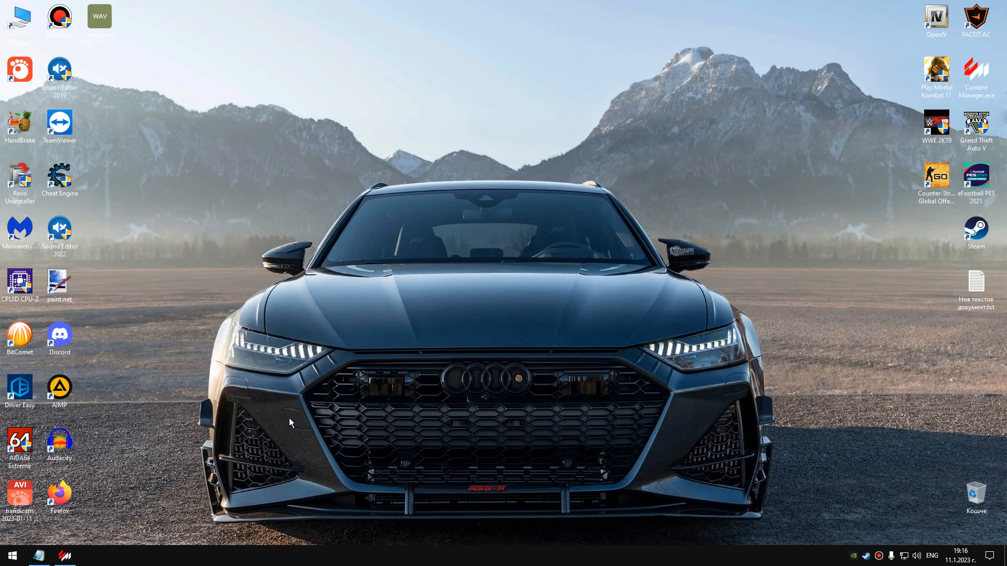
Switch to Content Manager and open the Opel Corsa B's animations folder to review its files.
left_click(65, 556)
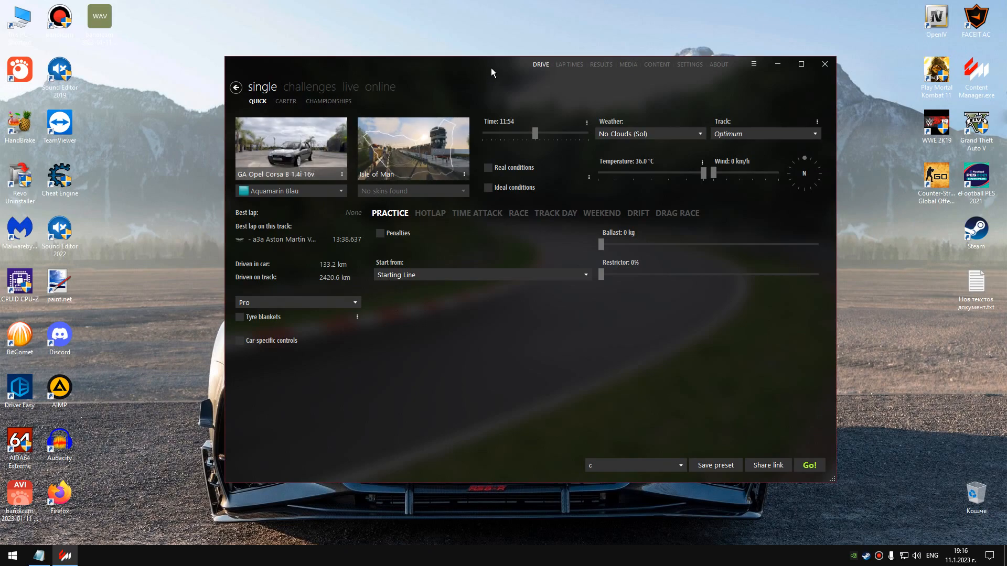
left_click_drag(491, 67, 536, 57)
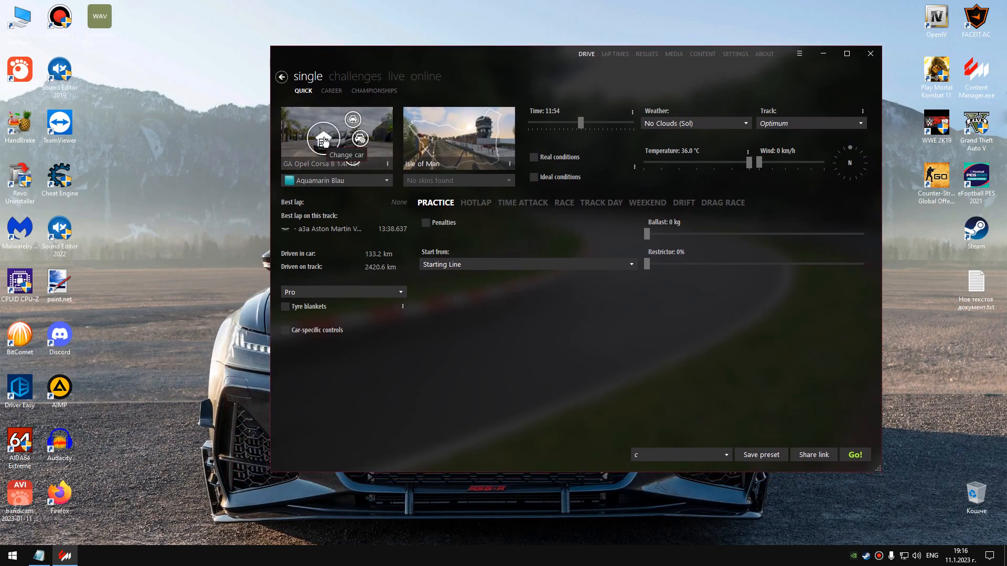
right_click(324, 141)
left_click(357, 322)
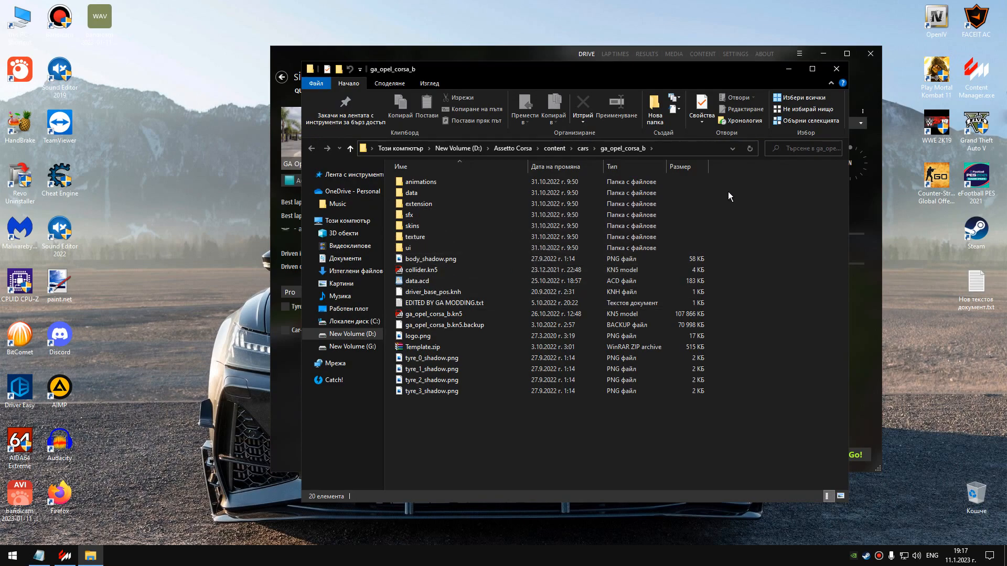
left_click(444, 182)
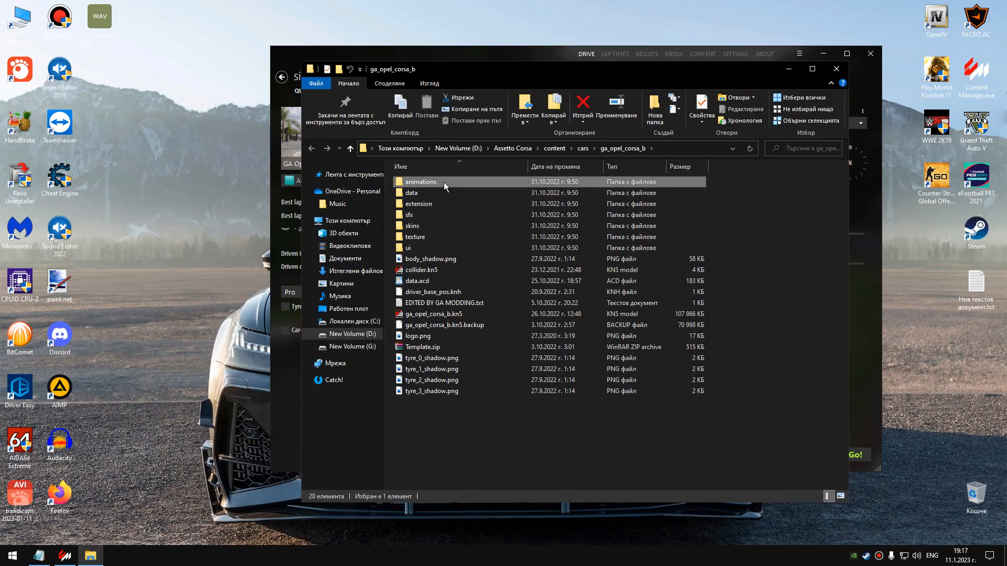
double_click(444, 181)
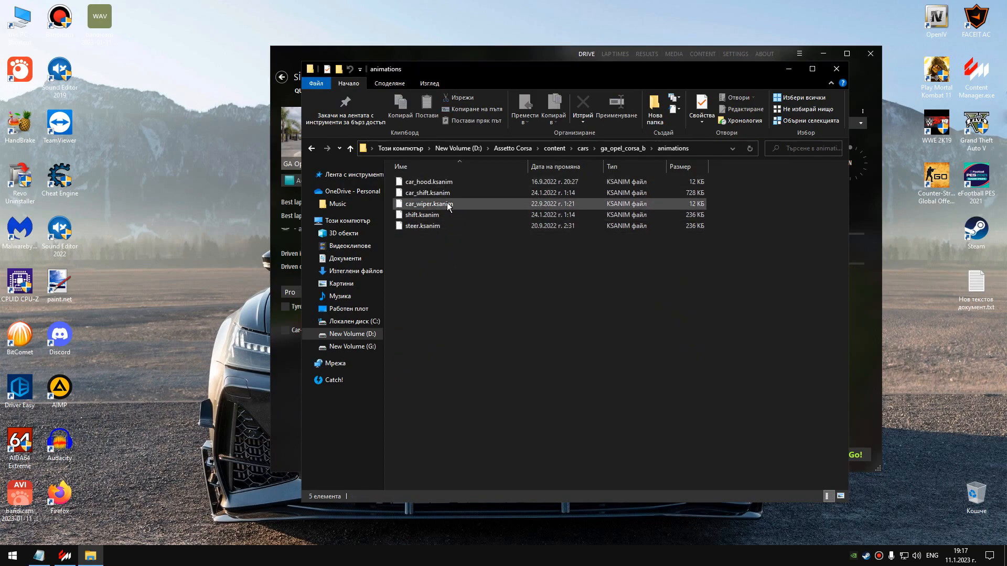
left_click(788, 69)
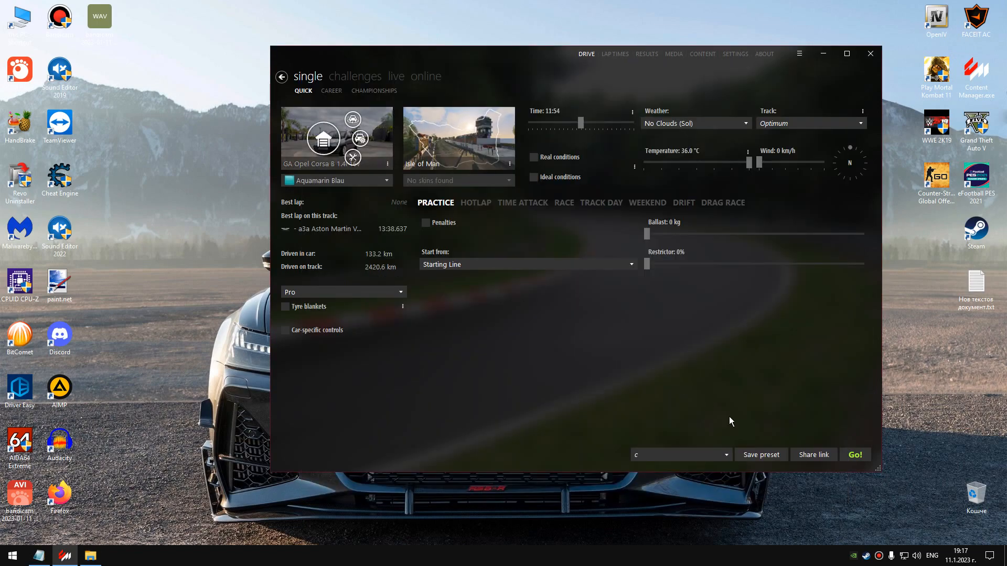
Start the Isle of Man practice session with the Opel Corsa B and run the windscreen wipers.
left_click(856, 455)
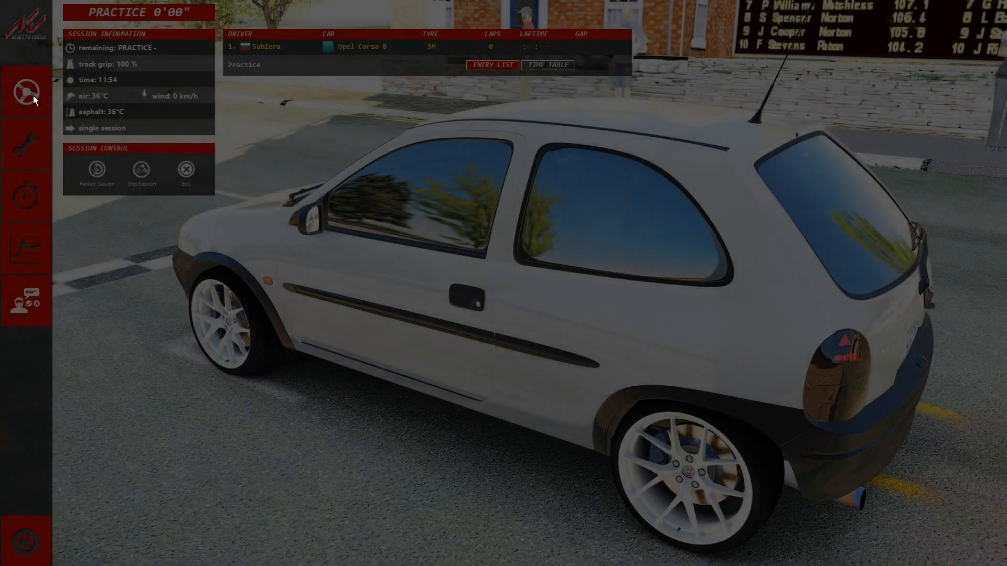
left_click(30, 97)
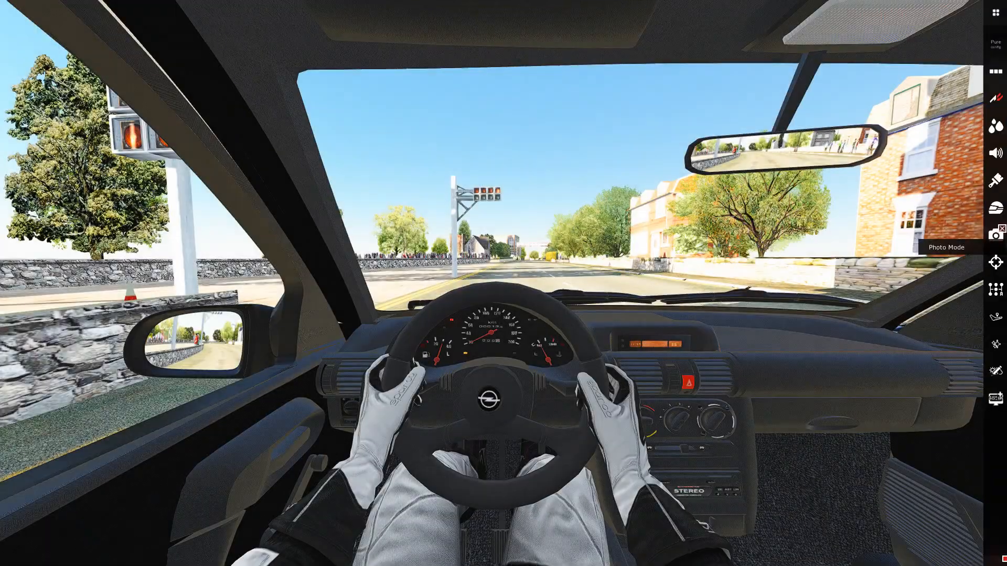
left_click(994, 152)
left_click(746, 142)
left_click(711, 106)
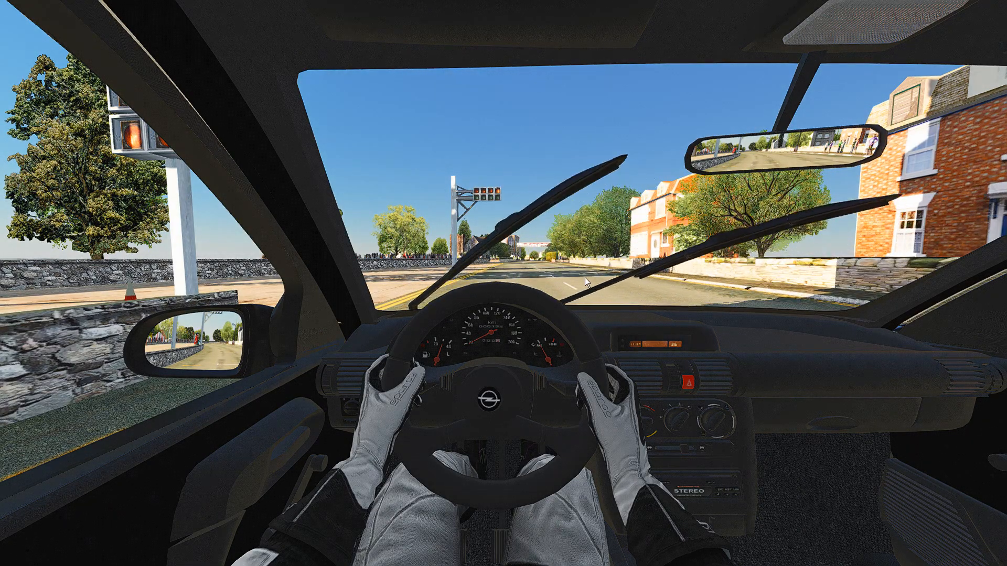
Enable Debug rain in WeatherFX Debug and set Rain to 100% to watch the wipers work in rain.
mouse_move(986, 152)
left_click(994, 126)
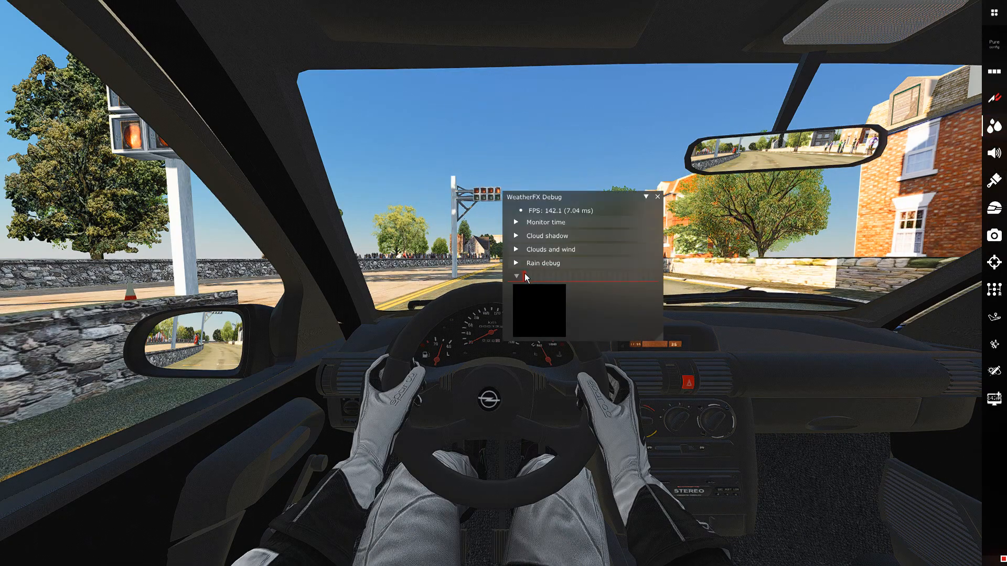
left_click(544, 263)
left_click(530, 276)
left_click_drag(574, 304, 653, 305)
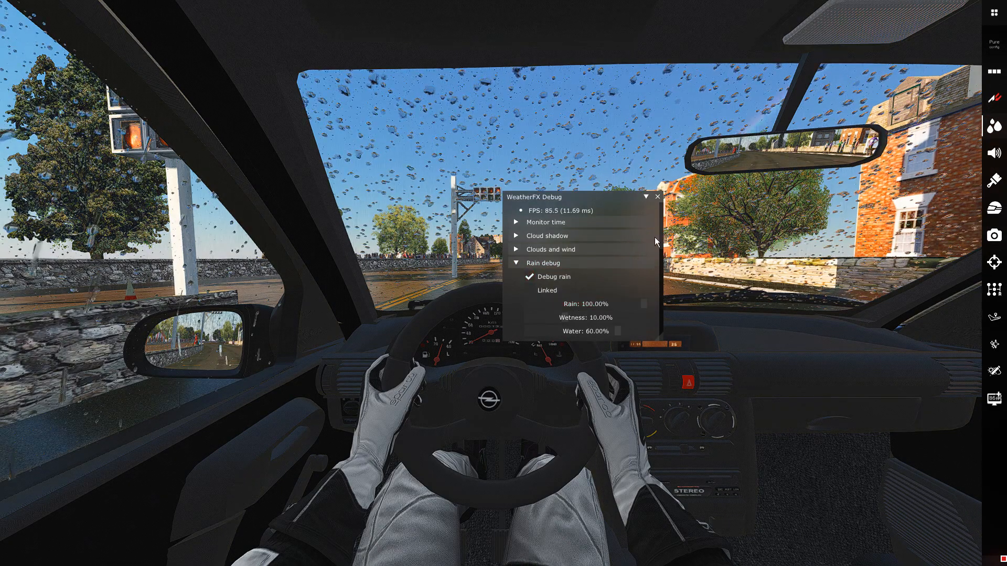
left_click(656, 197)
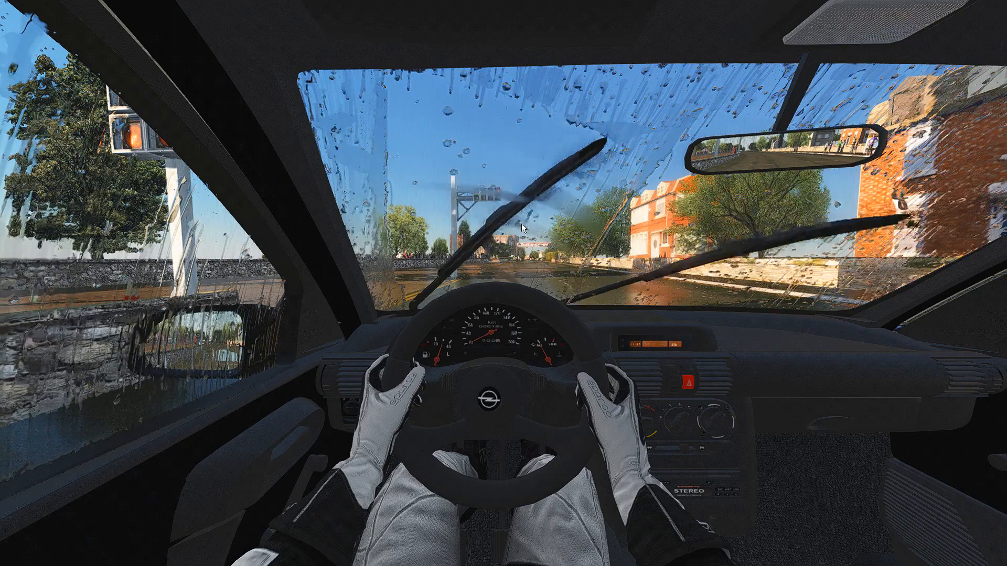
Exit the practice session and dismiss its results.
key("Escape")
left_click(503, 363)
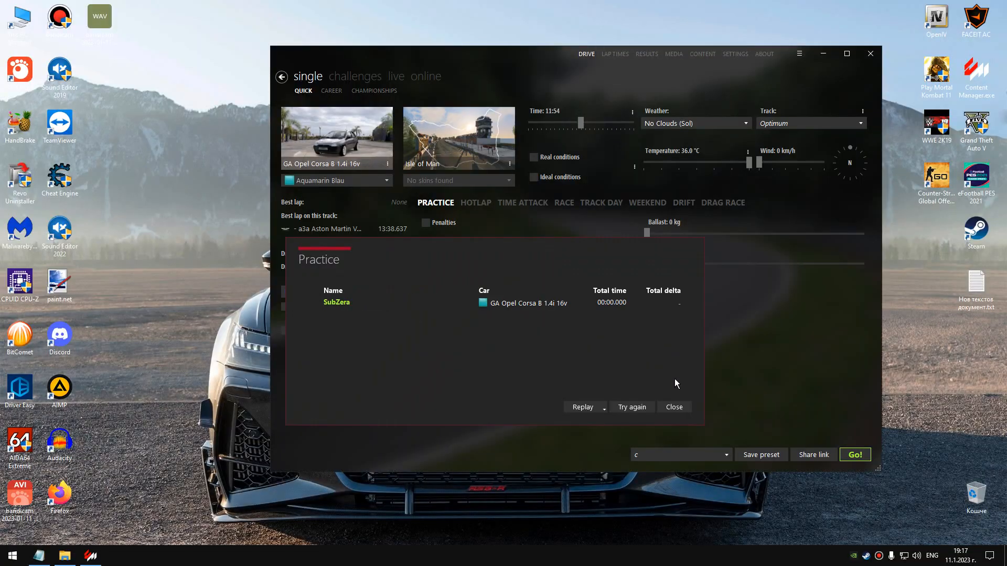
left_click(681, 407)
Locate car_wiper.ksanim in the Corsa's animations folder, then close the folder window.
left_click(64, 556)
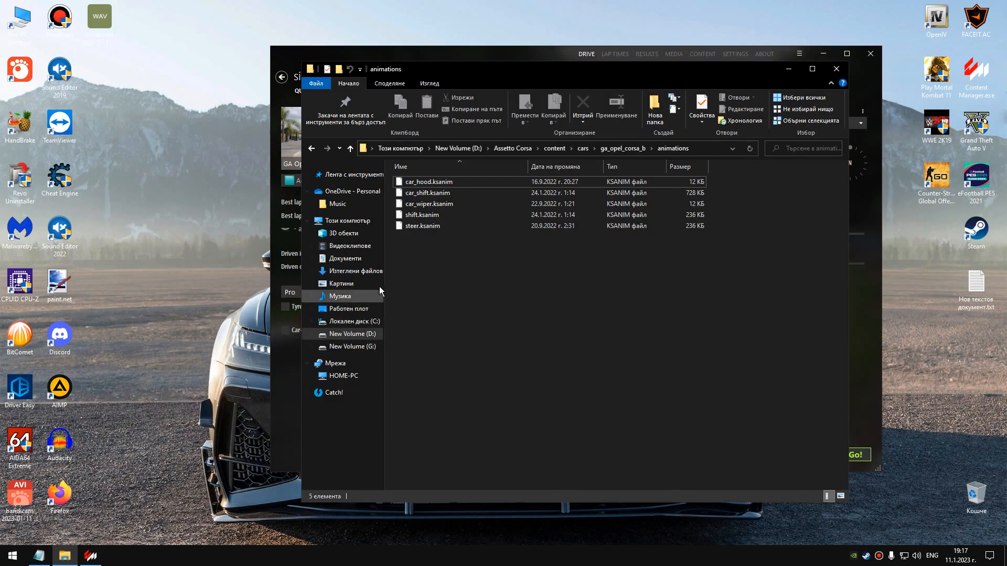
left_click(429, 206)
left_click(469, 278)
left_click(432, 204)
left_click(454, 286)
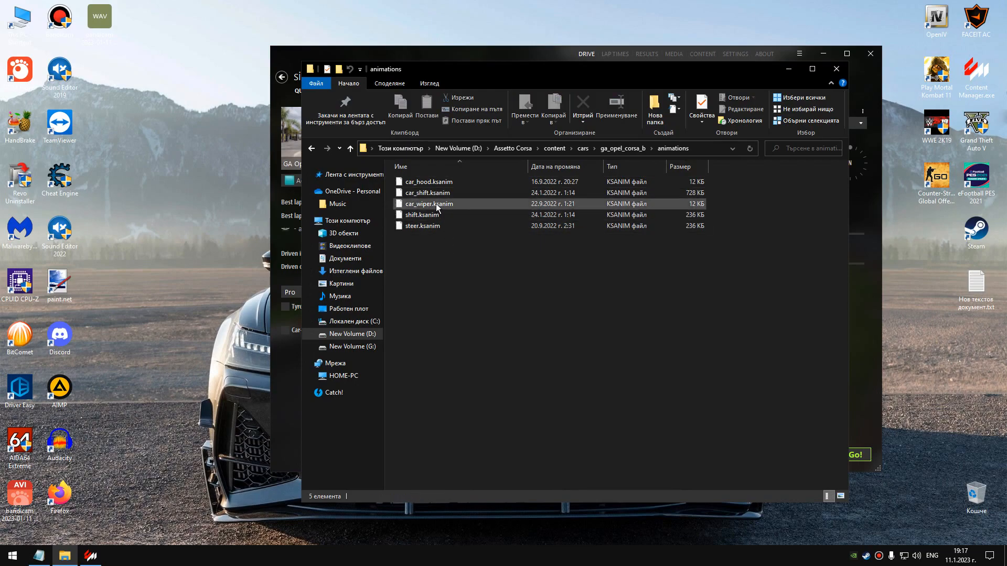
left_click(440, 206)
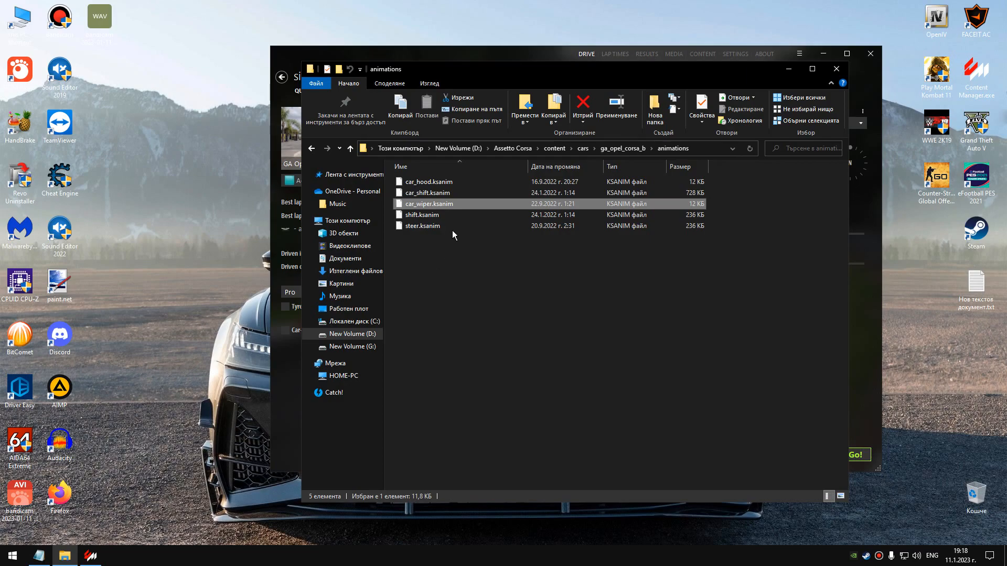
left_click(436, 285)
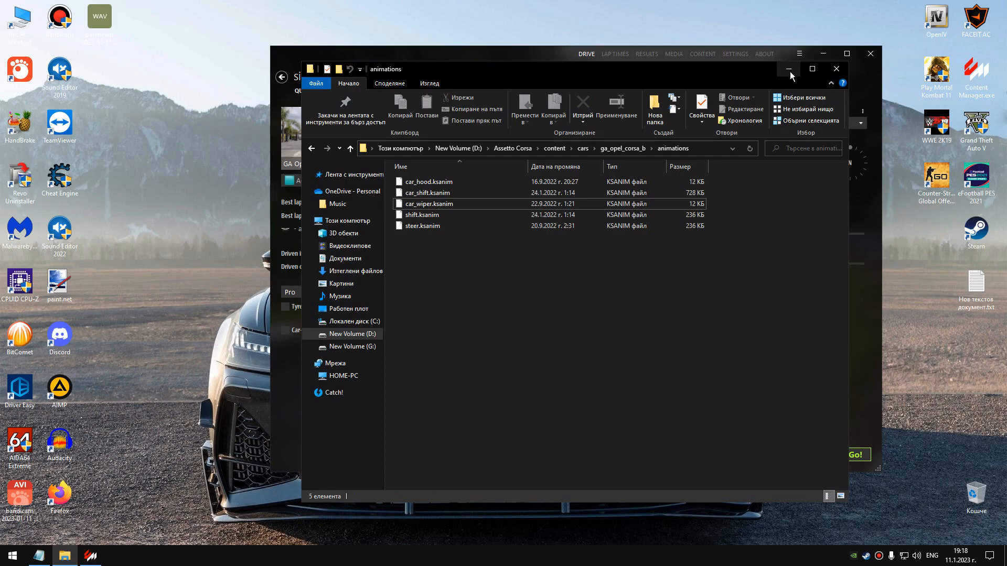
left_click(347, 309)
left_click(836, 69)
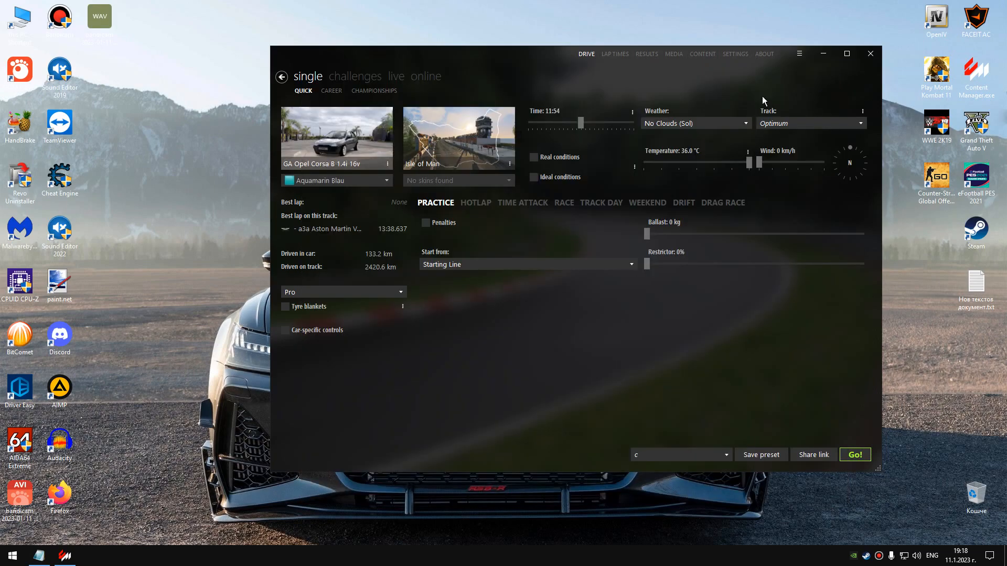
Reopen the Corsa's animations folder from Content Manager and delete car_wiper.ksanim.
right_click(322, 138)
left_click(380, 318)
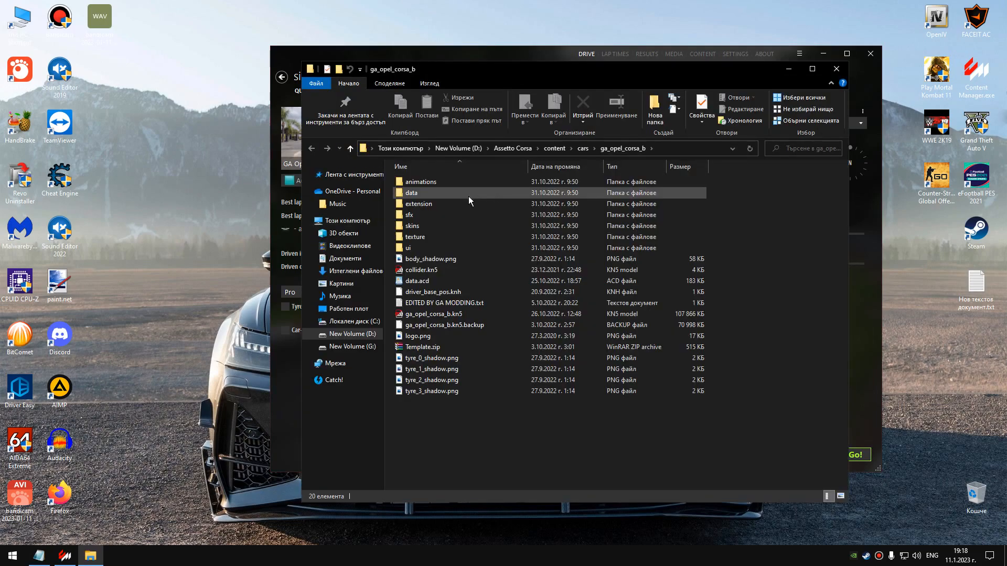
double_click(439, 181)
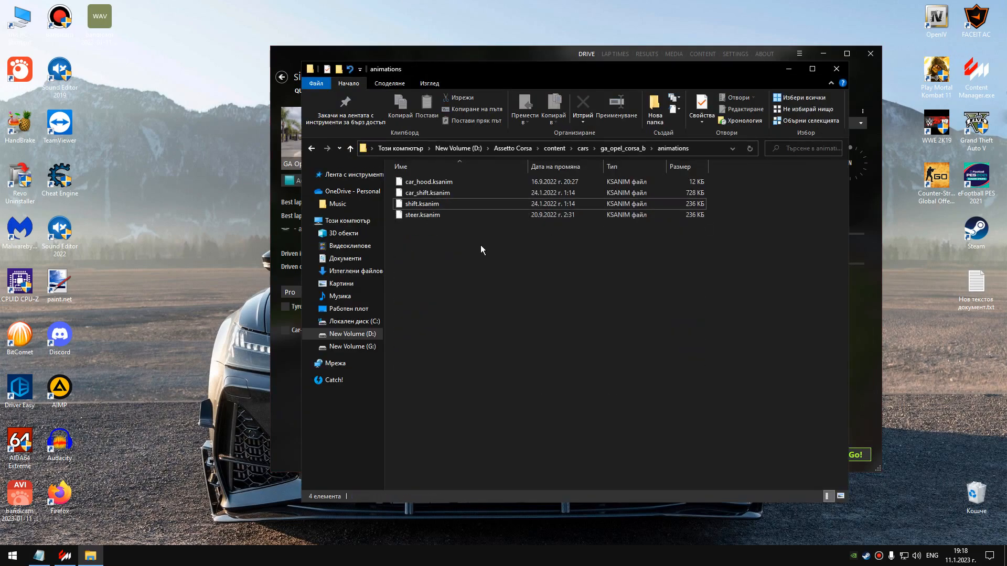
Check the Corsa's extension folder for ext_config.ini and return to the car's main folder.
left_click(612, 149)
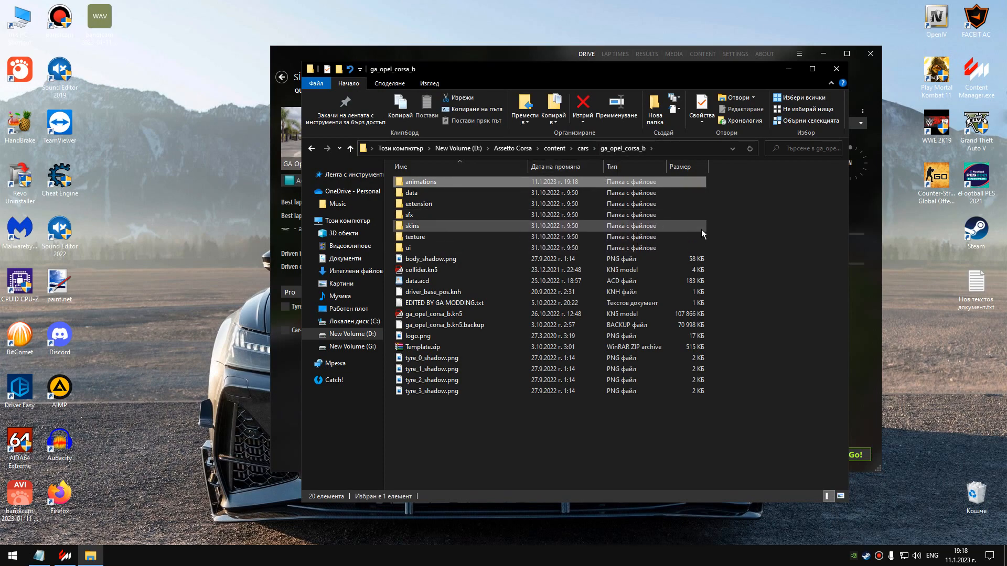
double_click(420, 205)
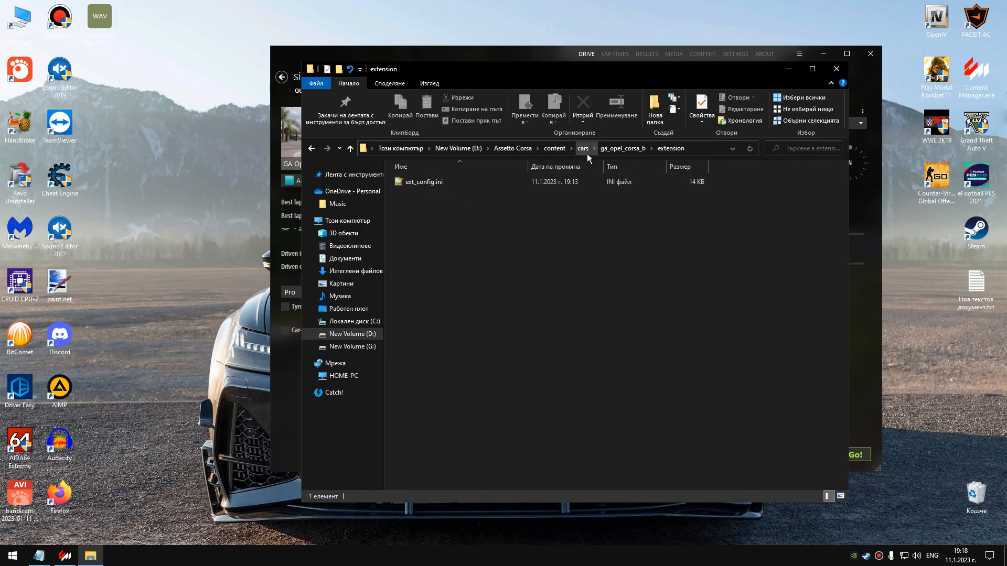
left_click(622, 149)
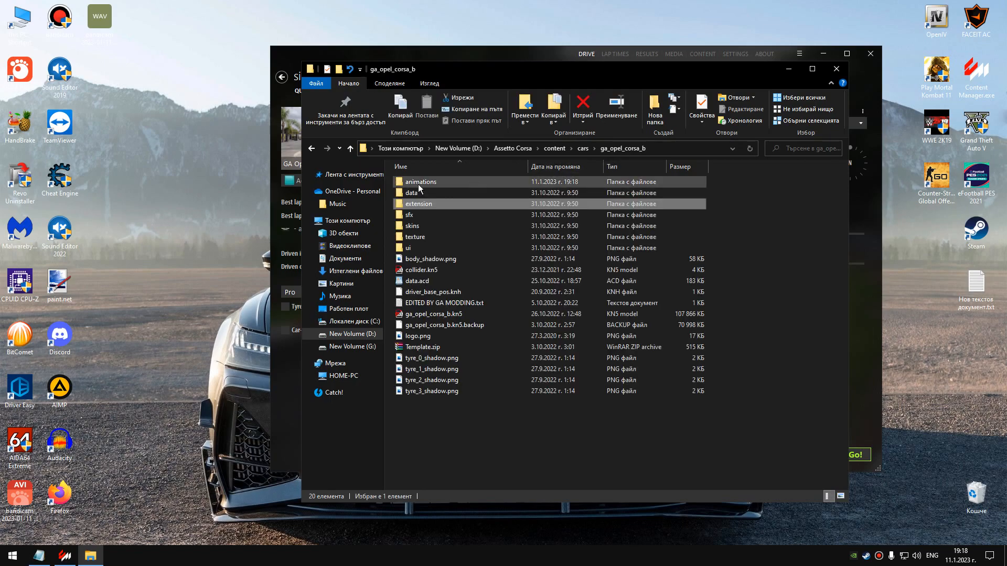
Check the extension folder of lm_toyota_supra_mkiv_lhd for its ext_config.ini, then return to the cars folder.
left_click(583, 148)
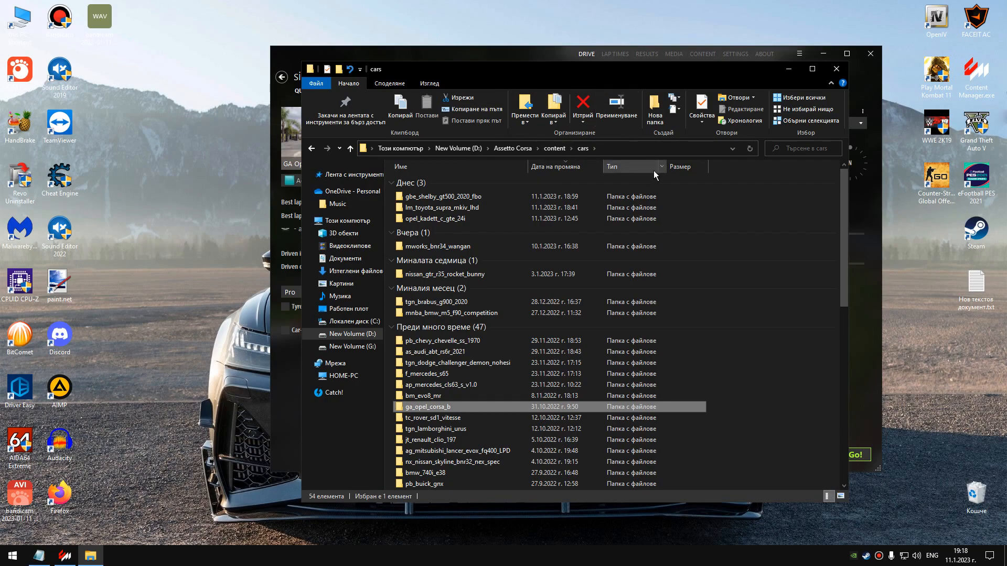
double_click(446, 209)
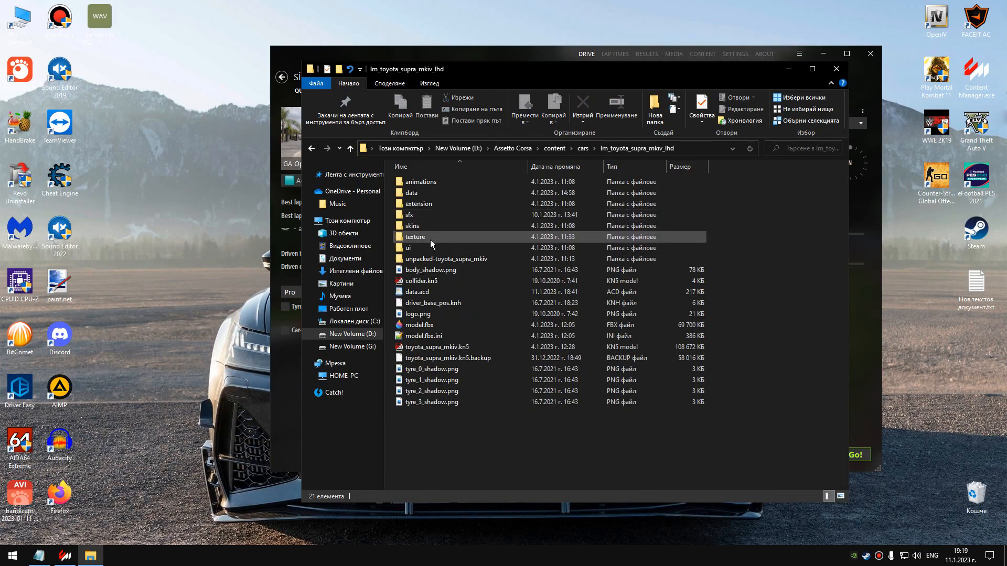
double_click(425, 205)
left_click(312, 149)
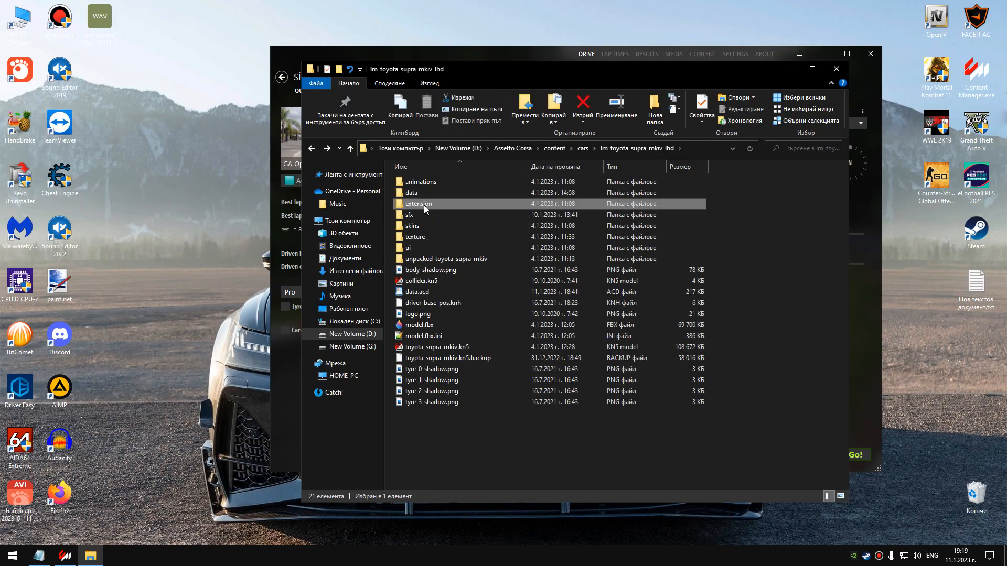
double_click(424, 205)
left_click(427, 180)
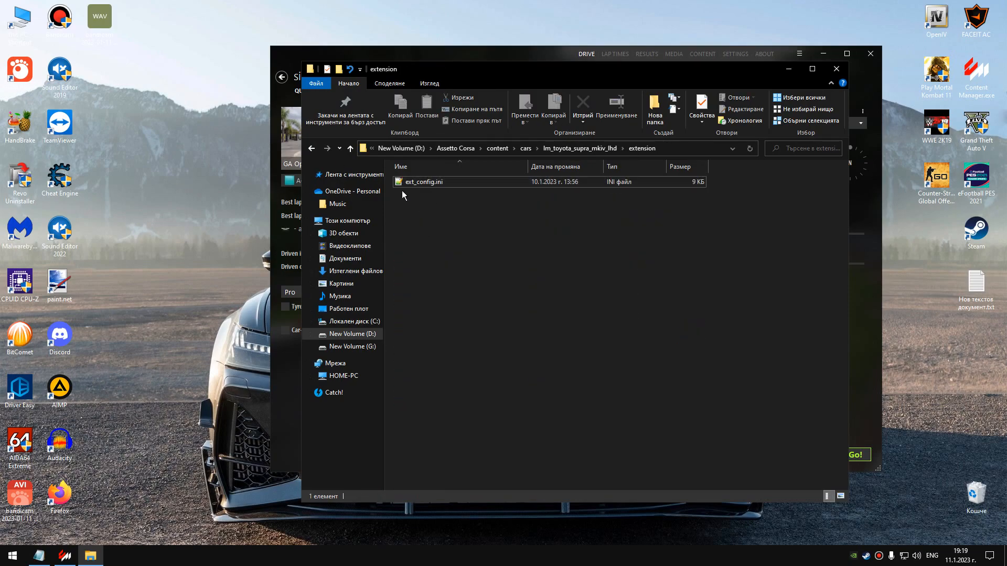
left_click(311, 149)
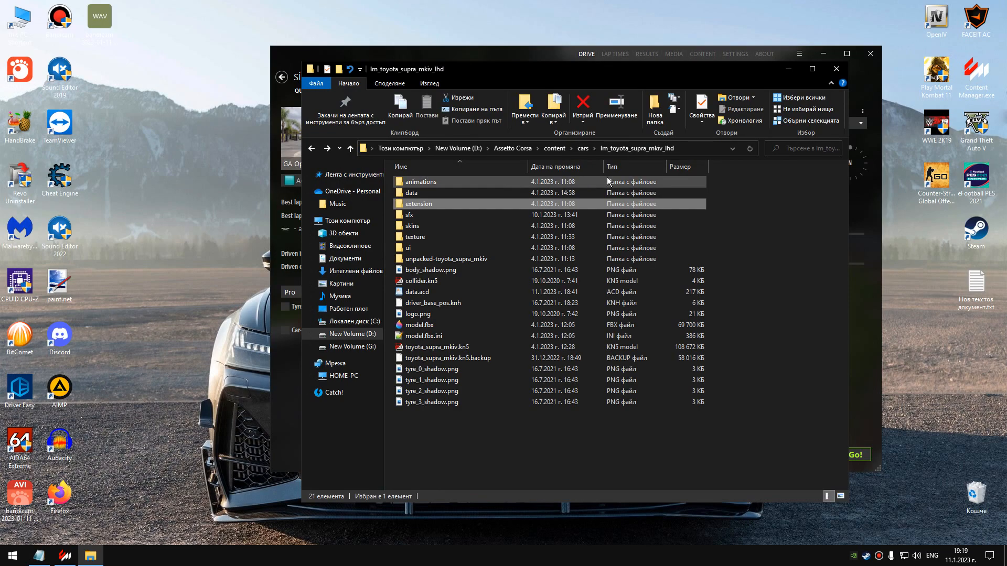
left_click(583, 149)
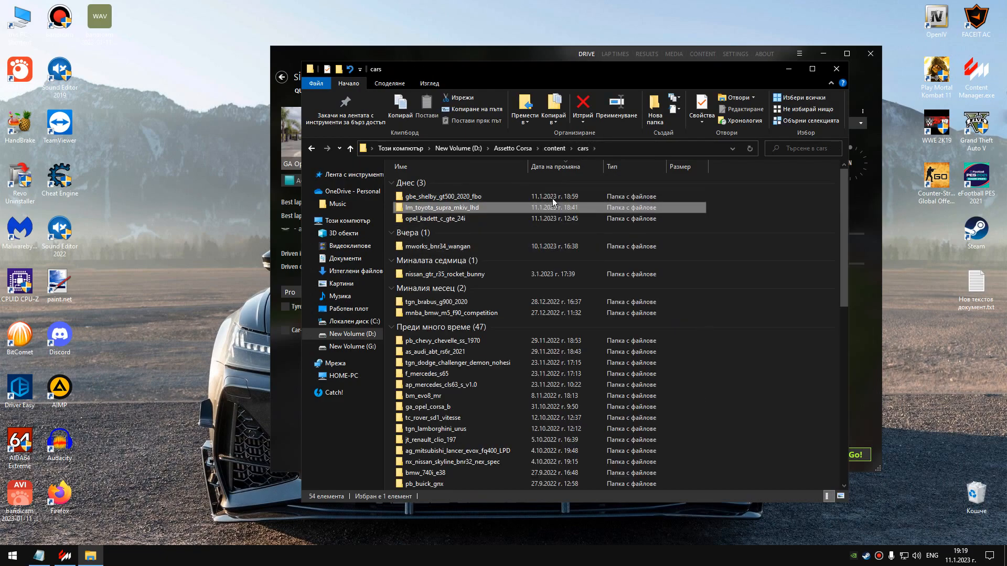
Reopen the Opel Corsa B folder from Content Manager and open ext_config.ini from its extension folder.
left_click(833, 73)
right_click(316, 140)
left_click(367, 326)
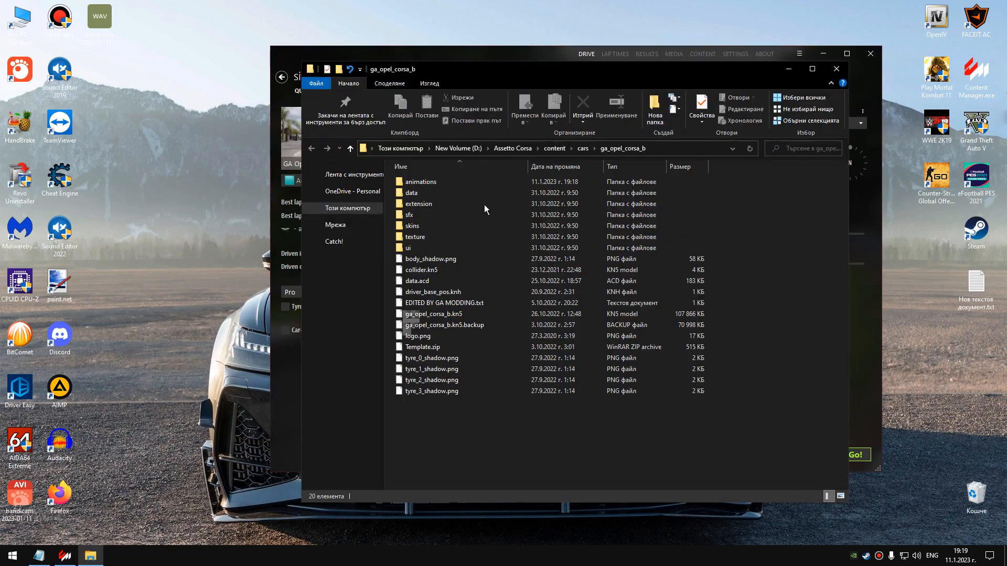
double_click(428, 202)
double_click(426, 182)
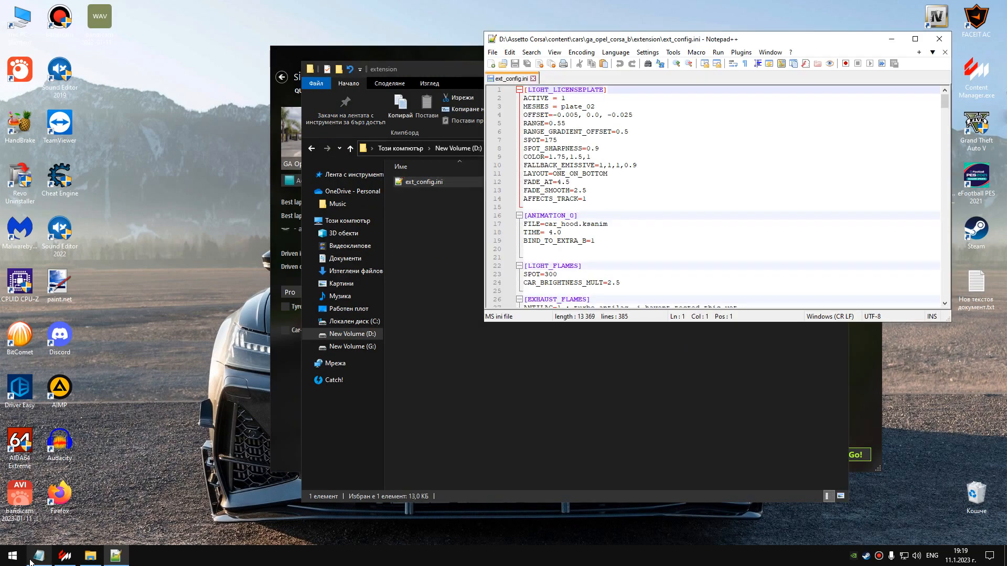
Copy the ANIMATED_WIPER, MESH_ADJUSTMENT and BASIC sections from the Notepad text document, then close ext_config.ini in Notepad++.
left_click(39, 557)
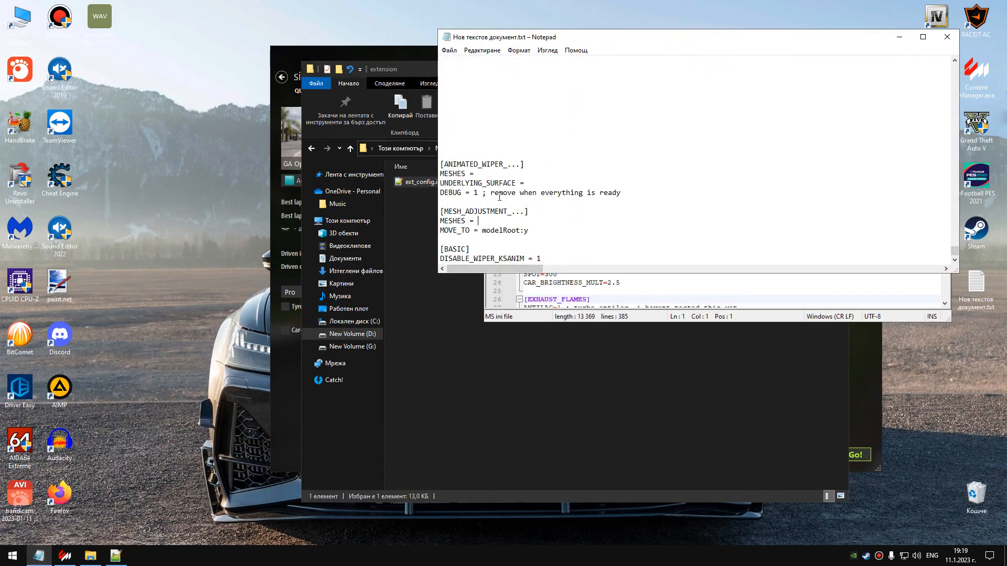
left_click_drag(442, 164, 579, 187)
left_click(582, 192)
left_click_drag(440, 164, 592, 259)
key("ctrl+c")
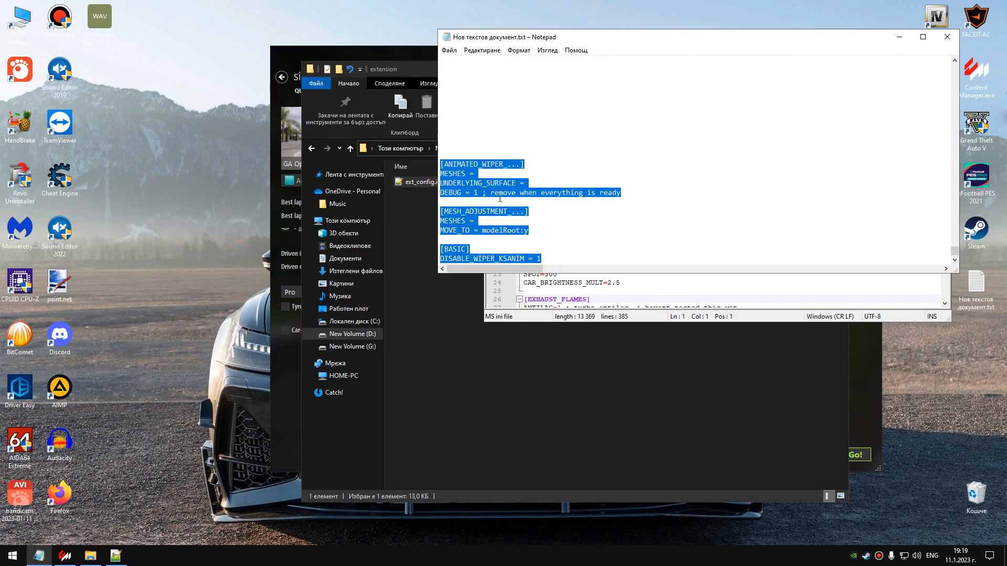
left_click(899, 37)
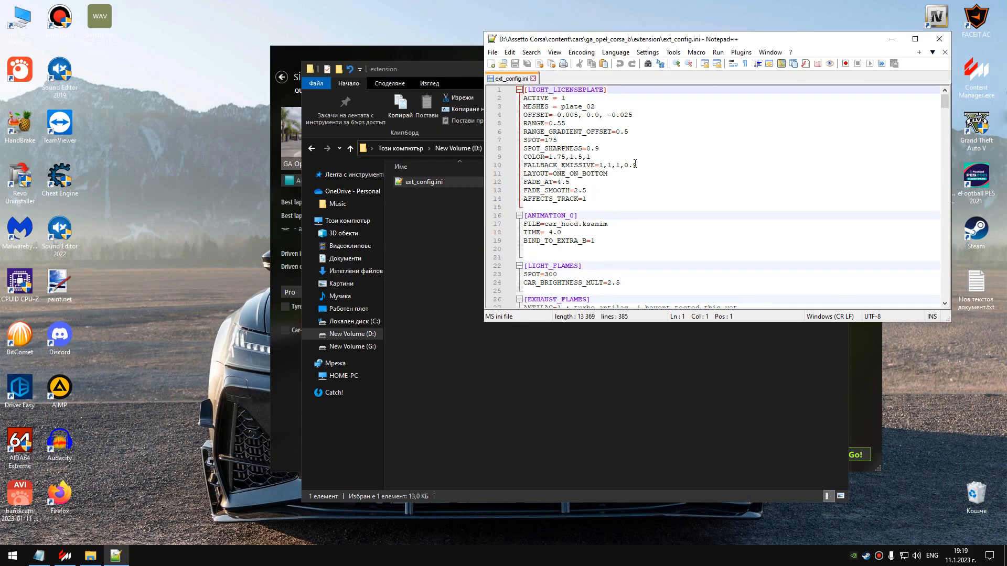
left_click(939, 39)
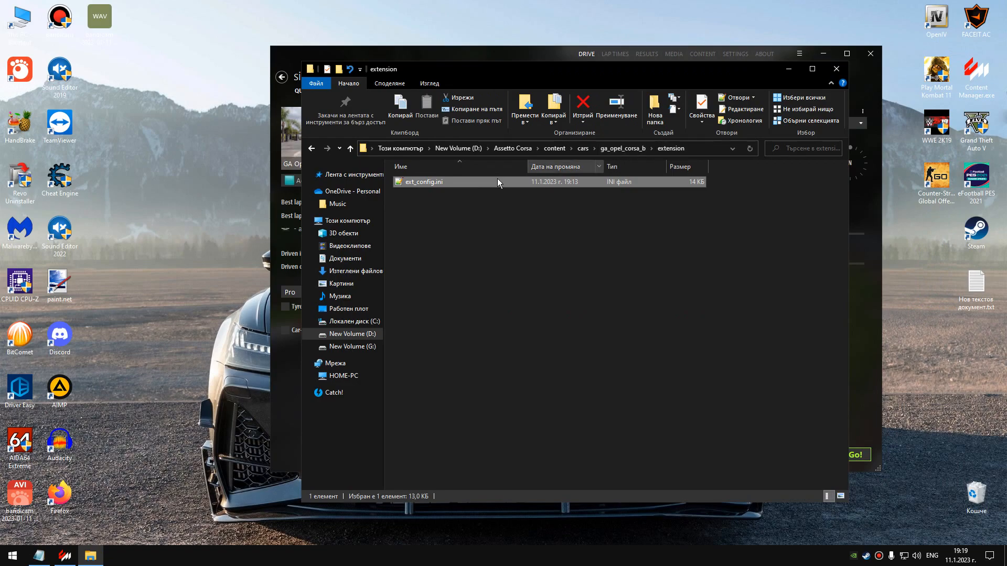
Open ext_config.ini in Notepad++ and paste the copied ANIMATED_WIPER, MESH_ADJUSTMENT and BASIC sections below the AUDIO_PITCH section.
double_click(432, 182)
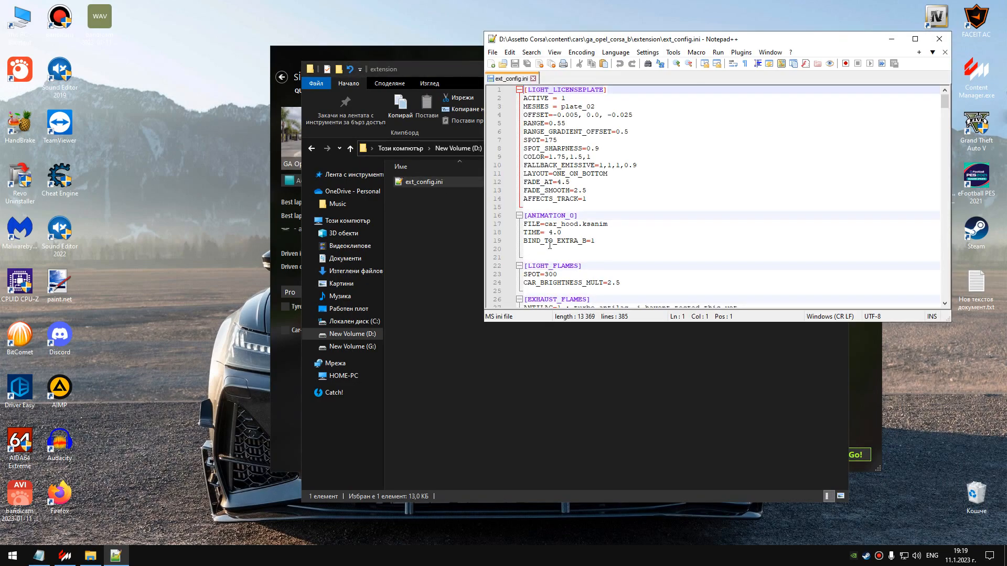
left_click_drag(946, 103, 945, 283)
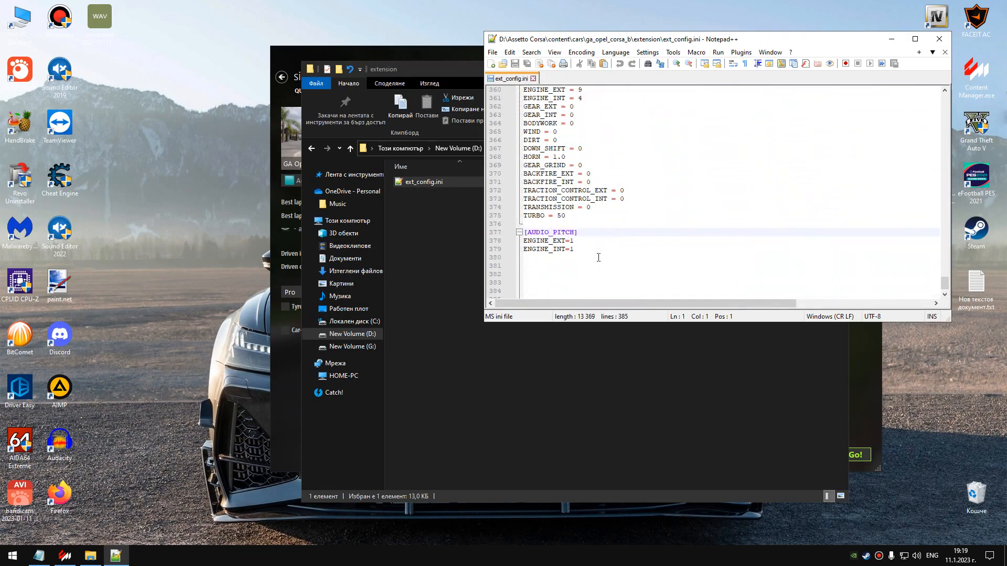
left_click(548, 266)
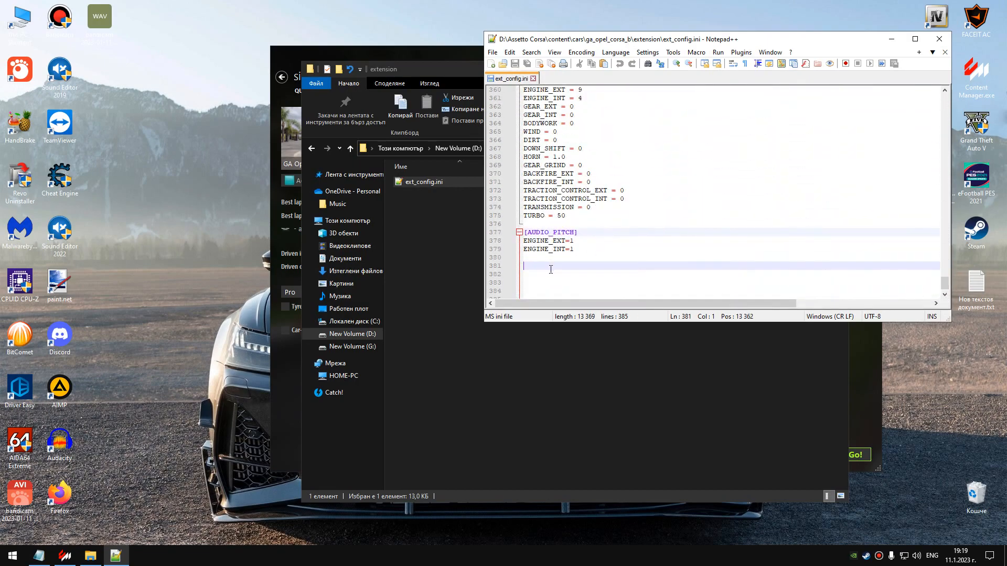
key("Return")
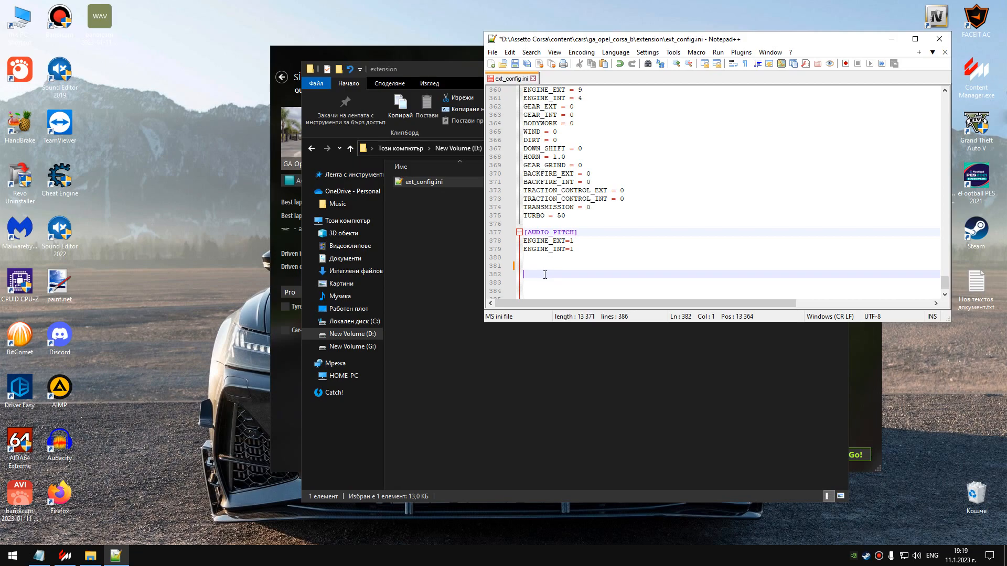
right_click(542, 278)
left_click(556, 317)
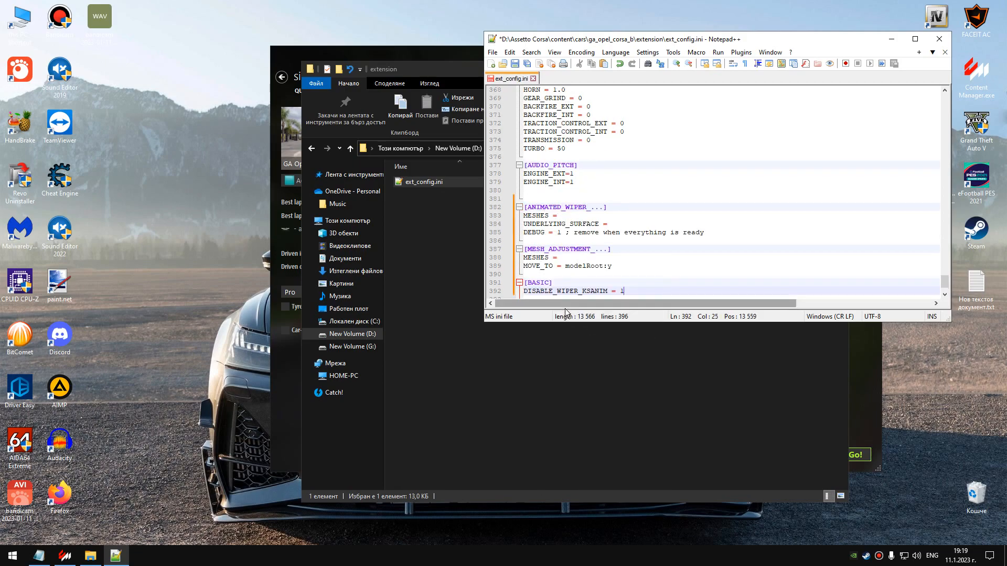
Put the config file and its folder out of the way and open the Opel Corsa B in Content Manager's showroom.
left_click(563, 216)
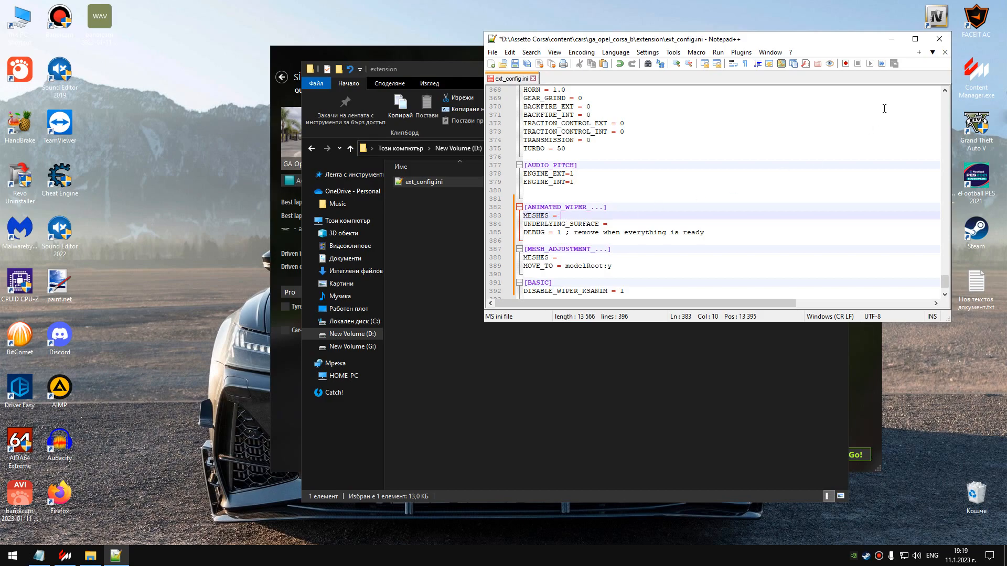
left_click(890, 39)
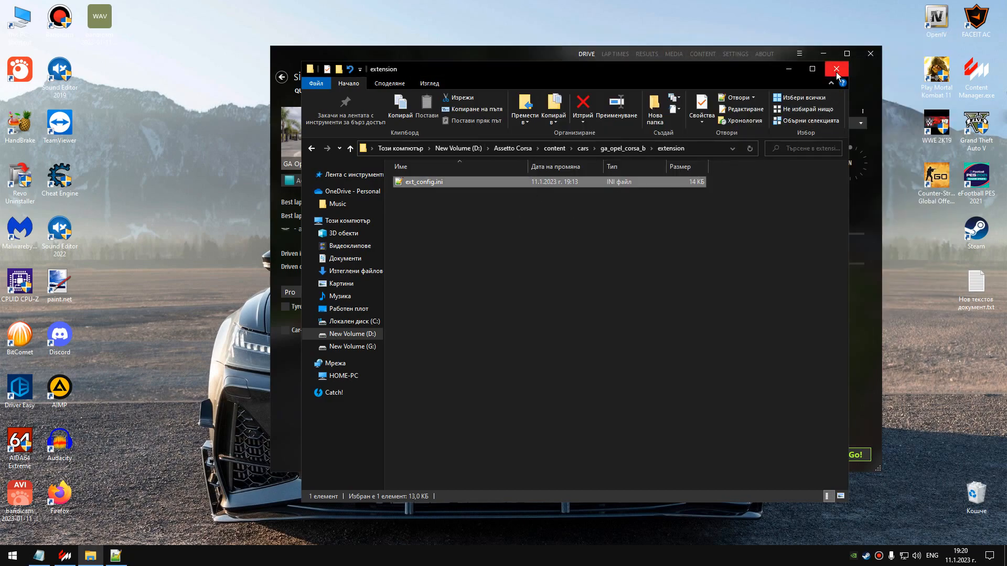
left_click(836, 69)
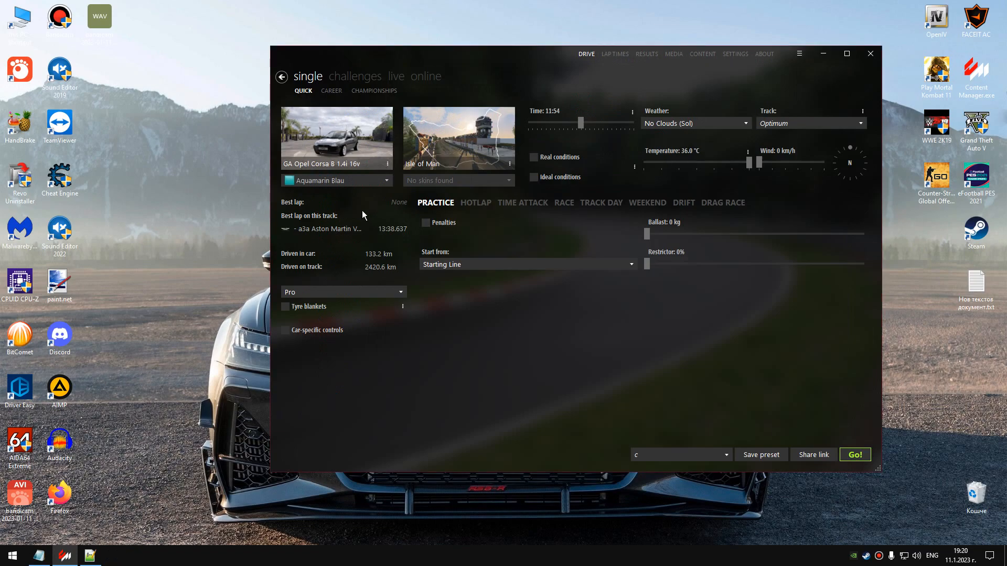
mouse_move(326, 142)
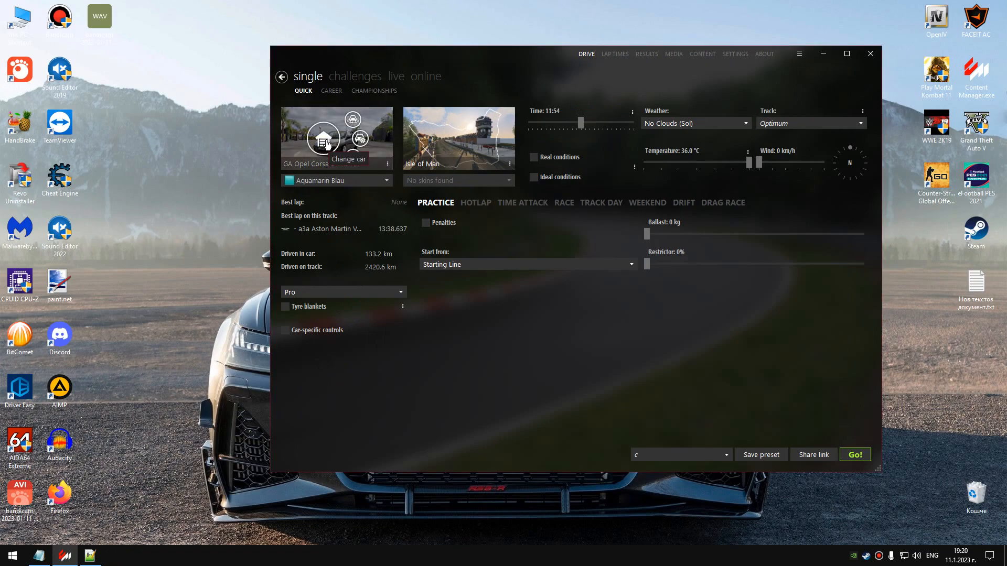
right_click(325, 143)
left_click(409, 259)
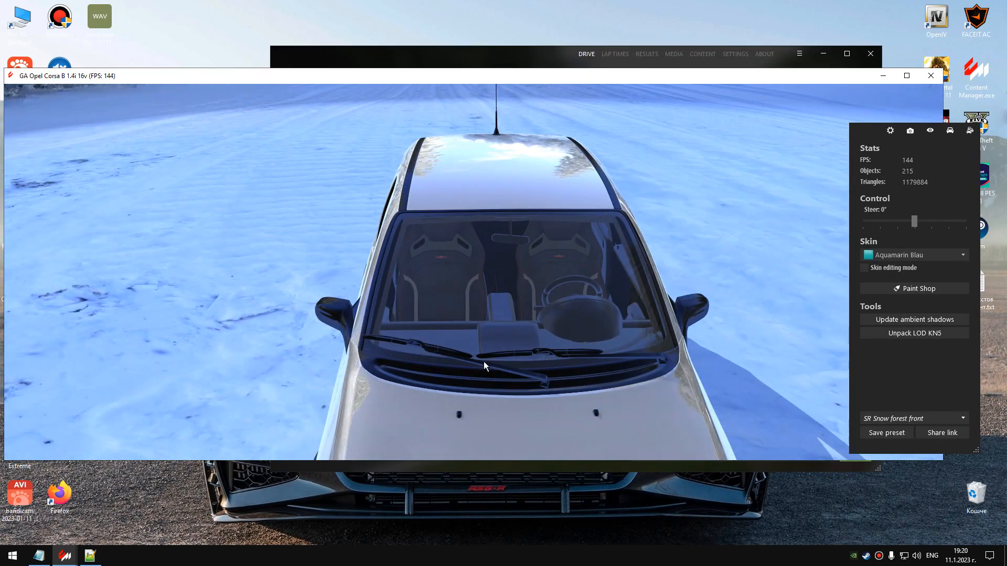
Copy the mesh name WIPER1 from the showroom and enter it as MESHES under ANIMATED_WIPER in ext_config.ini.
left_click(484, 362)
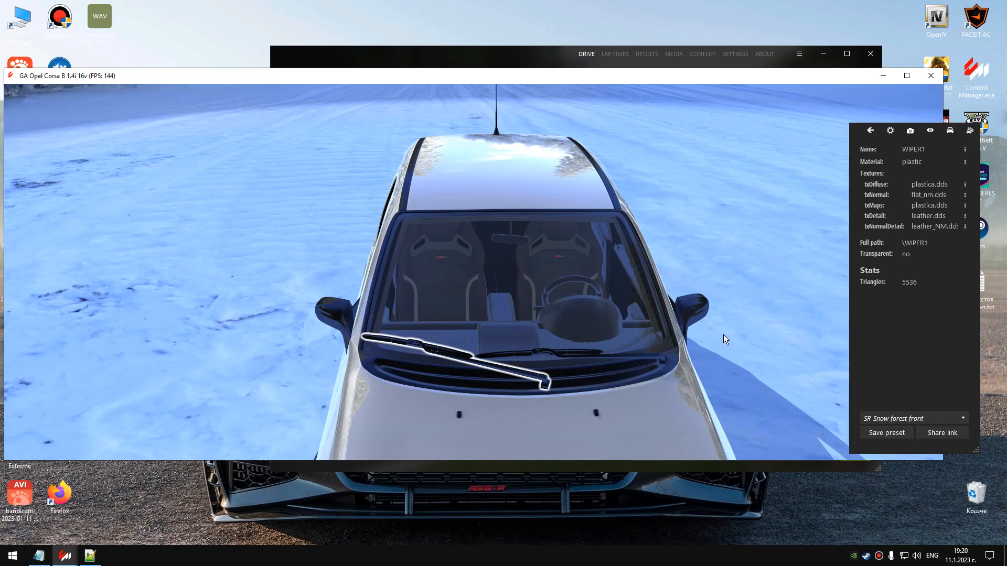
left_click(516, 354)
left_click(449, 354)
left_click(930, 150)
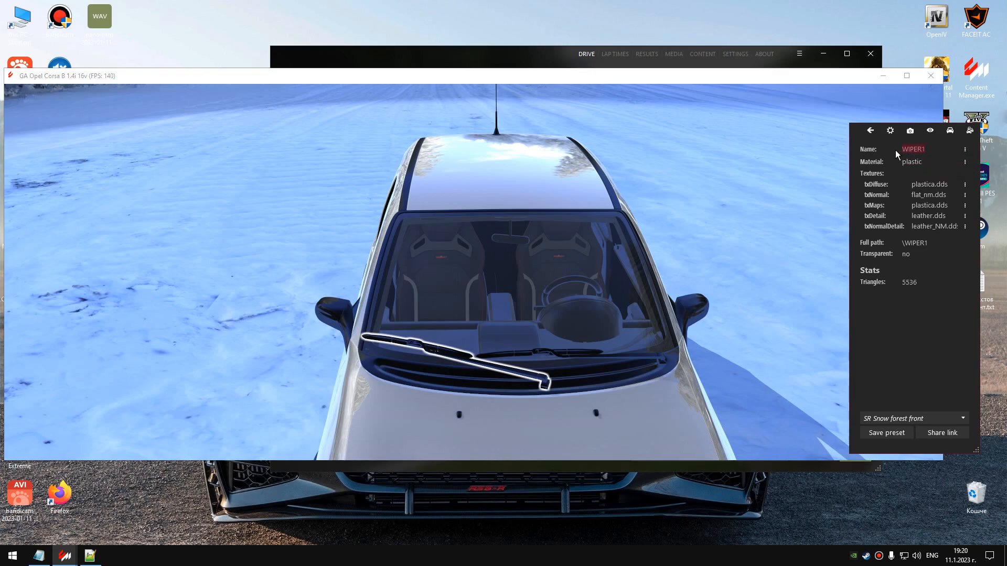
left_click_drag(902, 149, 877, 178)
key("ctrl+c")
left_click(90, 557)
right_click(565, 215)
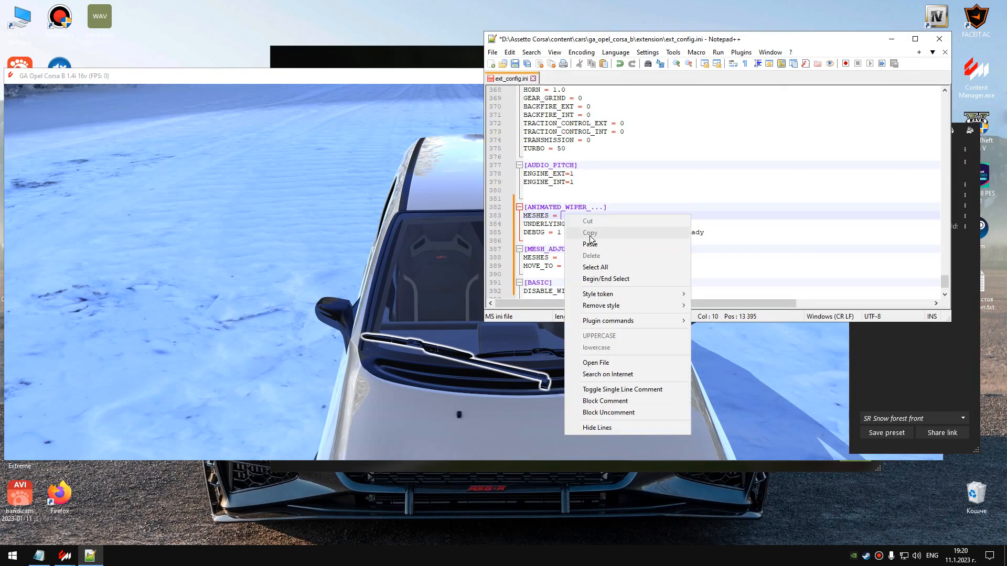
left_click(589, 244)
Copy the second wiper's mesh name from the showroom and append WIPER2 after a comma to the ANIMATED_WIPER MESHES value.
left_click(286, 325)
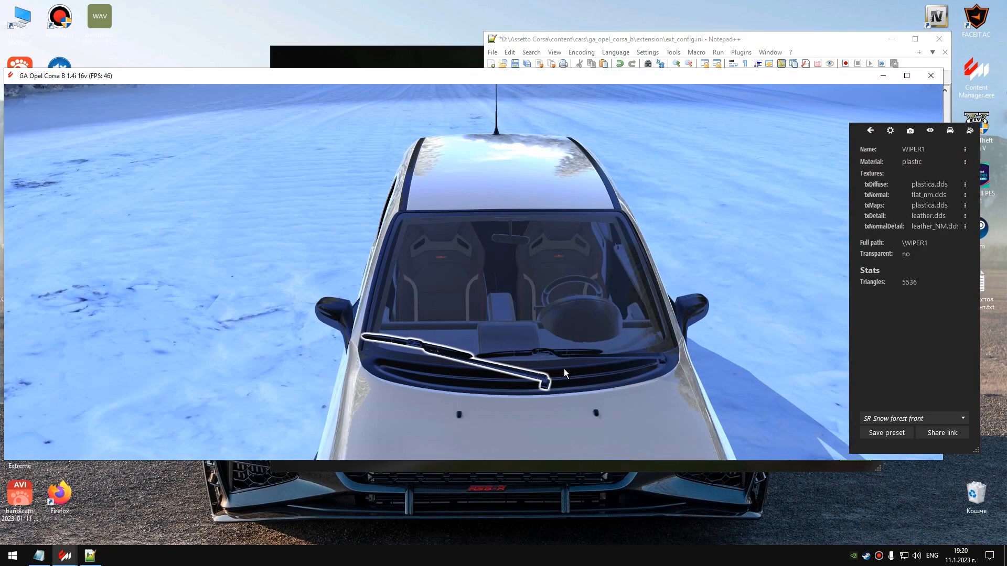
left_click(586, 352)
left_click(885, 152)
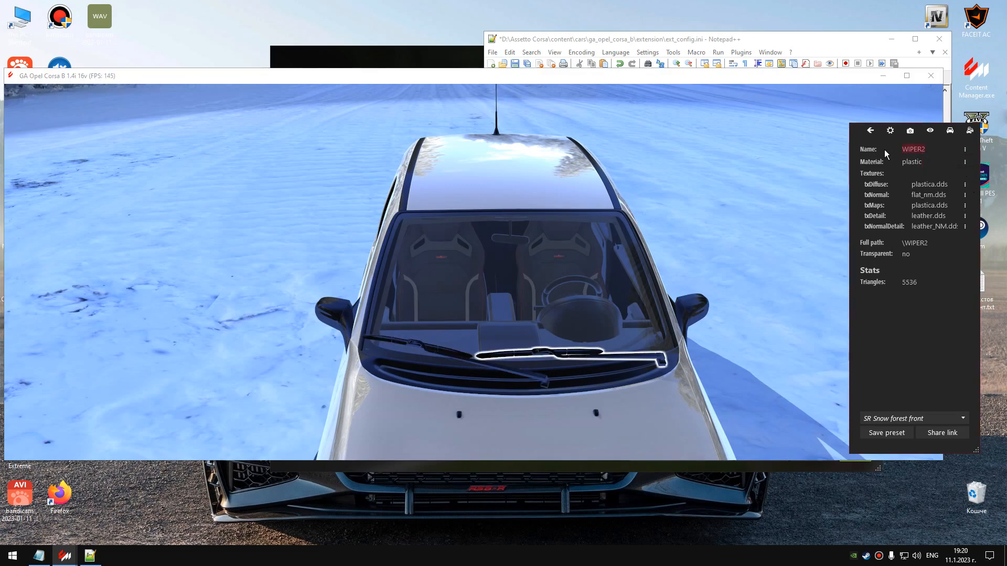
left_click(91, 556)
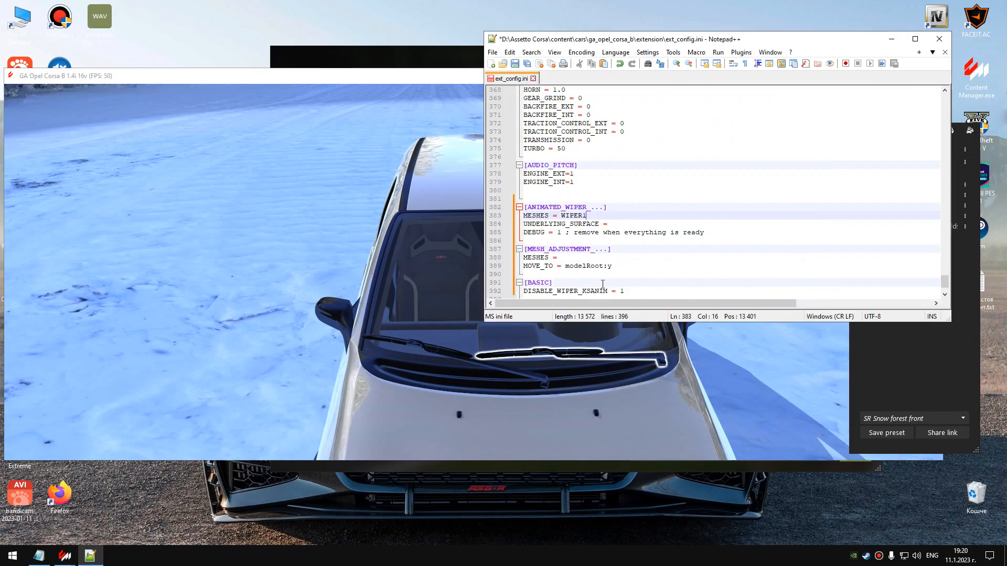
right_click(597, 215)
left_click(624, 242)
Inspect the wiper arms, blades and windshield in the showroom to check which mesh each part belongs to.
left_click(292, 369)
left_click(434, 348)
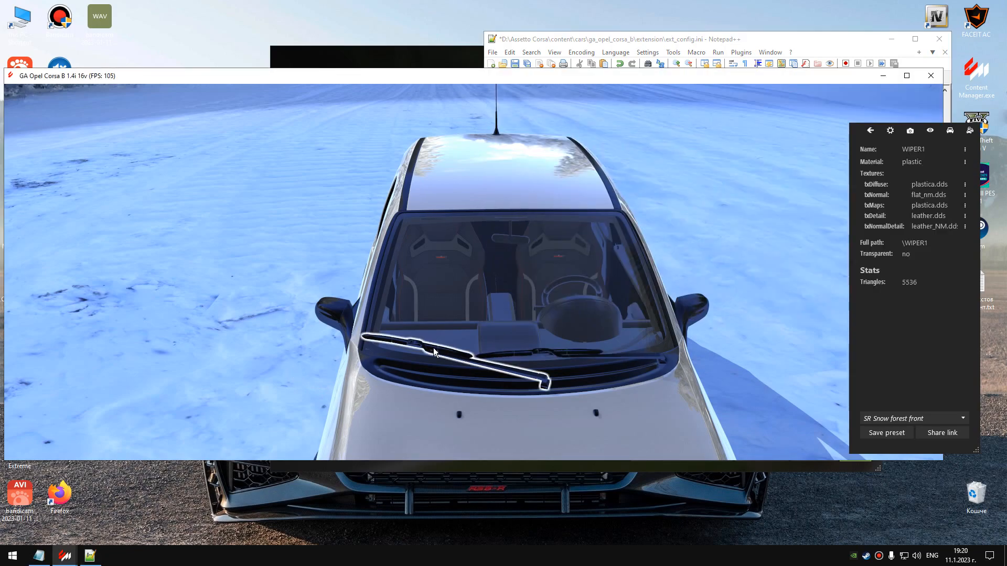
left_click(452, 304)
scroll(424, 332, "up", 5)
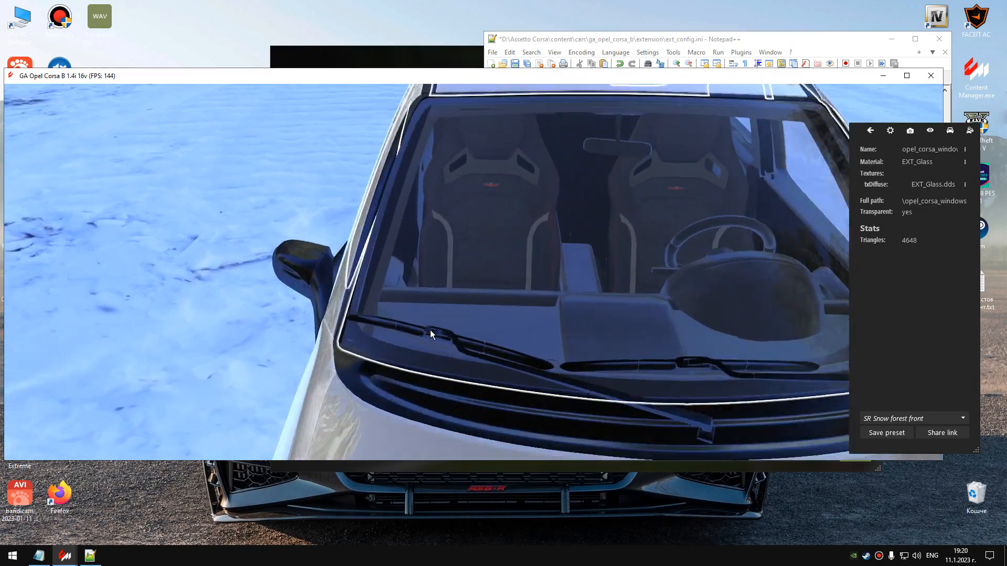
scroll(430, 329, "up", 1)
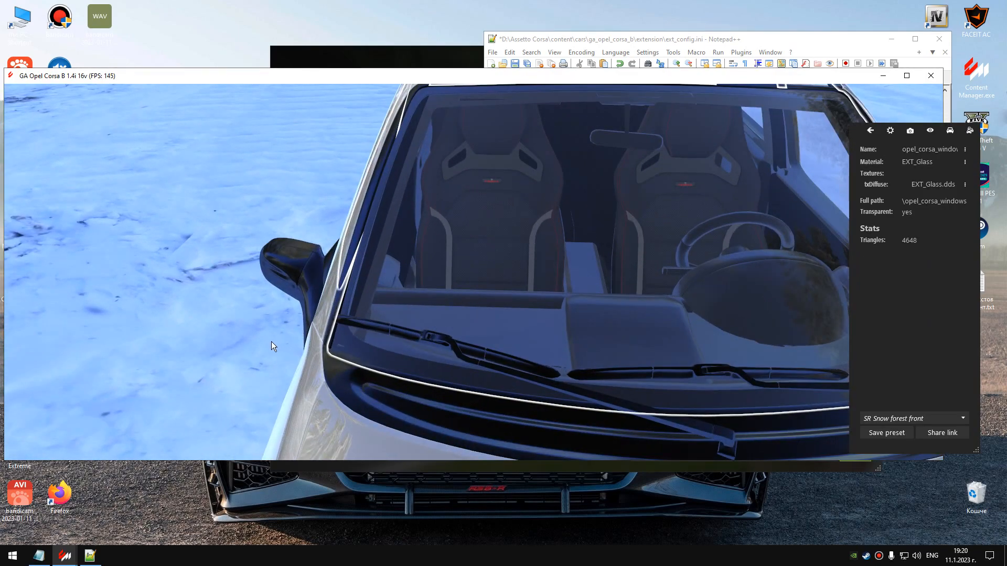
left_click(392, 347)
left_click(309, 328)
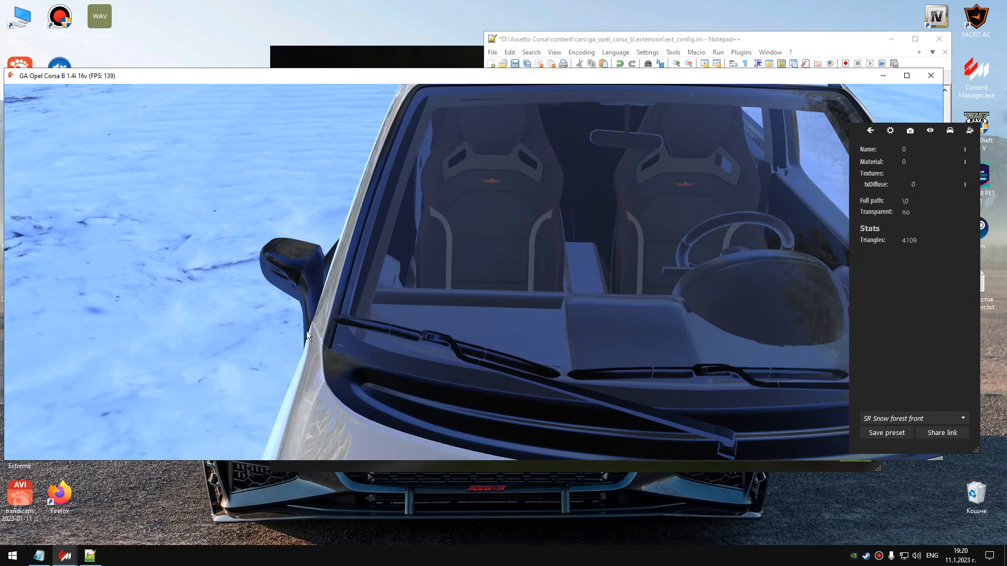
left_click(403, 332)
left_click(403, 333)
left_click(445, 336)
left_click(443, 339)
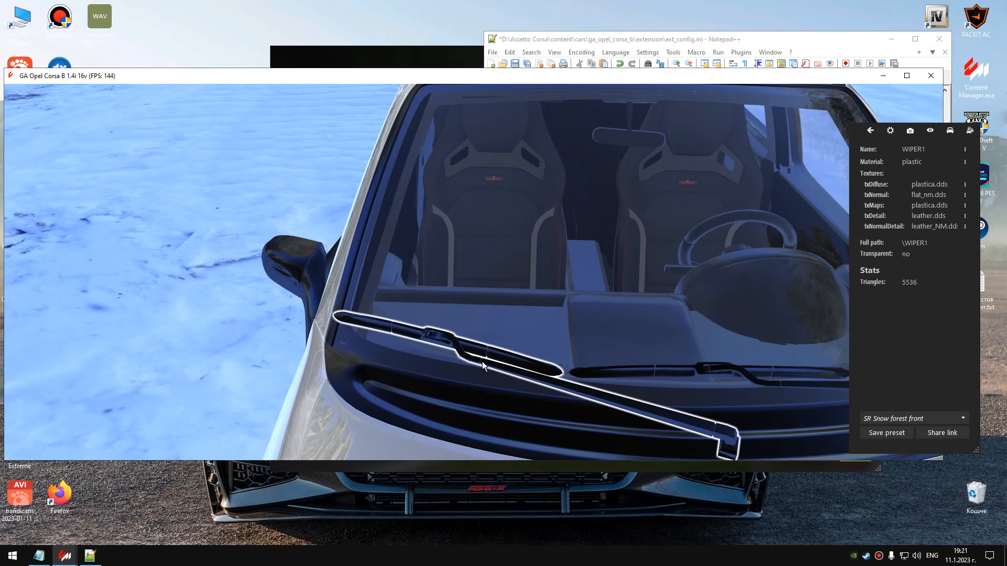
left_click_drag(630, 317, 504, 347)
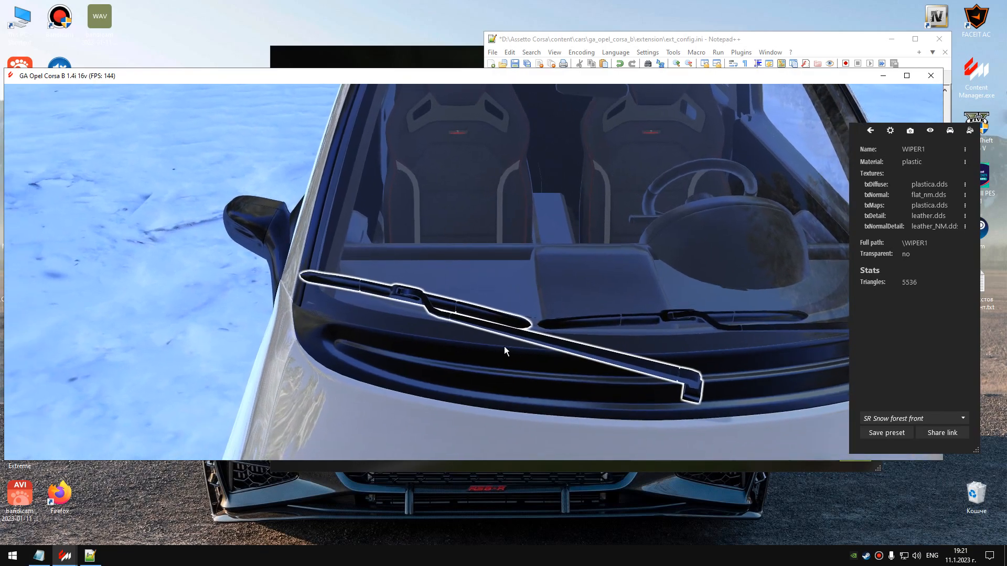
scroll(504, 346, "down", 3)
left_click(501, 342)
scroll(530, 338, "up", 1)
left_click(307, 308)
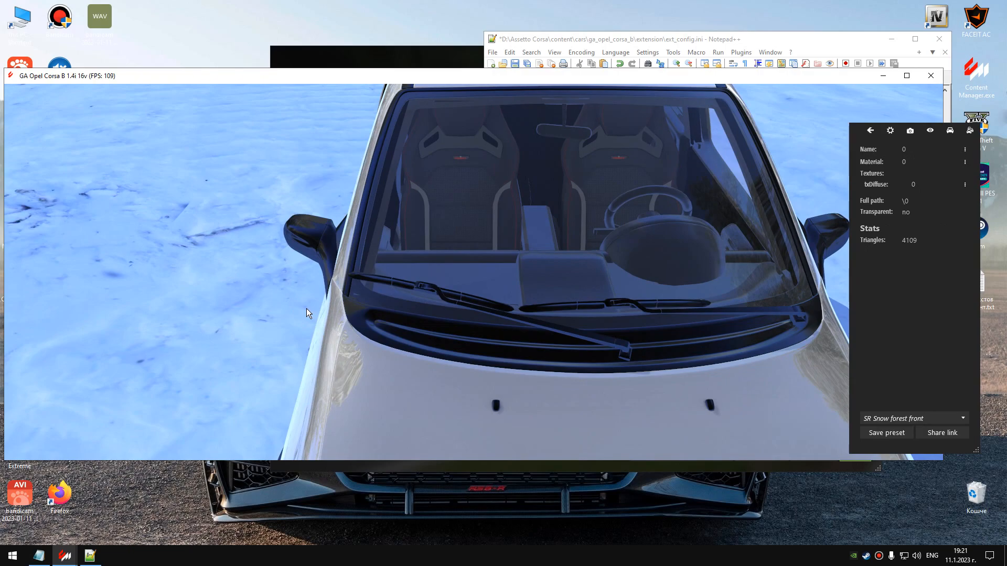
left_click(388, 281)
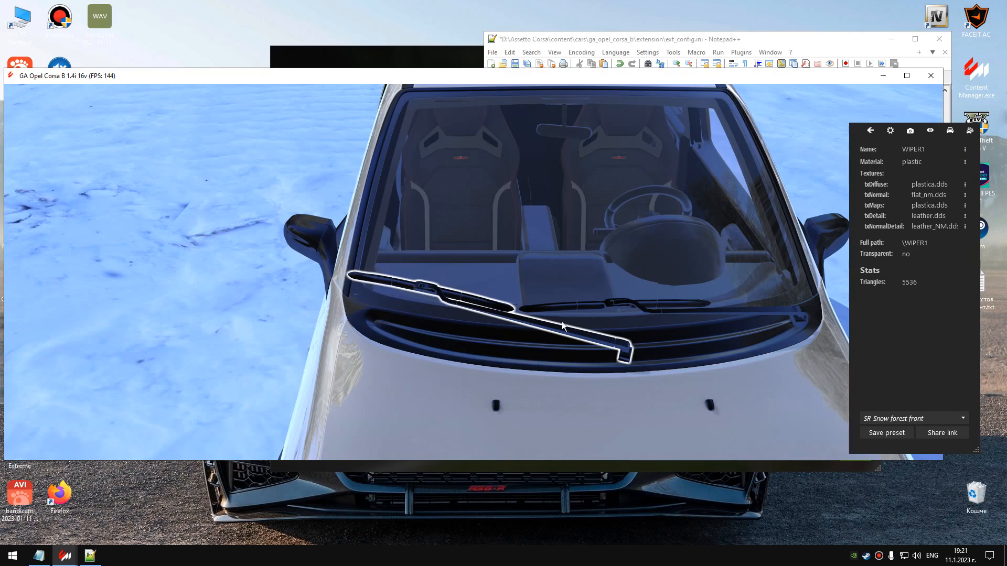
left_click(660, 309)
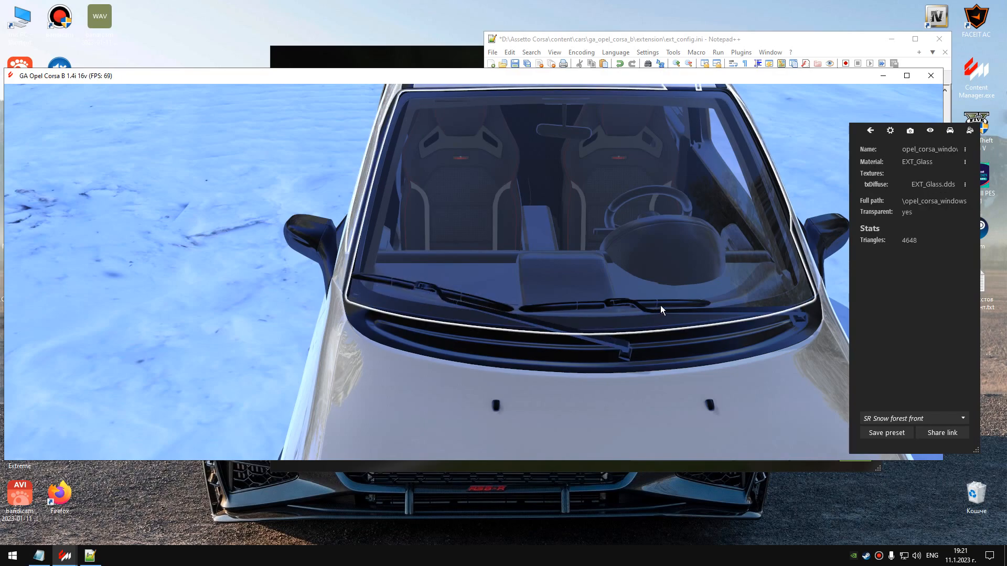
Copy WIPER1,WIPER2 from the ANIMATED_WIPER section in Notepad++ into the MESHES value under MESH_ADJUSTMENT.
left_click(92, 551)
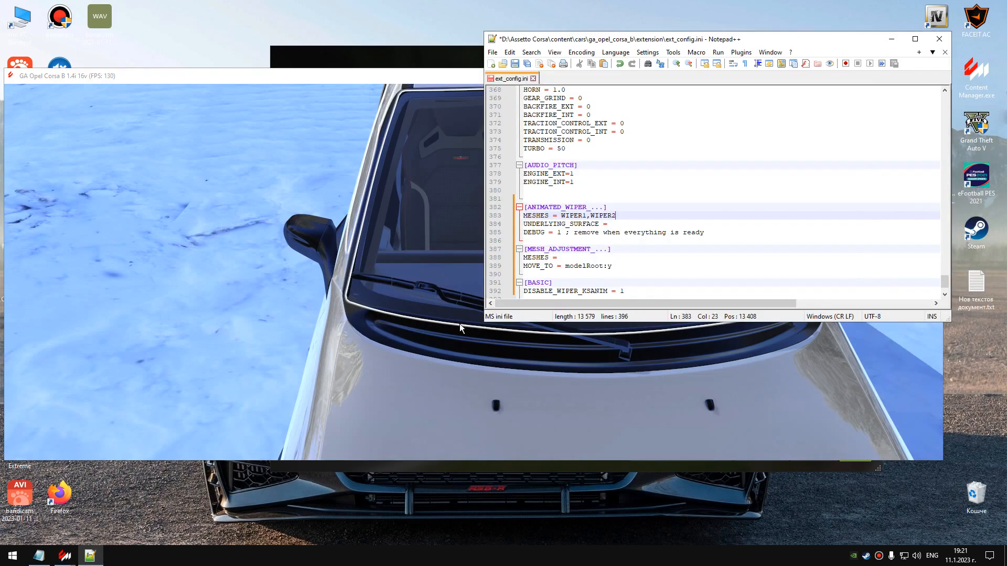
left_click_drag(561, 215, 632, 214)
key("ctrl+c")
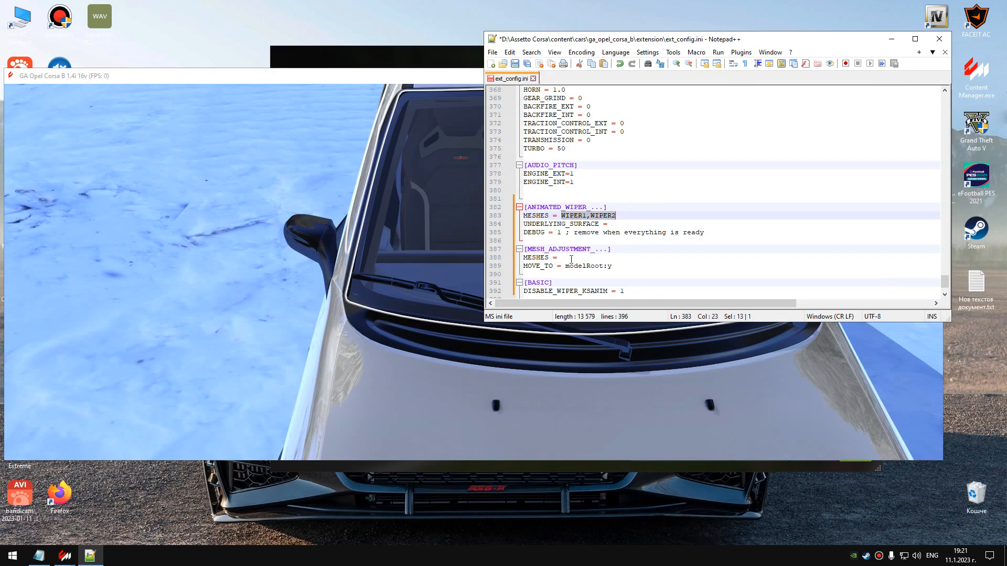
left_click(565, 258)
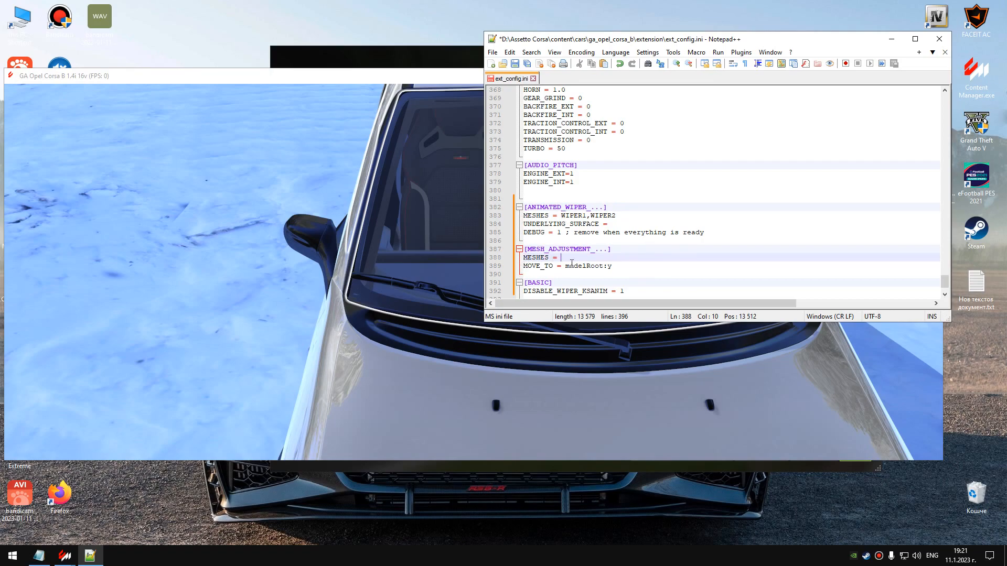
right_click(562, 253)
left_click(592, 285)
Copy the windshield's mesh name from the showroom and set UNDERLYING_SURFACE to opel_corsa_windows in ext_config.ini.
left_click(612, 224)
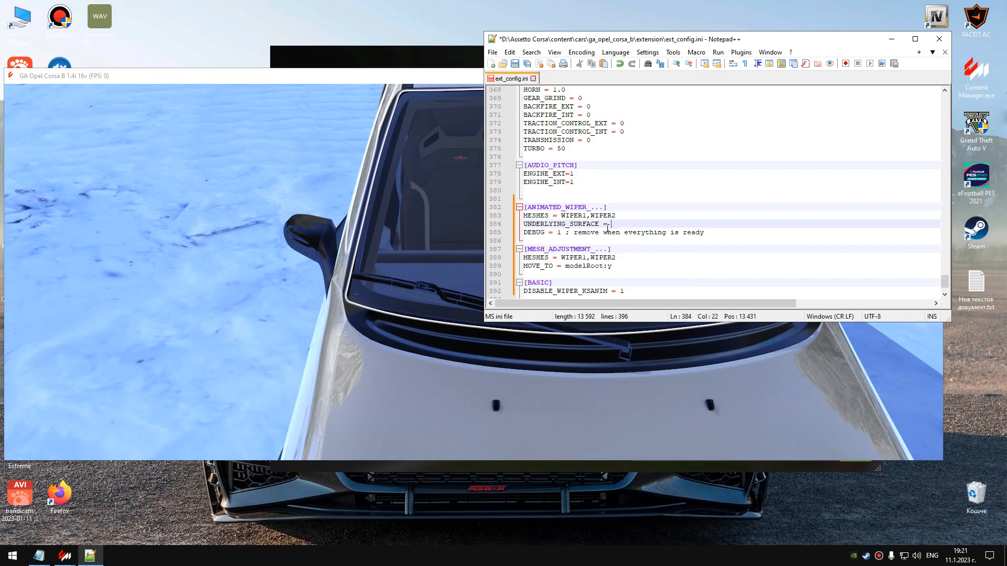
left_click(259, 275)
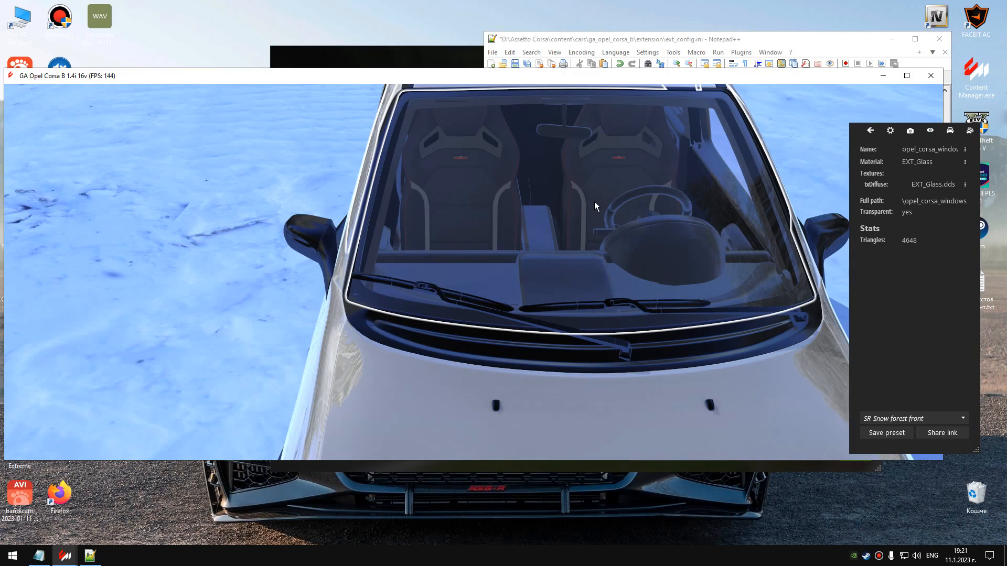
right_click_drag(606, 213, 655, 190)
left_click(681, 202)
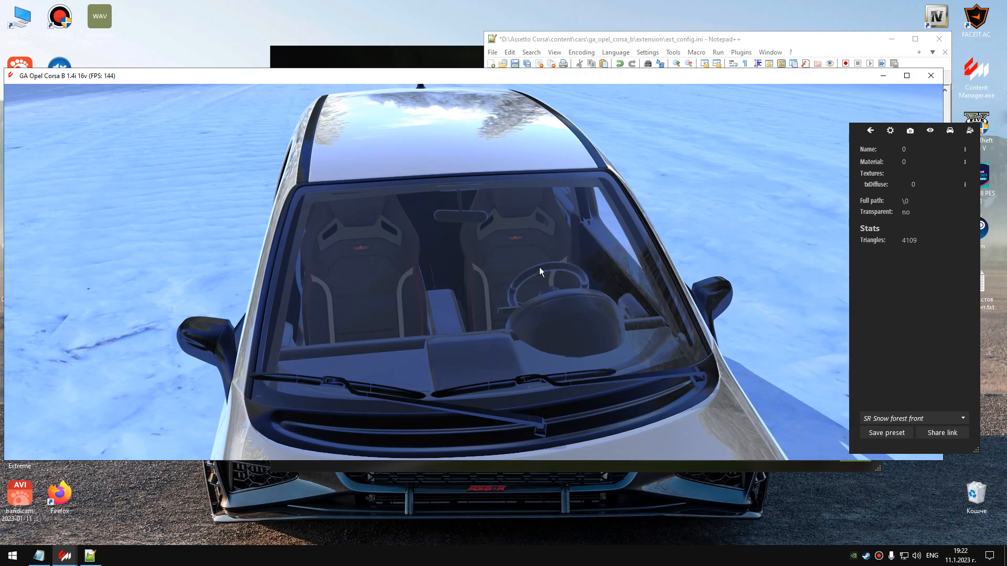
left_click(498, 259)
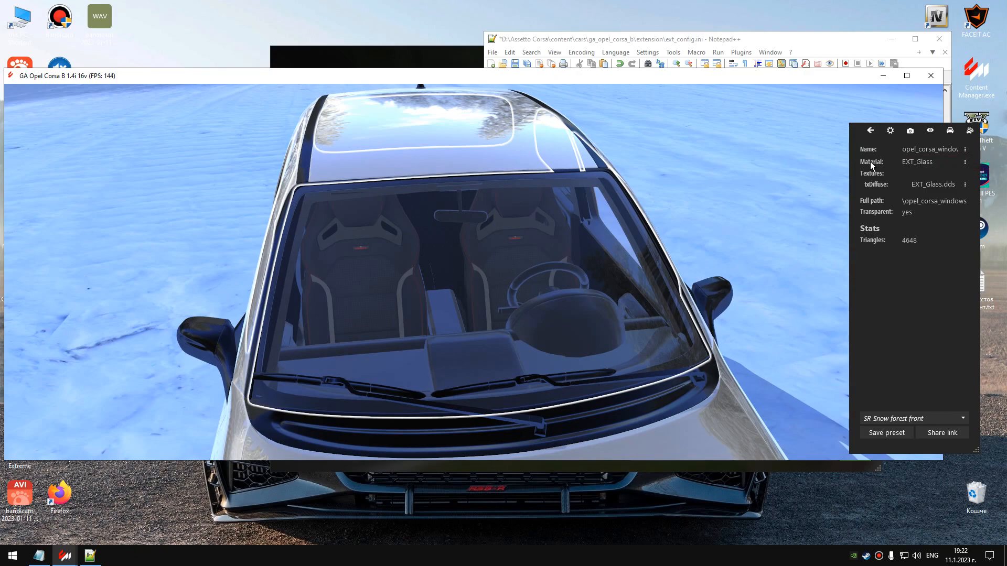
left_click(907, 150)
left_click_drag(903, 150, 968, 151)
key("ctrl+c")
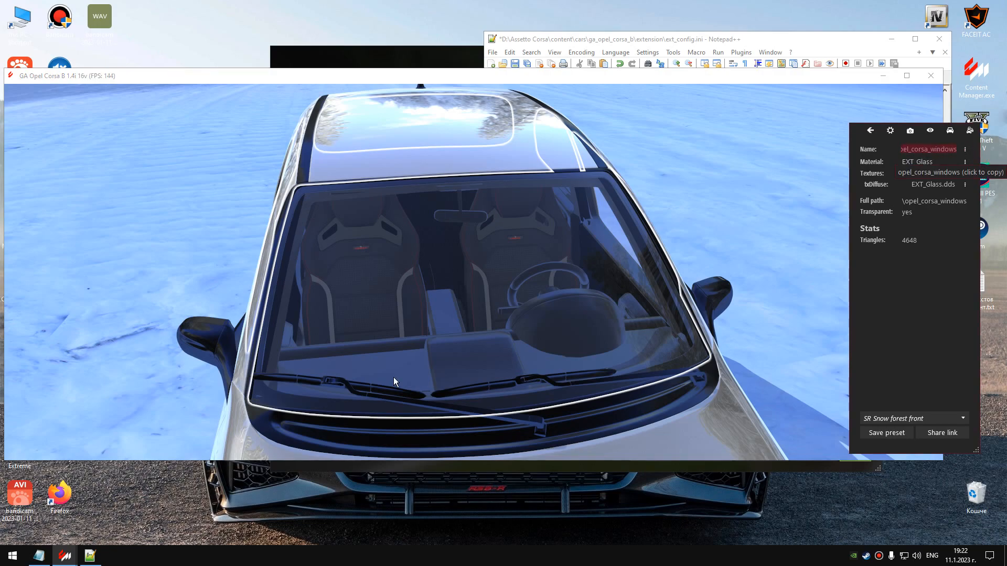
left_click(90, 556)
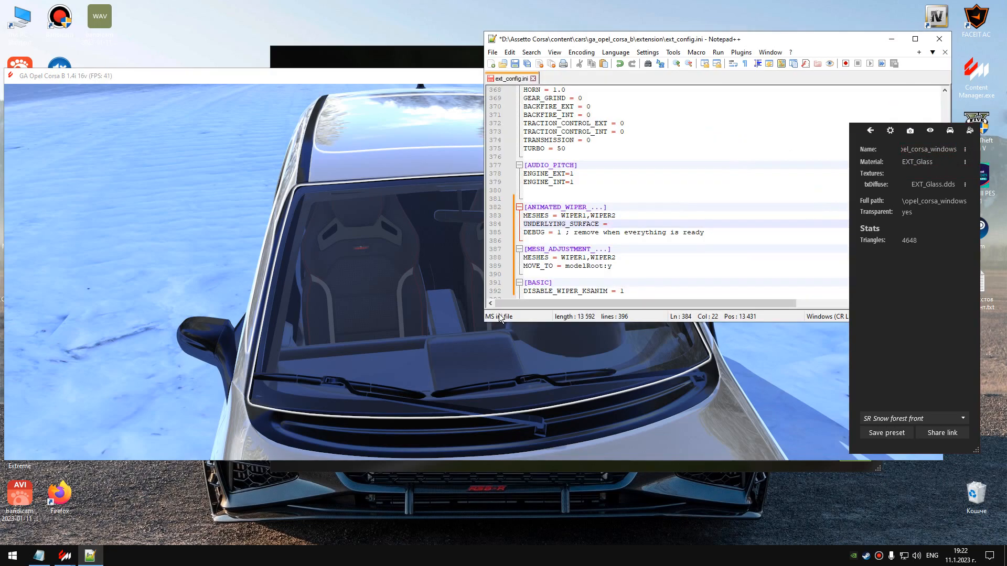
right_click(617, 224)
left_click(641, 255)
scroll(605, 236, "down", 2)
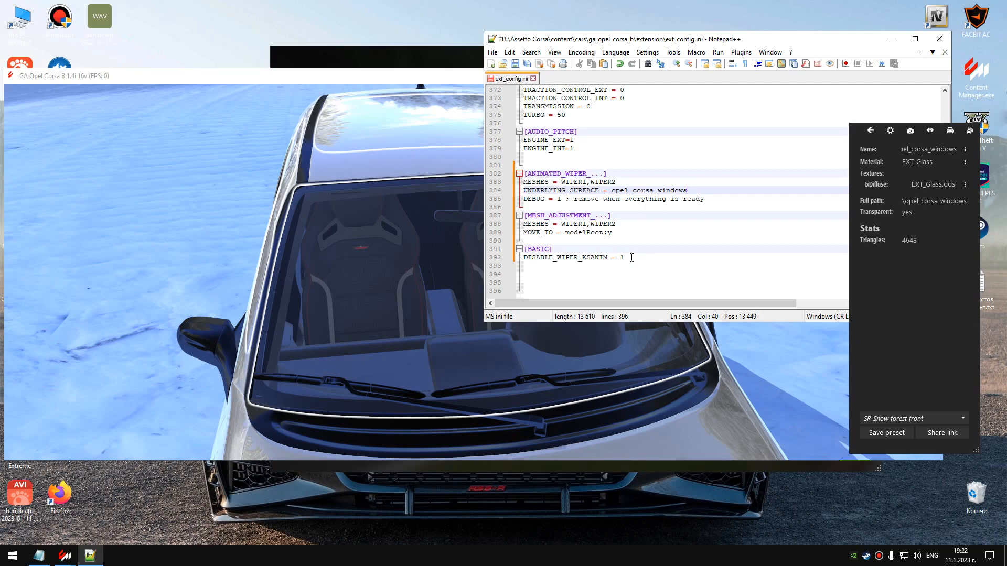
Add an empty line after DISABLE_WIPER_KSANIM = 1 and save ext_config.ini.
left_click(630, 257)
key("Return")
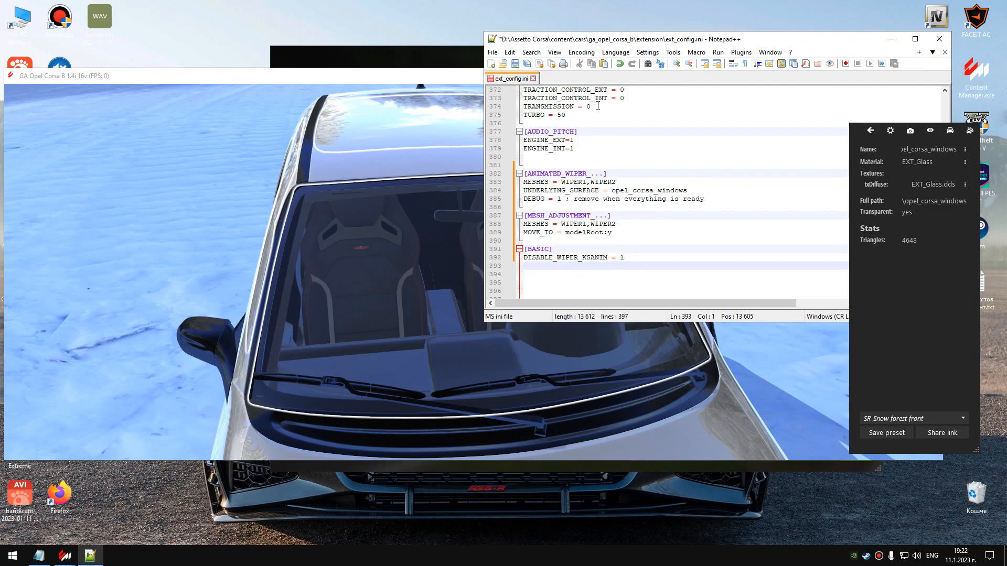
left_click(514, 63)
left_click(890, 39)
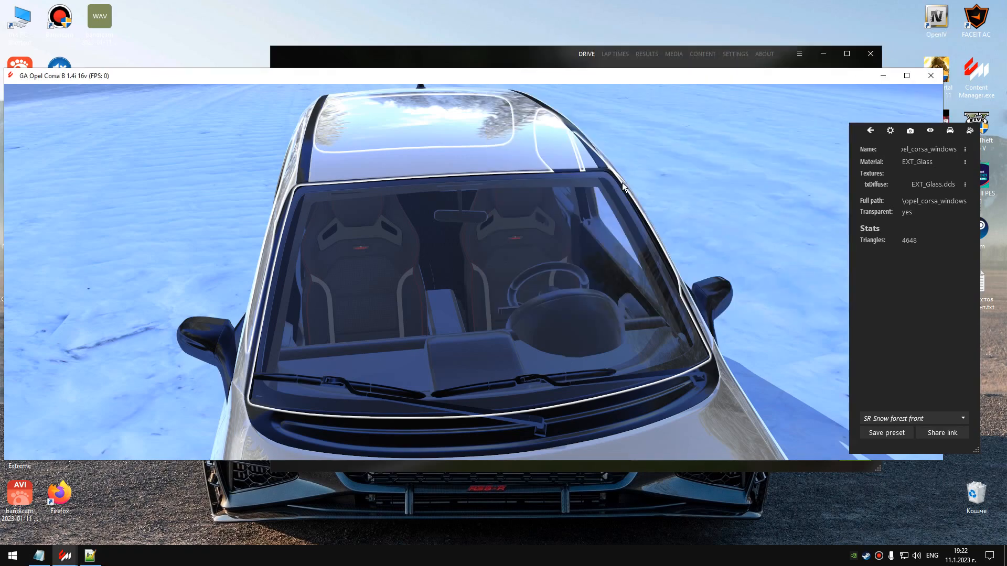
Close the showroom, start the Isle of Man practice session with the Opel Corsa B and enter the car.
left_click(929, 77)
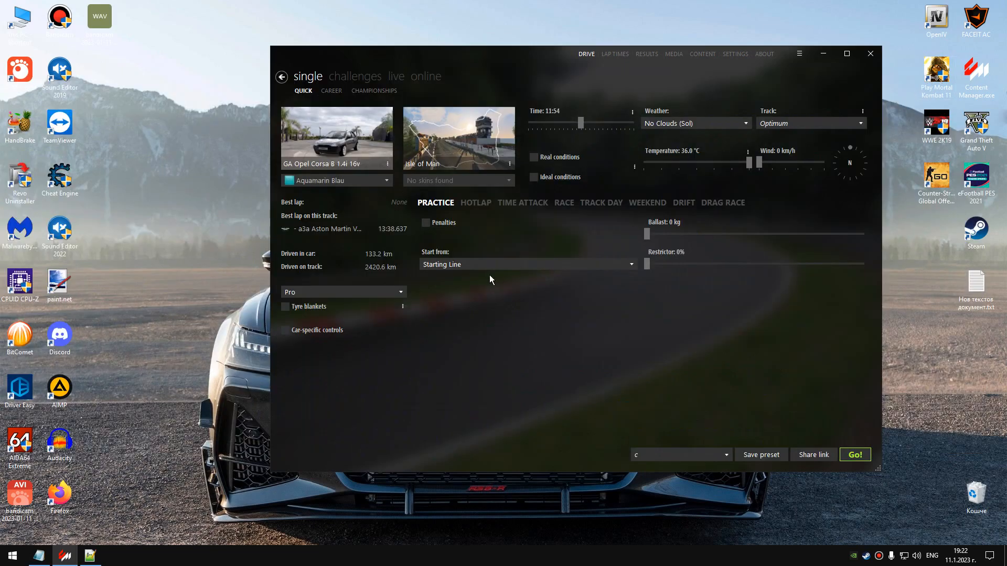
left_click(854, 455)
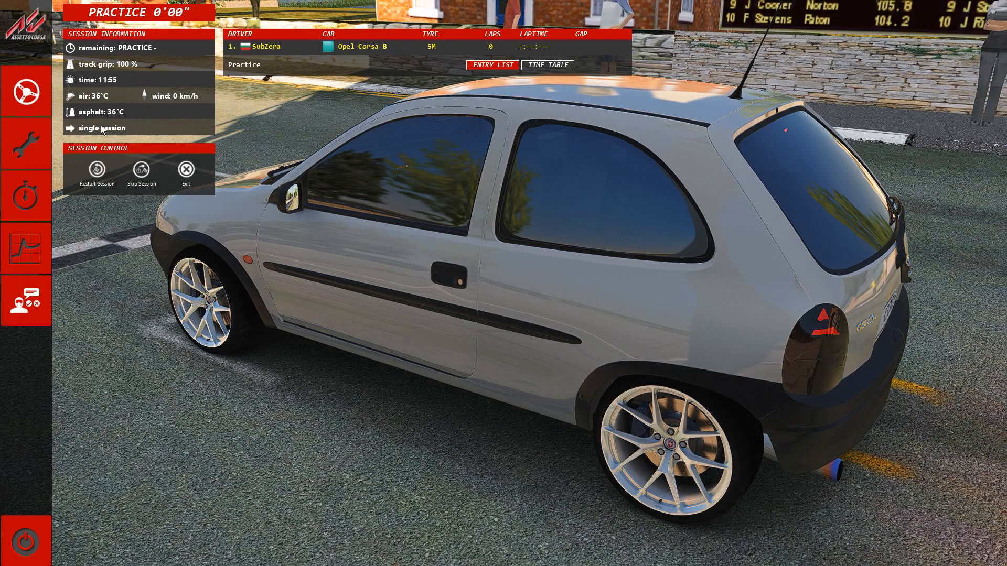
left_click(30, 96)
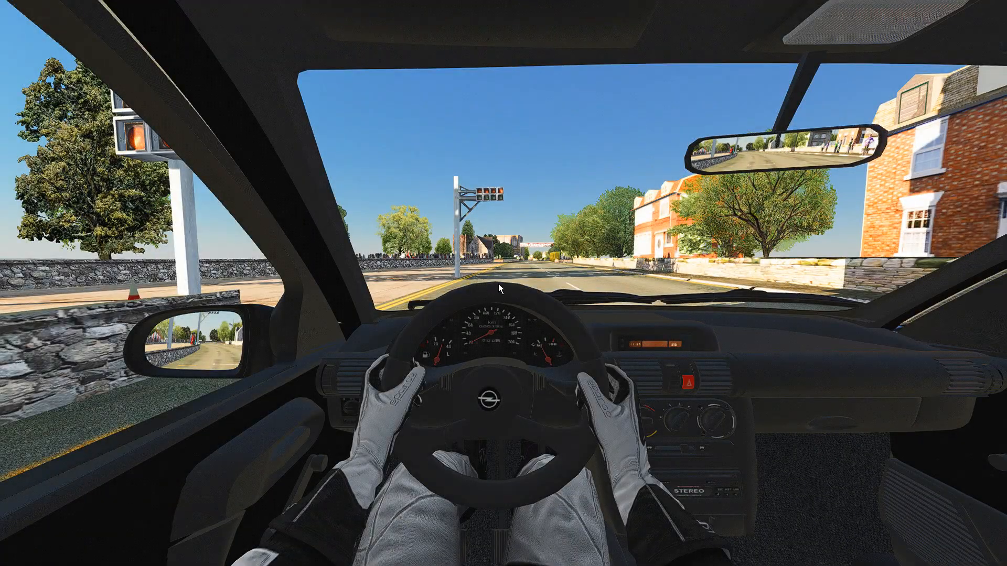
Switch from the cockpit to an outside camera in front of the car's windshield and wipers.
mouse_move(499, 287)
right_mouse_down()
mouse_move(509, 270)
mouse_move(505, 278)
right_mouse_up()
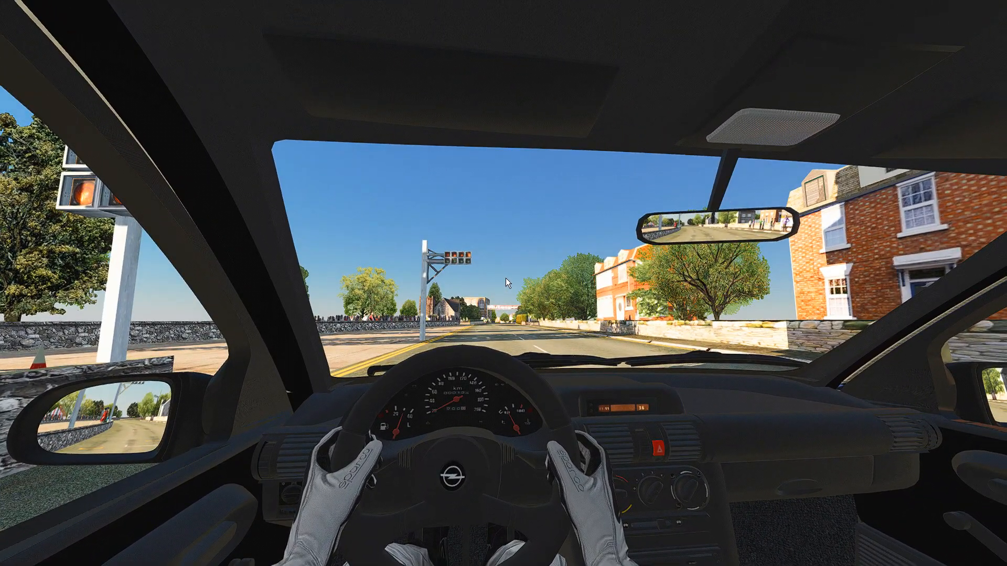
key("F1")
right_click_drag(506, 277, 363, 293)
key("Down")
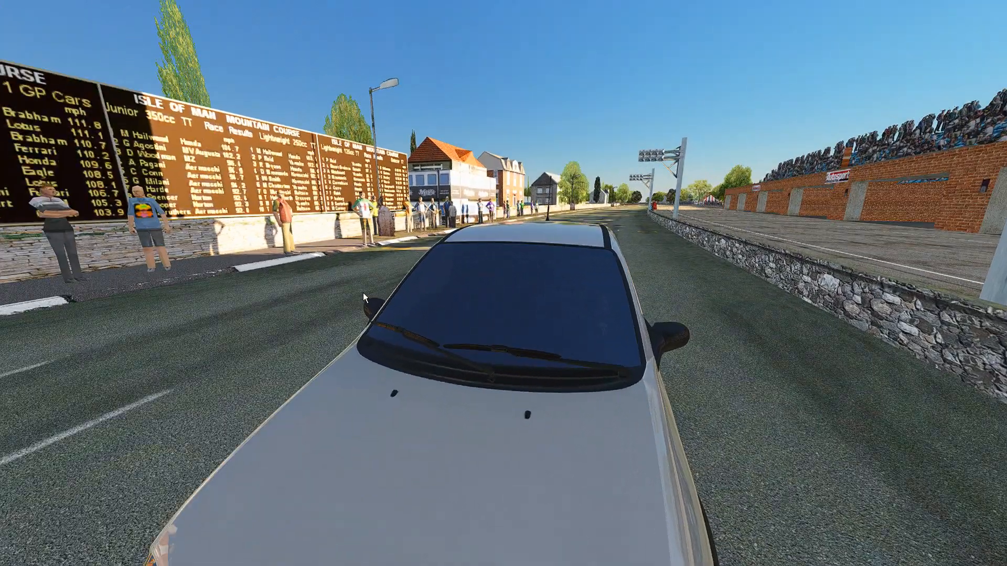
key("Up")
Open the Objects Inspector and select the first wiper on the car to check and copy its mesh name.
left_click(994, 262)
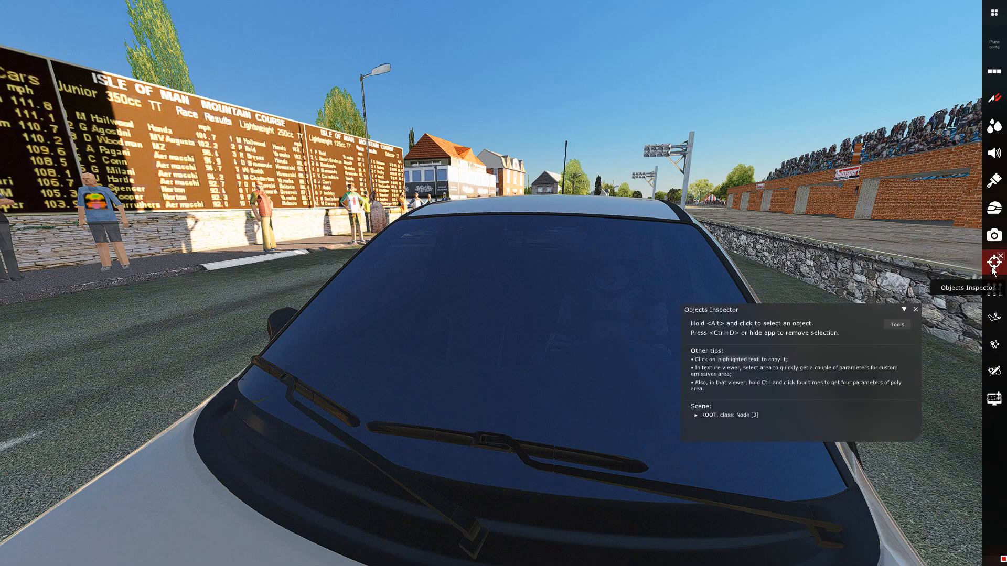
left_click_drag(808, 312, 569, 505)
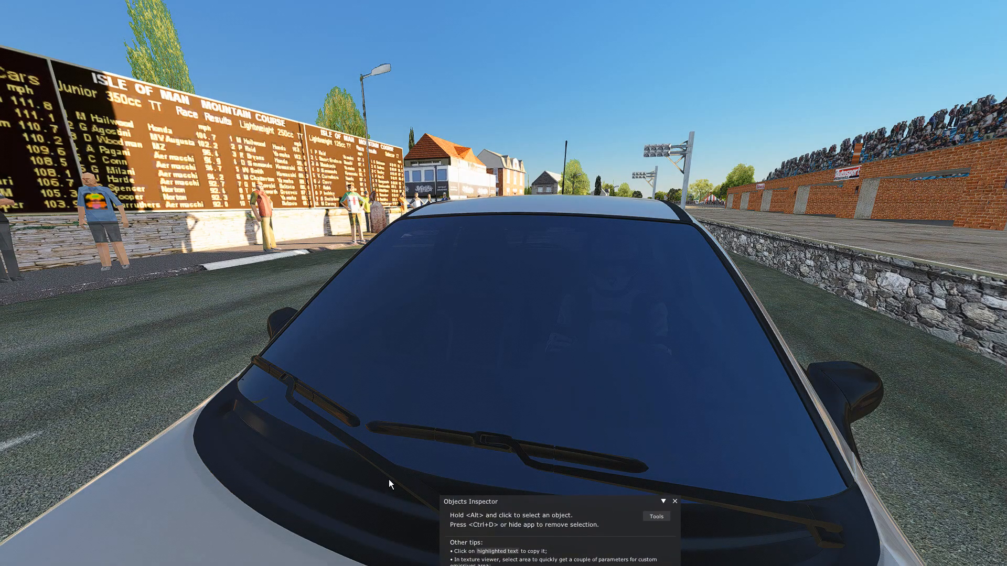
left_click_drag(562, 507, 315, 528)
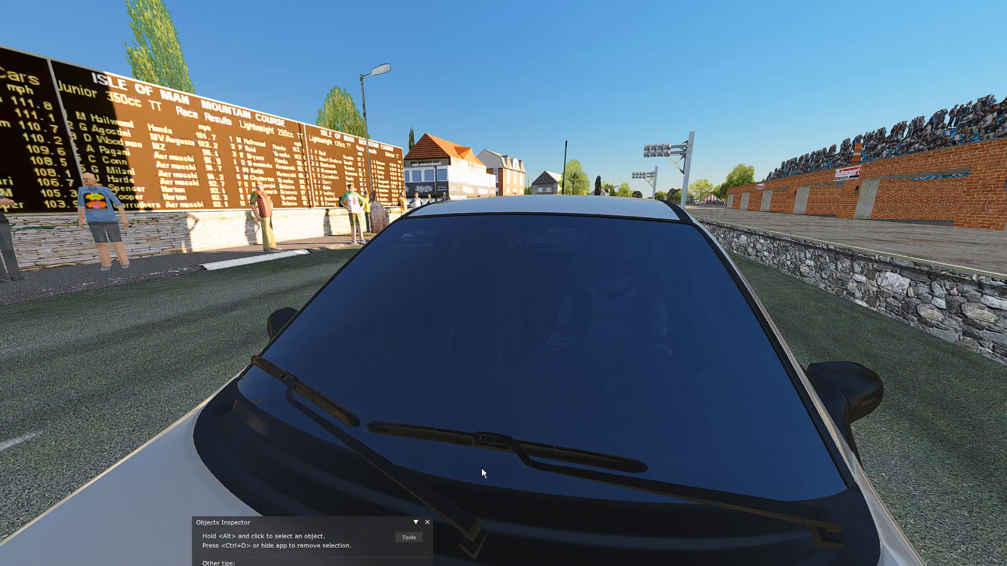
left_click_drag(361, 522, 809, 200)
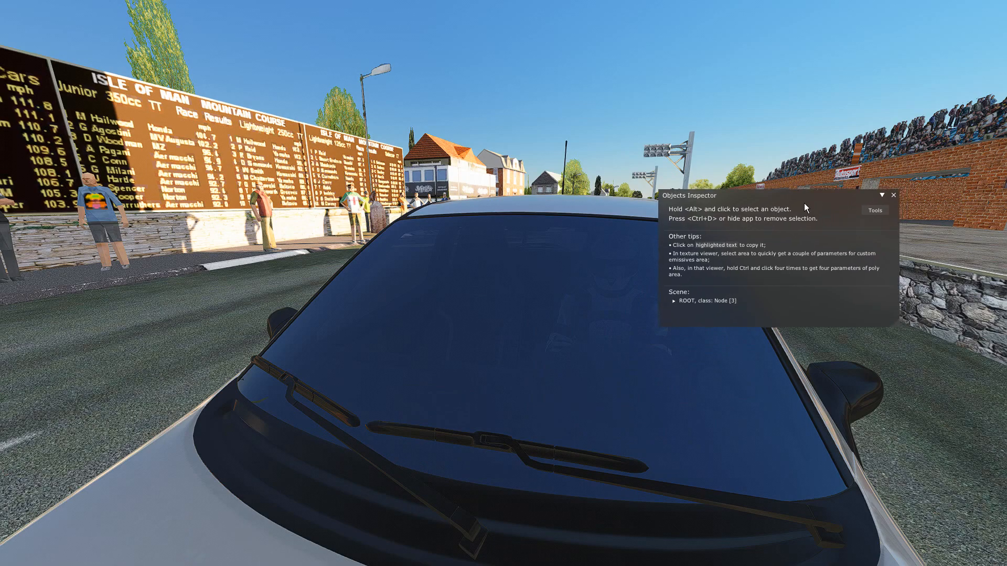
left_click(314, 402, "alt")
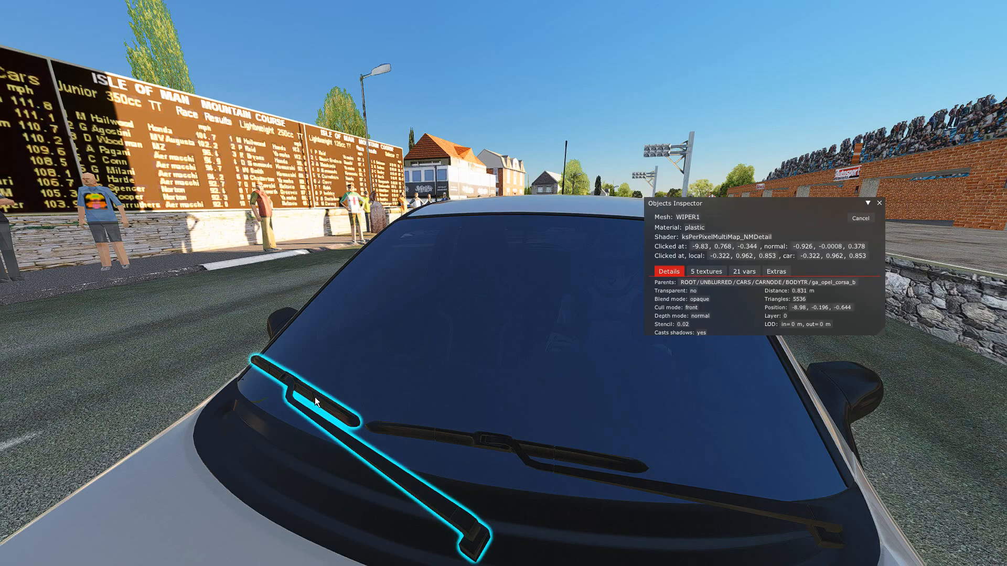
left_click(690, 216)
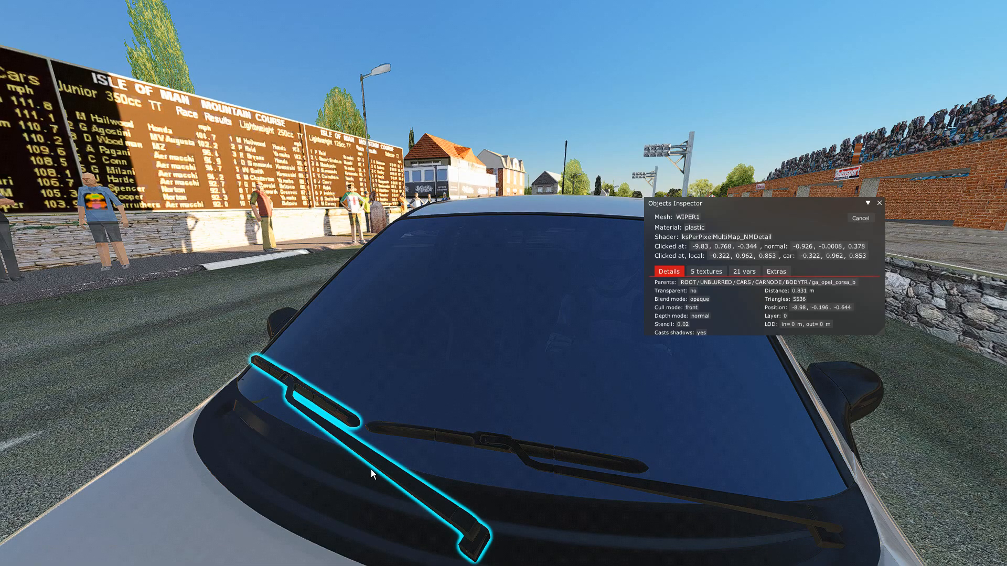
Switch to Notepad++ to compare the first wiper's mesh name with the entries in ext_config.ini, and return to the game.
key("super")
left_click(64, 556)
key("super")
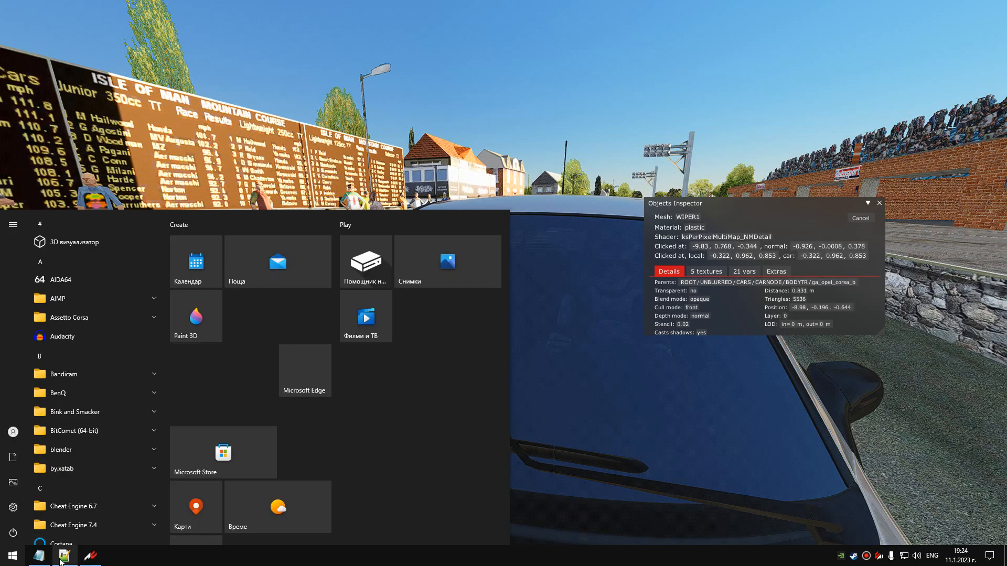
left_click(63, 556)
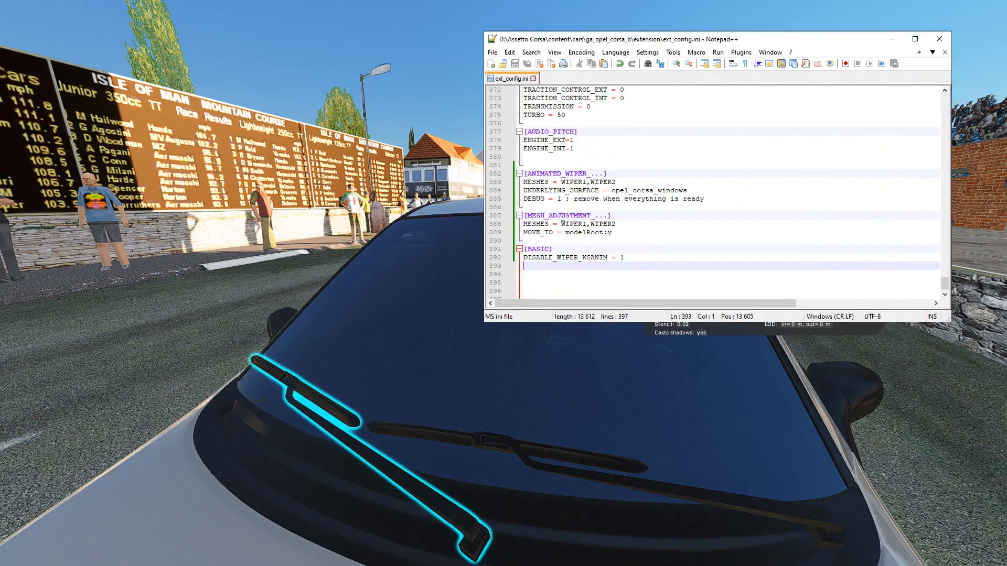
left_click(892, 41)
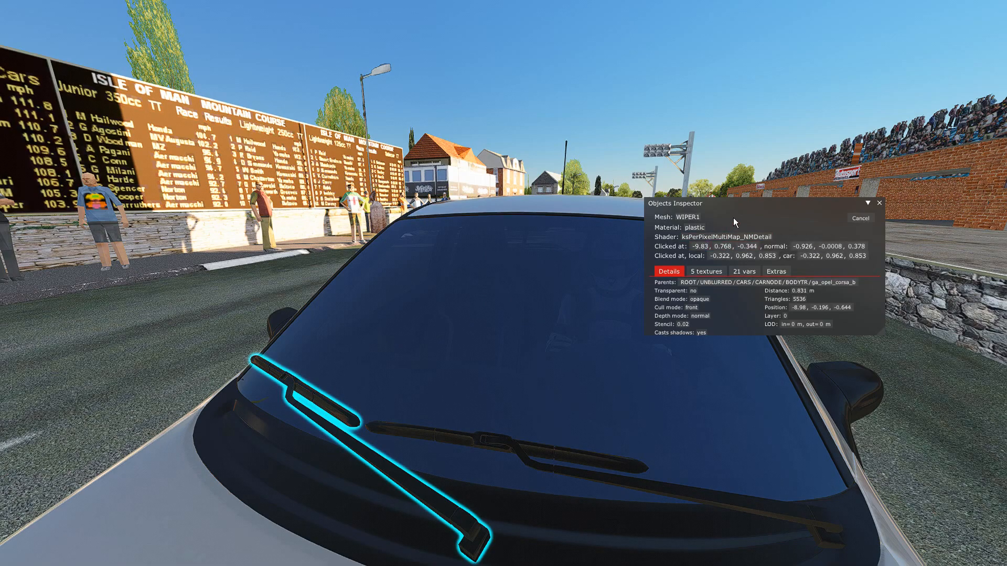
Inspect the second wiper's mesh name in the Objects Inspector and close the inspector.
left_click_drag(737, 206, 785, 231)
left_click(453, 437)
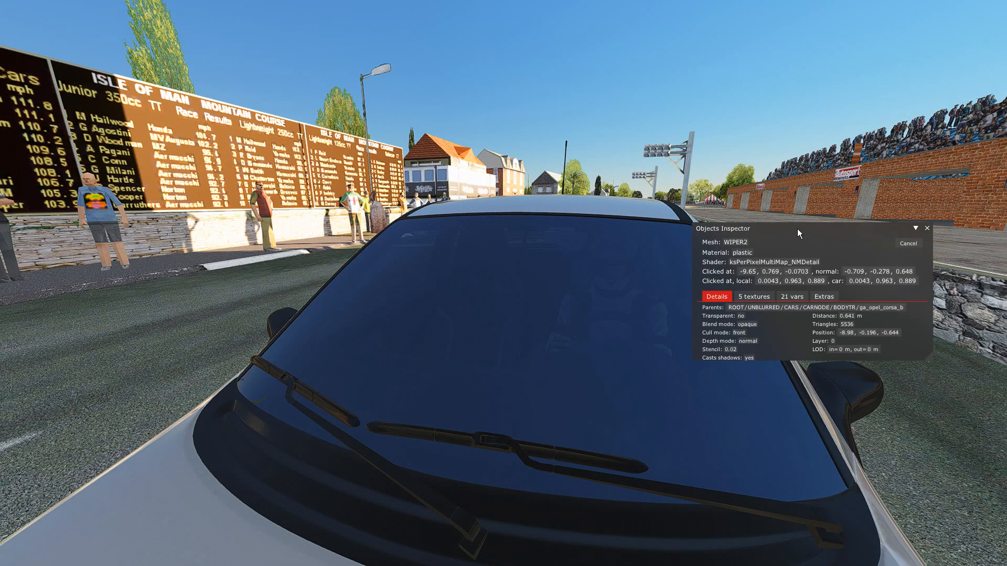
left_click_drag(797, 229, 611, 276)
left_click(750, 274)
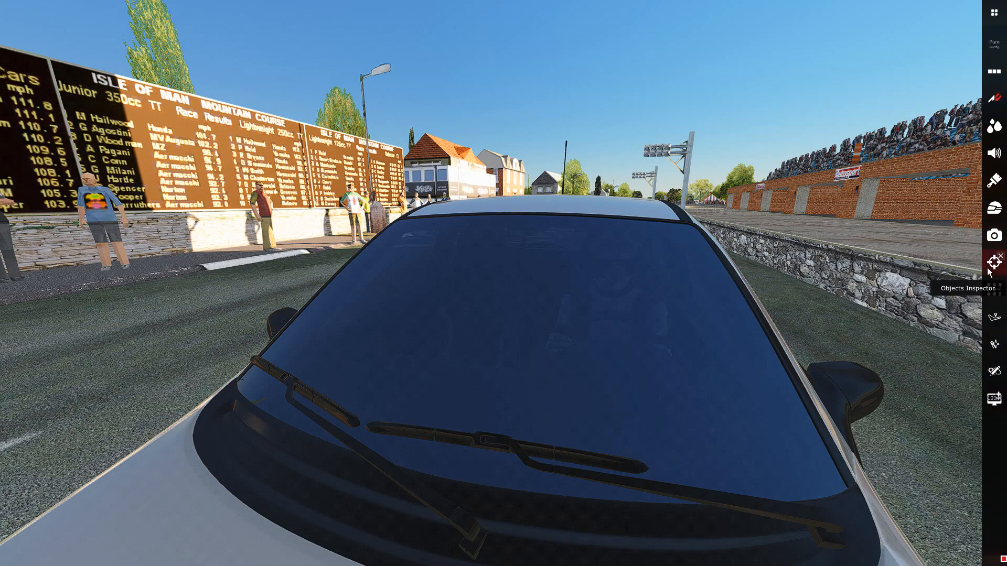
Open the Animated wipers tool from the Objects Inspector and close the inspector window.
left_click(993, 262)
left_click(725, 288)
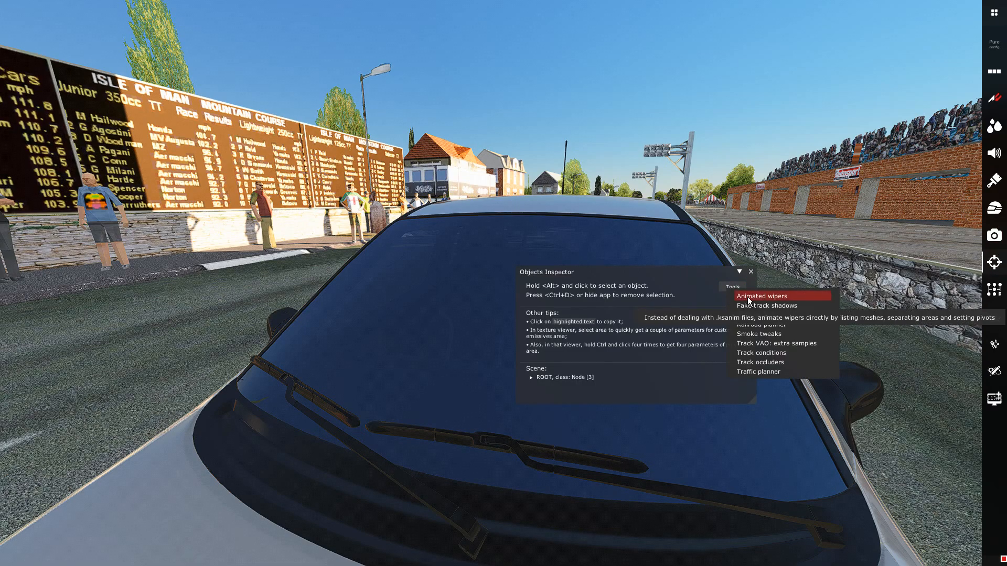
left_click(748, 296)
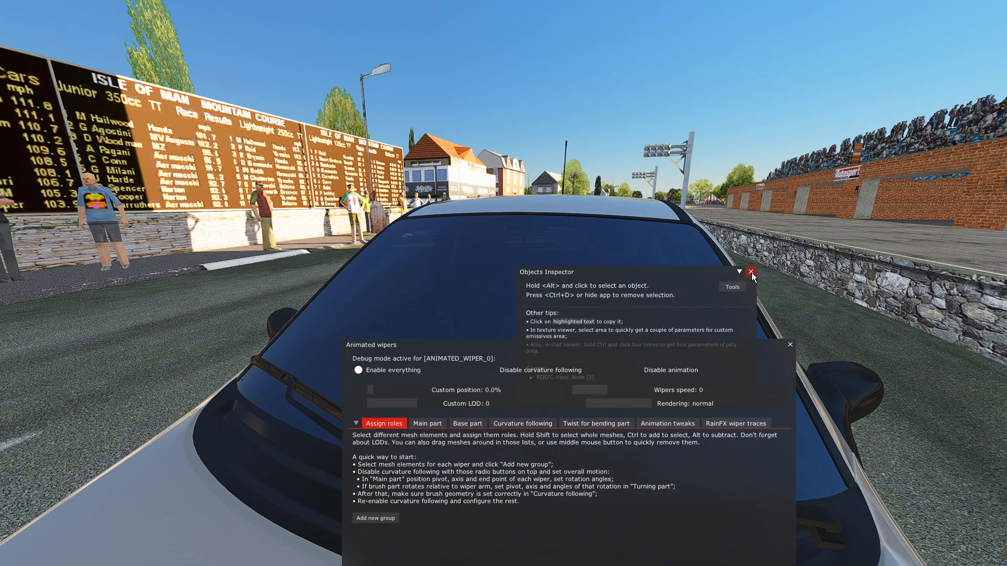
left_click(752, 272)
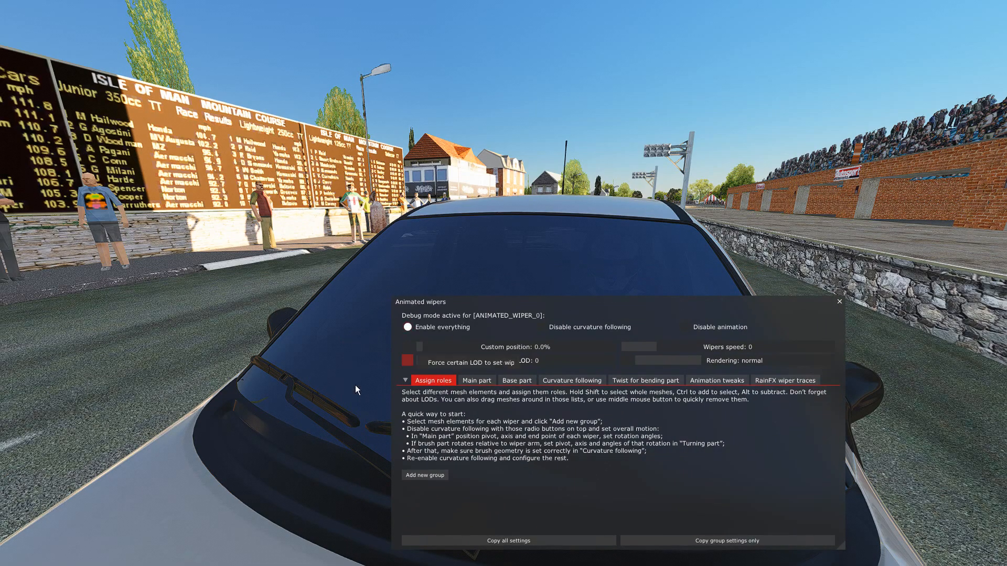
Review the MESHES line under ANIMATED_WIPER in Notepad++ and return to the game.
key("super")
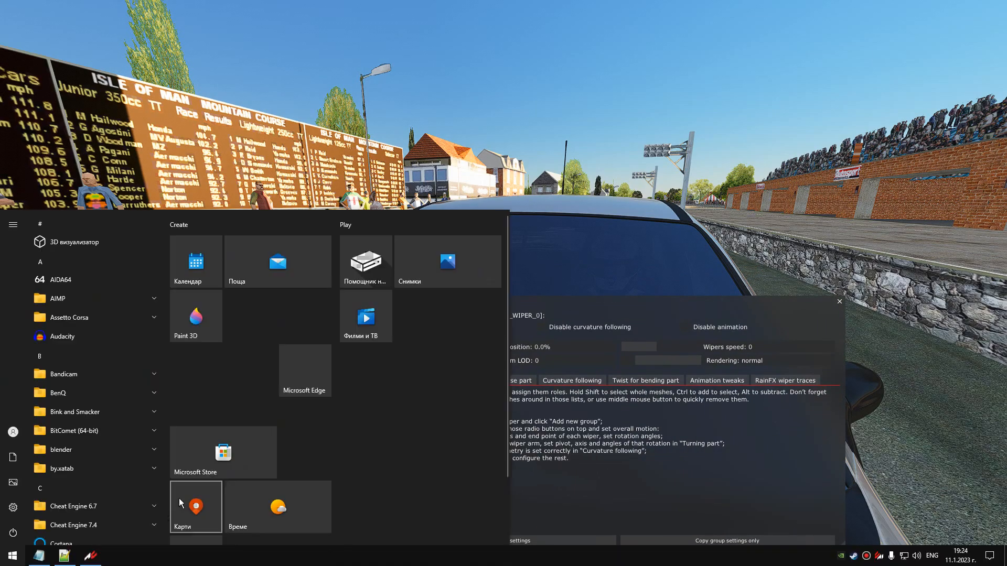
left_click(67, 556)
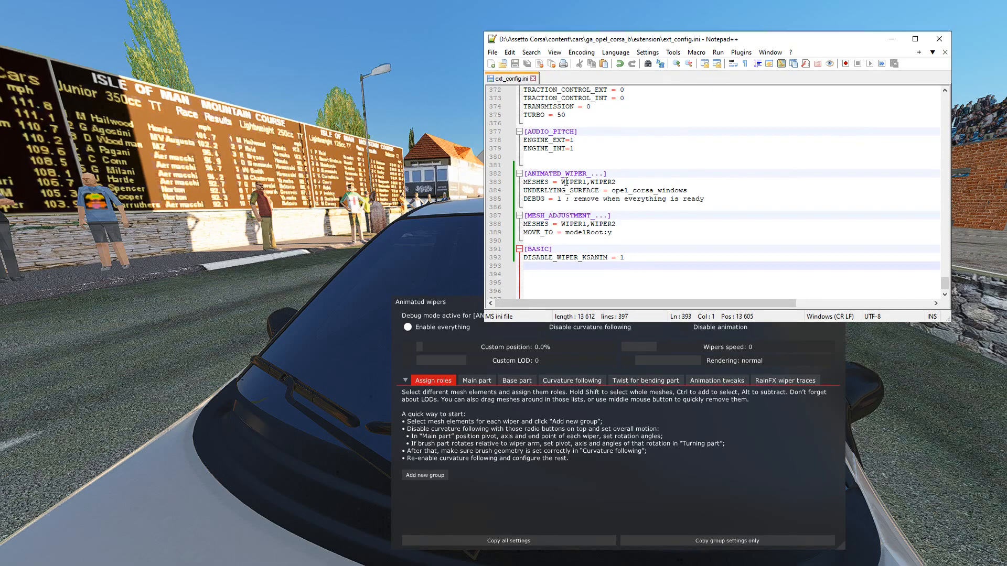
left_click(618, 183)
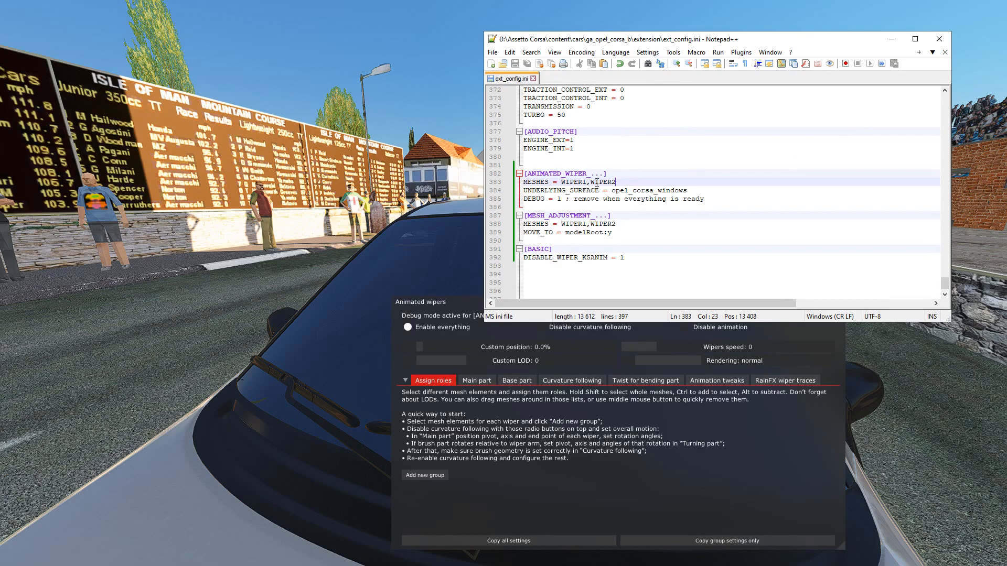
left_click(889, 41)
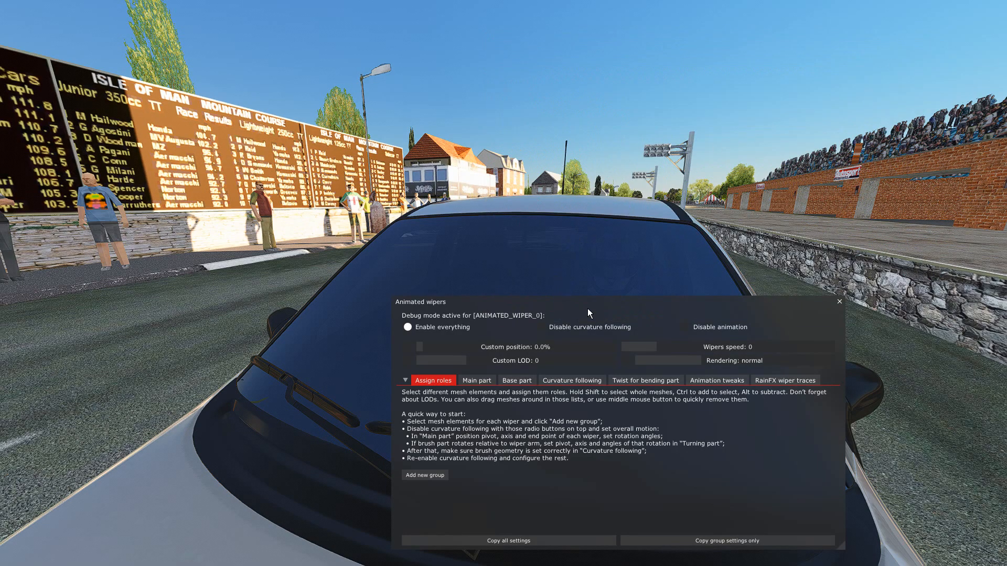
Select all mesh elements of the first wiper, arm and blade included, and add them as a new group.
mouse_move(548, 283)
right_mouse_down()
mouse_move(538, 245)
mouse_move(562, 297)
mouse_move(561, 284)
right_mouse_up()
key("Up")
key("Down")
key("Left")
key("Up")
key("Down")
left_click_drag(594, 308, 597, 314)
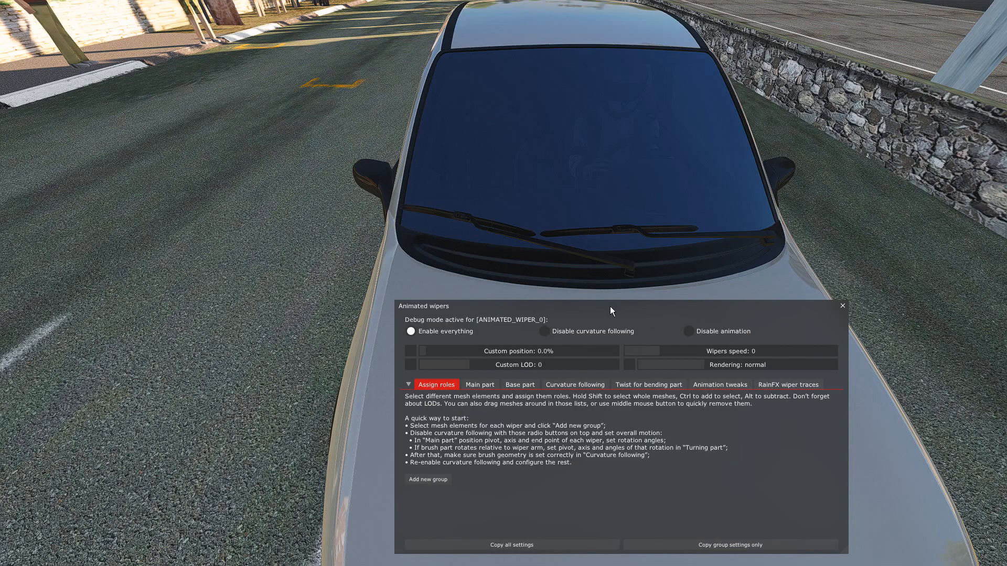
left_click_drag(609, 307, 606, 331)
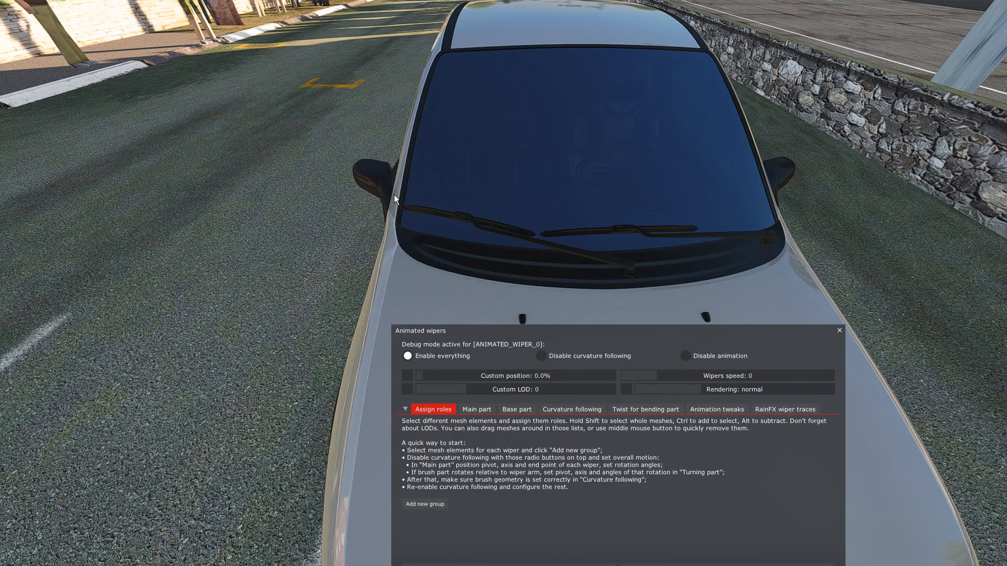
left_click_drag(431, 227, 530, 264)
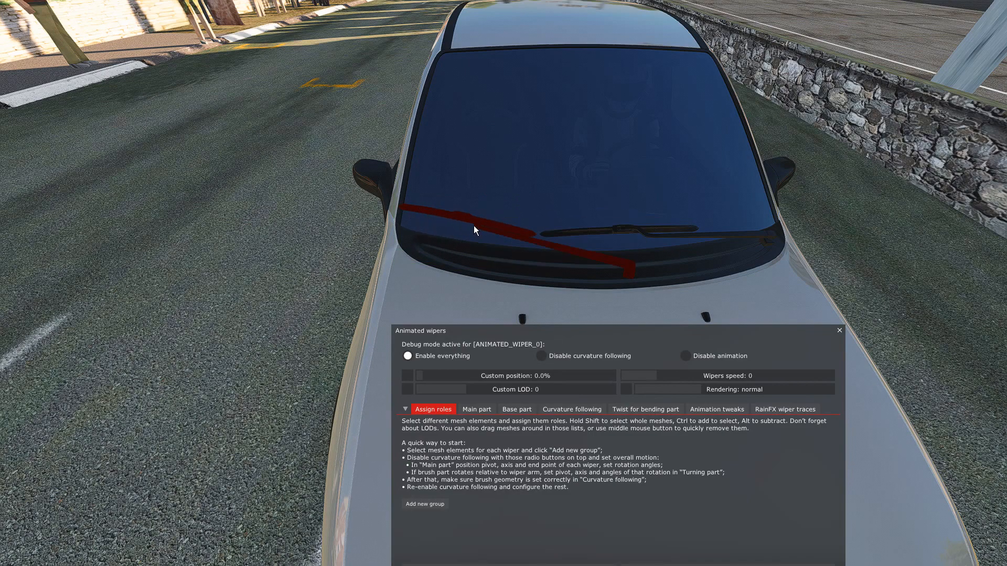
left_click(514, 243)
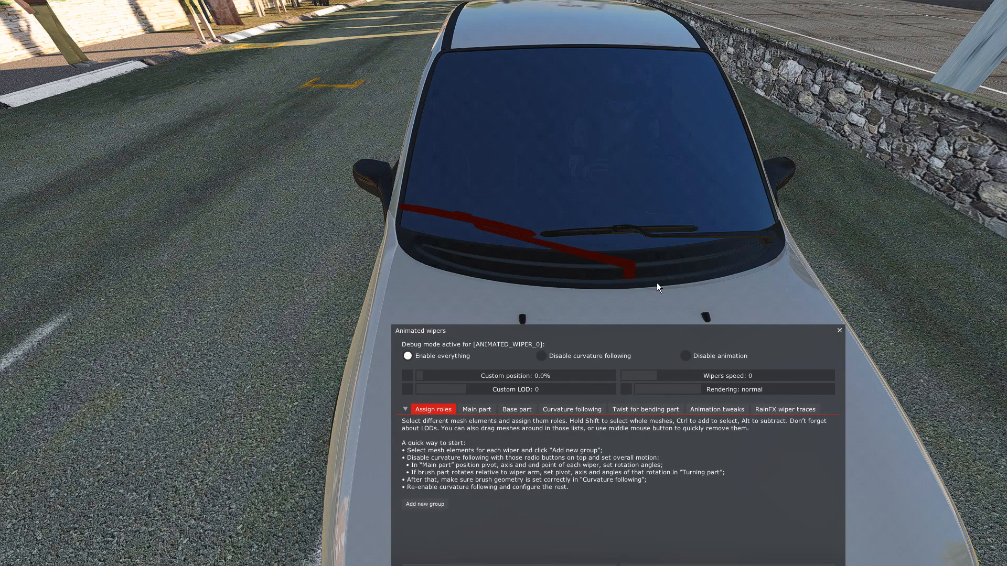
left_click_drag(616, 267, 603, 258)
left_click_drag(400, 193, 608, 272)
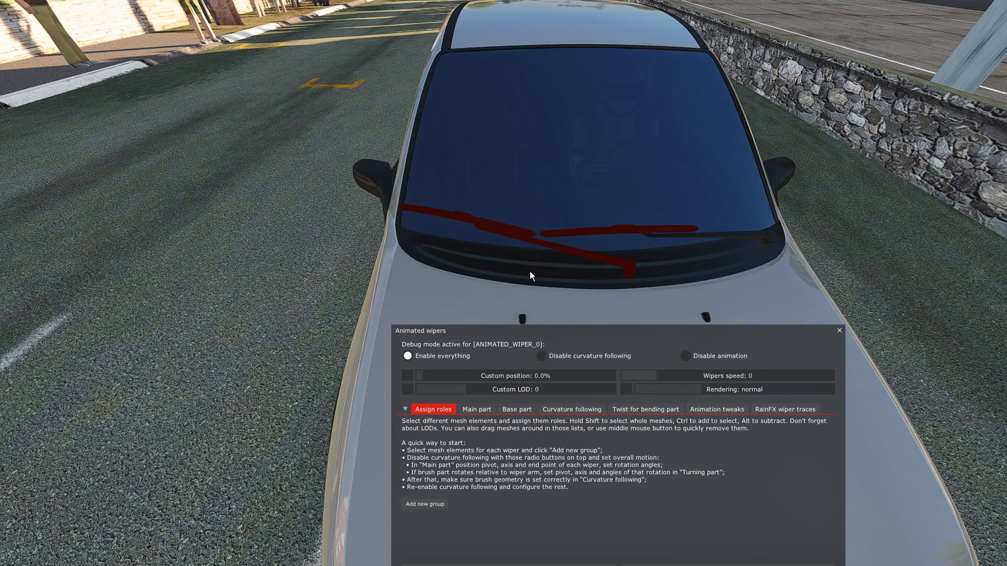
left_click(482, 281)
left_click_drag(386, 191, 508, 265)
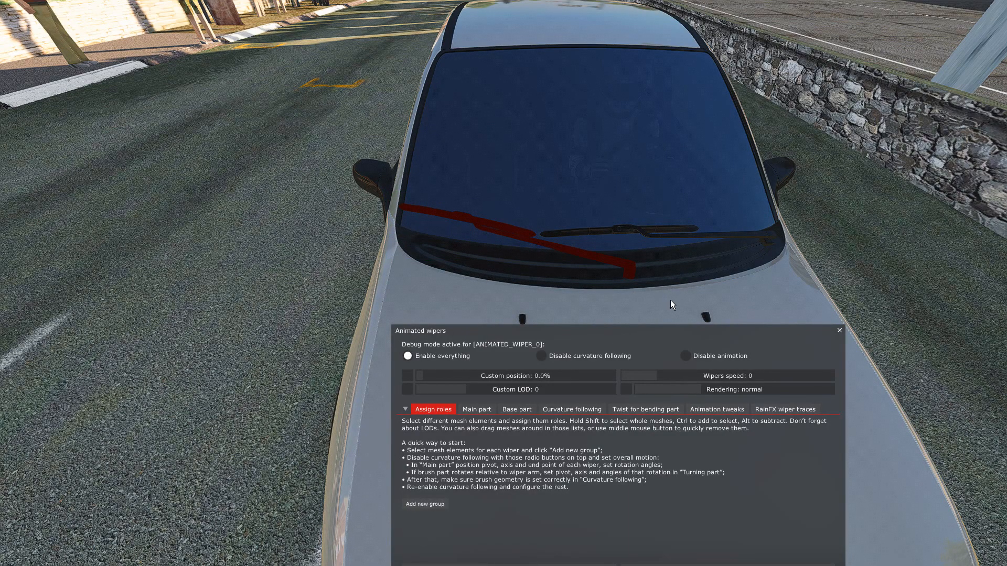
left_click_drag(597, 254, 596, 253, "ctrl")
left_click_drag(391, 192, 536, 268, "ctrl")
left_click_drag(597, 340, 645, 264)
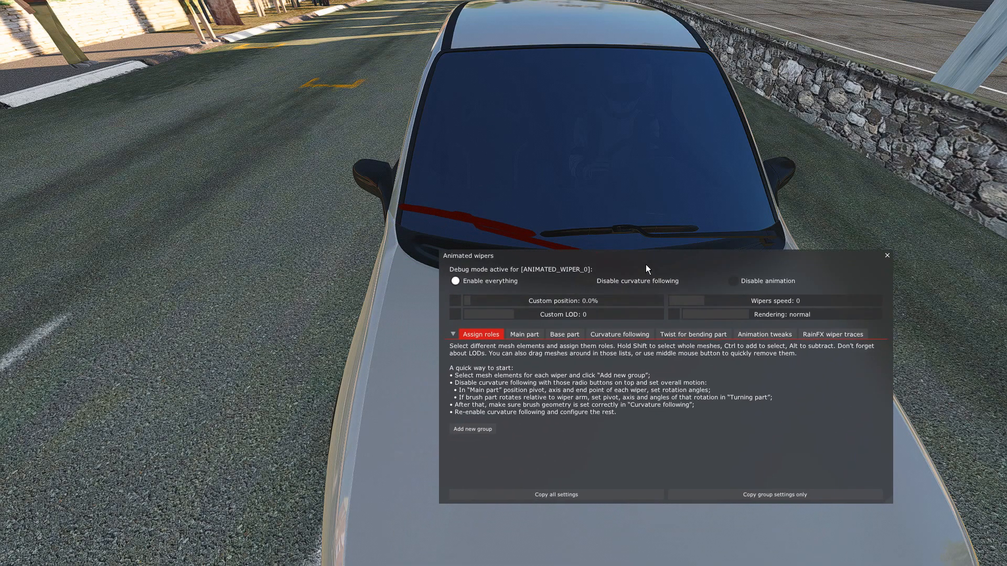
left_click(482, 430)
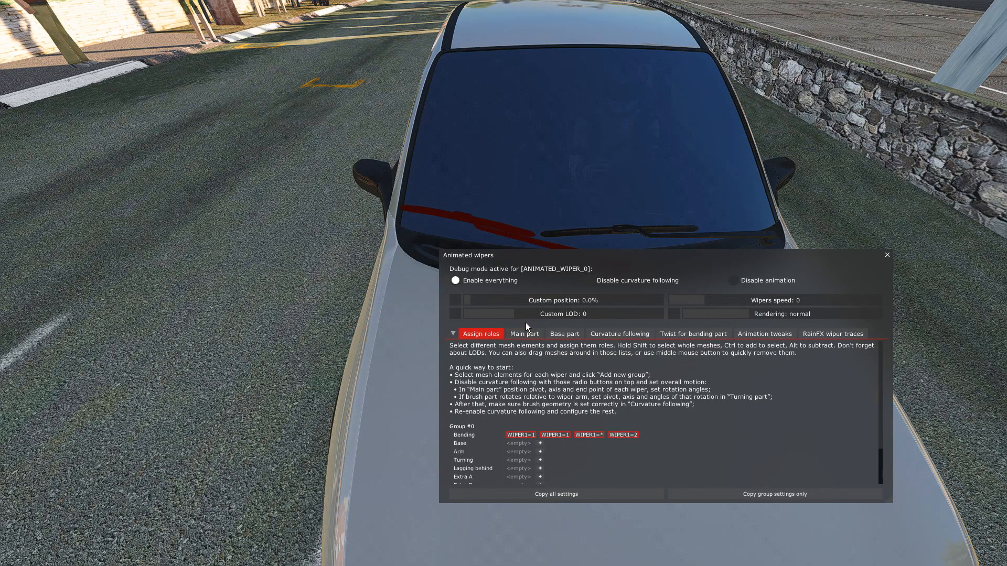
Open the Main part settings of the wiper group and examine the first wiper's pivot at its arm base from outside the car.
left_click_drag(619, 257, 623, 290)
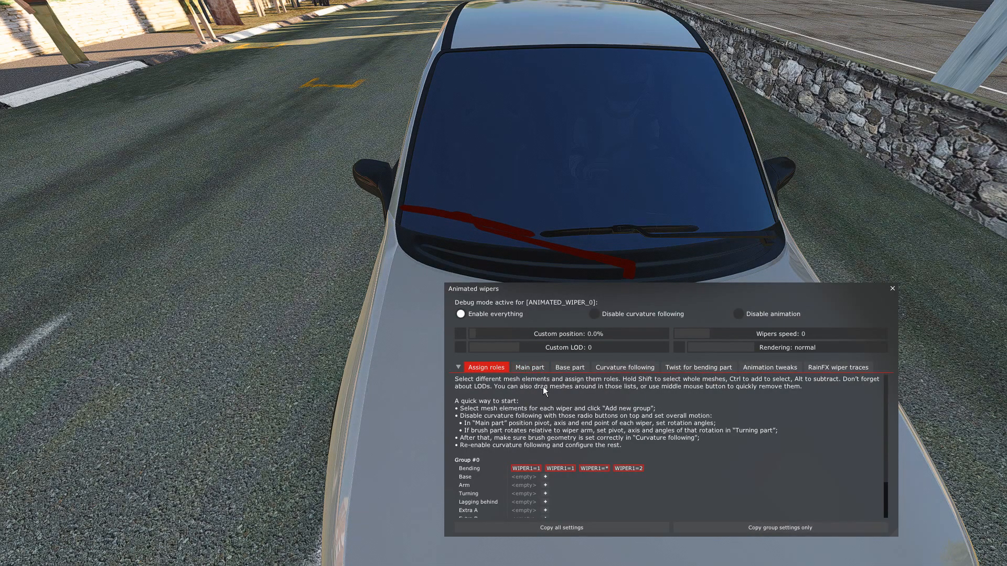
left_click(533, 367)
left_click_drag(638, 298, 630, 361)
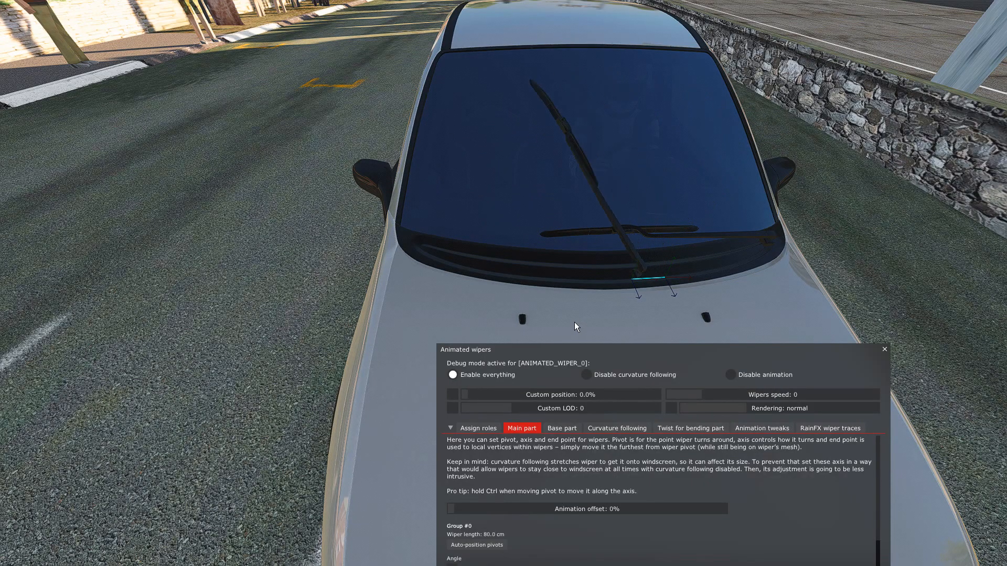
mouse_move(811, 262)
right_mouse_down()
mouse_move(820, 241)
mouse_move(808, 275)
right_mouse_up()
mouse_move(852, 214)
right_mouse_down()
mouse_move(862, 180)
mouse_move(853, 225)
right_mouse_up()
key("Up")
key("Down")
key("Up")
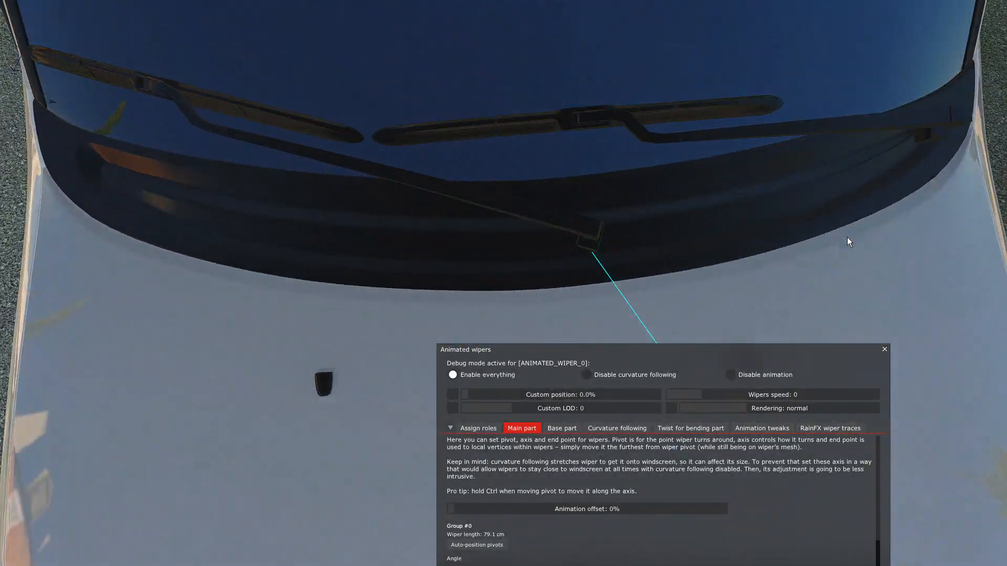
key("Down")
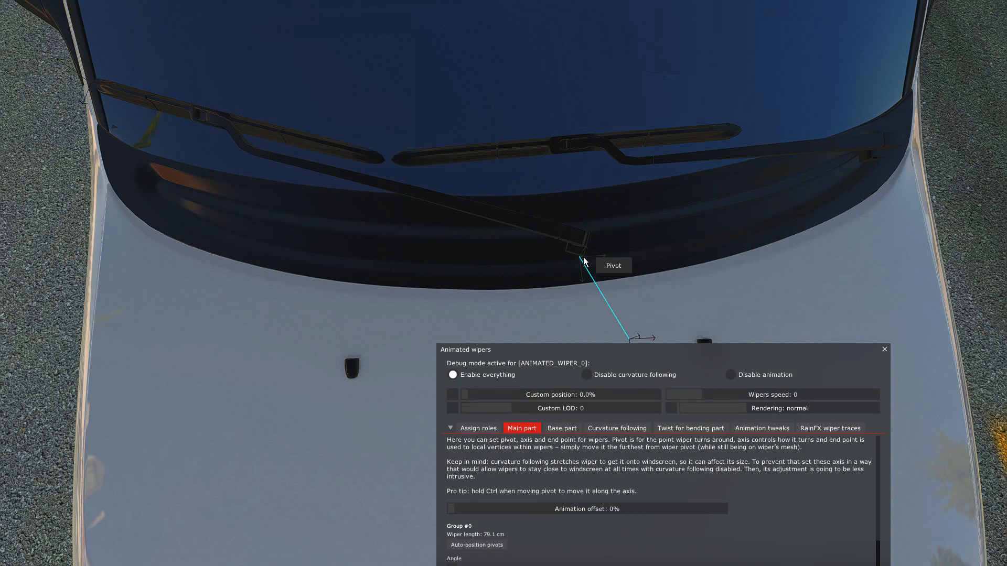
mouse_move(641, 243)
middle_mouse_down()
mouse_move(649, 243)
mouse_move(642, 240)
middle_mouse_up()
right_click_drag(642, 241, 636, 239)
key("Up")
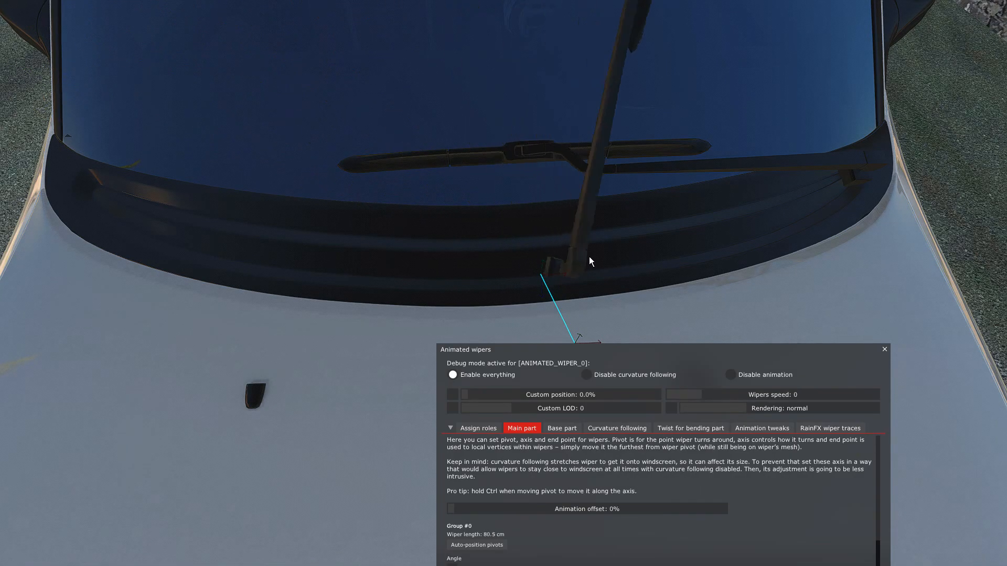
mouse_move(611, 231)
right_mouse_down()
mouse_move(612, 205)
mouse_move(614, 247)
right_mouse_up()
key("Up")
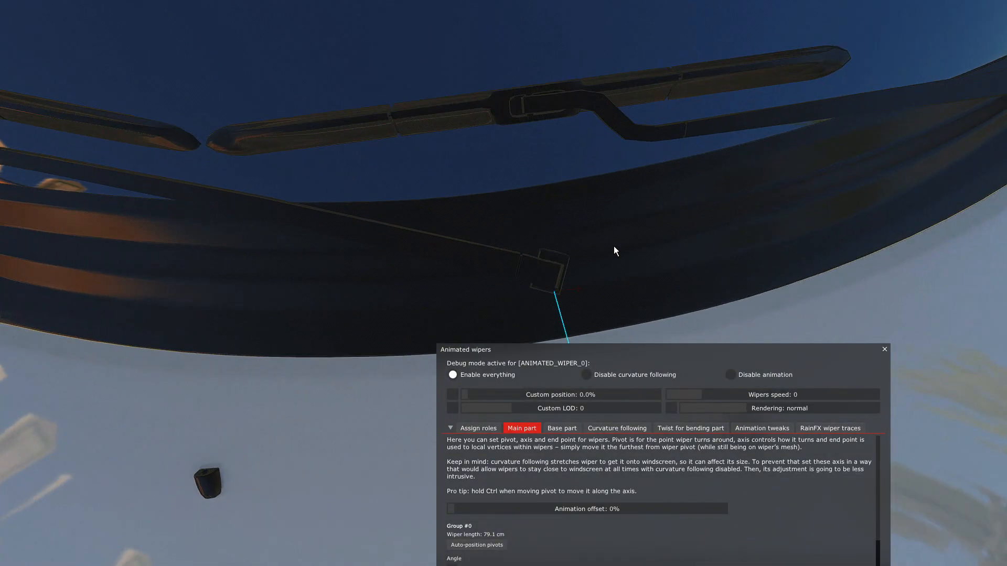
left_click_drag(554, 299, 546, 271)
Examine the wiper's sweep from the driver's seat and bring up the start and end angle settings of Group #0.
key("F1")
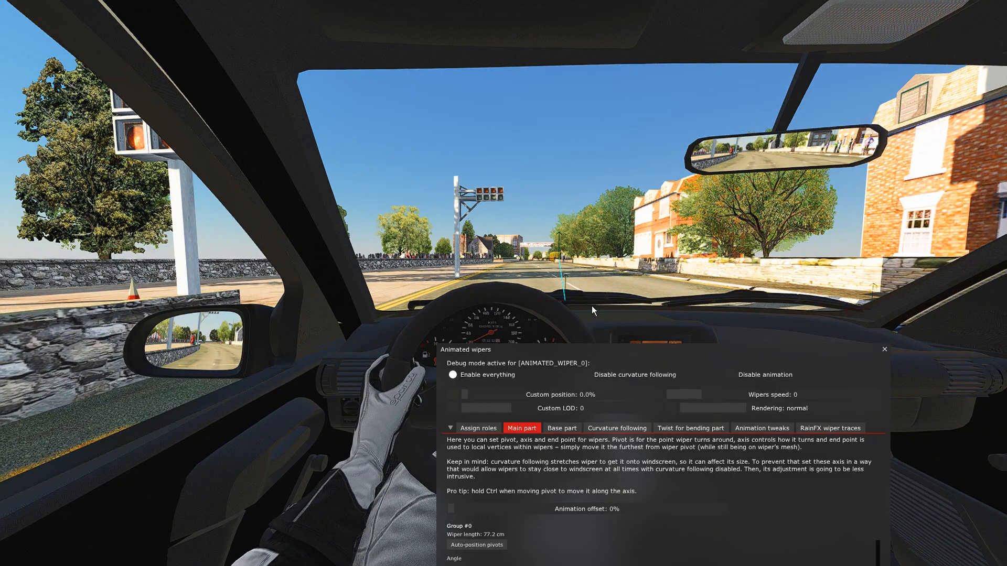
left_click_drag(603, 353, 585, 389)
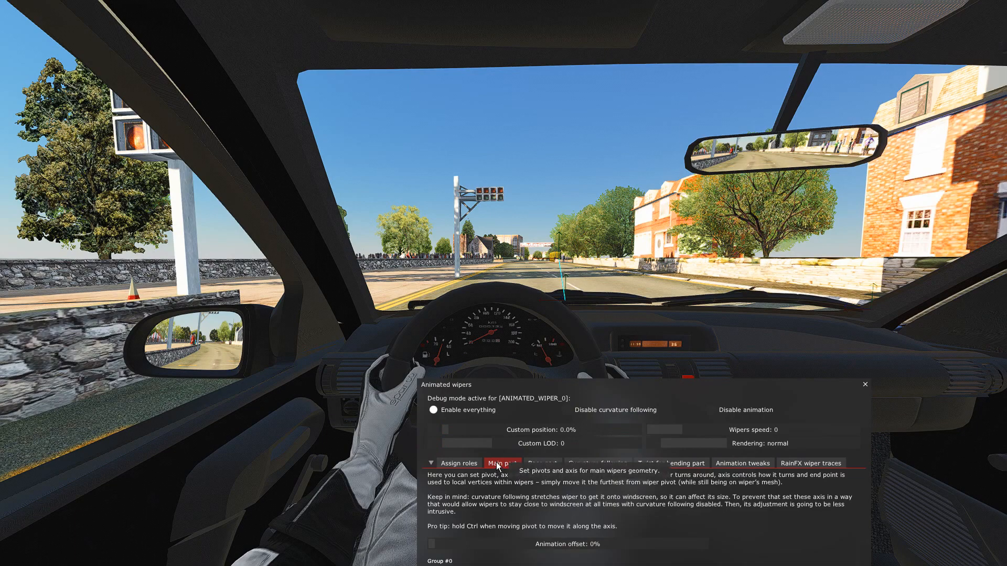
left_click_drag(618, 389, 616, 385)
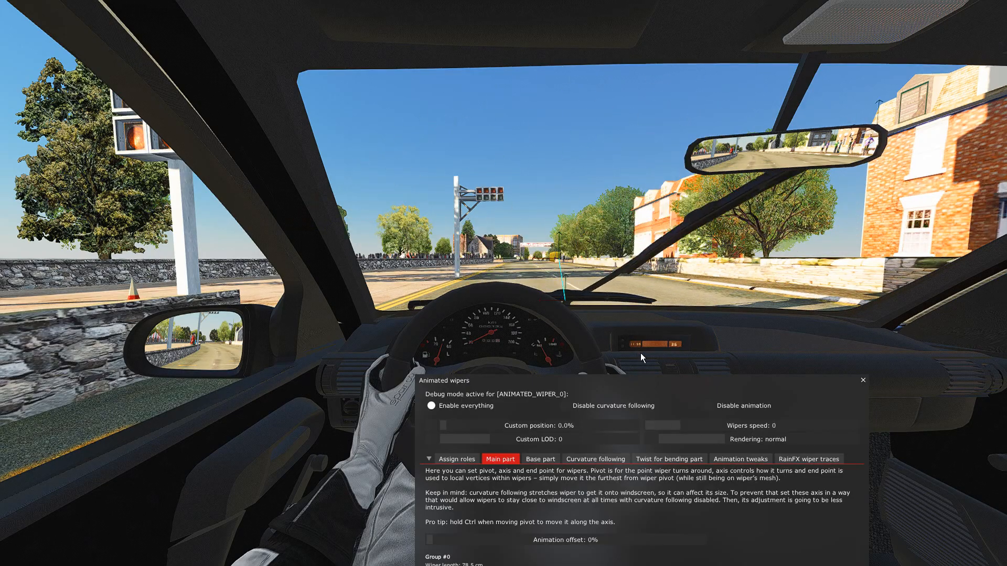
left_click_drag(616, 382, 631, 327)
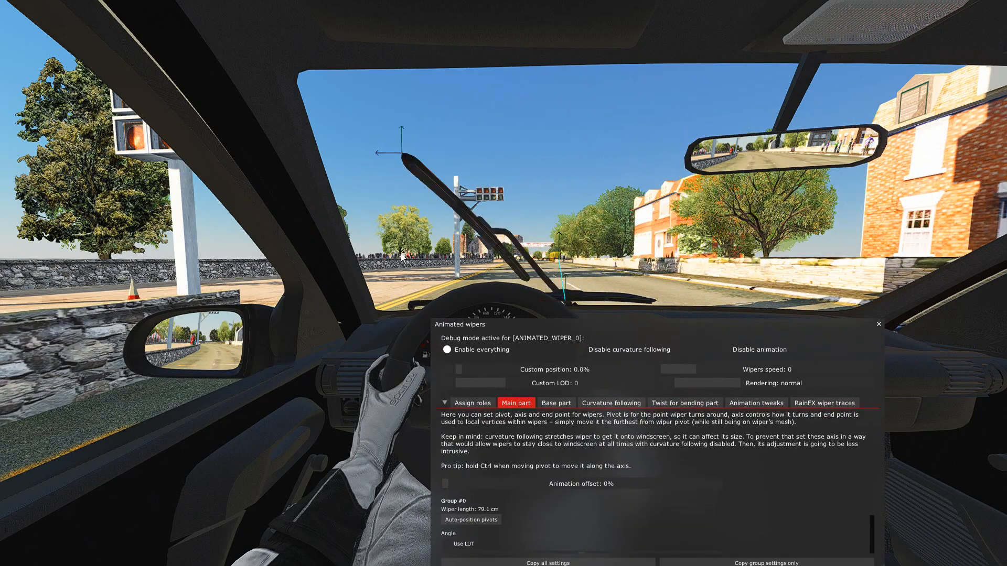
left_click_drag(625, 328, 650, 301)
scroll(552, 407, "down", 2)
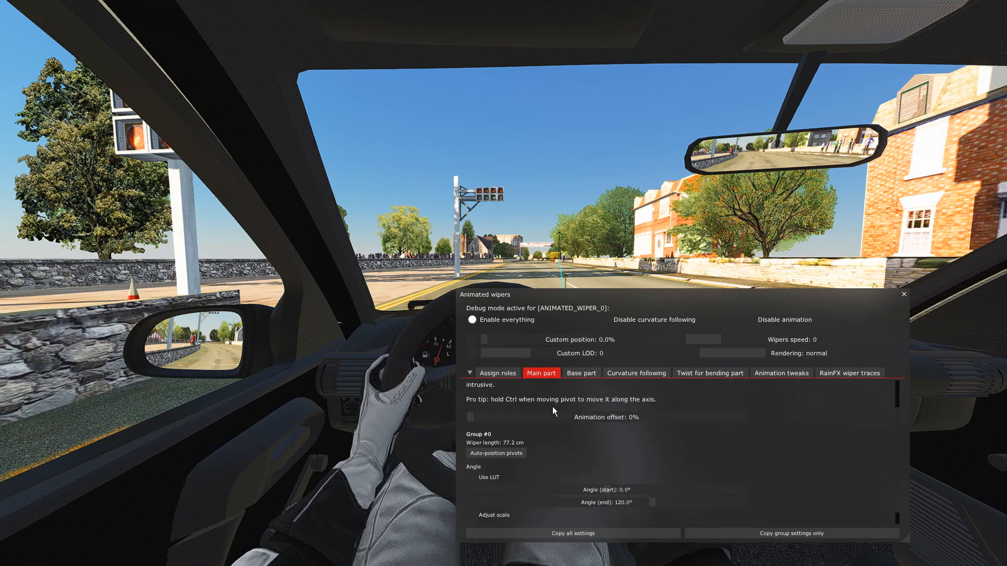
scroll(563, 431, "down", 1)
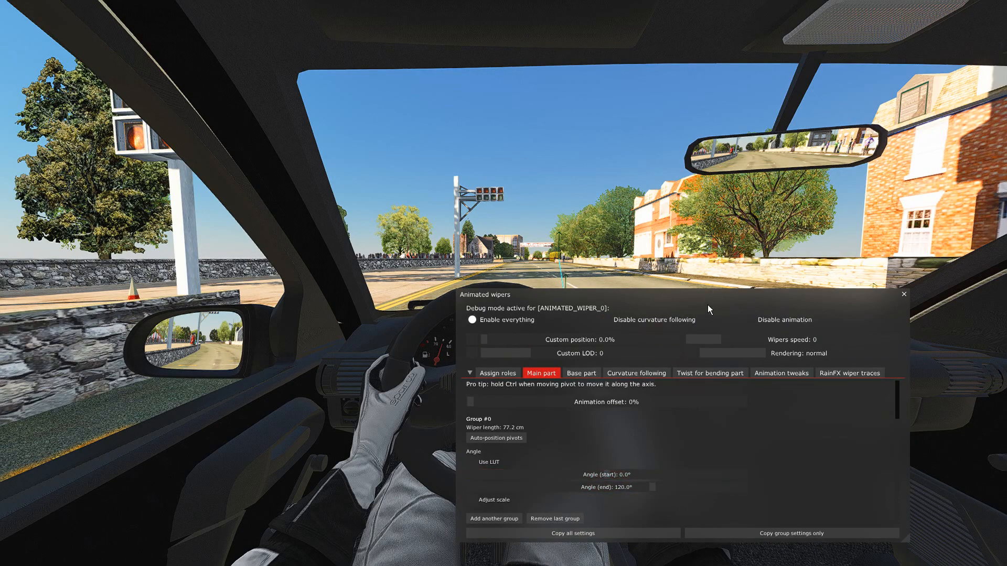
Set Group #0's start angle to -4.2° while viewing the windscreen from outside the car.
left_click_drag(709, 299, 710, 393)
key("F7")
left_click_drag(772, 351, 861, 358)
key("Up")
left_click_drag(597, 307, 697, 348)
key("Down")
key("Down")
key("Left")
left_click_drag(646, 394, 693, 338)
left_click_drag(654, 513, 652, 514)
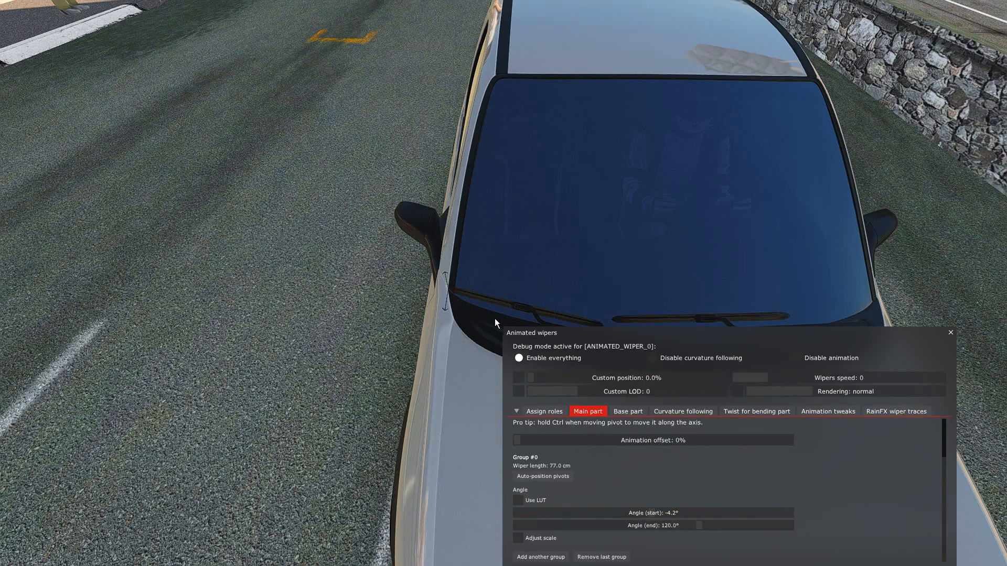
Inspect the first wiper's resting position along the lower windscreen edge up close from outside the car.
left_click_drag(671, 341, 659, 413)
key("Up")
key("Up")
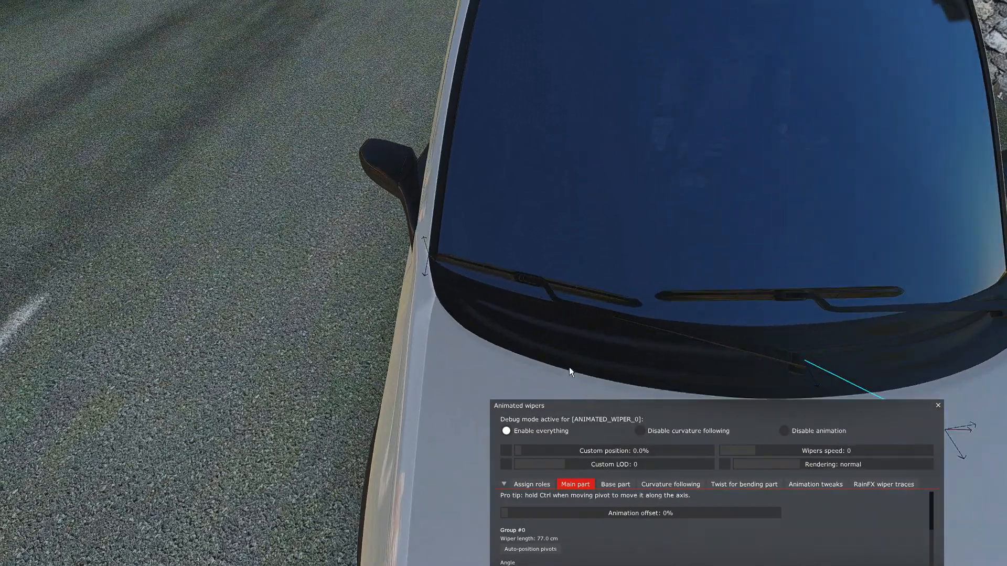
key("Down")
left_click_drag(554, 365, 562, 361)
key("Up")
key("Down")
key("Up")
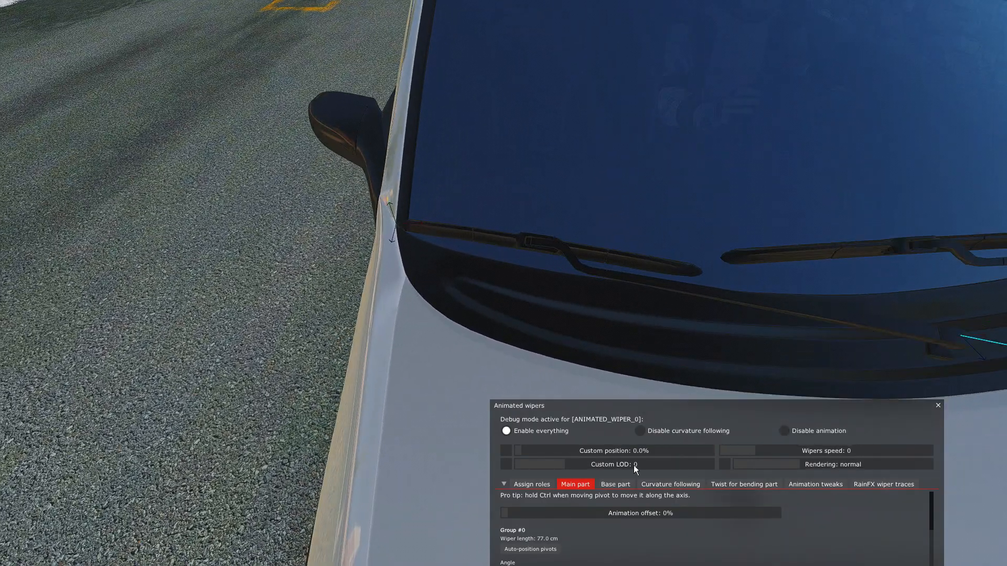
Try a start angle of 0.0° for Group #0 and set it back to -4.2°.
left_click_drag(697, 420, 572, 321)
left_click_drag(515, 487, 517, 486)
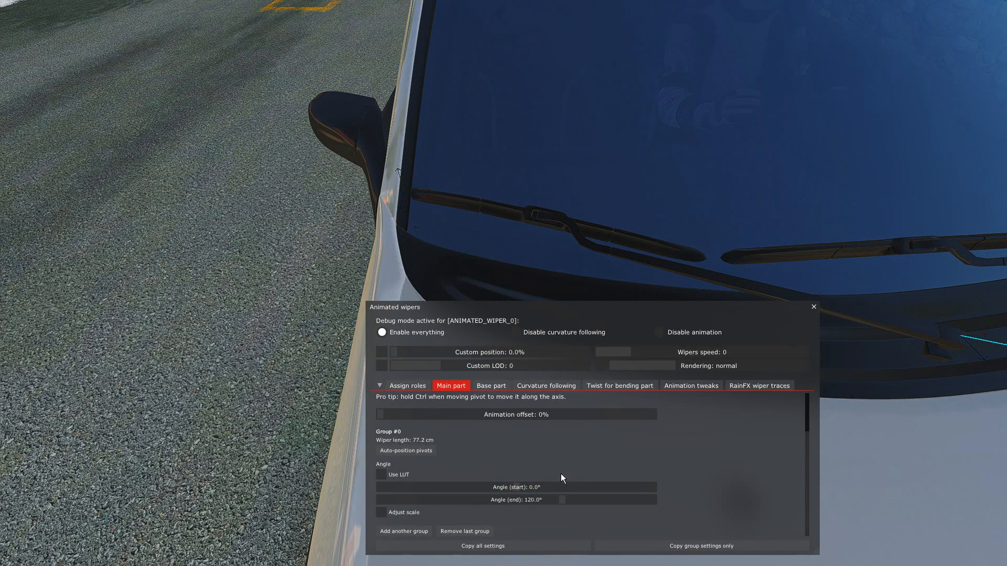
left_click_drag(518, 486, 515, 487)
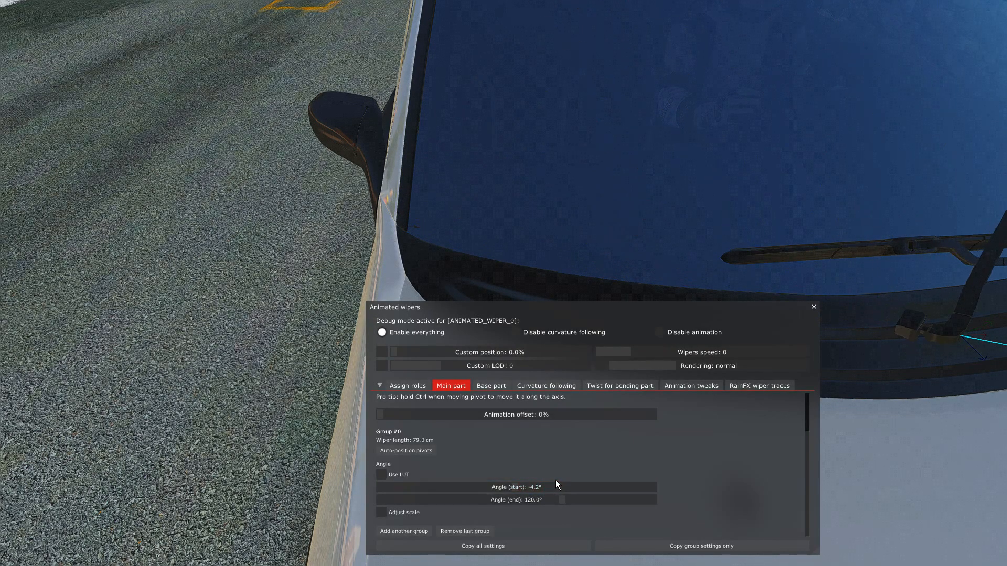
Set Group #0's end angle to 88.6° while watching the wiper's sweep from the driver's seat.
key("F1")
left_click_drag(614, 314, 633, 257)
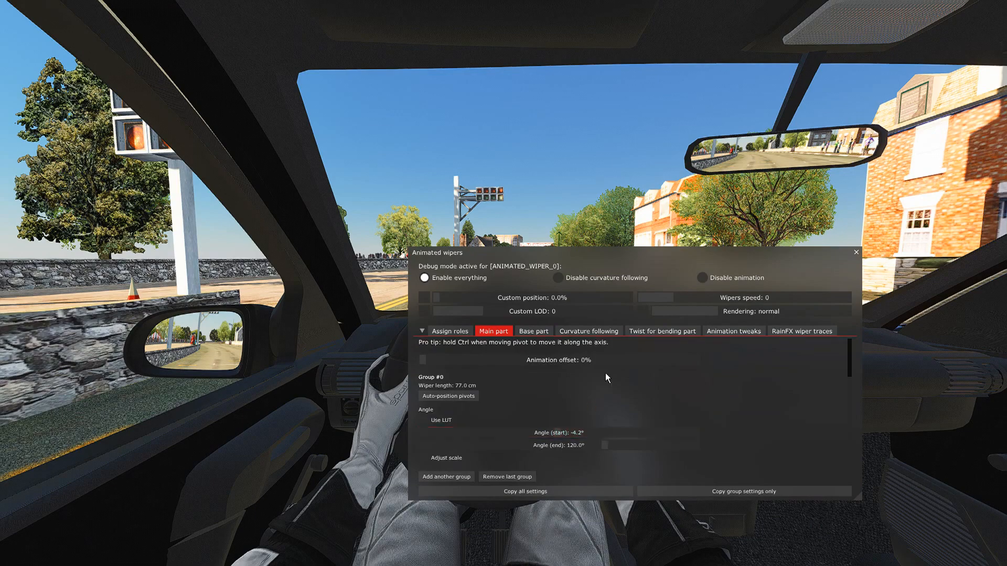
left_click_drag(648, 258, 657, 341)
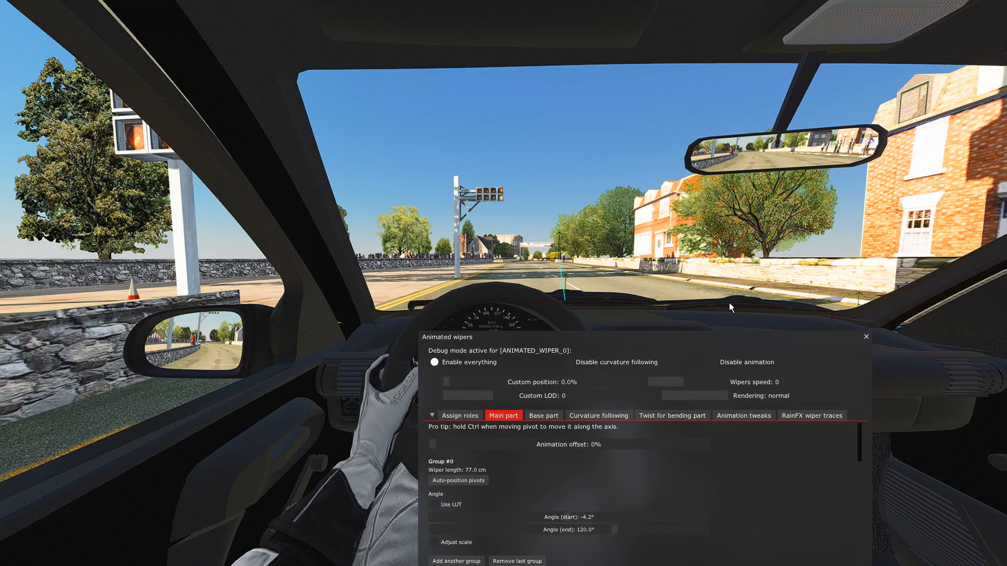
left_click_drag(614, 336, 623, 312)
left_click(630, 504)
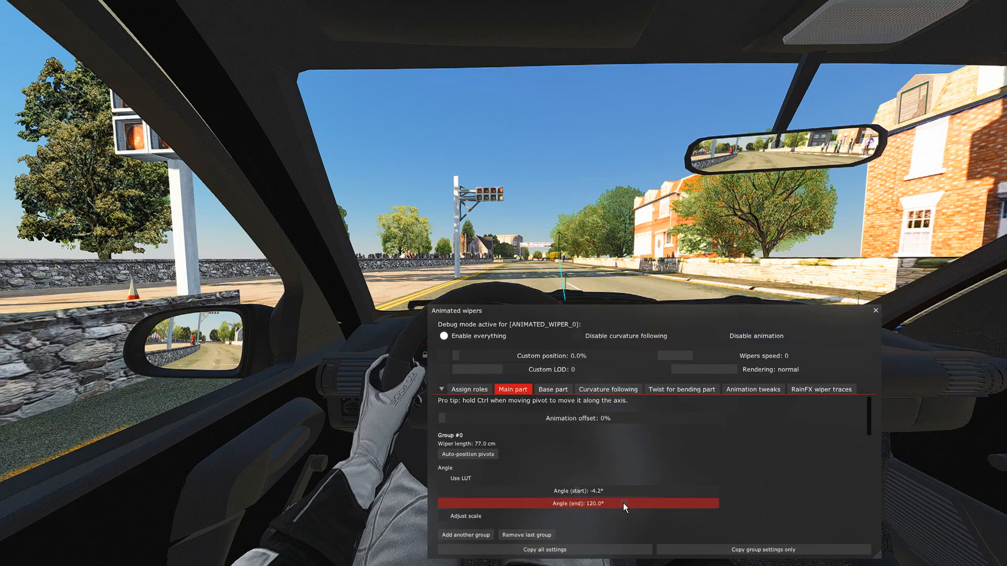
left_click(623, 504)
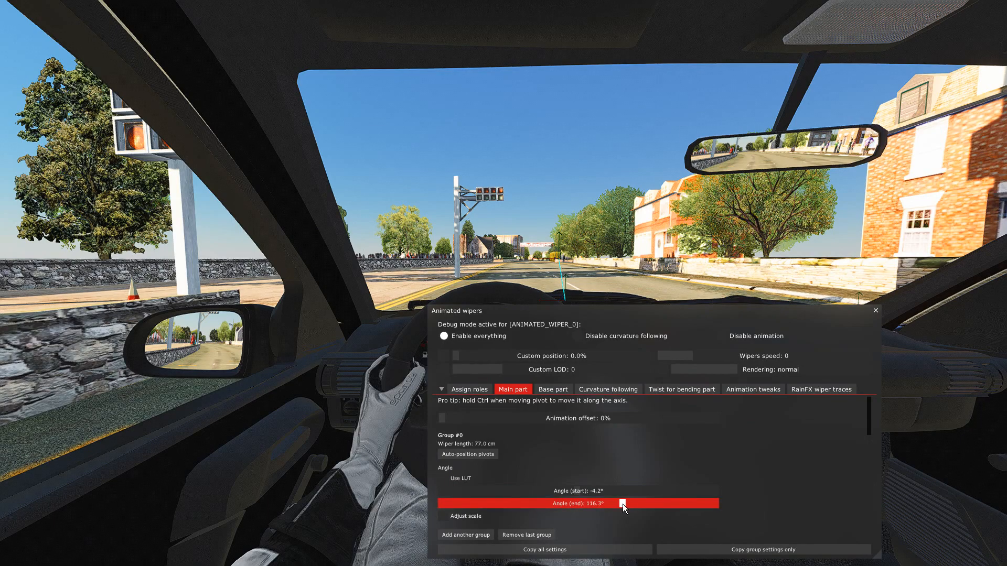
left_click_drag(621, 504, 615, 505)
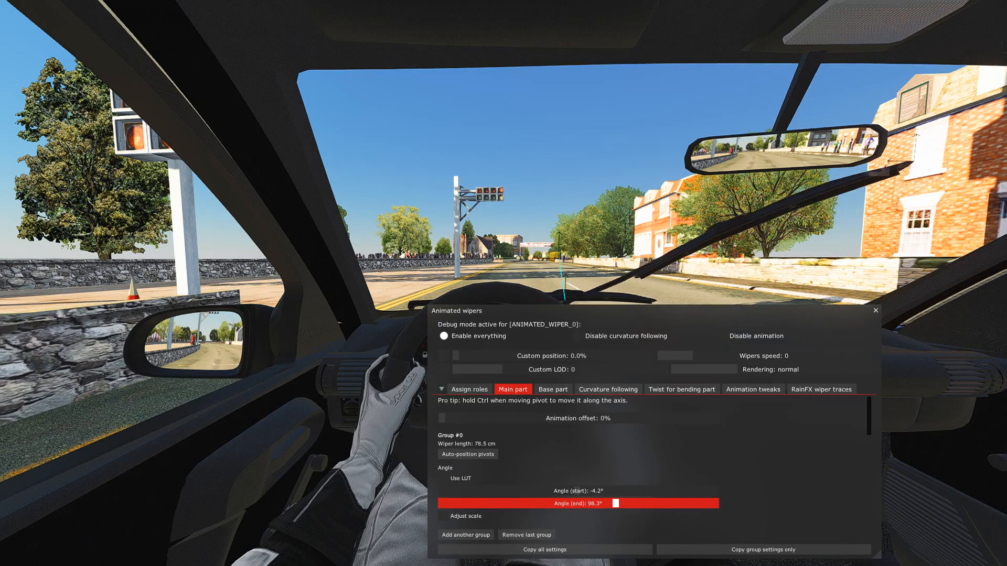
left_click_drag(616, 505, 615, 506)
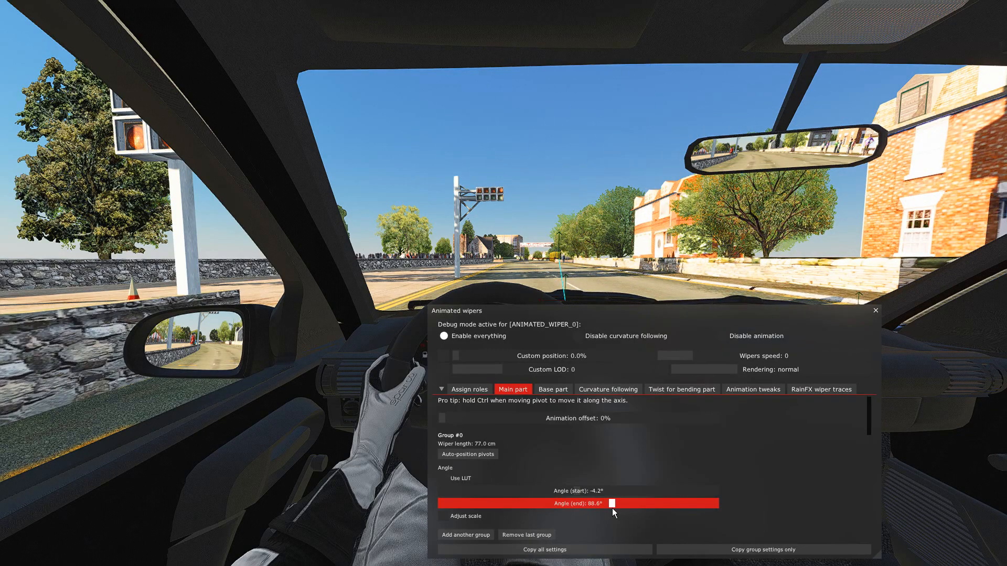
left_click_drag(612, 508, 613, 507)
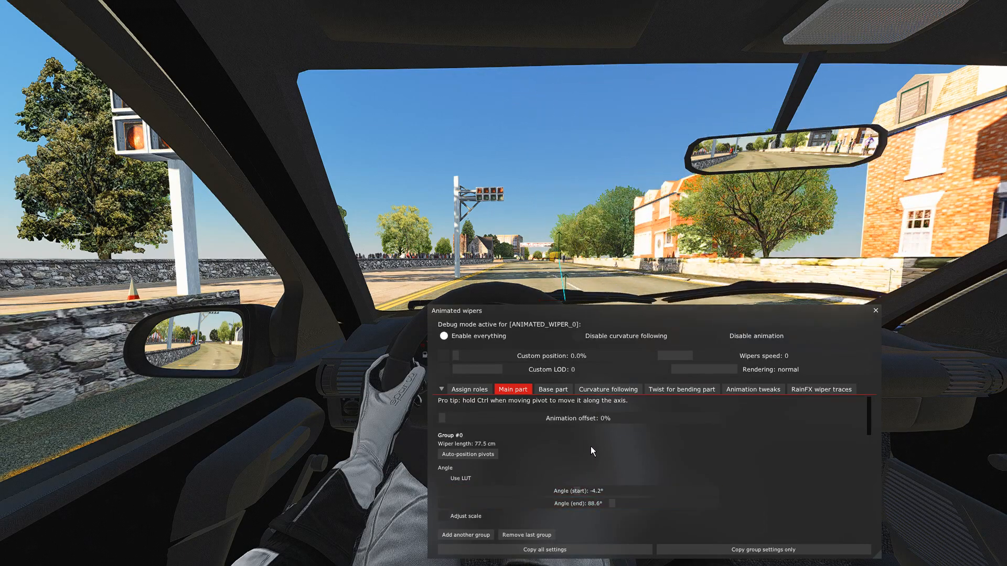
Review the base part, bending twist, animation tweaks, RainFX traces, role assignment and curvature following settings, and return to the main part settings.
left_click(552, 391)
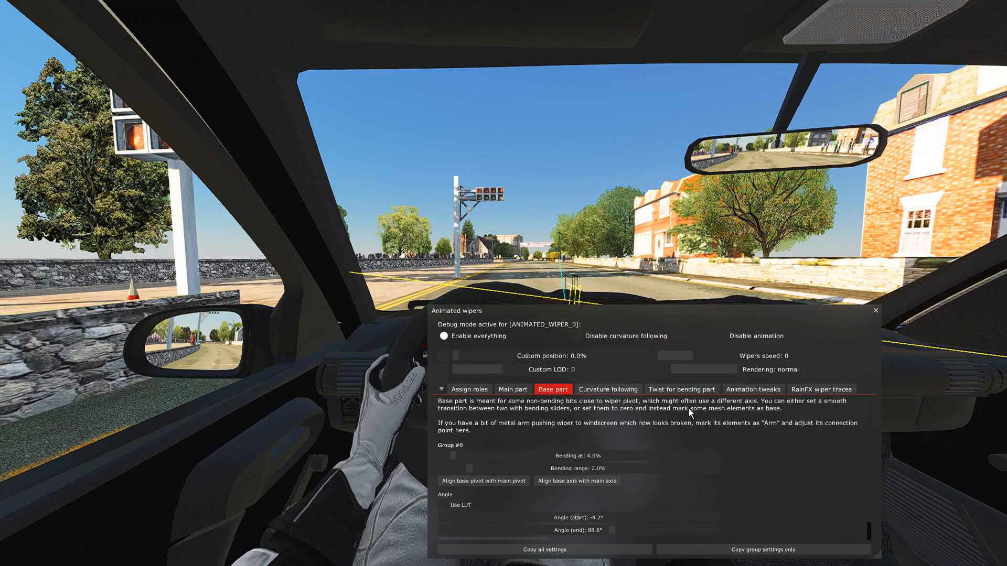
left_click(691, 390)
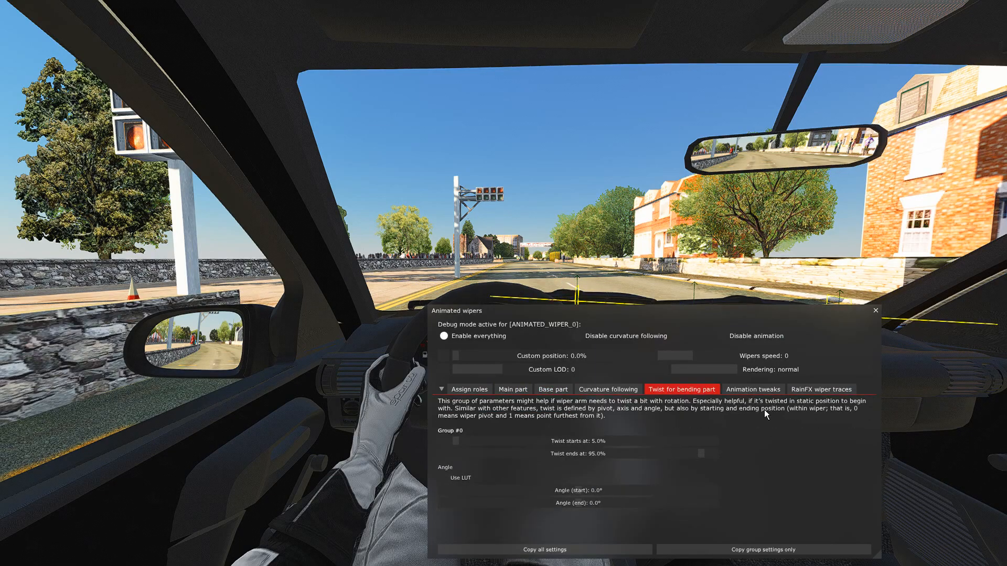
left_click(741, 391)
left_click(810, 393)
left_click(478, 390)
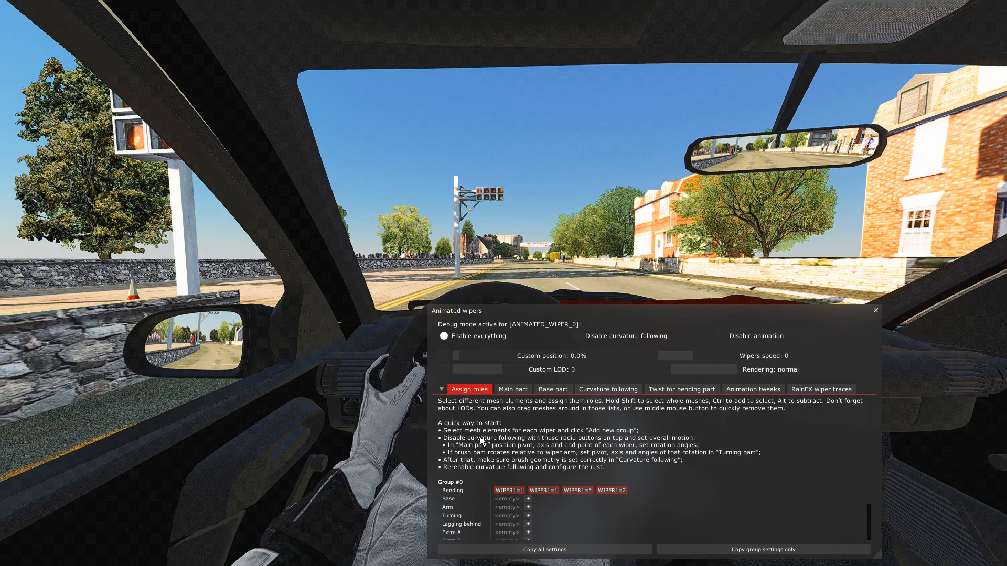
scroll(478, 405, "down", 3)
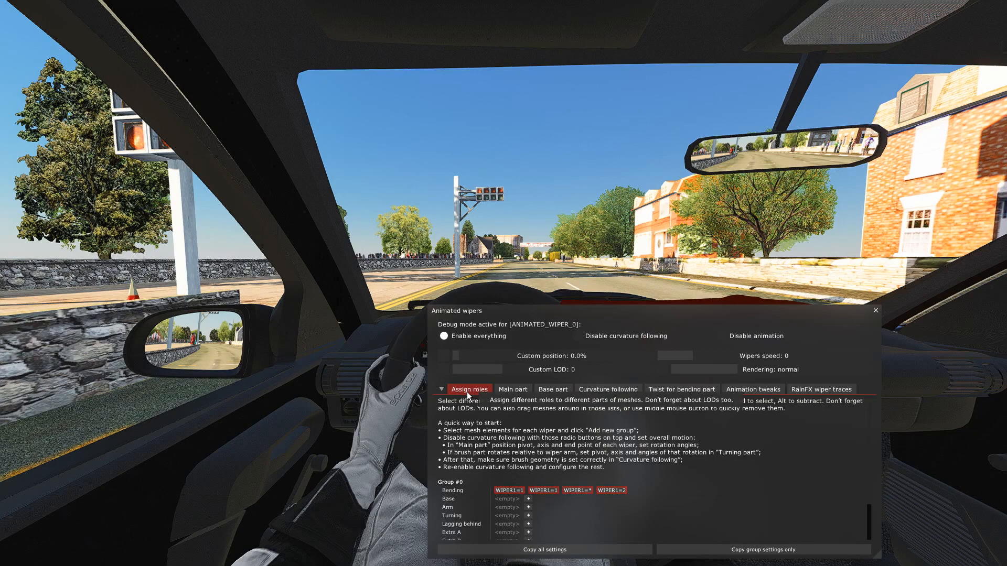
scroll(516, 439, "up", 3)
left_click(513, 390)
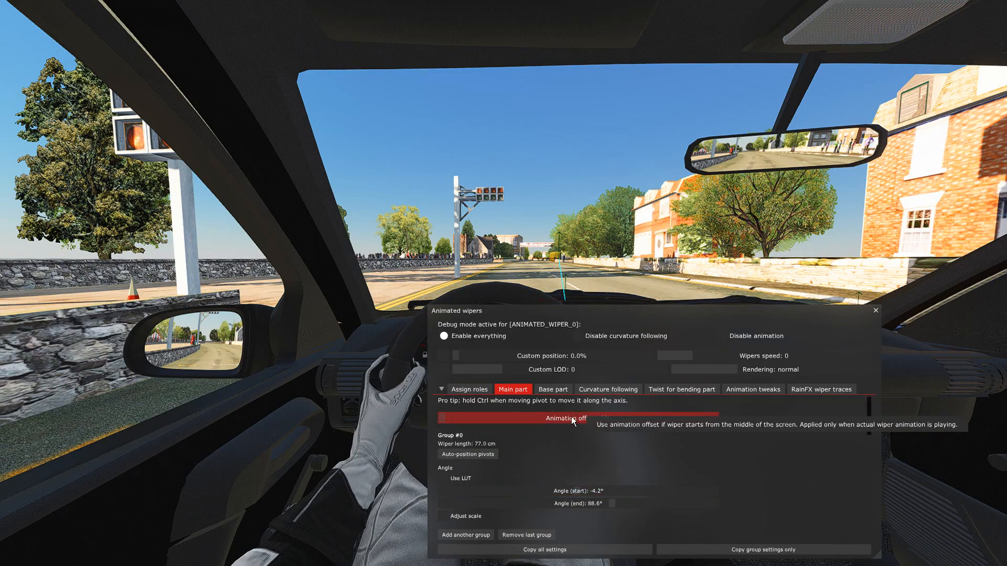
left_click(604, 390)
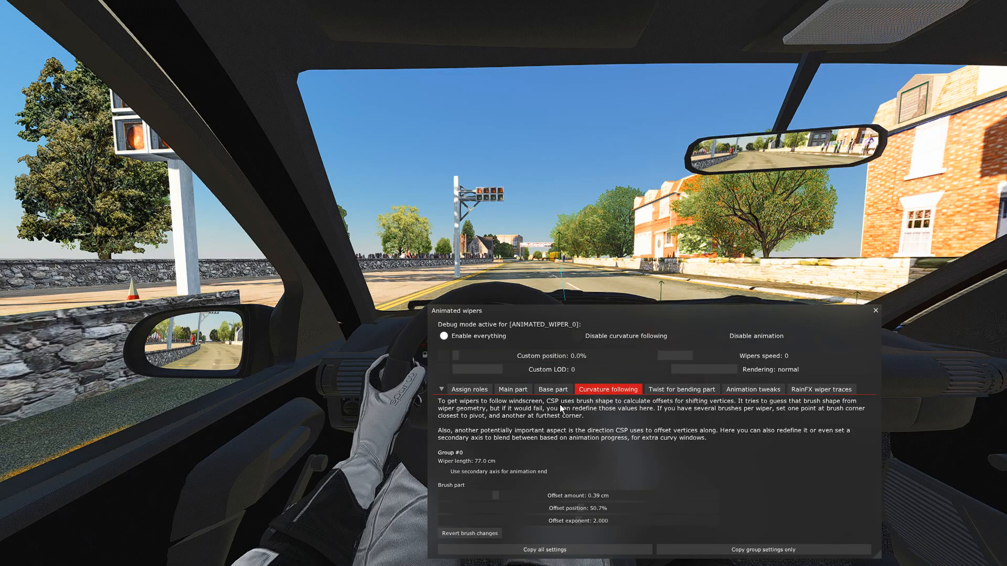
left_click(516, 389)
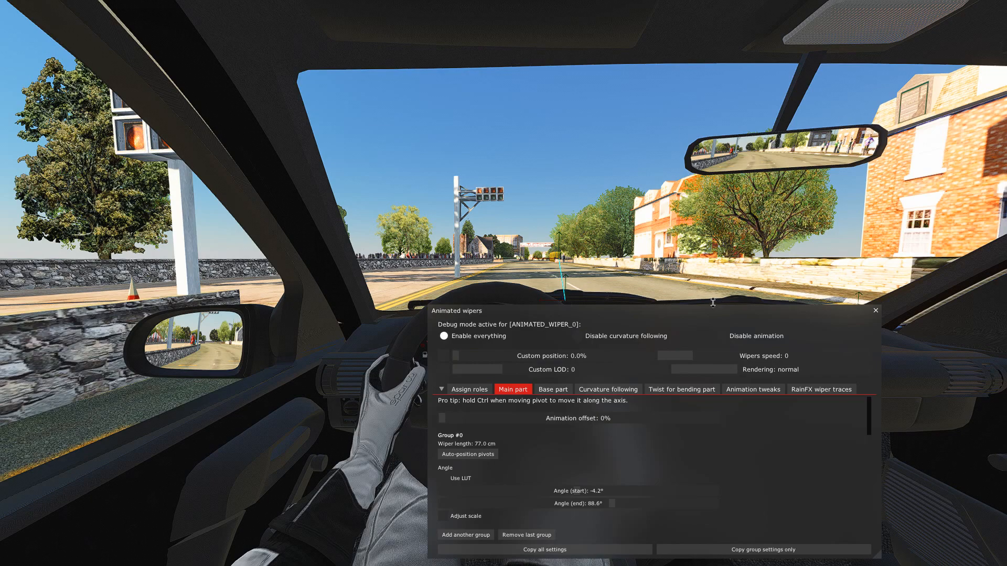
Check the wiper's full sweep from the driver's seat with the settings window moved clear of the windscreen.
left_click_drag(714, 306, 688, 319)
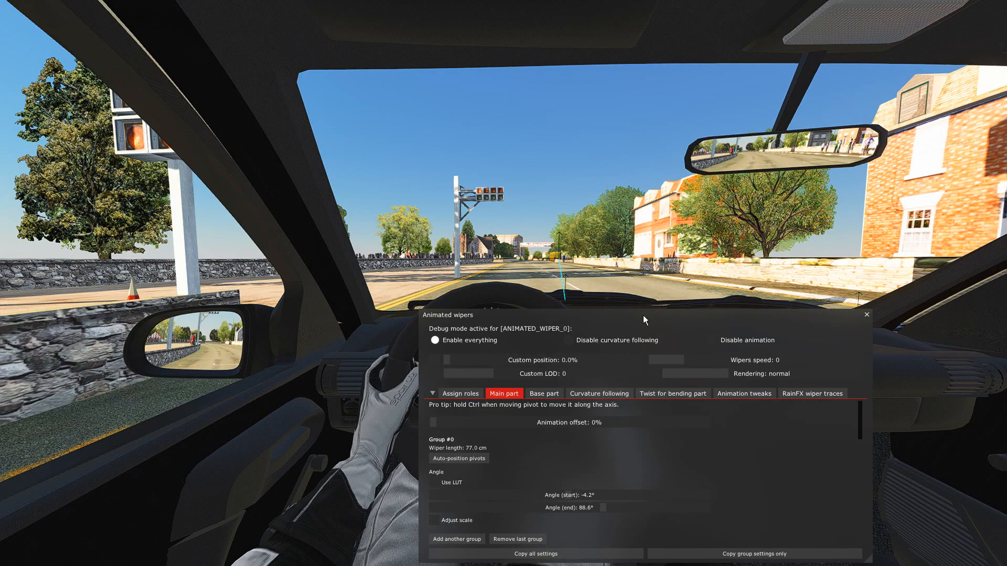
left_click_drag(643, 315, 646, 275)
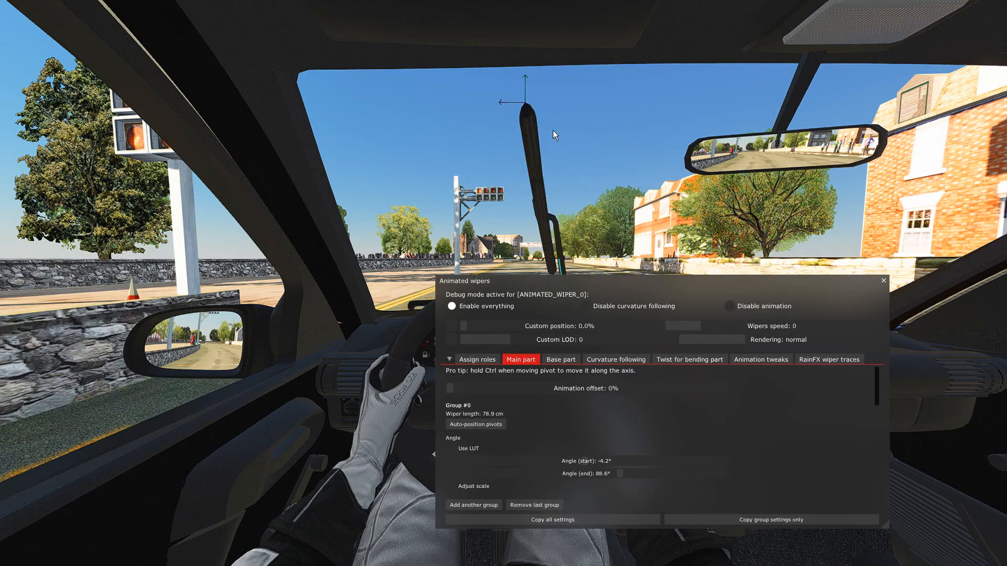
left_click_drag(693, 280, 697, 292)
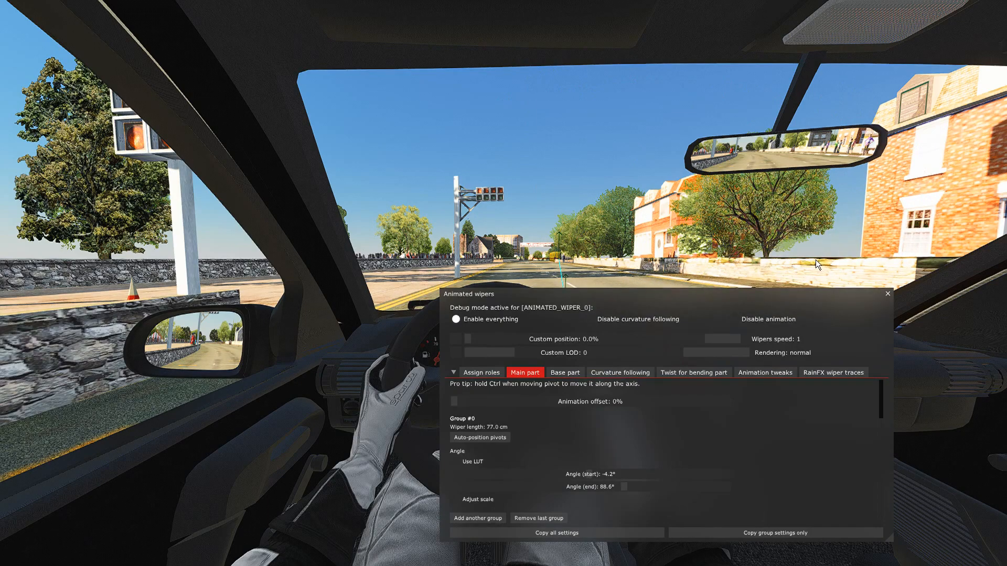
left_click_drag(657, 293, 653, 357)
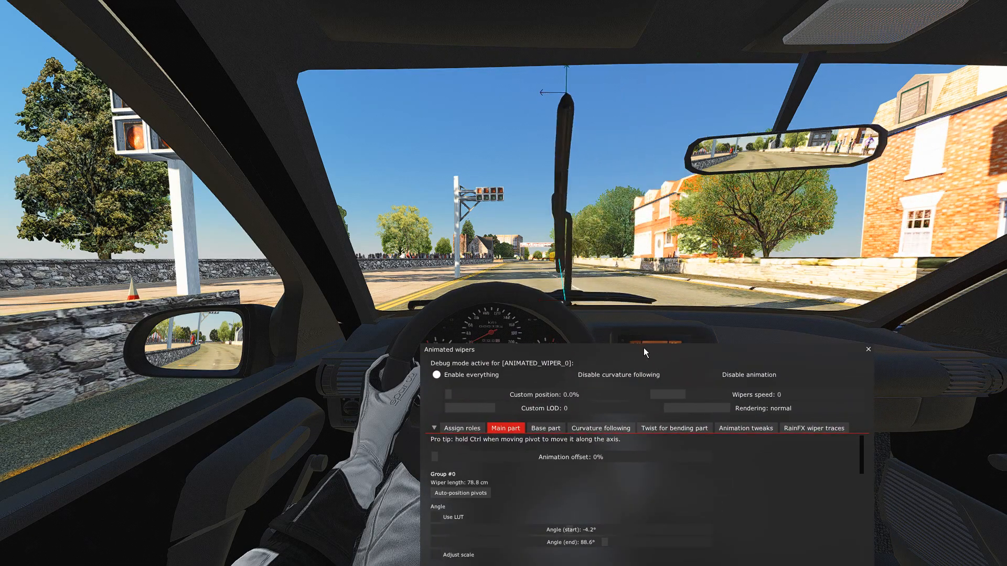
Enable scale adjustment for Group #0 and raise the end of its scale curve to about 104.4% while previewing the wiper at 78.2%.
left_click_drag(461, 394, 434, 390)
left_click(435, 394)
left_click_drag(604, 350, 611, 273)
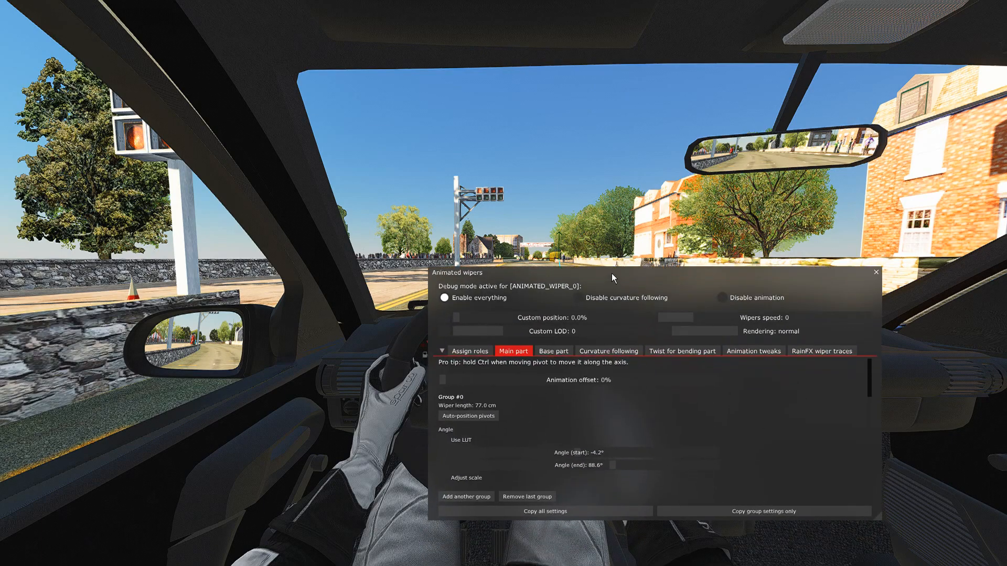
left_click(445, 479)
left_click_drag(518, 421, 464, 395)
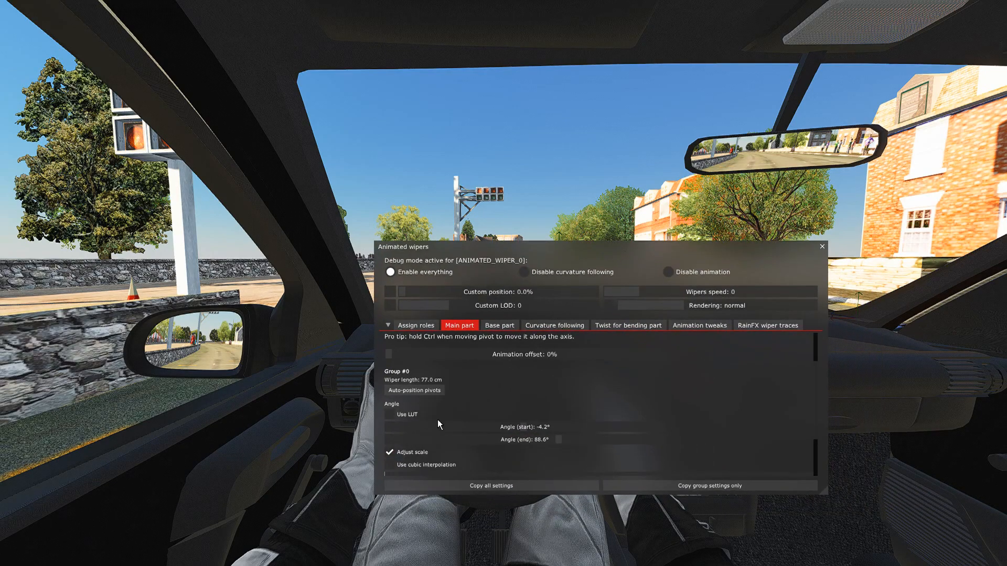
scroll(392, 452, "down", 2)
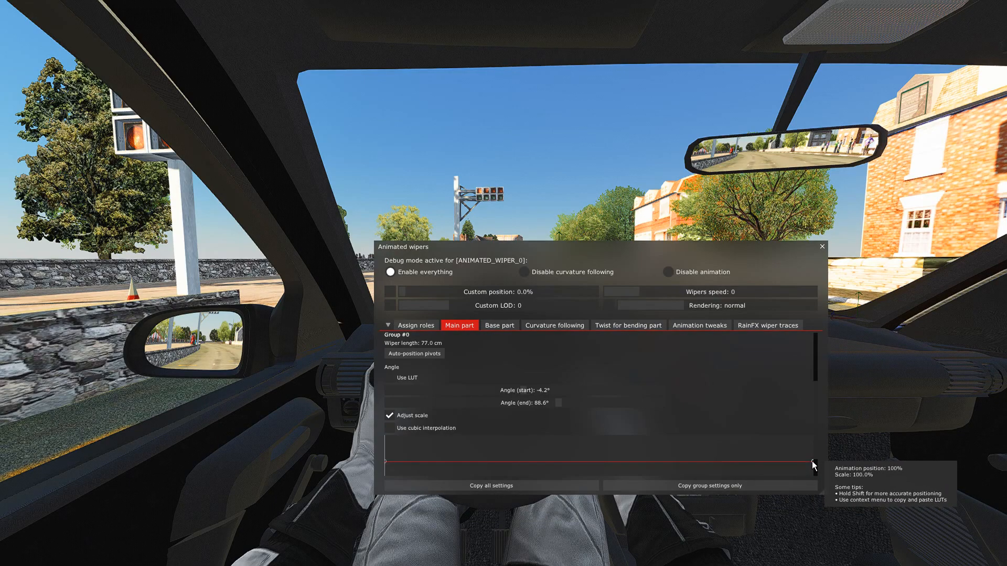
mouse_move(439, 290)
left_mouse_down()
mouse_move(561, 294)
mouse_move(497, 297)
mouse_move(553, 296)
left_mouse_up()
scroll(814, 460, "down", 1)
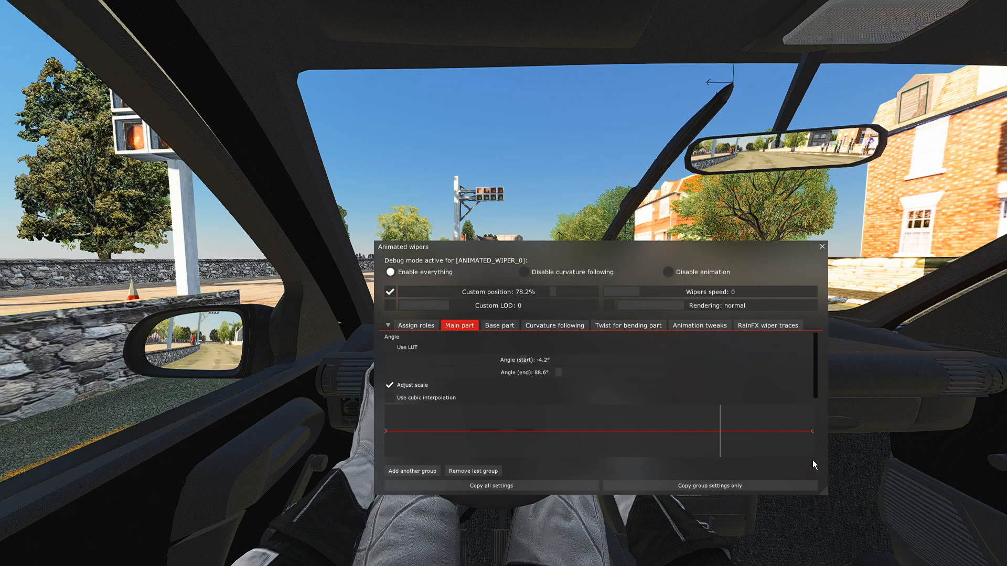
mouse_move(811, 432)
left_mouse_down()
mouse_move(812, 423)
mouse_move(808, 469)
mouse_move(811, 422)
left_mouse_up()
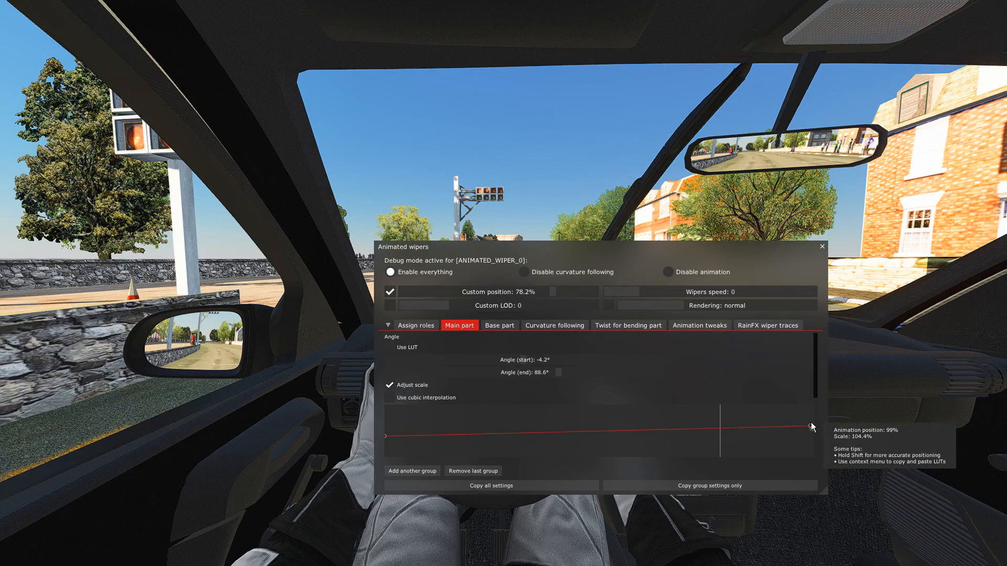
Turn off the custom animation position and move the settings window clear of the windscreen.
left_click_drag(626, 267, 669, 381)
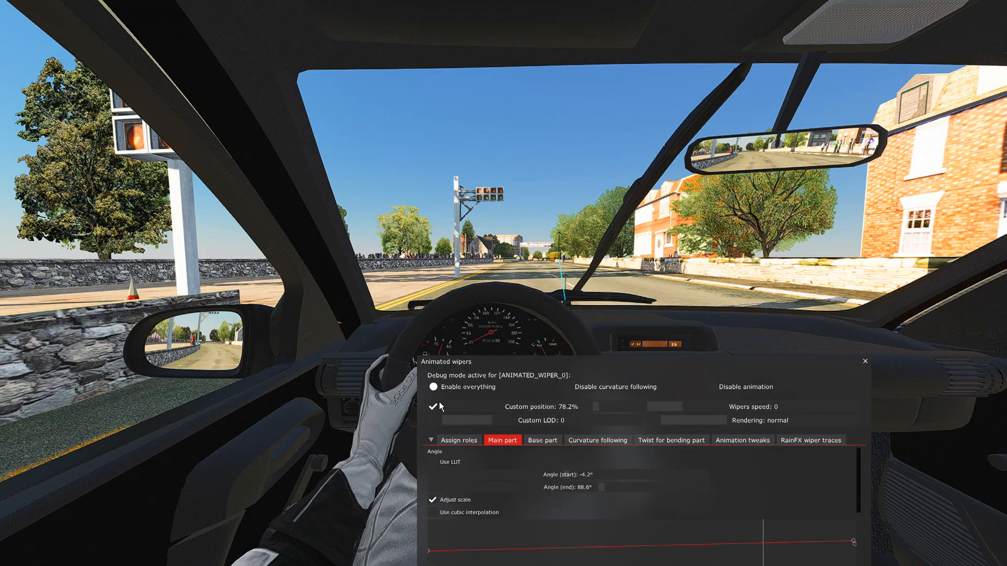
left_click_drag(557, 362, 562, 341)
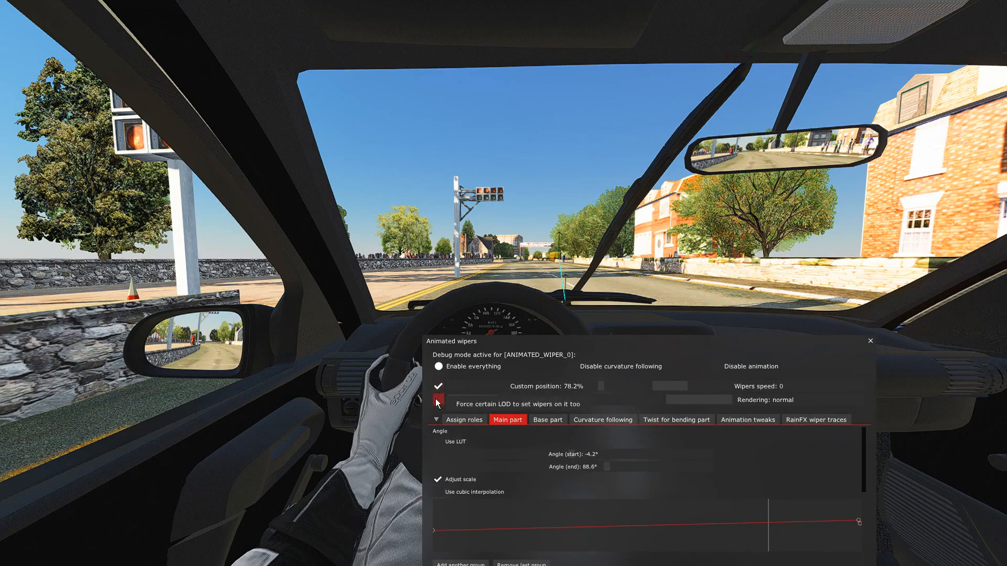
left_click(438, 387)
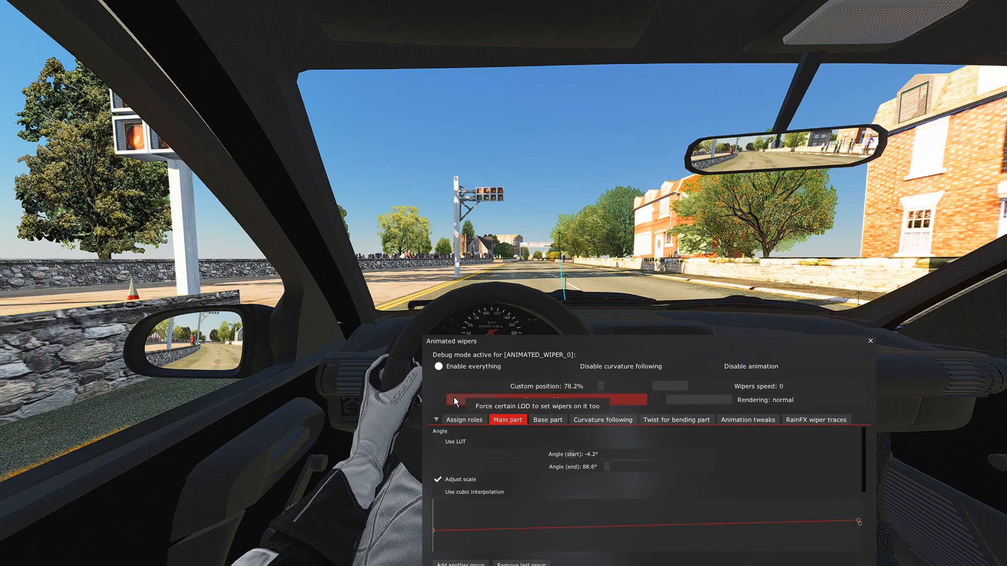
left_click_drag(588, 354, 537, 402)
key("w")
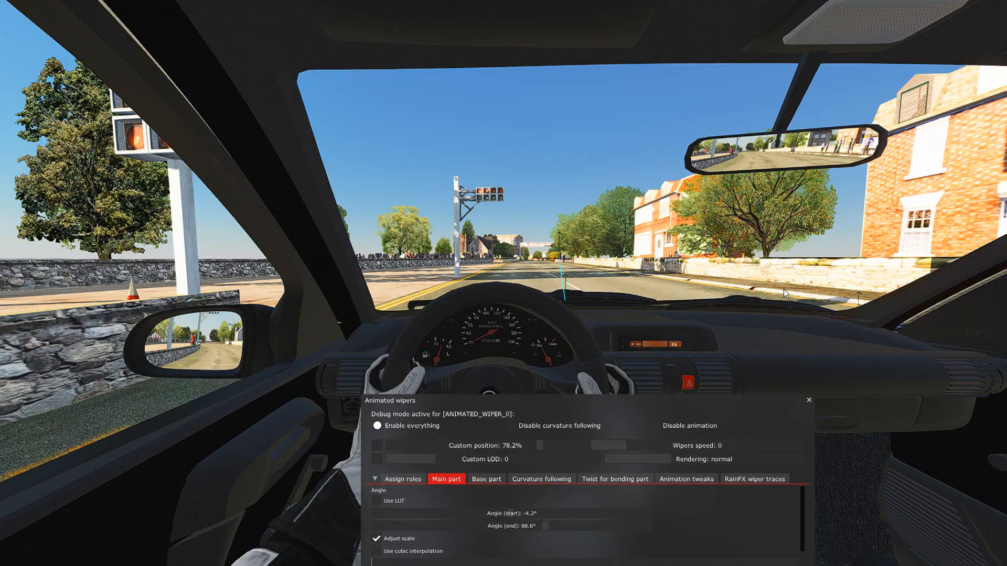
Look at the parked wipers from in front of the car and from the driver's seat.
right_click_drag(659, 260, 772, 279)
key("F5")
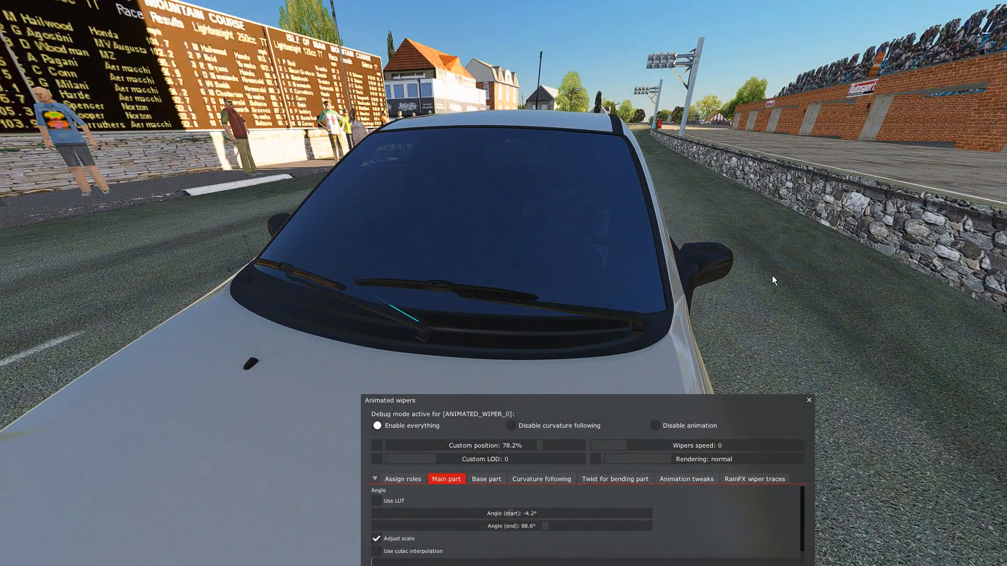
right_click_drag(749, 276, 636, 243)
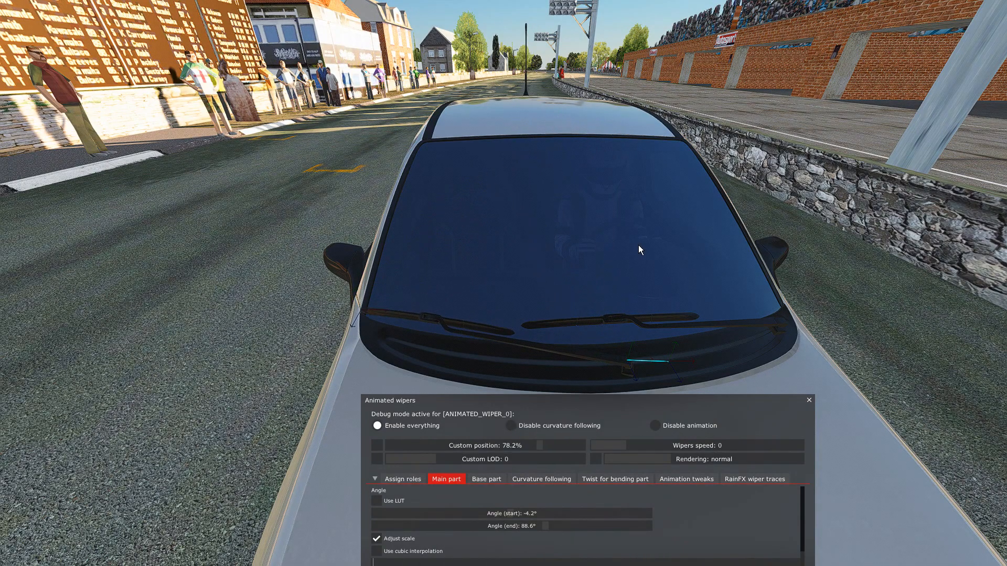
key("F1")
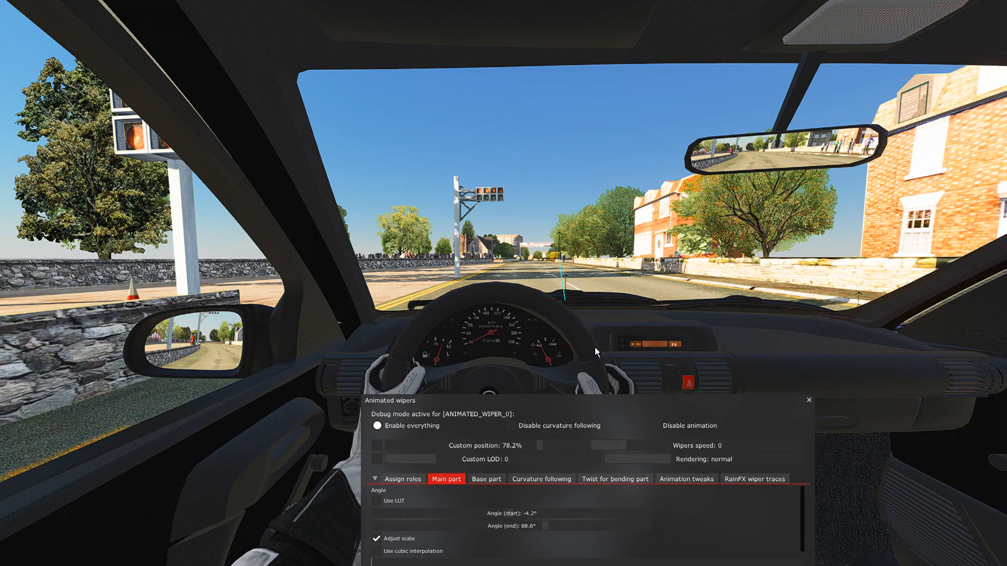
mouse_move(585, 403)
left_mouse_down()
mouse_move(587, 372)
mouse_move(594, 392)
left_mouse_up()
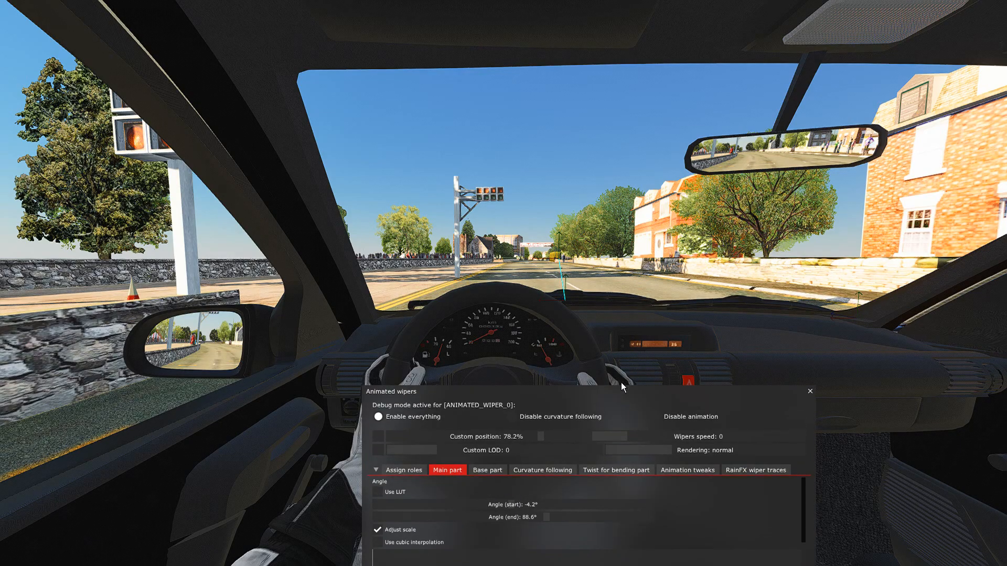
left_click_drag(622, 387, 614, 391)
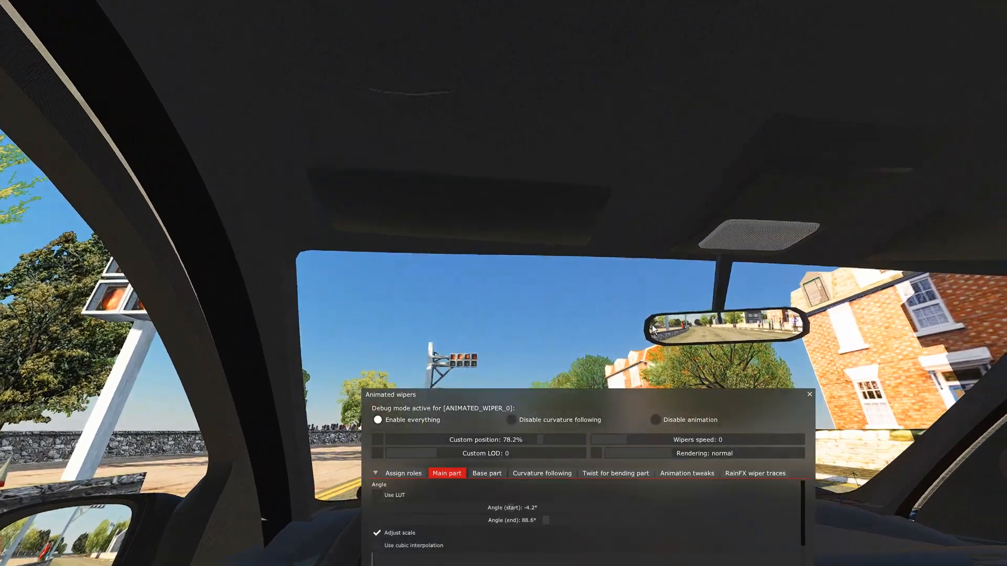
In role assignment, select all elements of the second wiper's mesh WIPER2 and add them as a new wiper group.
key("Up")
left_click_drag(653, 325, 529, 373)
key("Down")
key("Up")
key("Down")
left_click(404, 474)
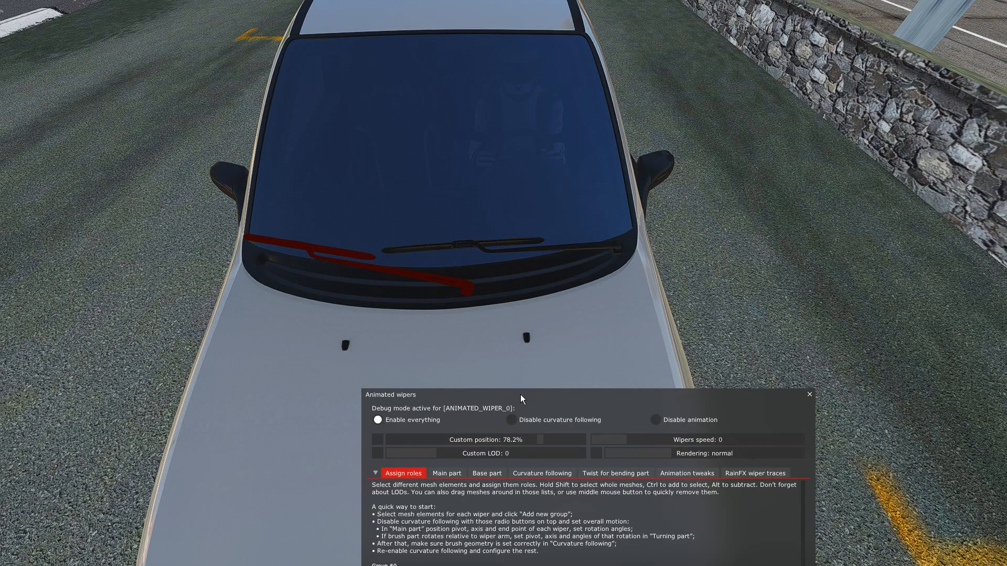
left_click_drag(522, 396, 522, 378)
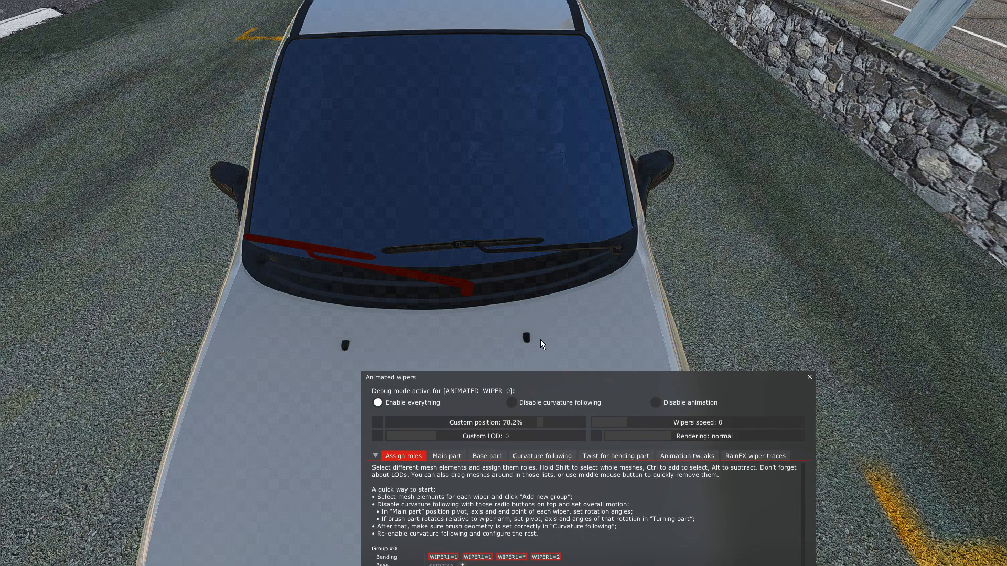
left_click(550, 323)
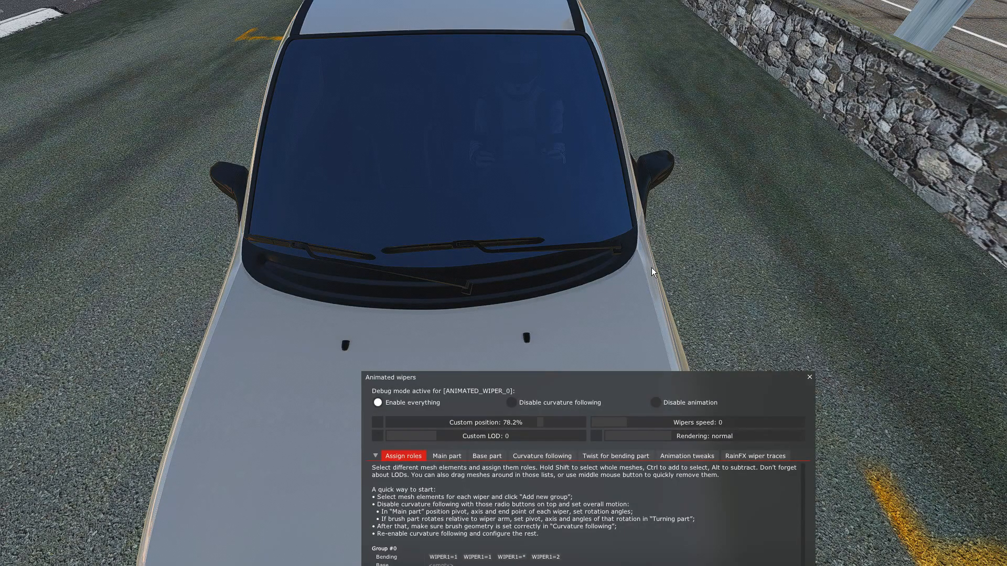
left_click_drag(652, 267, 427, 193)
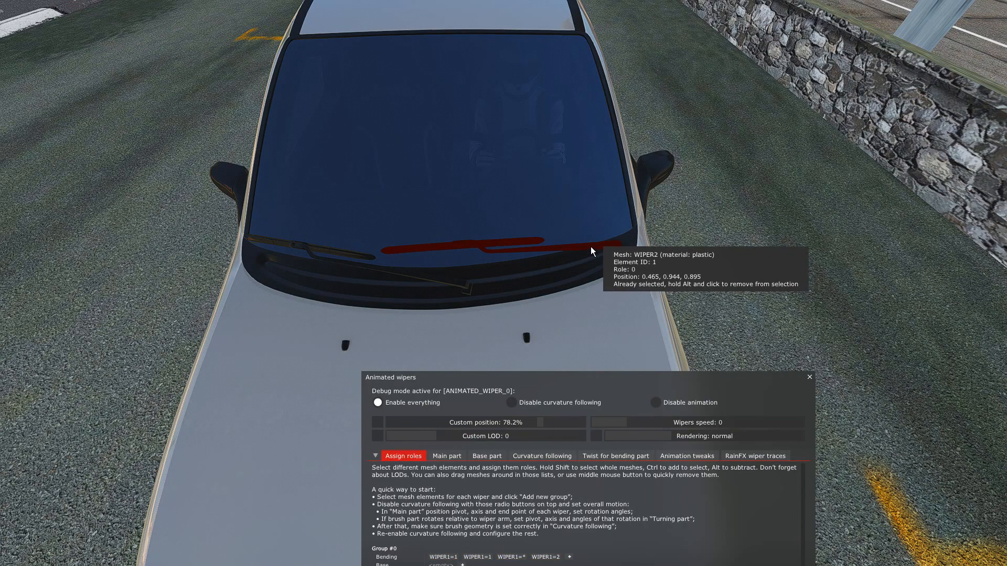
left_click_drag(571, 392, 625, 284)
scroll(482, 424, "down", 2)
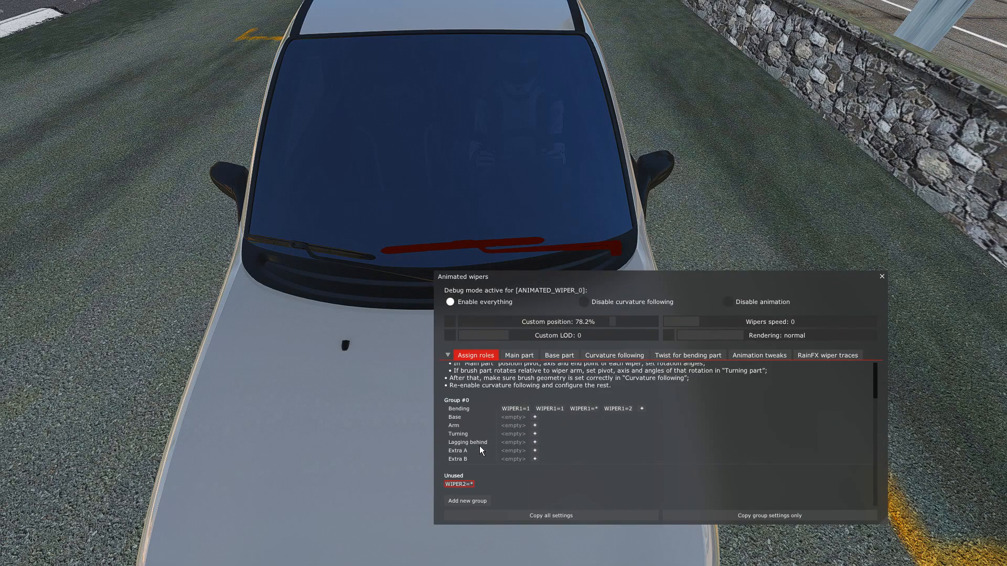
left_click(472, 500)
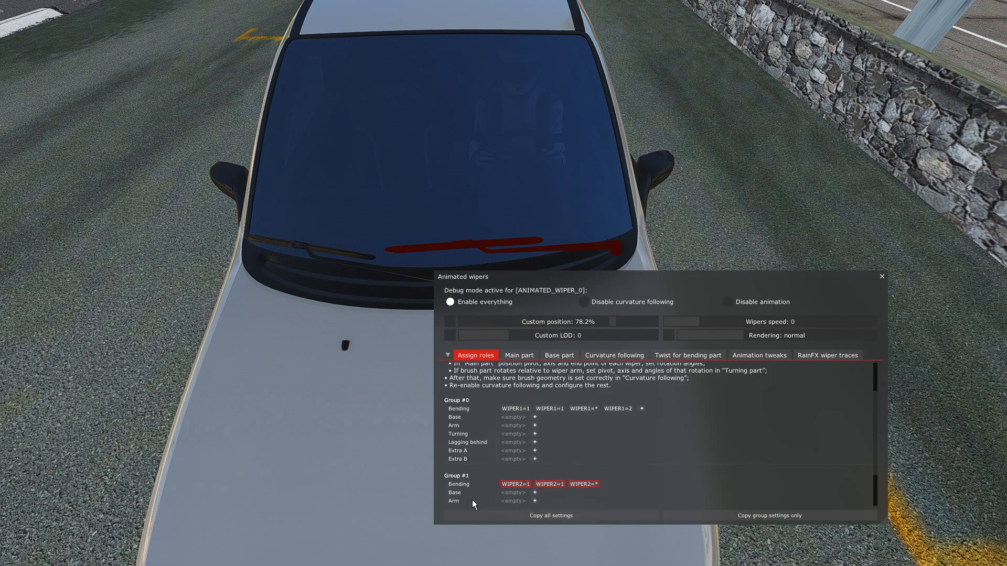
Examine Group #1's pivot and rotation axis near the base of its wiper arm from several angles, with the main part settings open.
left_click(518, 356)
left_click_drag(593, 284, 587, 370)
right_click_drag(758, 277, 707, 314)
key("Down")
left_click_drag(666, 360, 646, 374)
right_click_drag(624, 308, 640, 316)
key("Up")
key("Down")
key("Up")
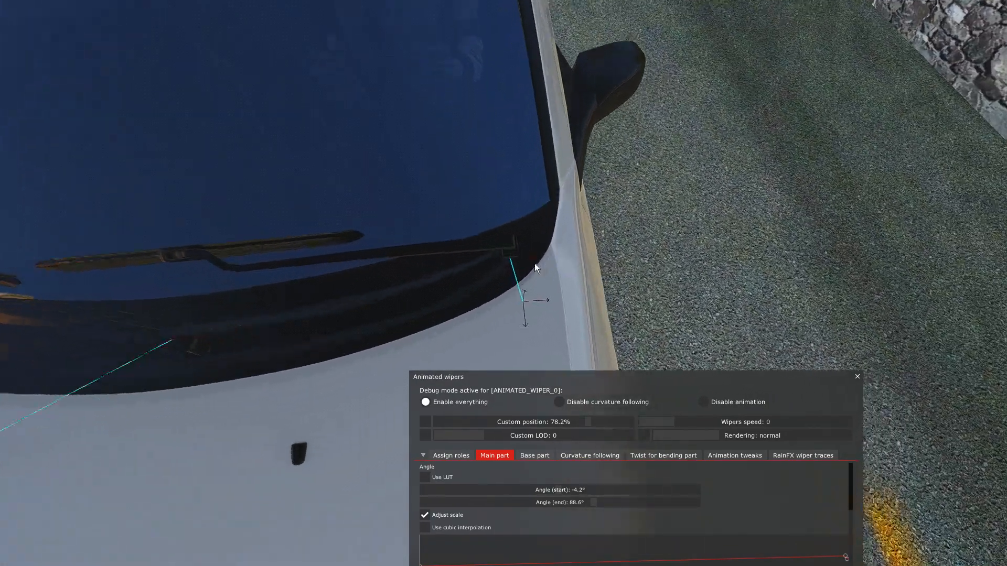
key("Down")
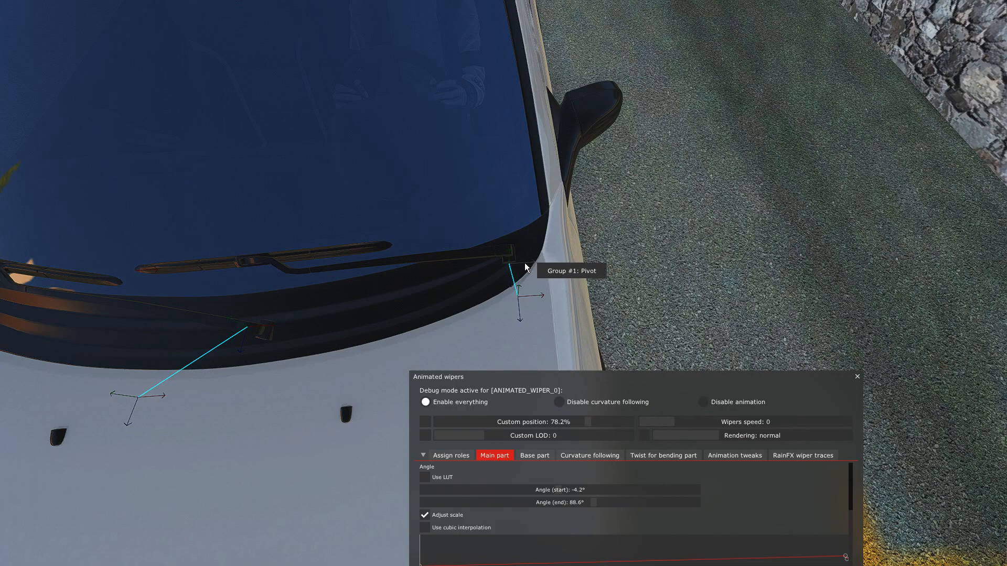
key("Down")
key("Up")
key("Down")
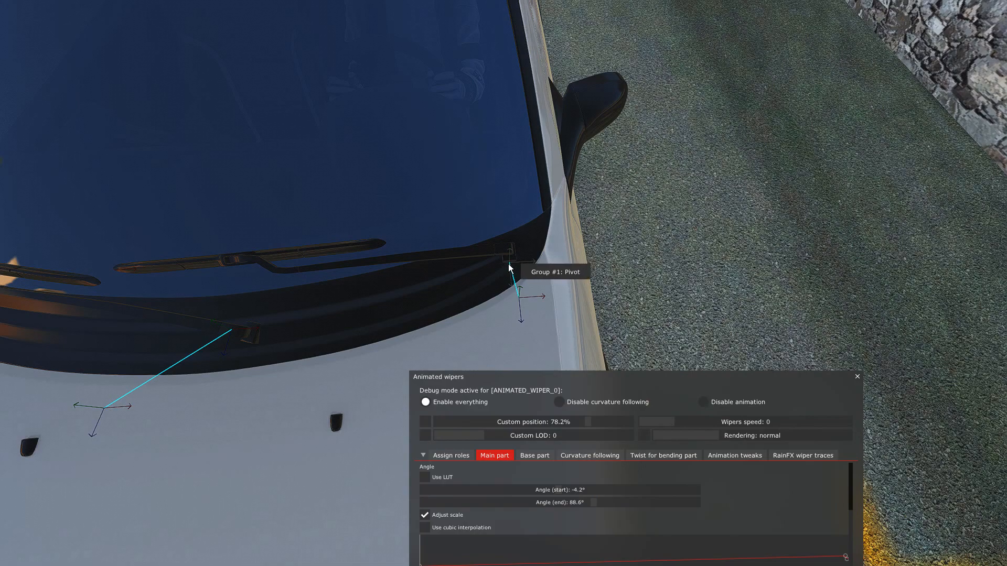
key("Down")
key("Left")
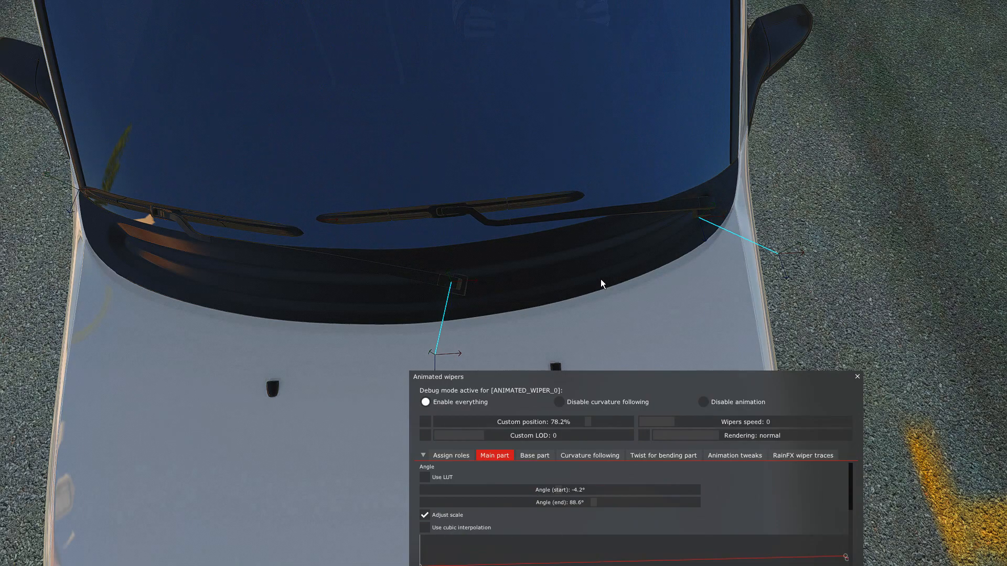
key("Right")
key("Up")
right_click_drag(602, 279, 485, 257)
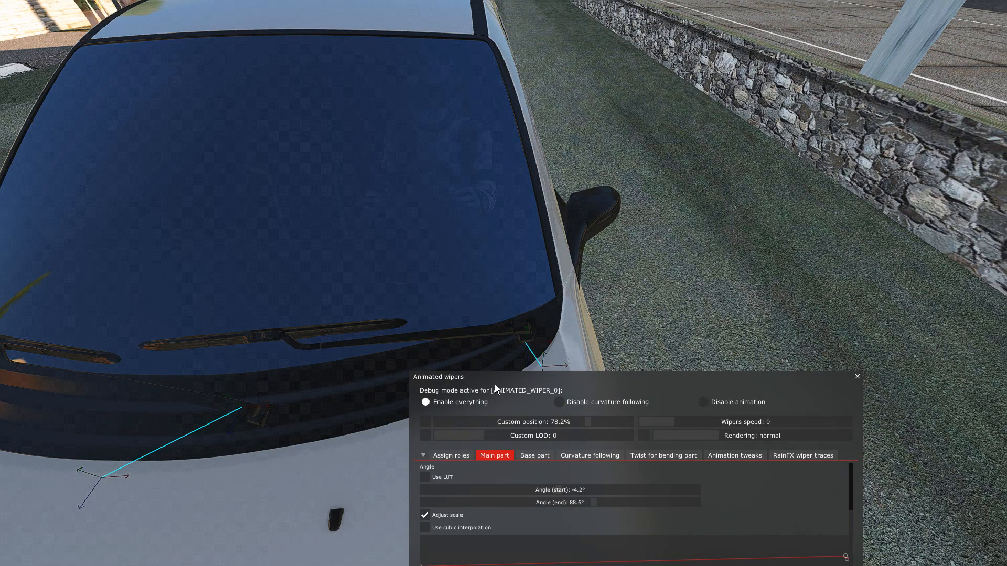
Move Group #1's pivot onto the mount at the base of its wiper arm.
left_click_drag(521, 381, 475, 414)
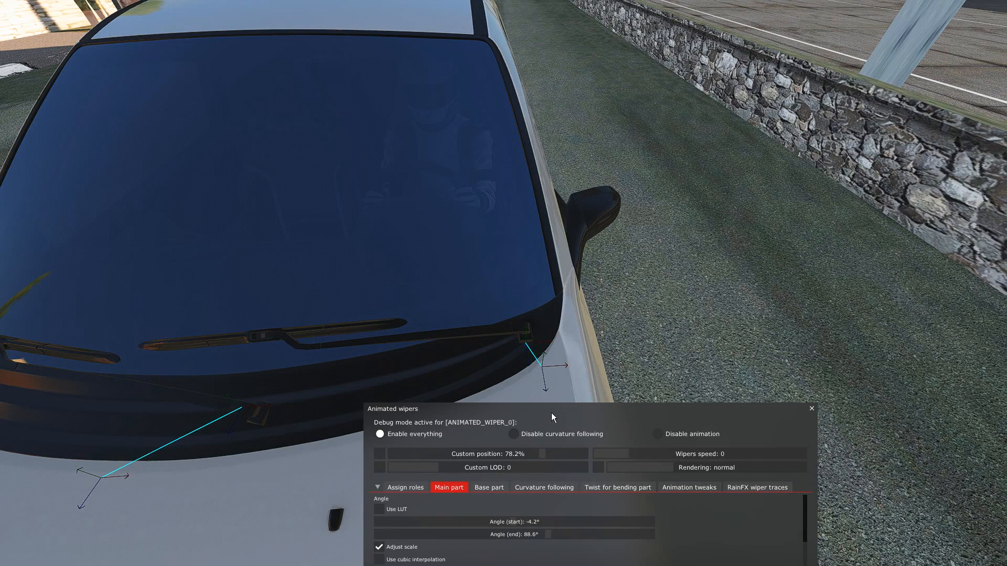
left_click_drag(546, 418, 563, 406)
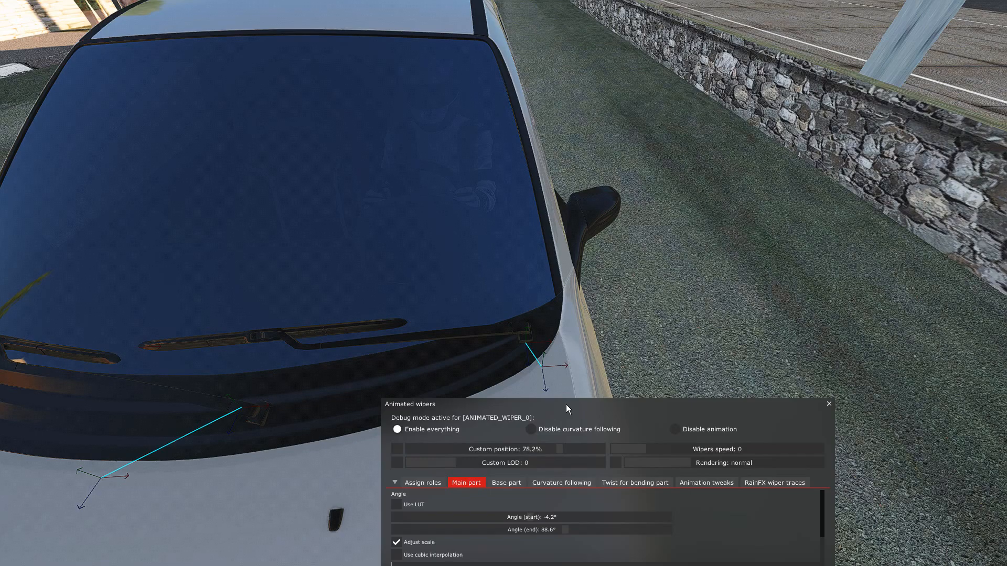
left_click_drag(596, 414, 619, 376)
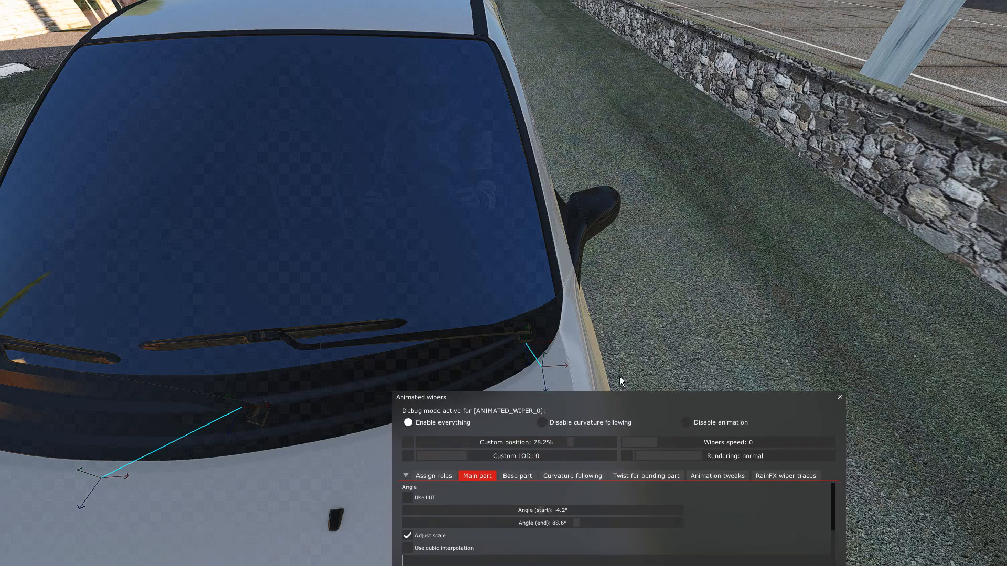
right_click_drag(643, 327, 573, 317)
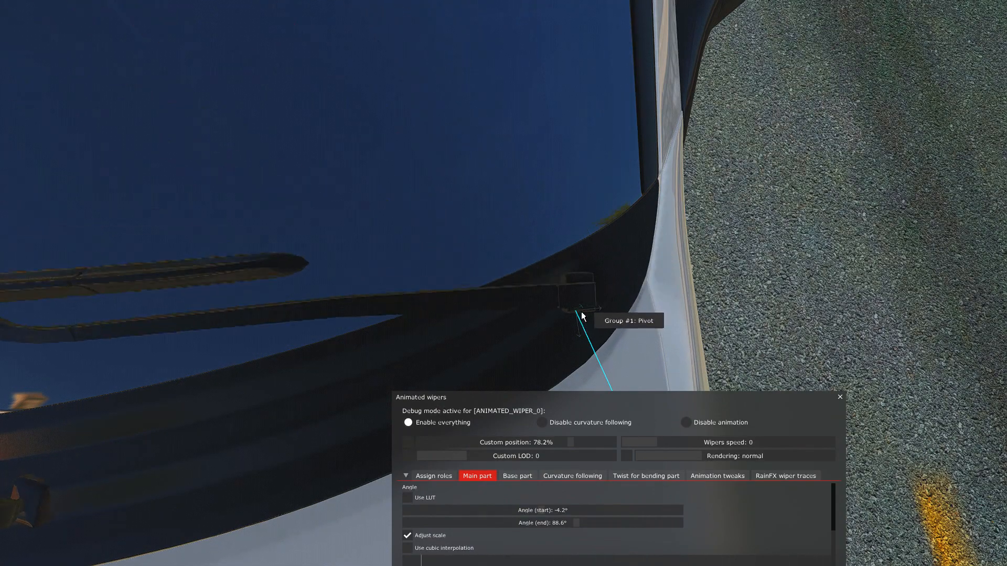
mouse_move(575, 312)
left_mouse_down()
mouse_move(573, 295)
mouse_move(583, 298)
left_mouse_up()
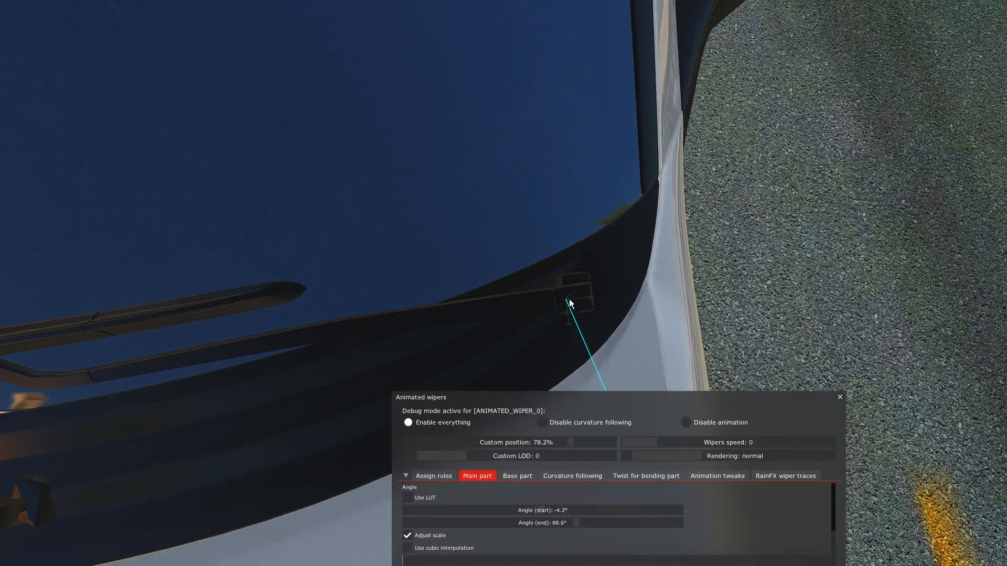
key("Down")
left_click_drag(739, 288, 737, 266)
key("Up")
key("Down")
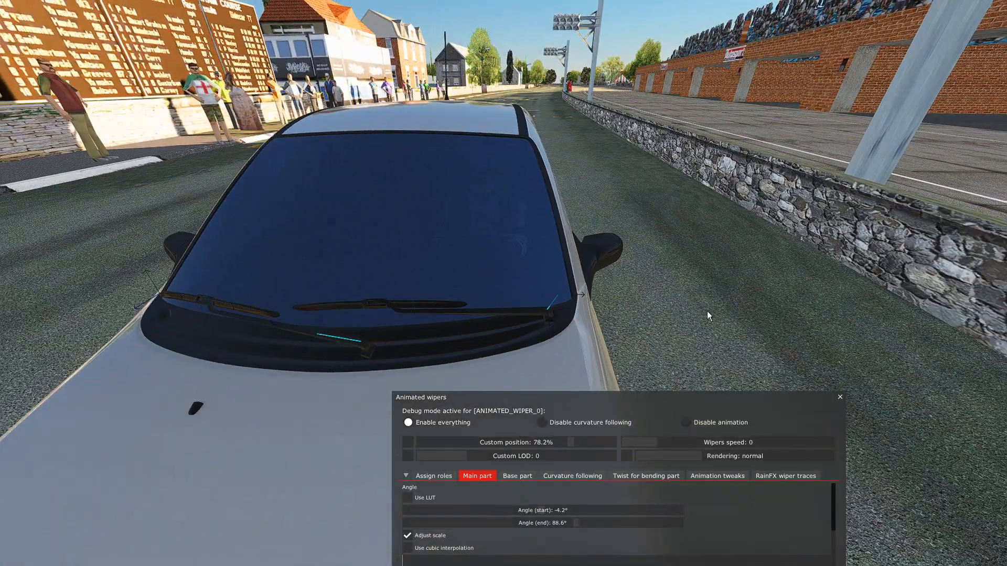
From the driver's seat, set Group #1's end angle to 80.3° in the main part settings.
left_click_drag(613, 406, 588, 398)
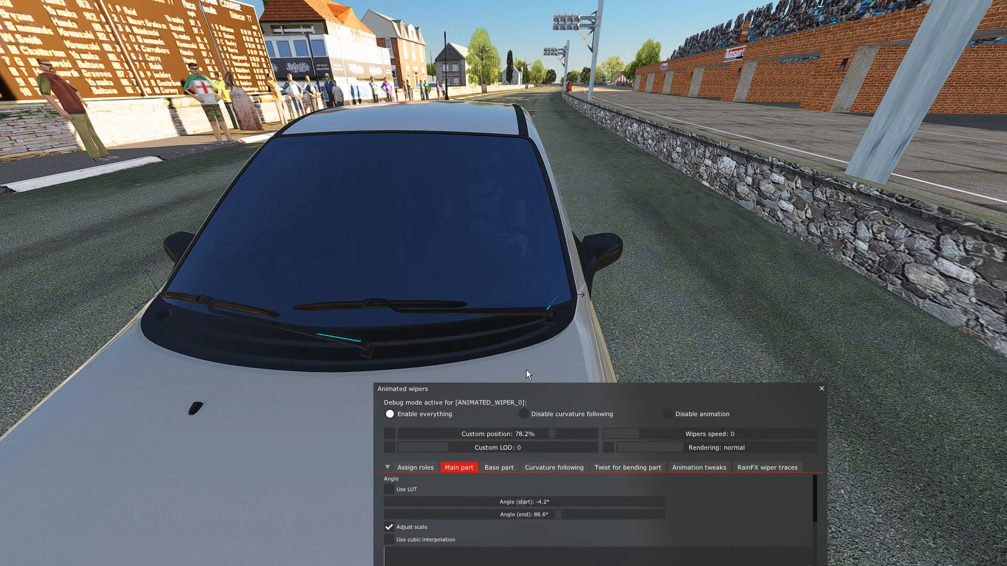
key("F1")
key("F1")
key("F1")
key("F1")
key("F1")
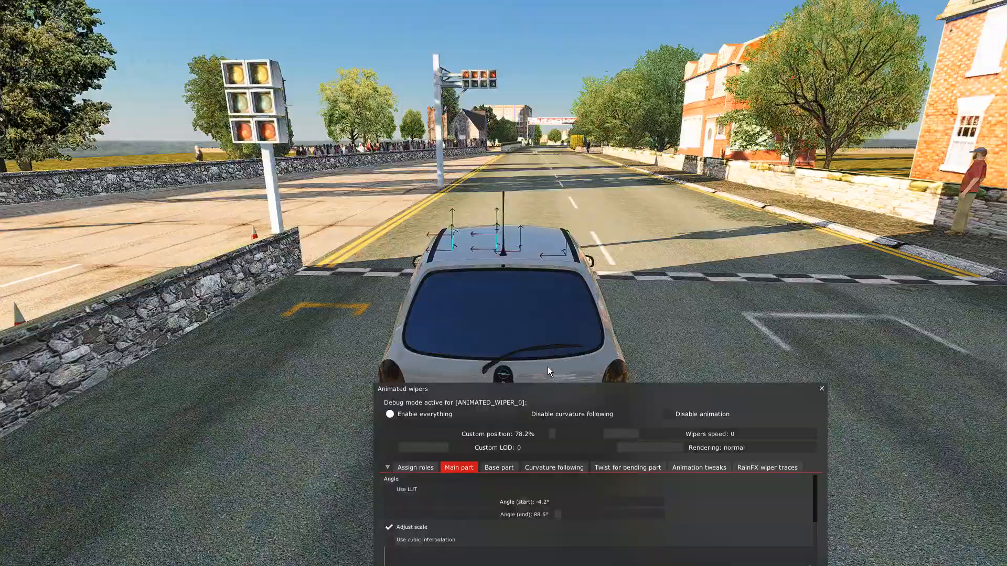
key("F1")
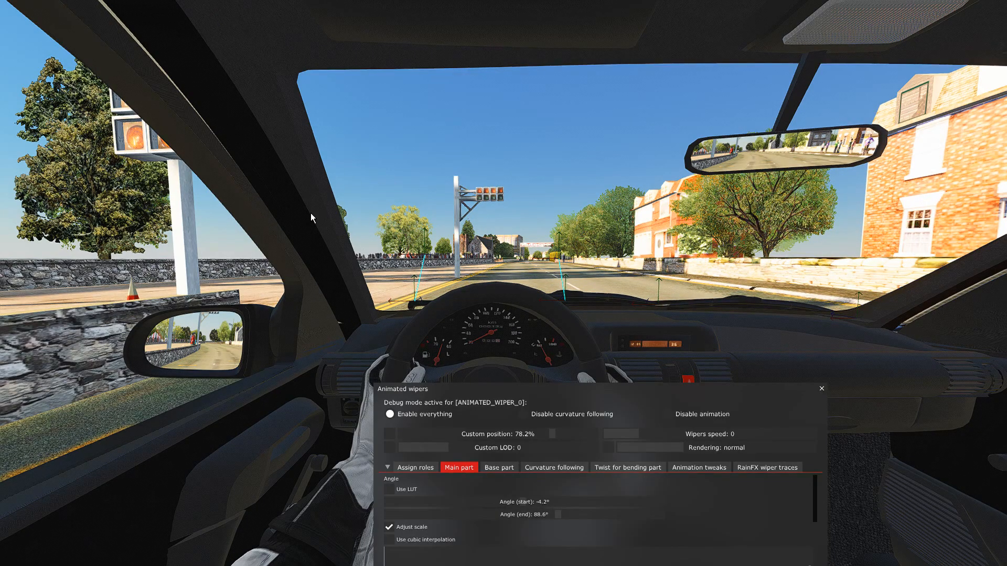
left_click_drag(576, 397, 593, 336)
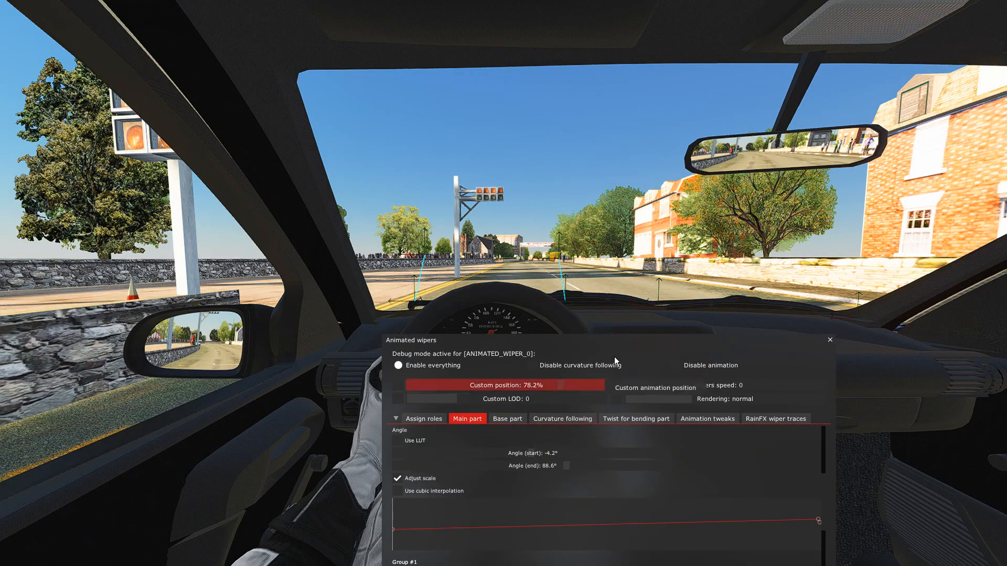
scroll(502, 486, "down", 3)
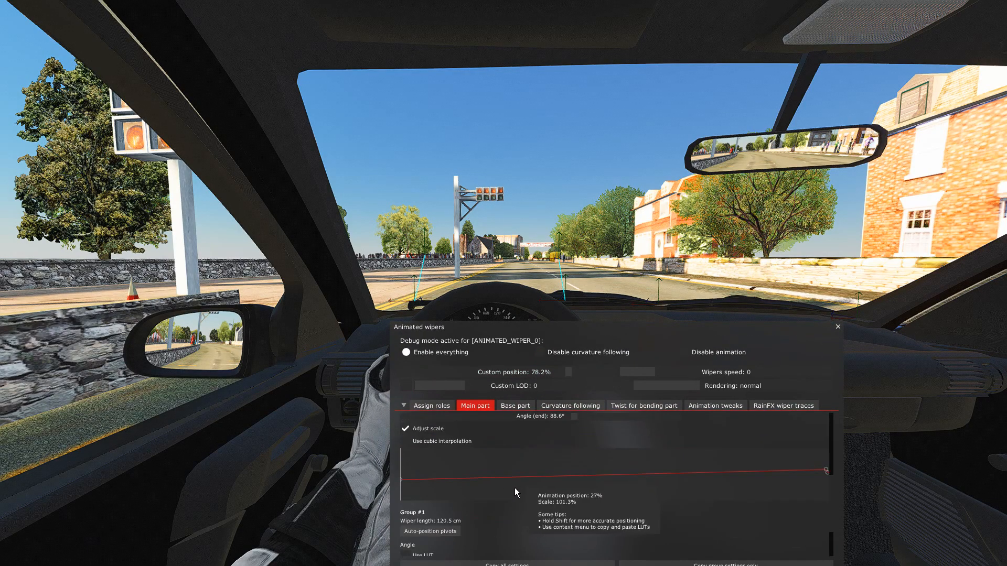
left_click_drag(596, 331, 608, 332)
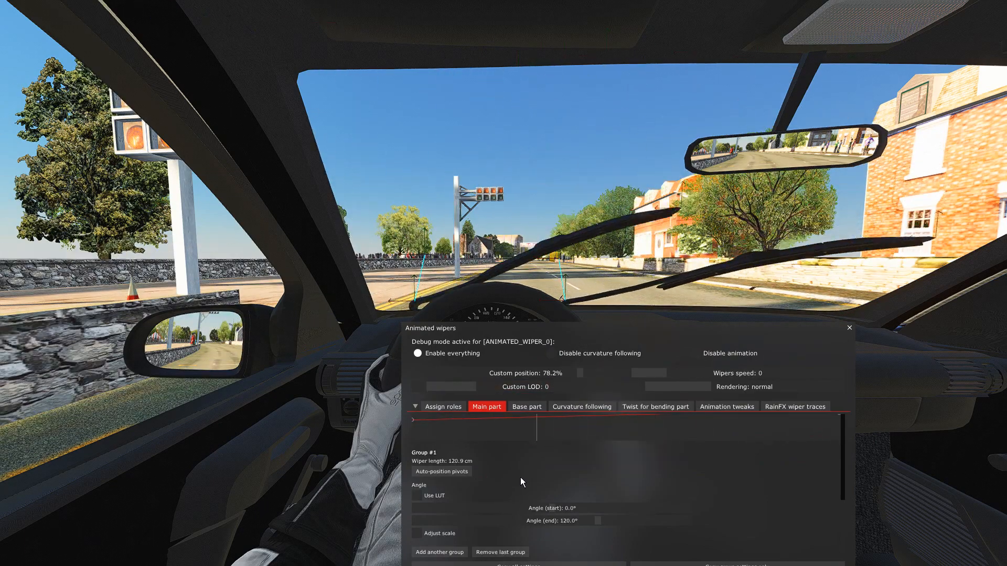
mouse_move(604, 521)
left_mouse_down()
mouse_move(587, 522)
mouse_move(622, 518)
left_mouse_up()
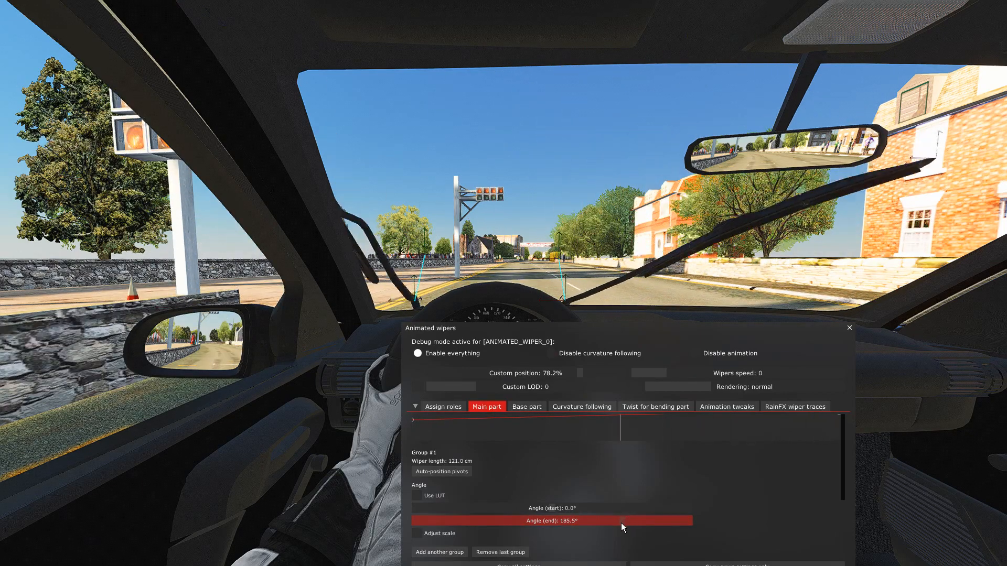
left_click_drag(621, 521, 590, 525)
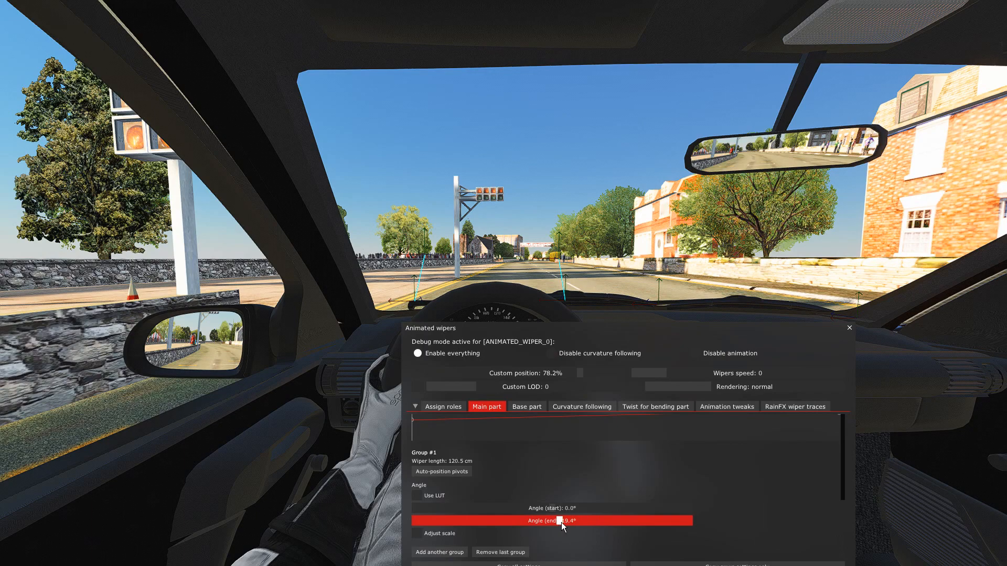
left_click_drag(583, 522, 581, 522)
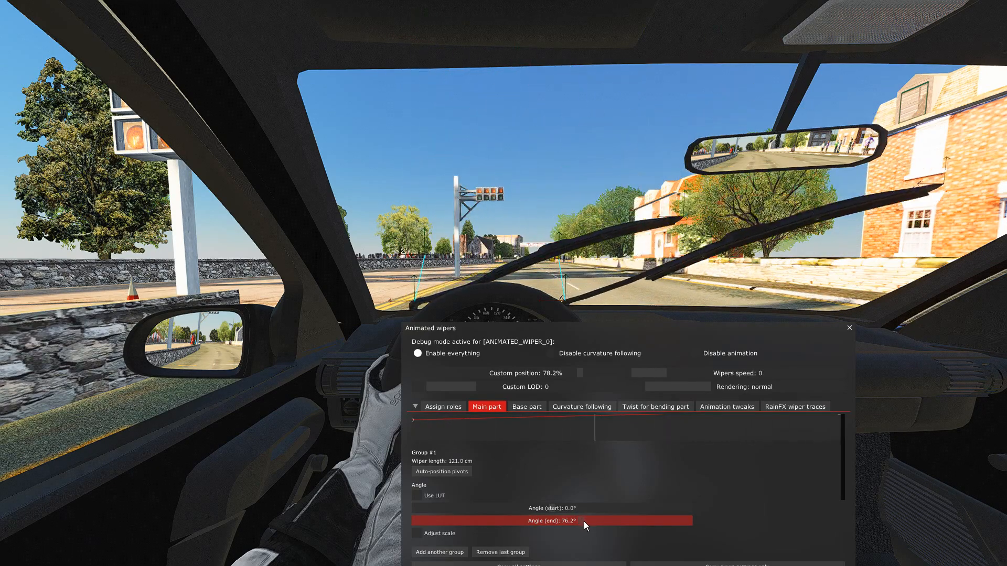
left_click_drag(581, 522, 583, 521)
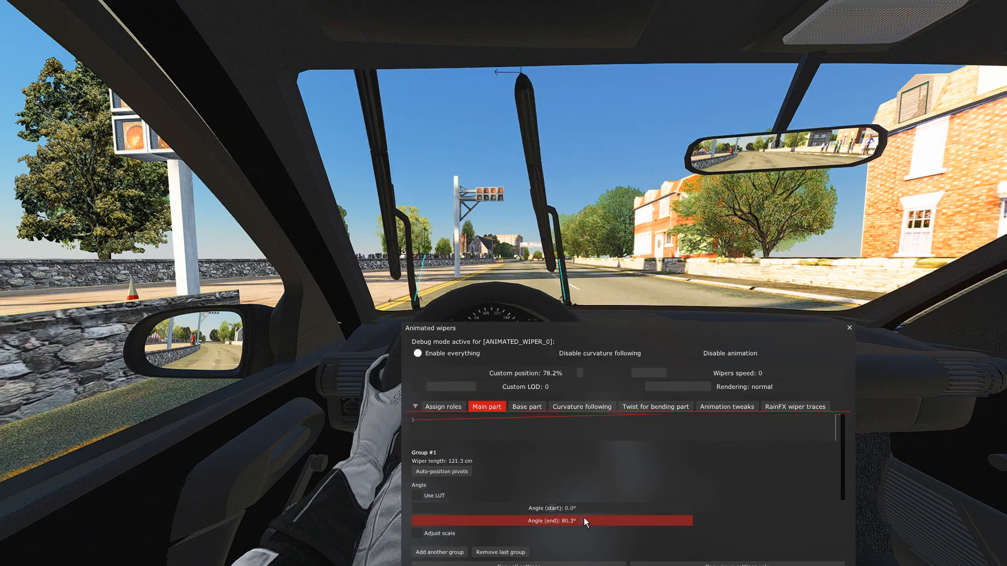
Enable scale adjustment for Group #1 and lower its scale curve at the end of the sweep to about 90%.
left_click(437, 532)
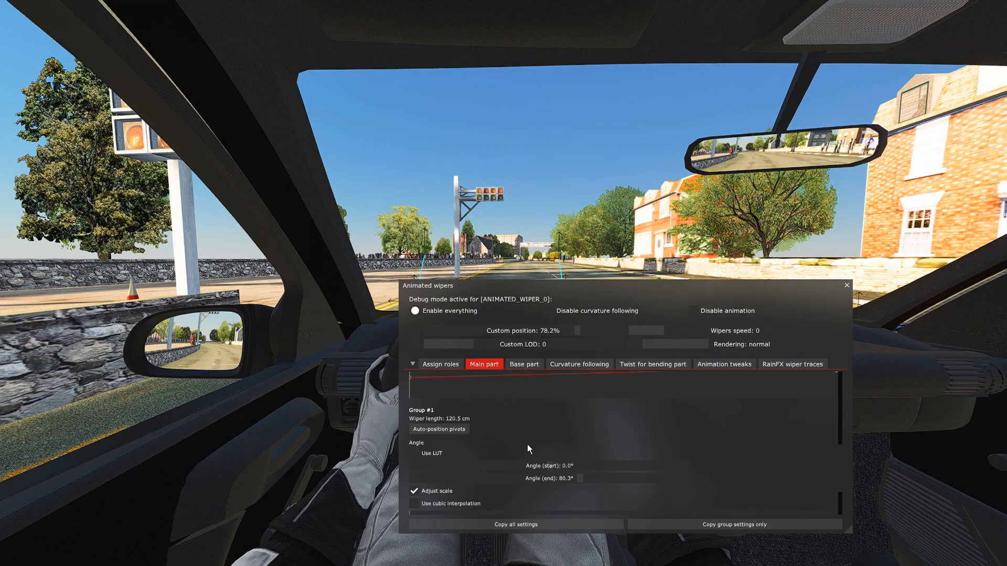
scroll(516, 461, "down", 1)
left_click_drag(506, 332, 624, 326)
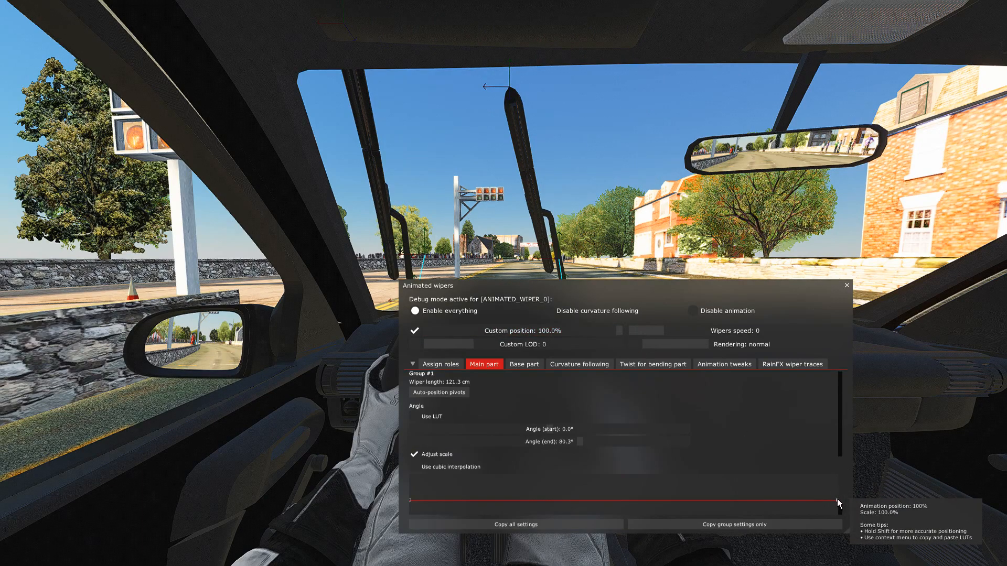
left_click_drag(852, 532, 862, 550)
left_click_drag(847, 492, 847, 504)
left_click(414, 330)
left_click_drag(610, 298, 617, 365)
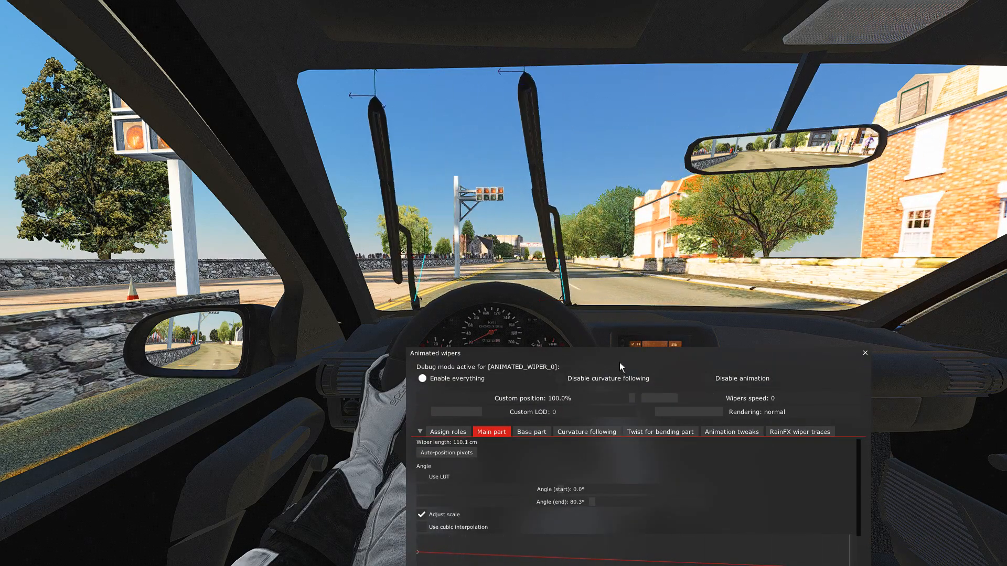
left_click_drag(604, 364, 618, 225)
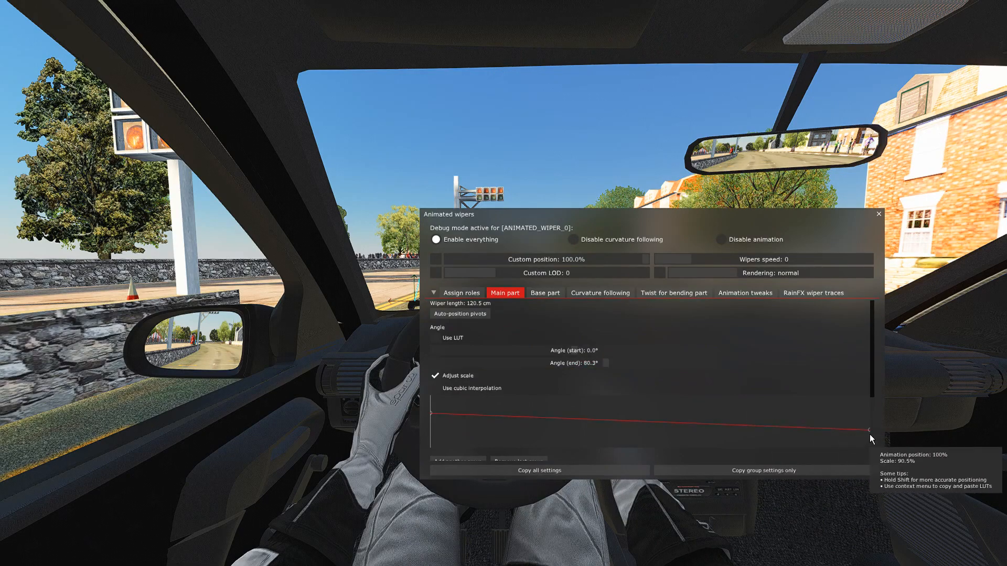
left_click_drag(676, 222, 631, 410)
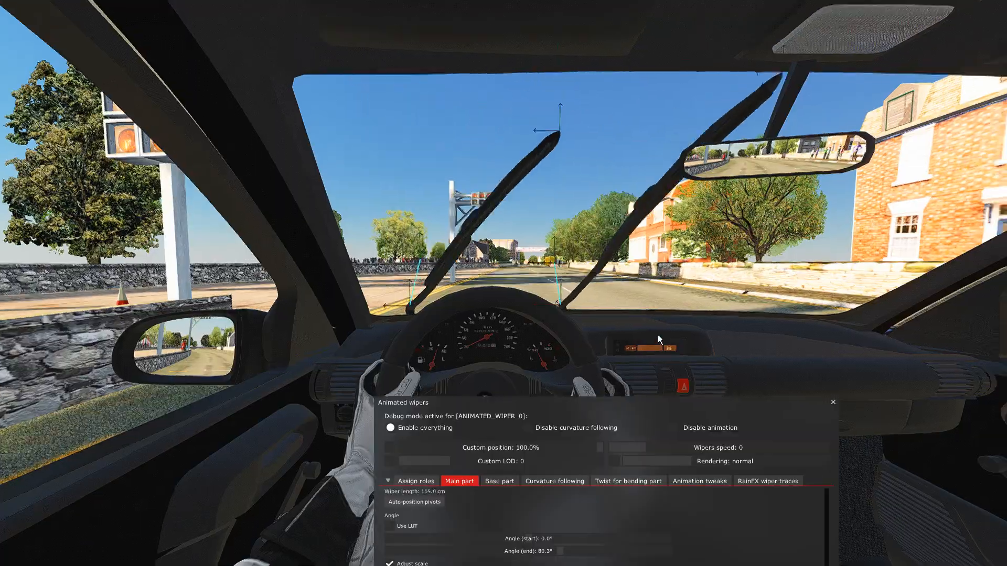
Examine both wipers' sweep and parked position on the windscreen from in front of the car.
key("F1")
key("F1")
key("F1")
key("F5")
mouse_move(530, 359)
right_mouse_down()
mouse_move(533, 347)
mouse_move(536, 360)
right_mouse_up()
key("Up")
key("Down")
key("Right")
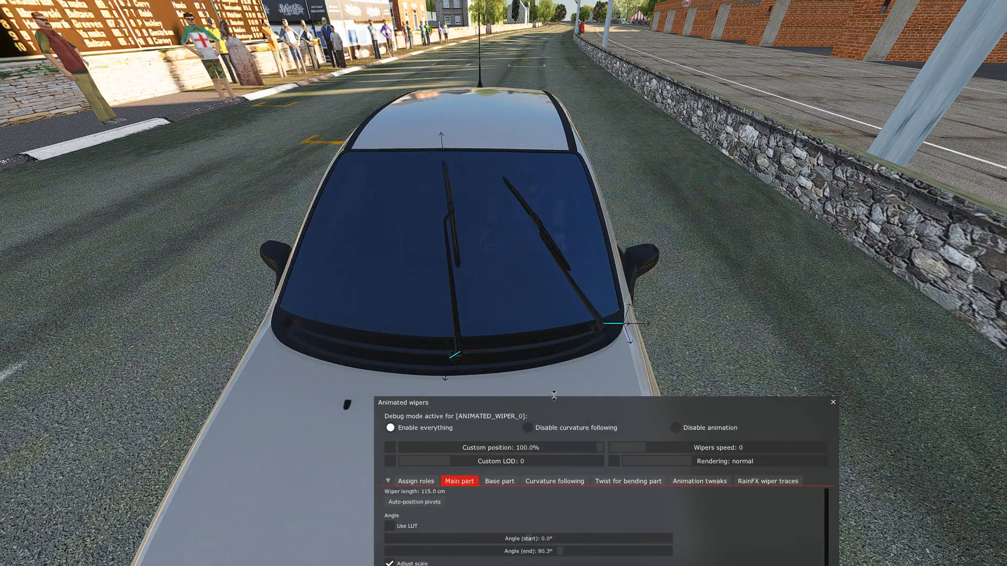
mouse_move(704, 308)
left_mouse_down()
mouse_move(707, 285)
mouse_move(697, 318)
left_mouse_up()
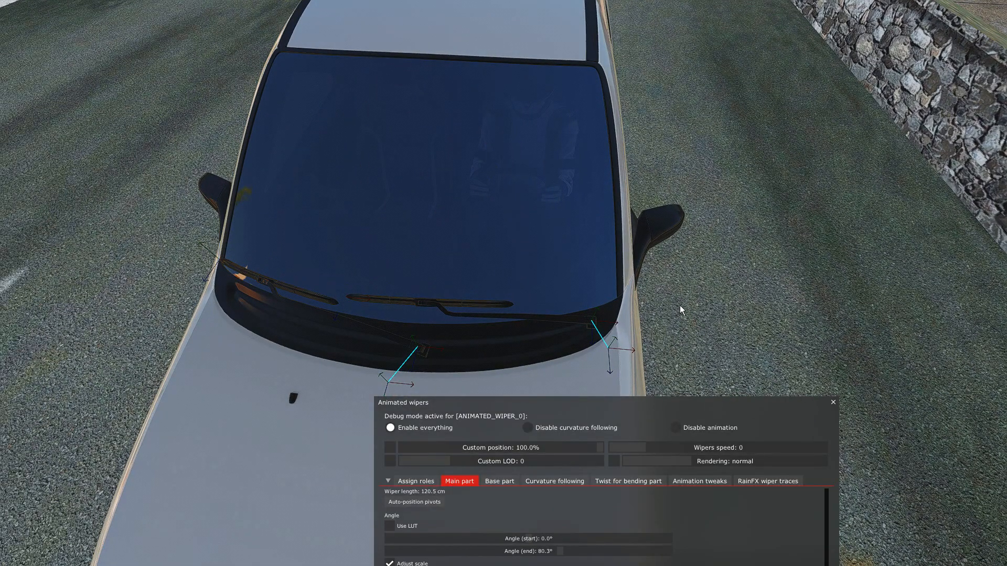
left_click_drag(436, 322, 462, 326)
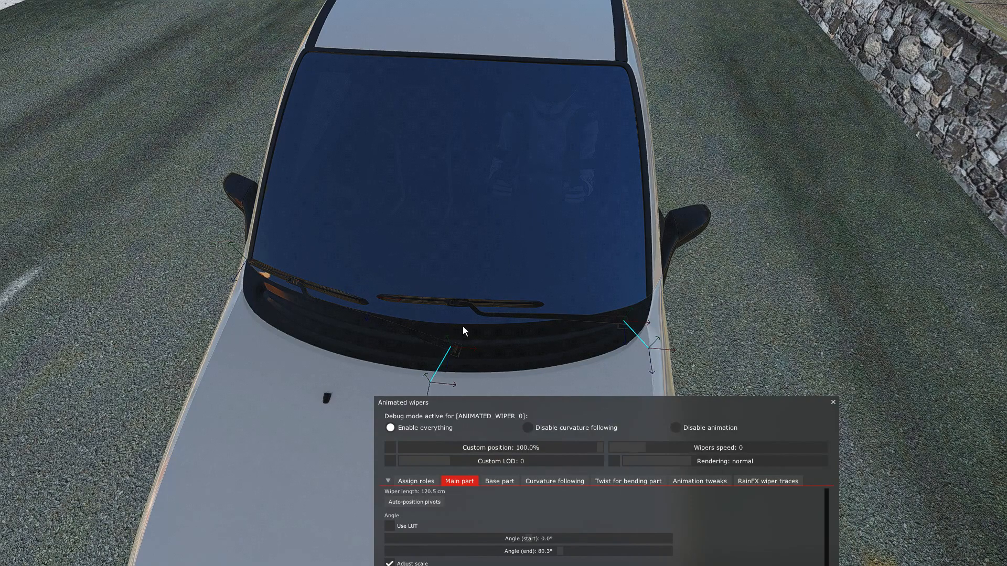
Set Group #1's start angle to -2.7°.
left_click_drag(599, 405, 644, 285)
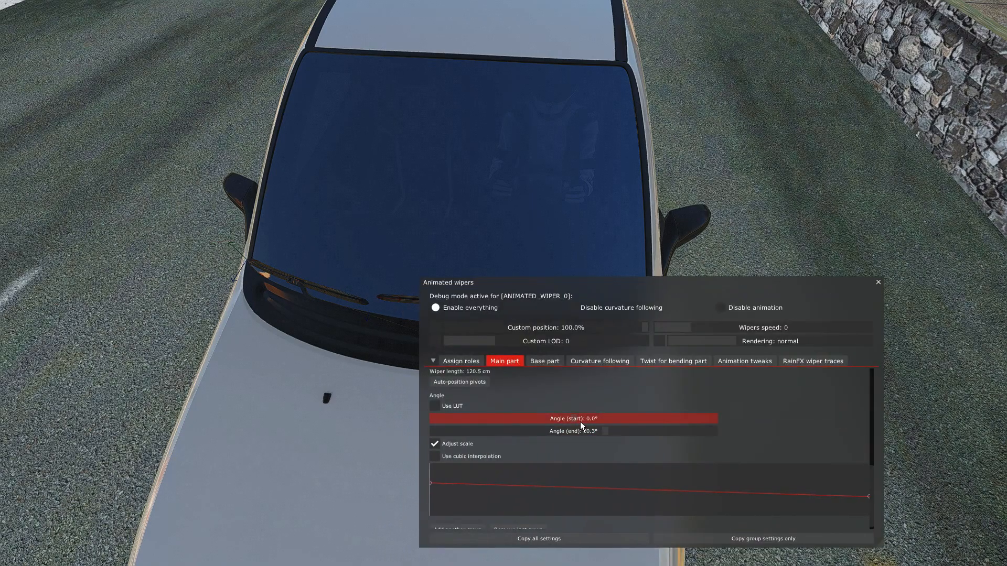
left_click_drag(577, 420, 575, 420)
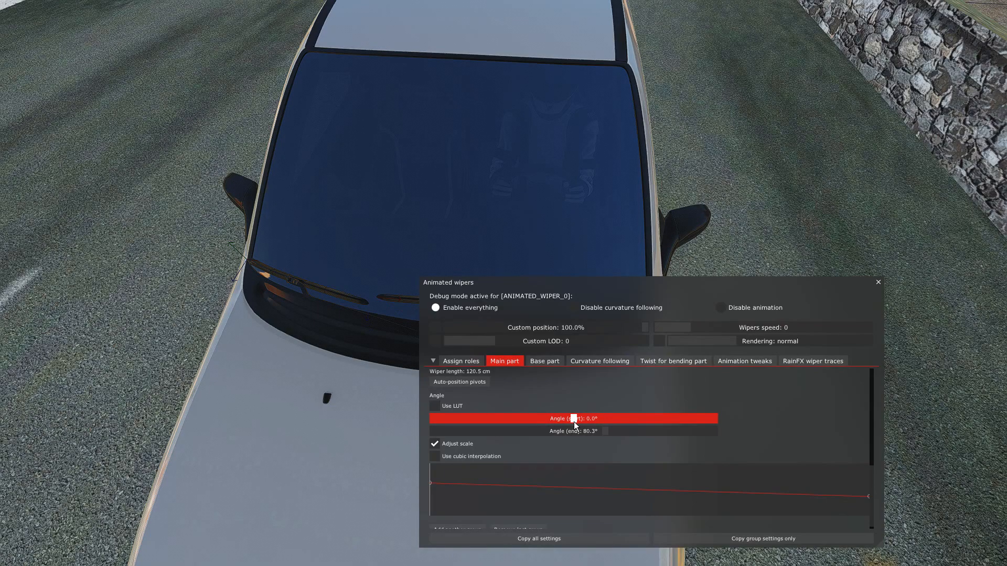
left_click_drag(705, 285, 806, 361)
Watch both wipers sweep across the windscreen from the driver's seat.
key("F1")
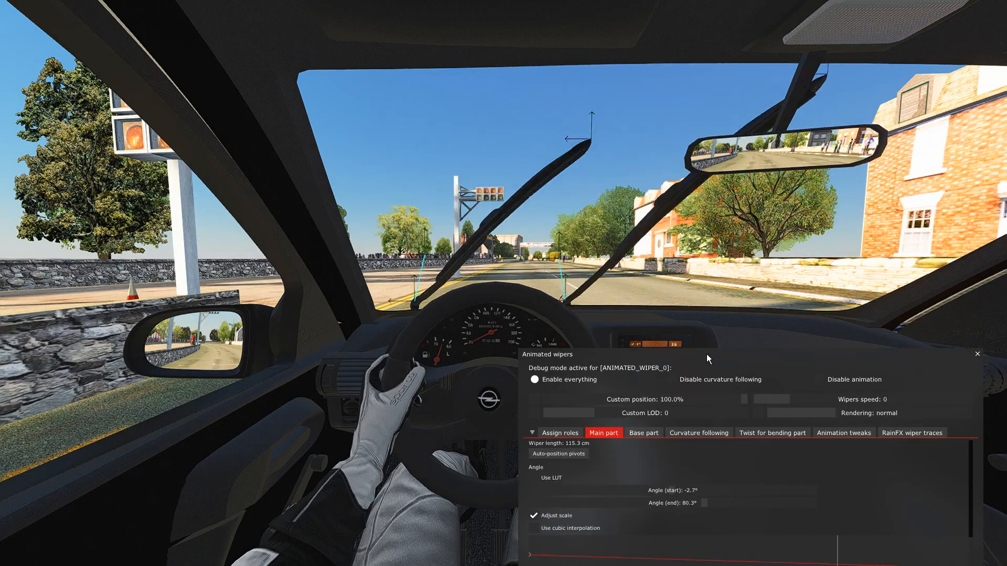
left_click_drag(708, 365, 622, 358)
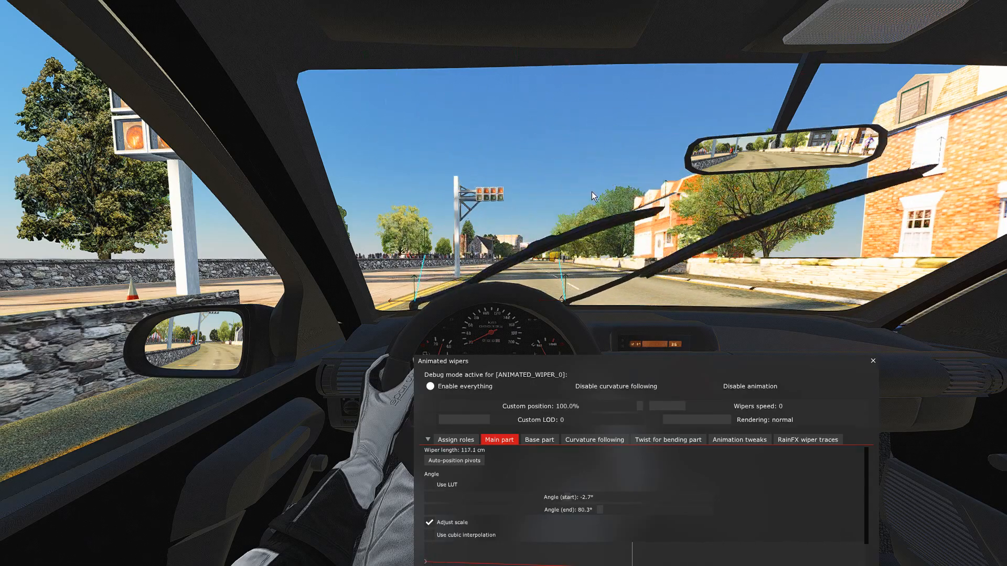
left_click_drag(599, 367, 571, 315)
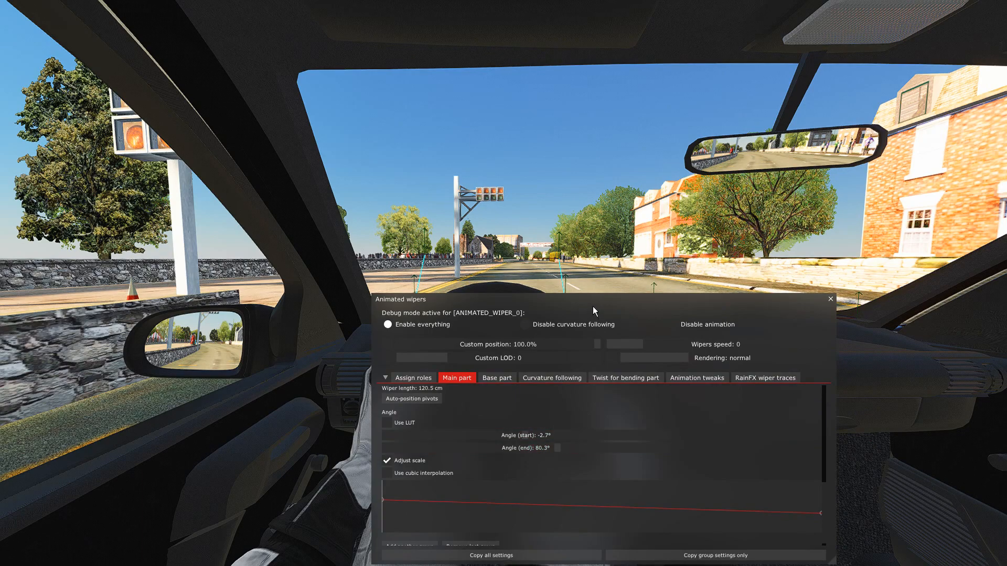
left_click_drag(561, 303, 548, 363)
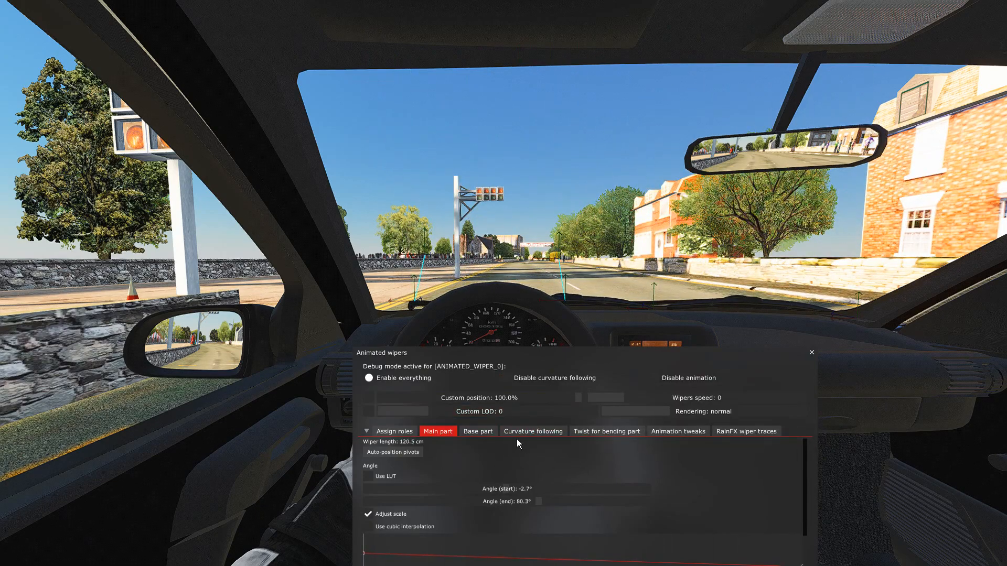
Look through the base part, animation tweaks, main part and curvature following settings of the wipers.
left_click(481, 431)
left_click_drag(586, 419, 600, 383)
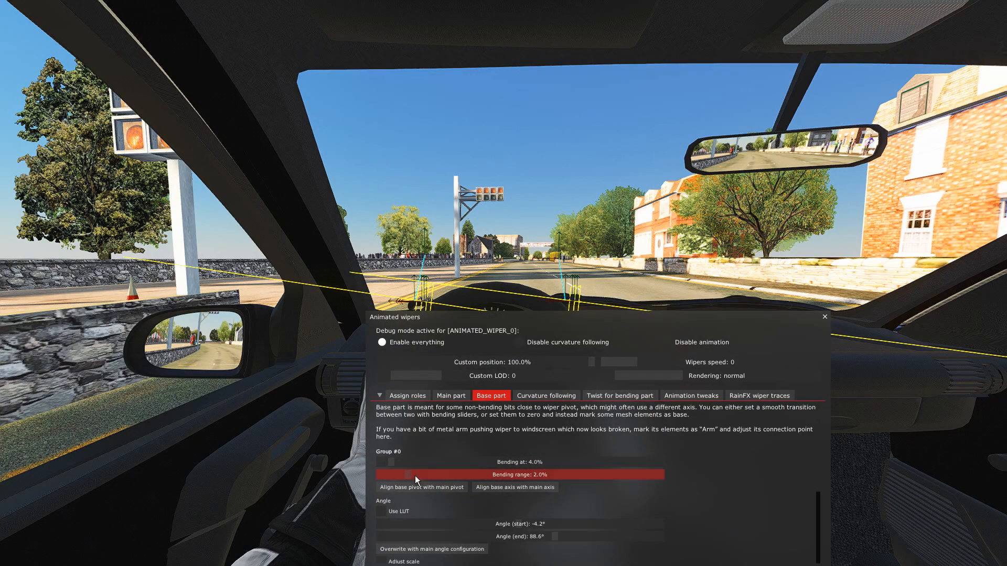
left_click_drag(587, 328, 548, 364)
left_click_drag(555, 342, 550, 351)
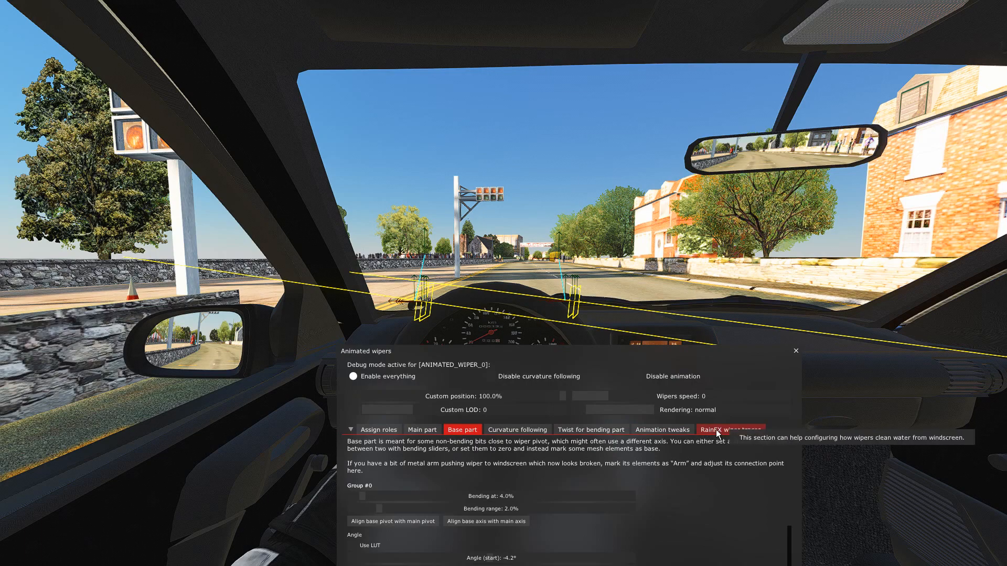
left_click(653, 432)
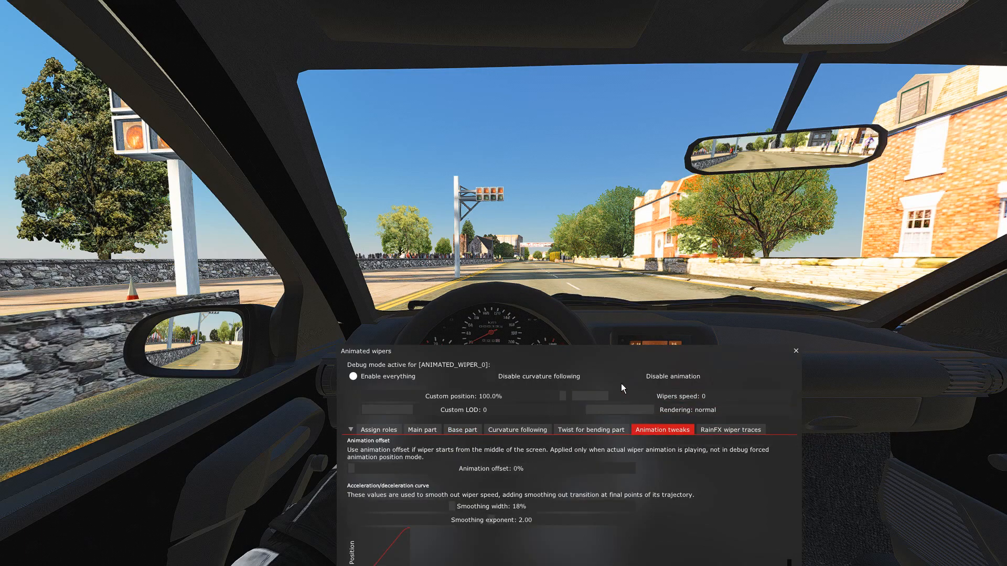
left_click_drag(612, 363, 576, 341)
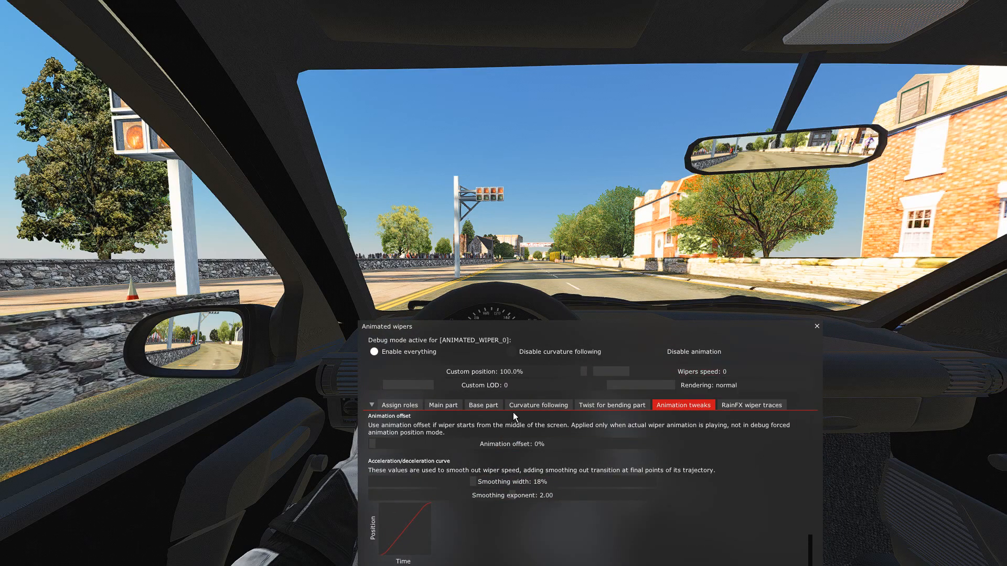
left_click(444, 406)
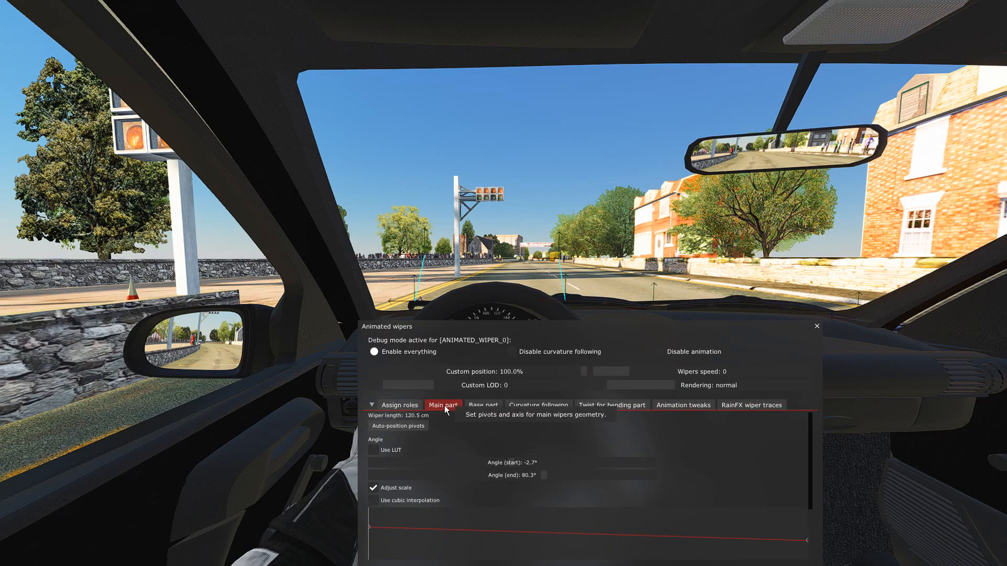
scroll(497, 478, "down", 3)
scroll(511, 477, "up", 3)
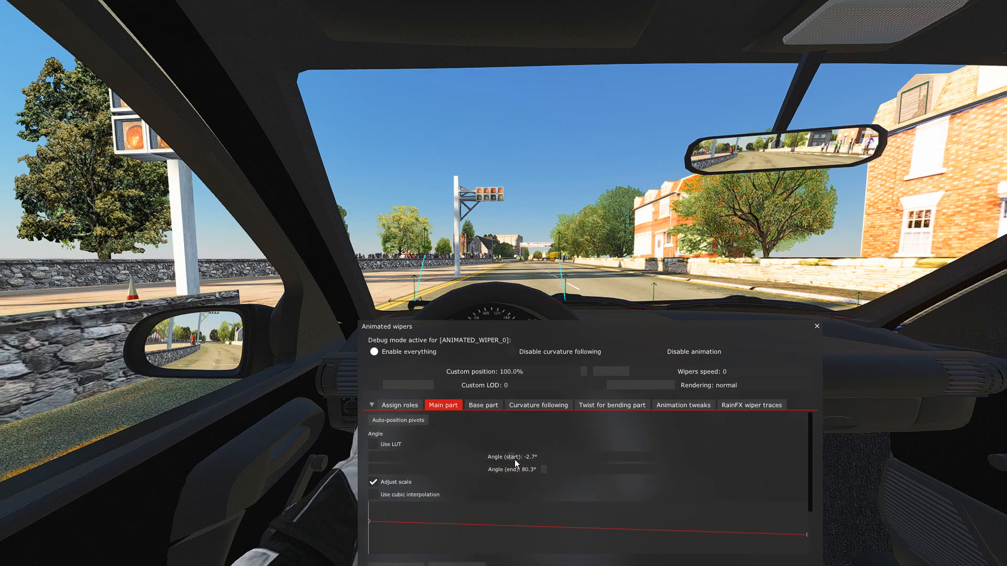
left_click(533, 409)
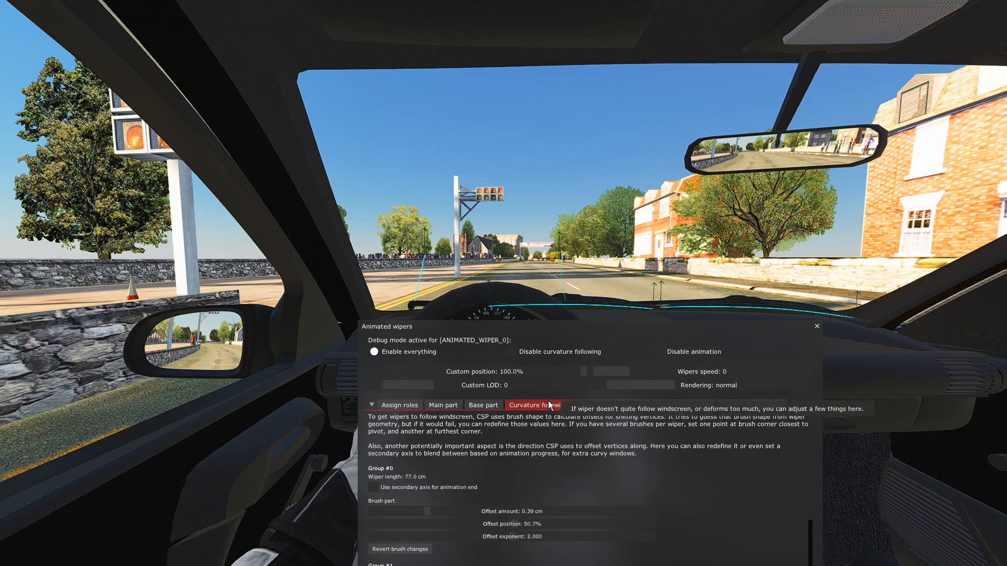
left_click_drag(592, 335, 558, 383)
Switch on debug rain in WeatherFX Debug and raise the rain amount to about 73%.
mouse_move(990, 249)
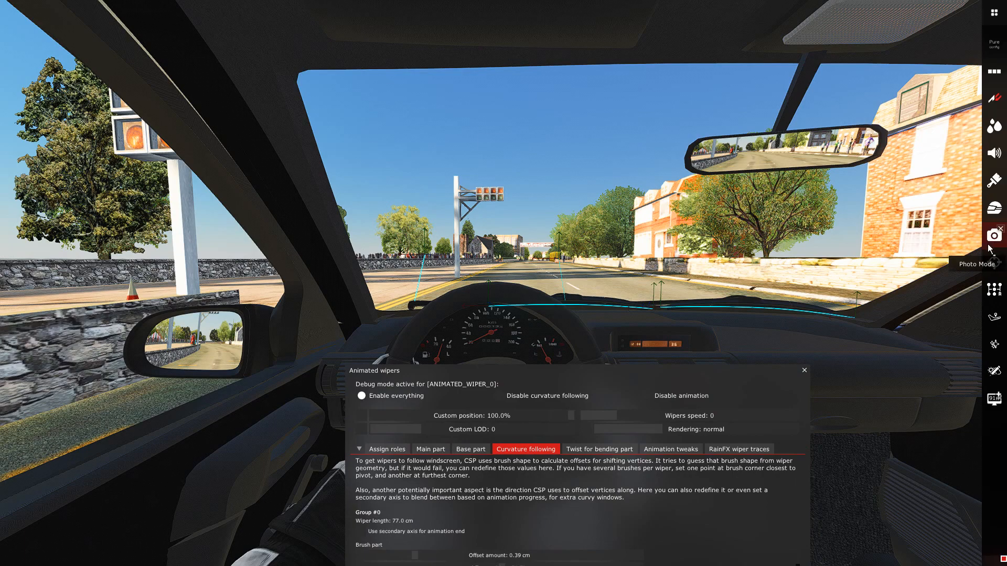
left_click(993, 126)
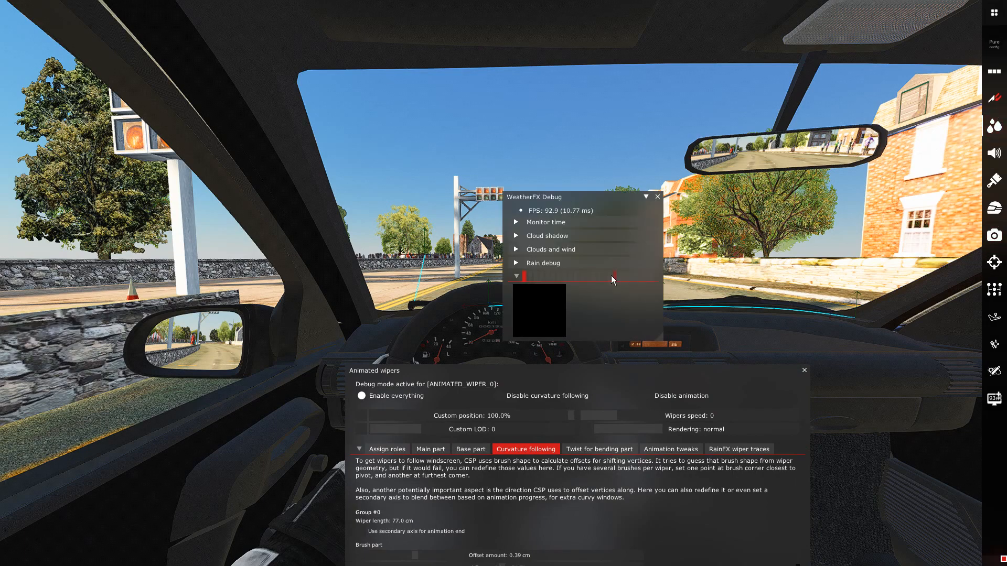
left_click(515, 263)
left_click(530, 276)
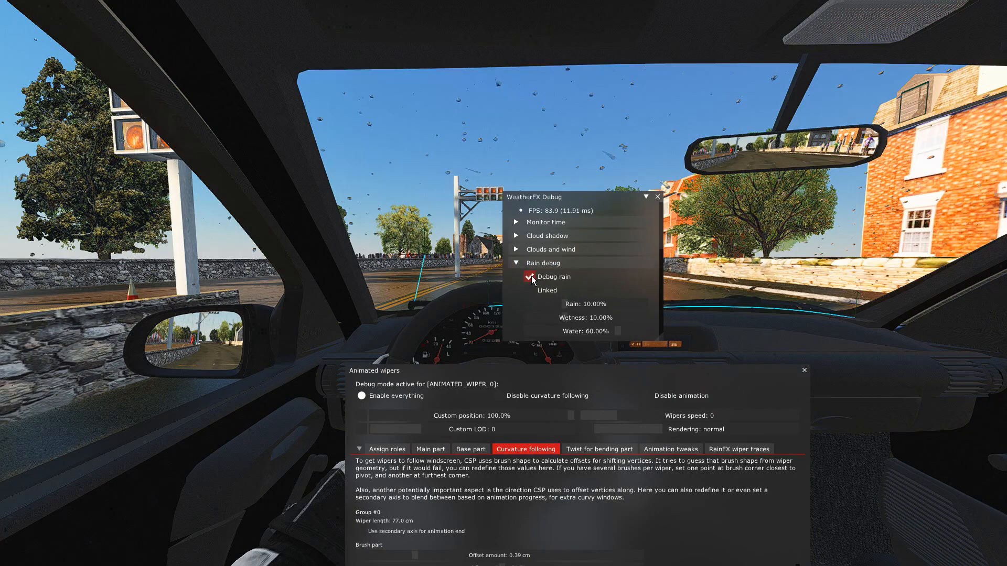
mouse_move(578, 305)
left_mouse_down()
mouse_move(565, 303)
mouse_move(584, 305)
left_mouse_up()
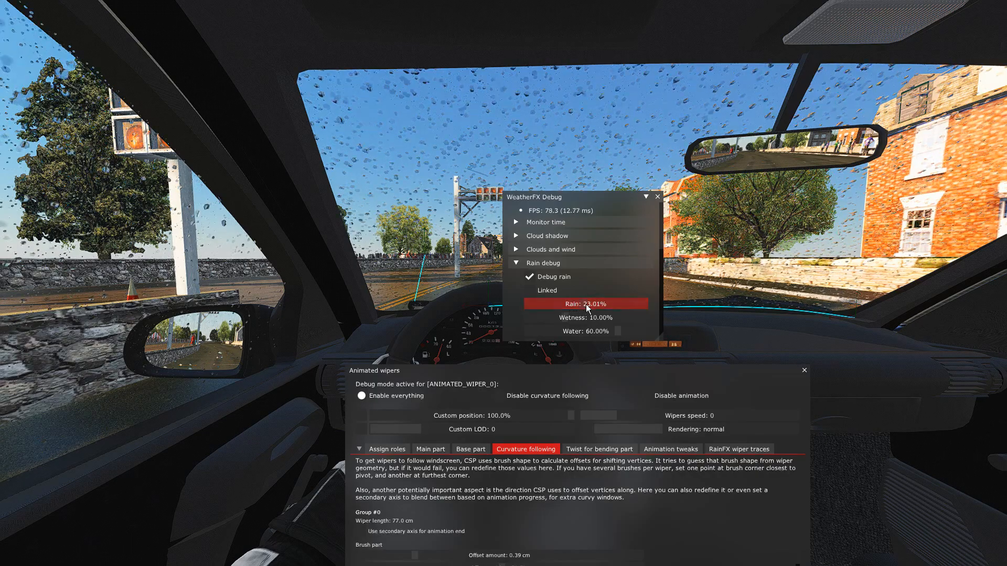
Close the weather debug window and hold the wipers at a custom position of 47.7%.
left_click(658, 196)
left_click_drag(581, 373, 572, 420)
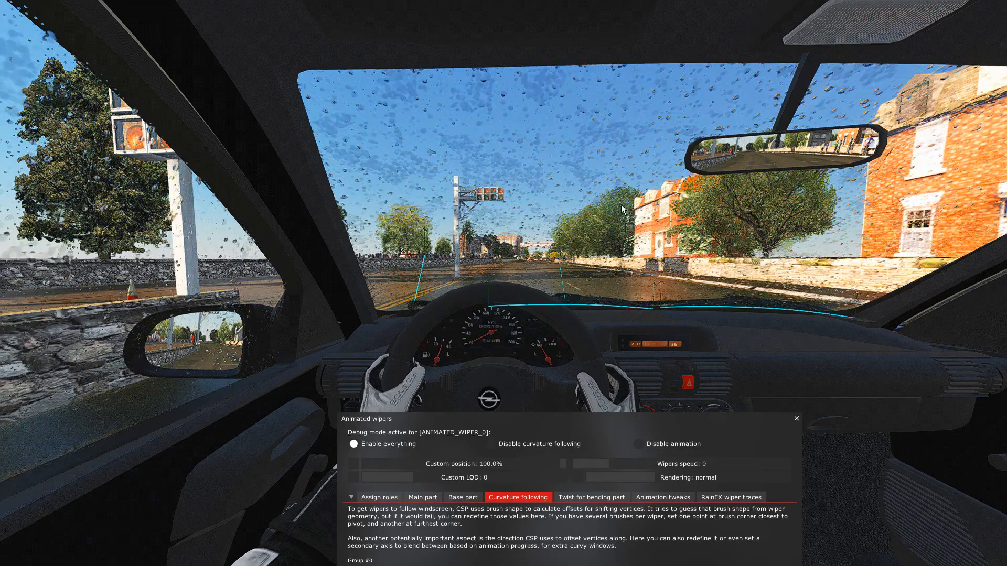
left_click_drag(369, 464, 473, 455)
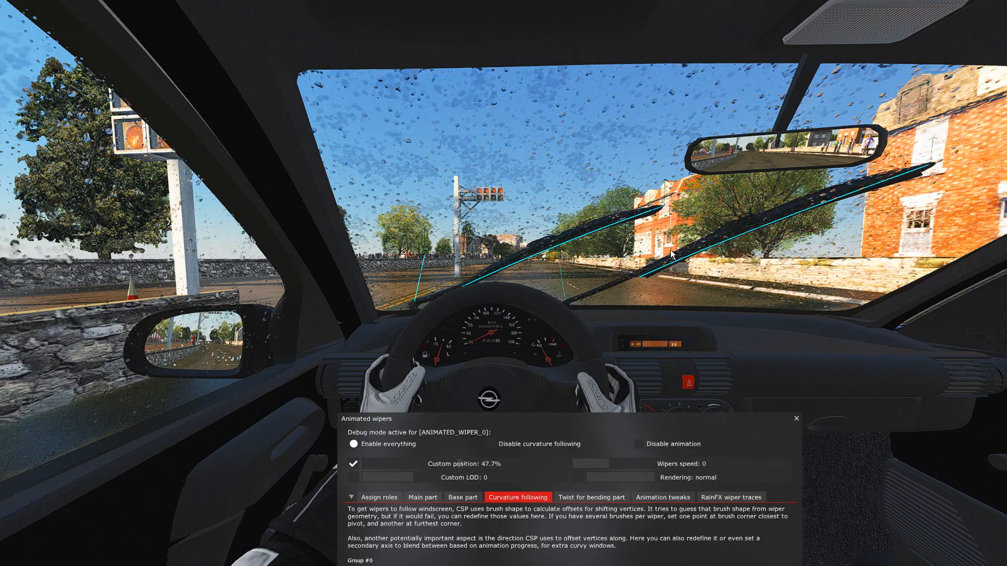
Set the brush part's offset amount for Group #0 to 3.11 cm in the curvature following settings.
left_click_drag(604, 419, 655, 297)
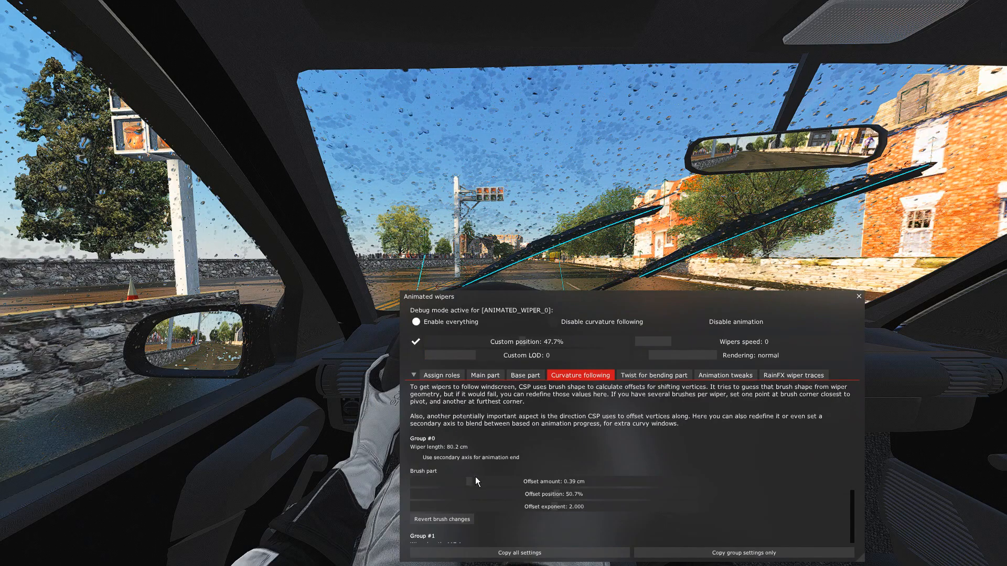
scroll(543, 507, "down", 3)
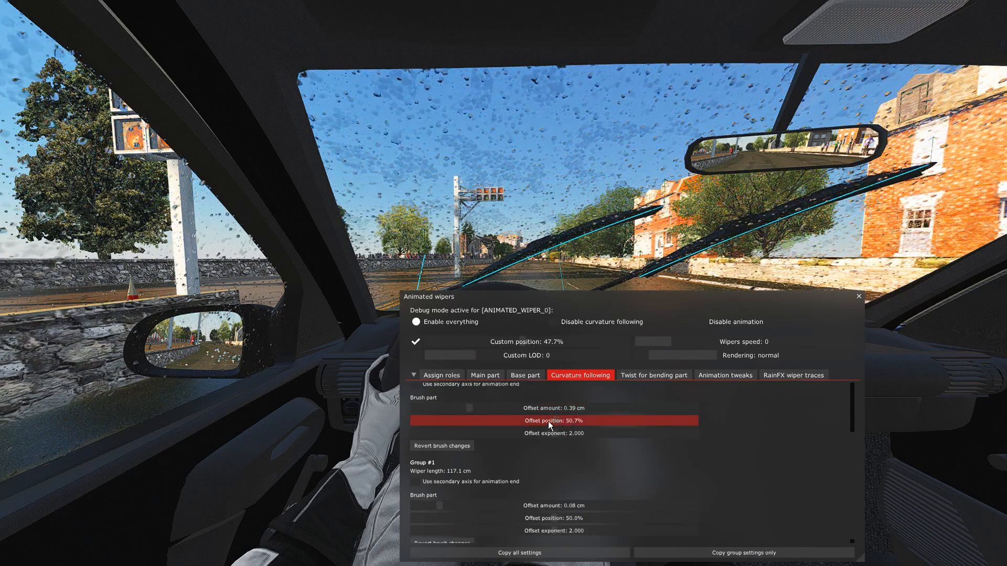
left_click_drag(603, 308, 605, 340)
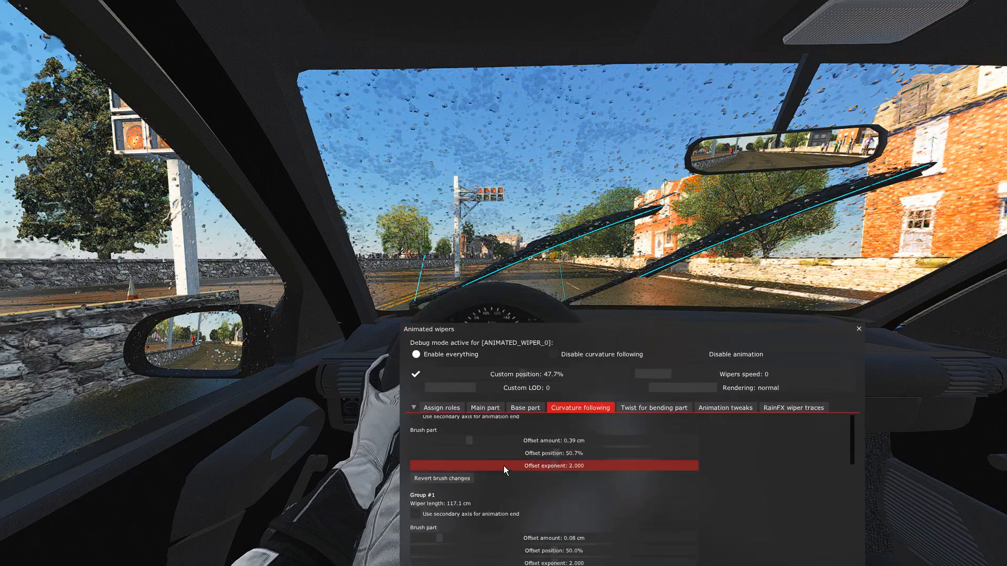
scroll(493, 445, "up", 3)
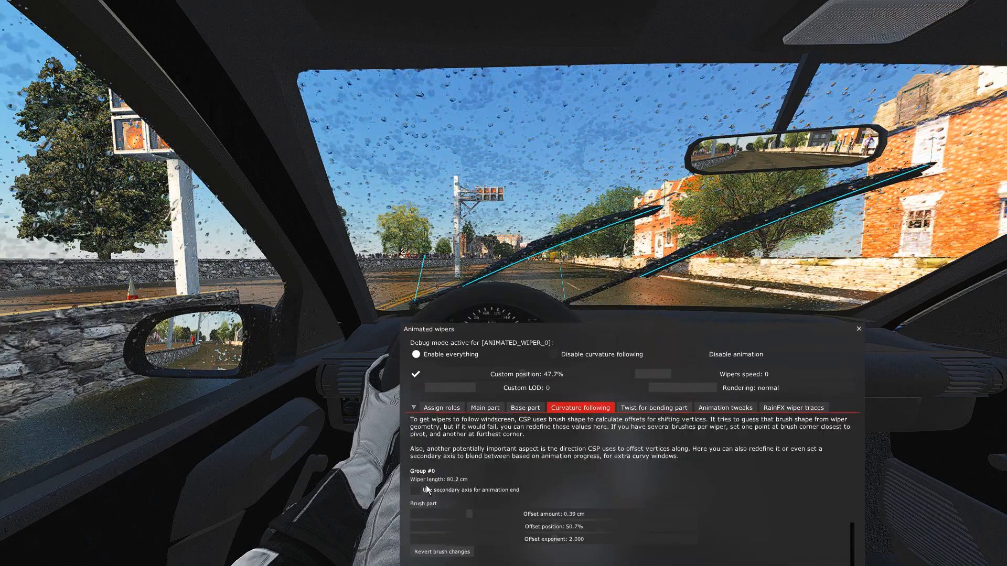
scroll(426, 502, "down", 2)
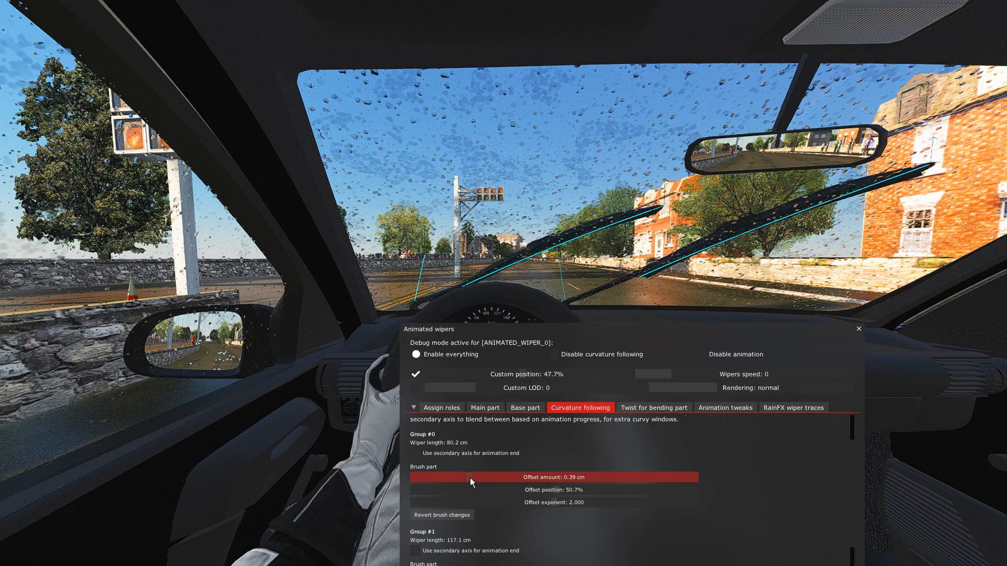
left_click_drag(470, 477, 470, 478)
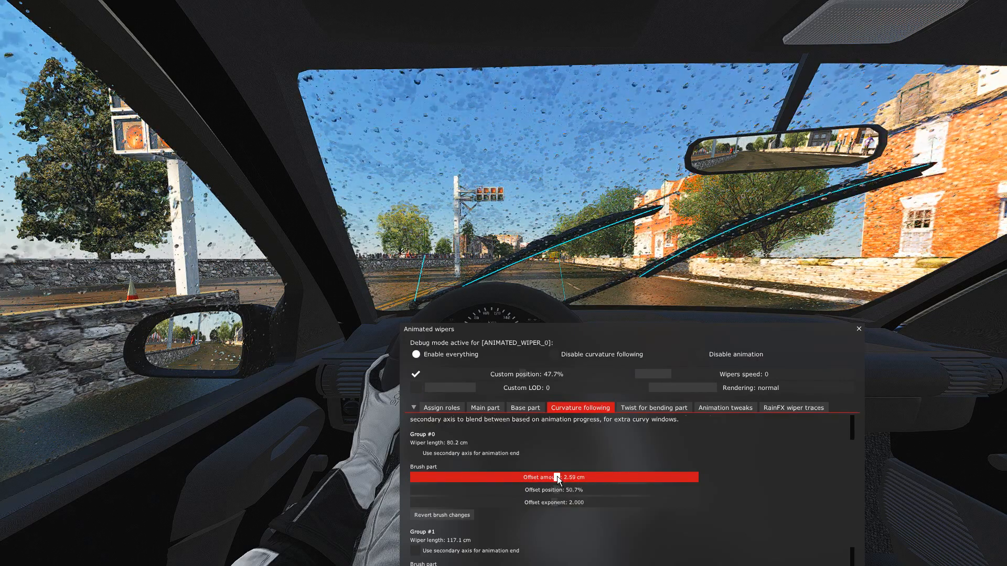
left_click_drag(557, 478, 570, 477)
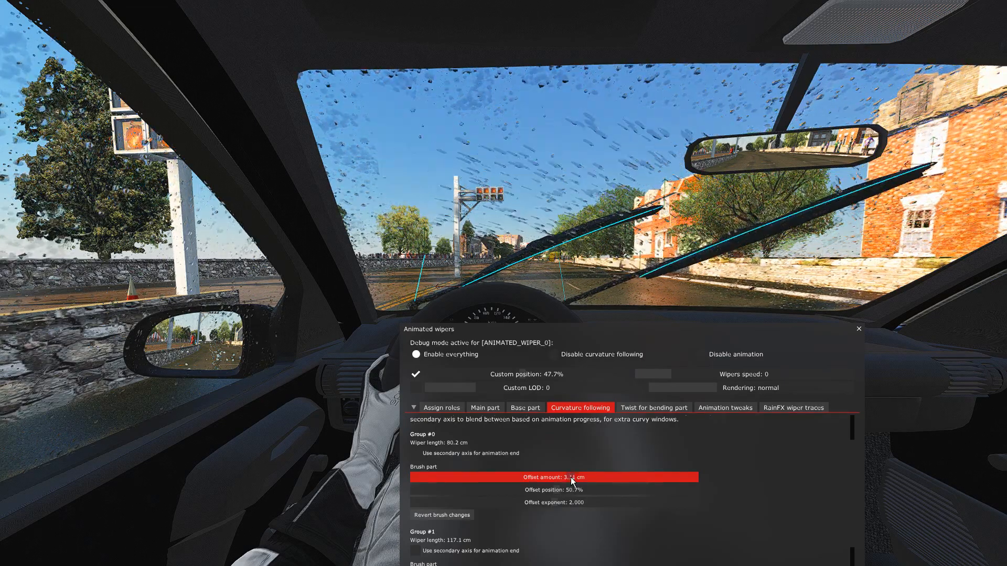
type(".11")
key("Return")
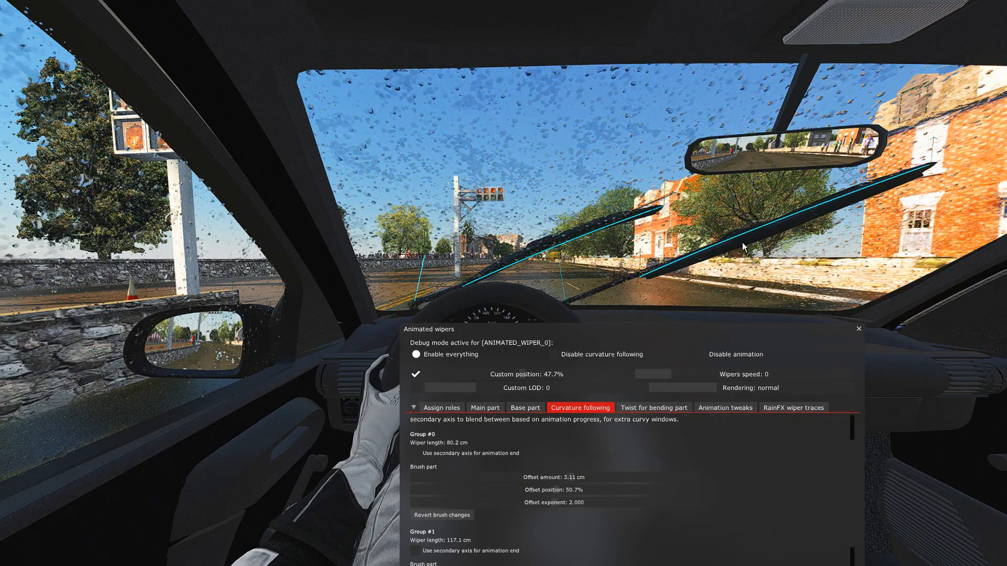
Switch off the custom wiper position and run the wipers with the debug lines hidden to check their shape while sweeping.
left_click(417, 375)
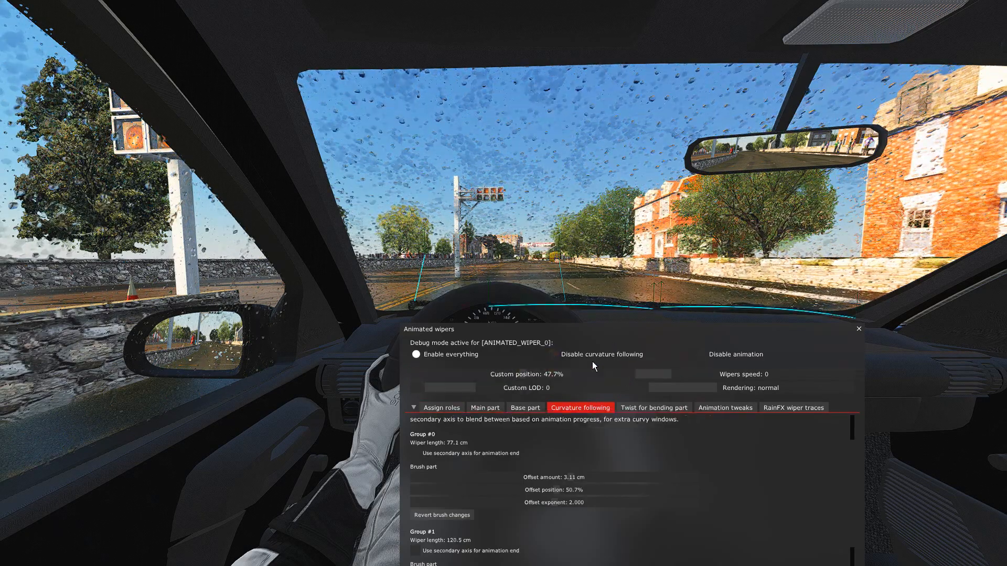
left_click(439, 408)
left_click_drag(606, 338, 587, 398)
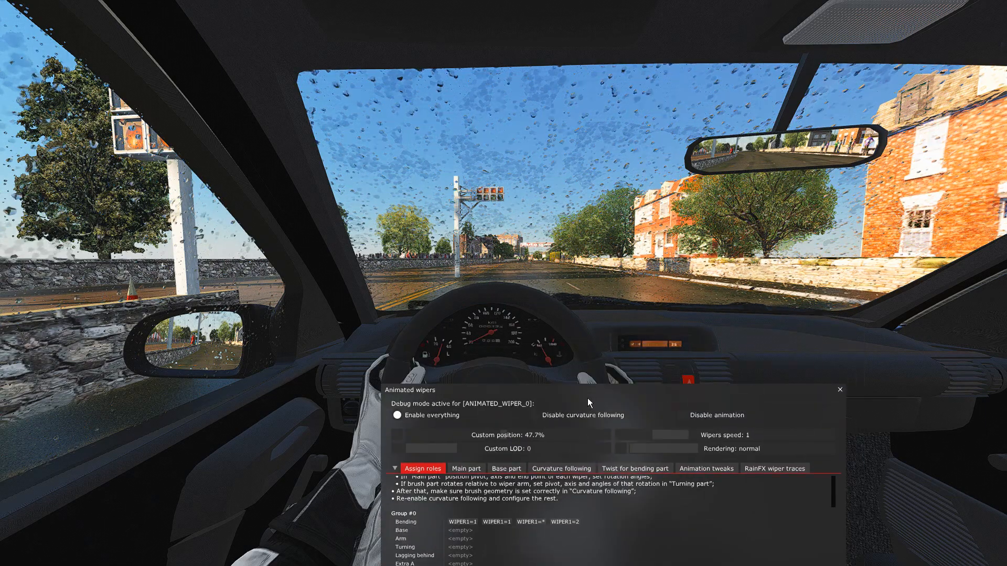
key("w")
key("w")
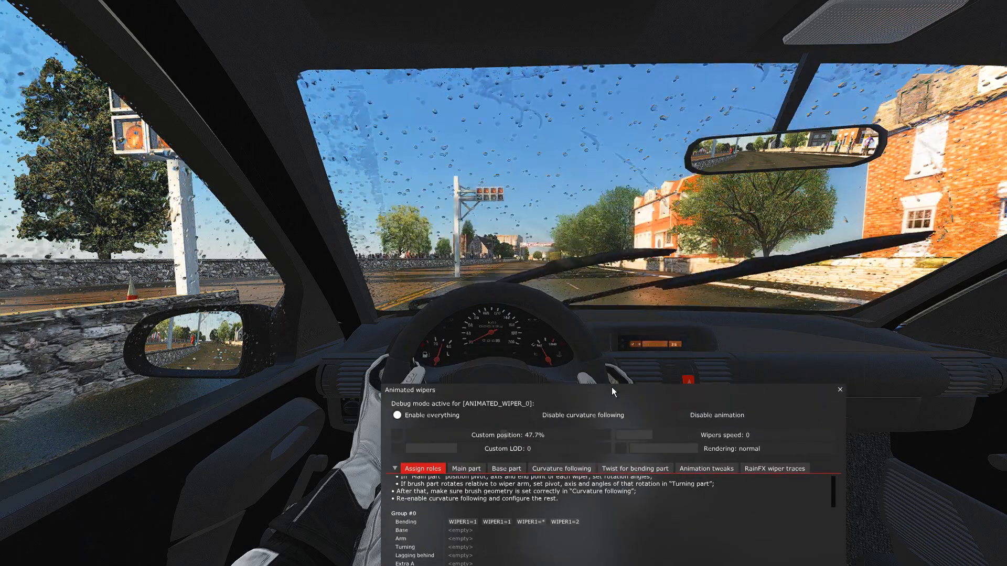
Set Group #0's brush offset amount to 0.39 cm in the curvature following settings.
left_click_drag(611, 388, 625, 297)
left_click(575, 377)
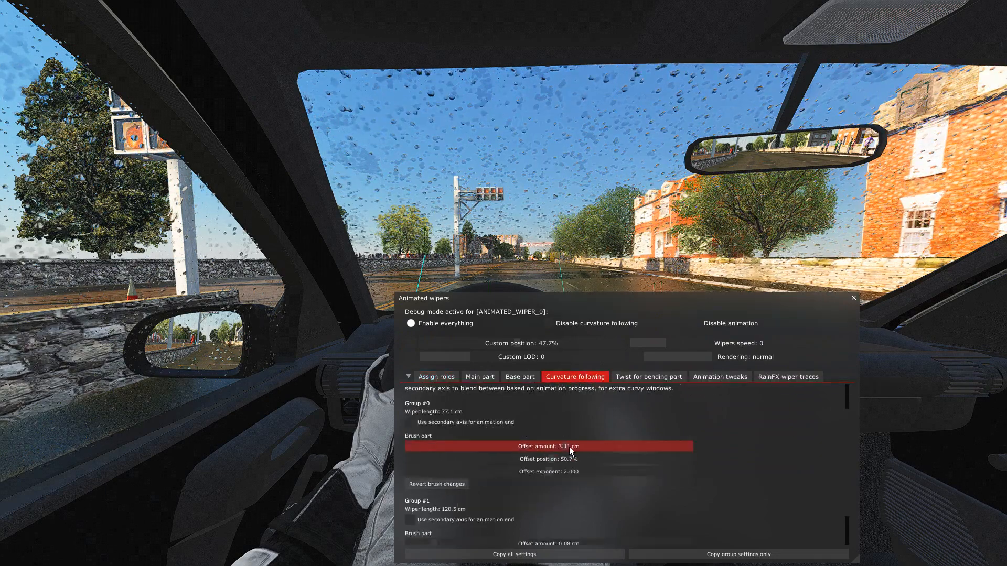
left_click_drag(568, 447, 530, 449)
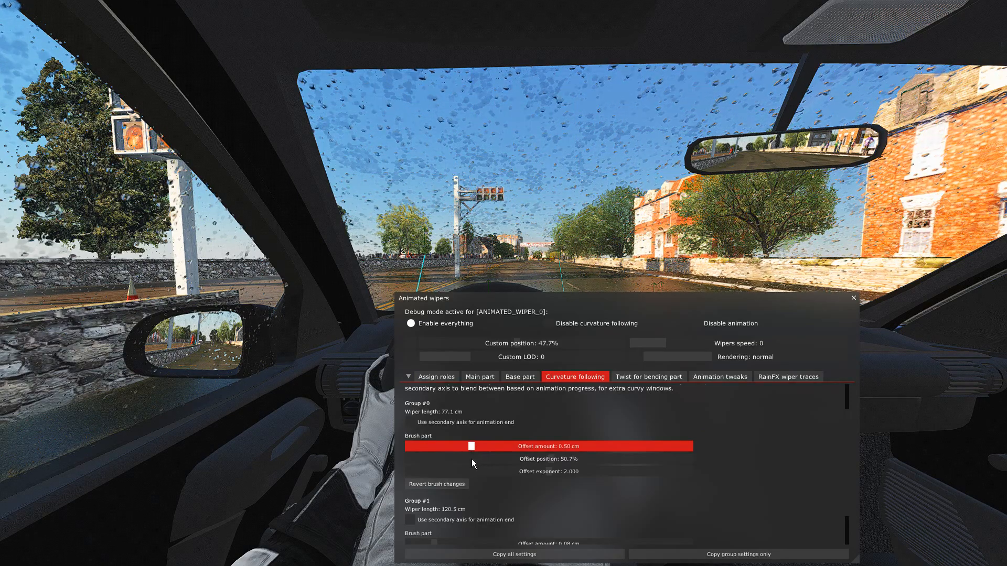
left_click_drag(467, 462, 464, 461)
Watch the wipers sweep across the wet windscreen and recheck Group #0's curvature following settings.
left_click_drag(633, 301, 620, 398)
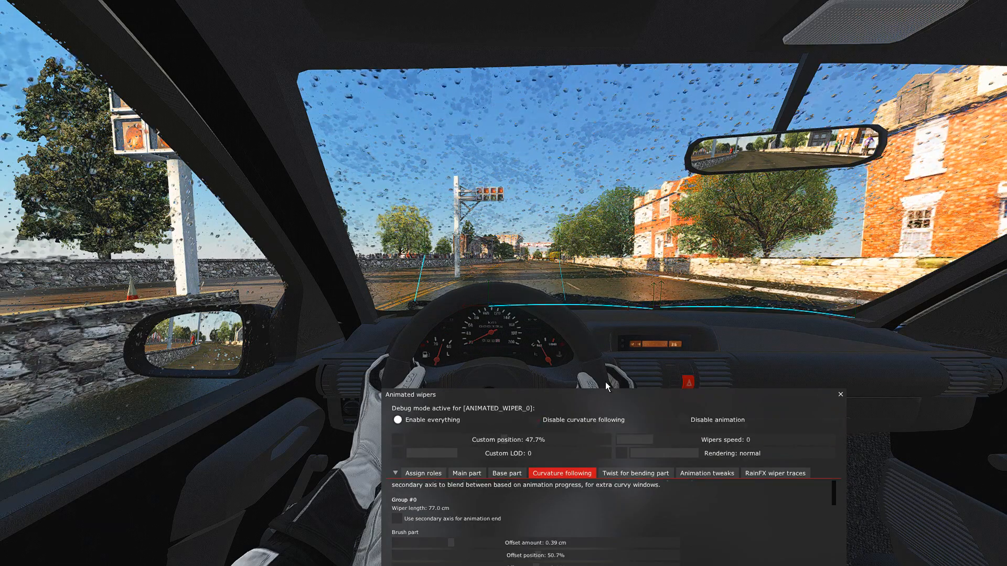
left_click(440, 472)
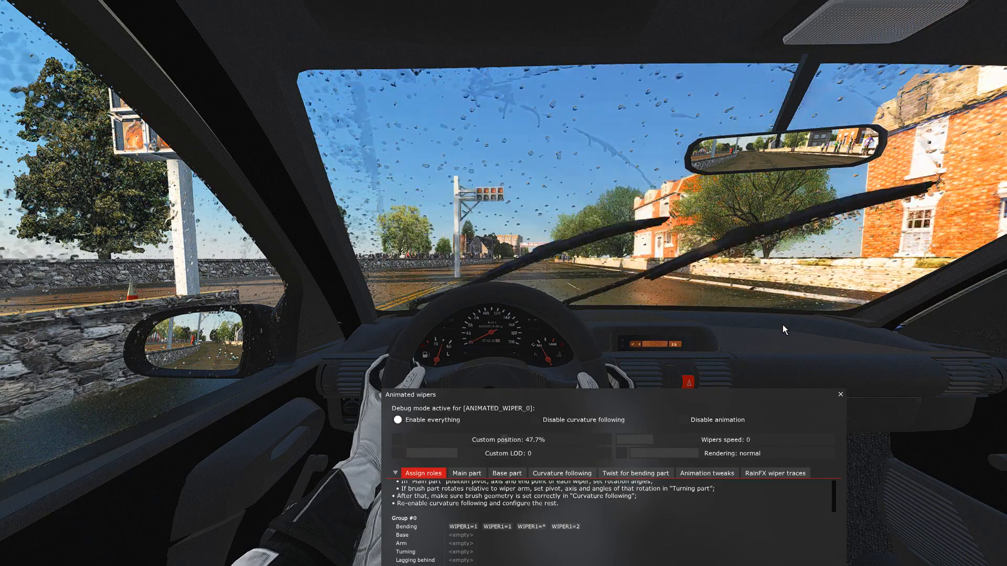
left_click(562, 473)
left_click_drag(624, 398, 646, 403)
left_click(451, 442)
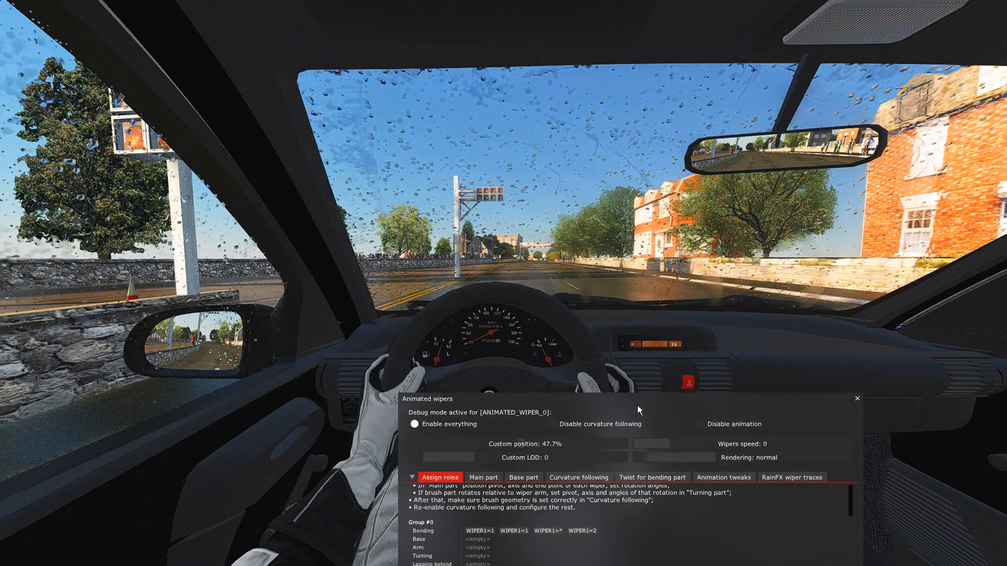
left_click_drag(644, 404, 651, 266)
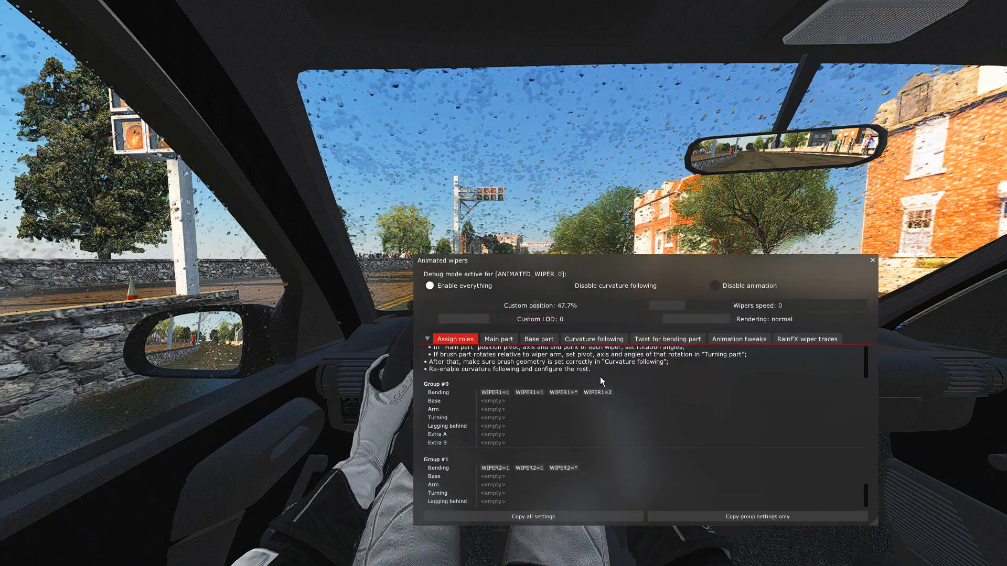
left_click_drag(655, 266, 642, 308)
left_click(571, 406)
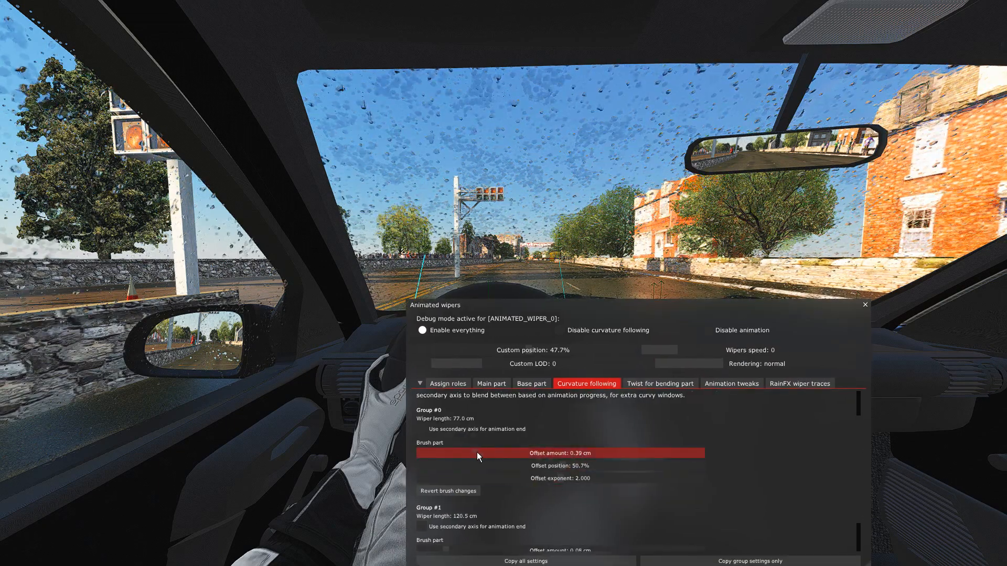
left_click_drag(613, 324, 605, 379)
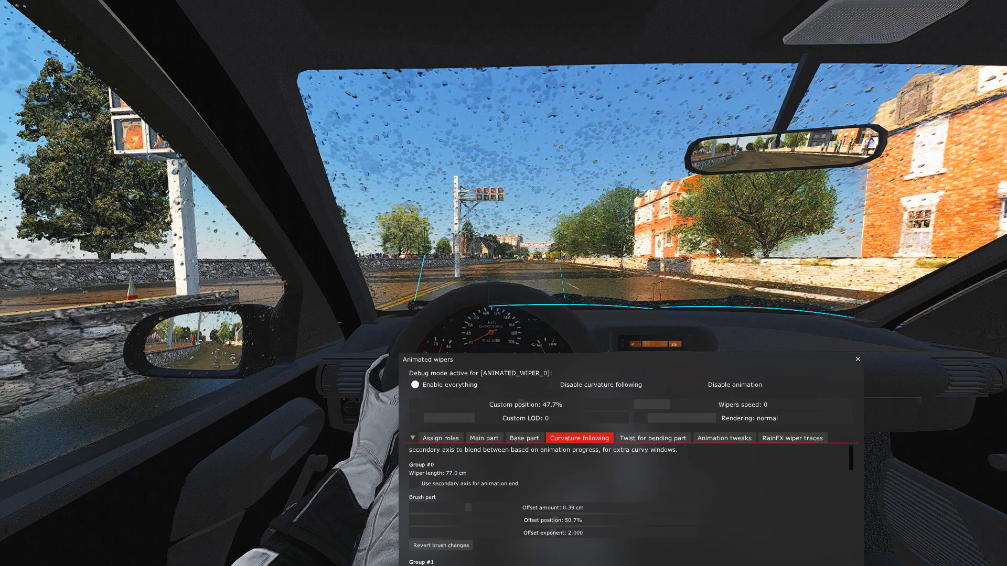
Preview the wipers at a custom position of 63.7% without debug lines, and switch the custom position off again.
left_click_drag(451, 413, 553, 401)
left_click(440, 438)
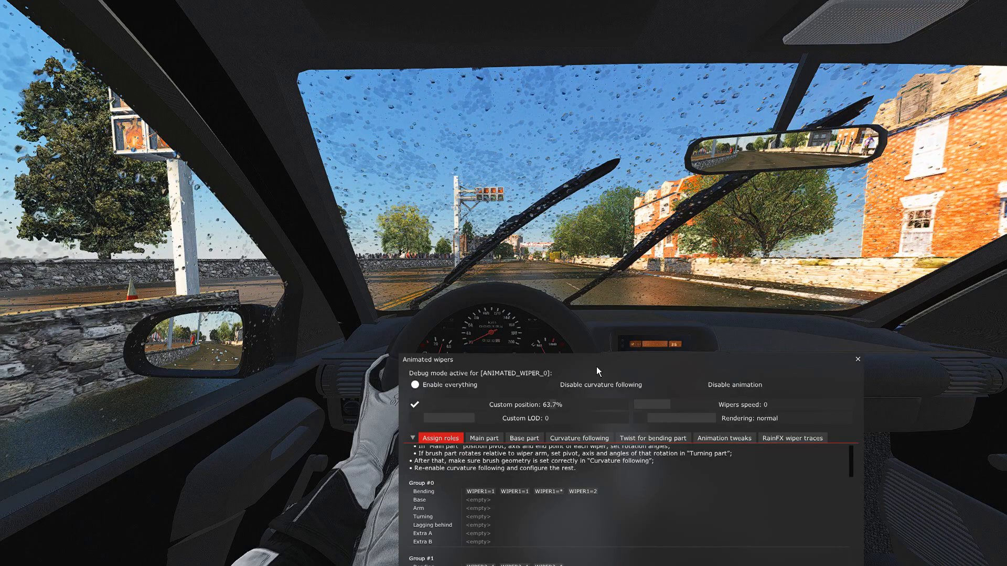
left_click_drag(592, 363, 590, 355)
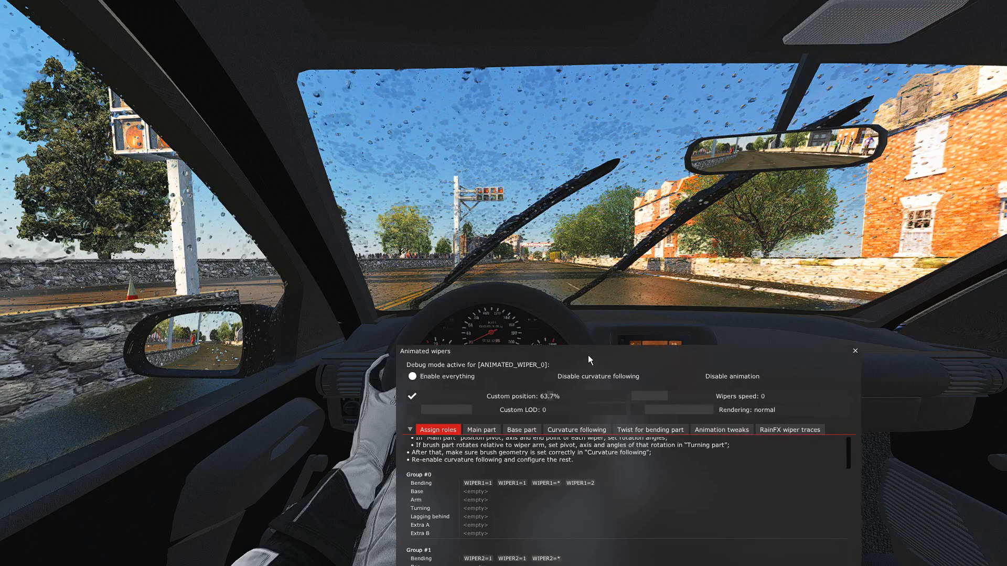
left_click(412, 396)
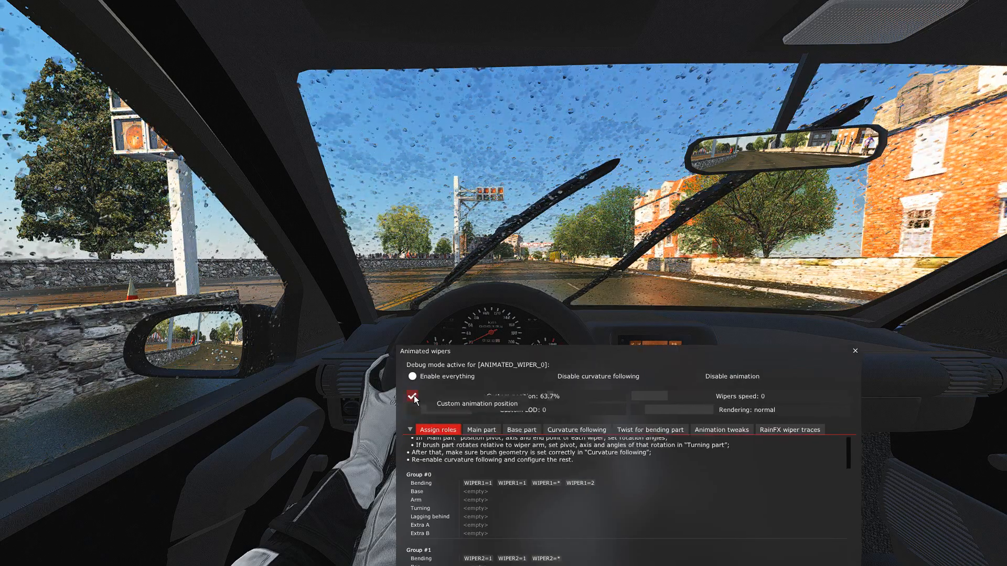
left_click_drag(615, 360, 584, 299)
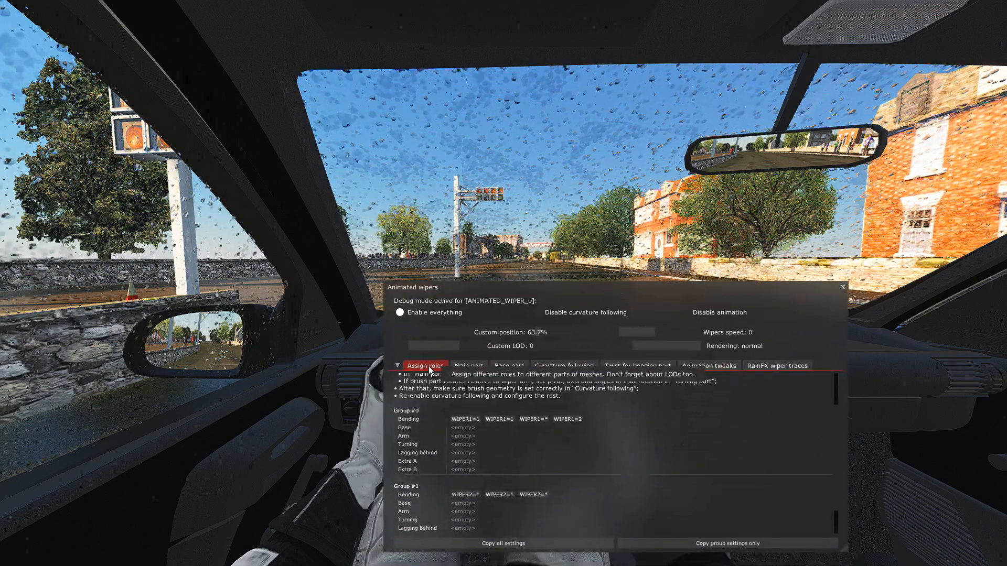
Look through the main part, curvature following and animation tweaks settings of the wipers.
left_click(468, 366)
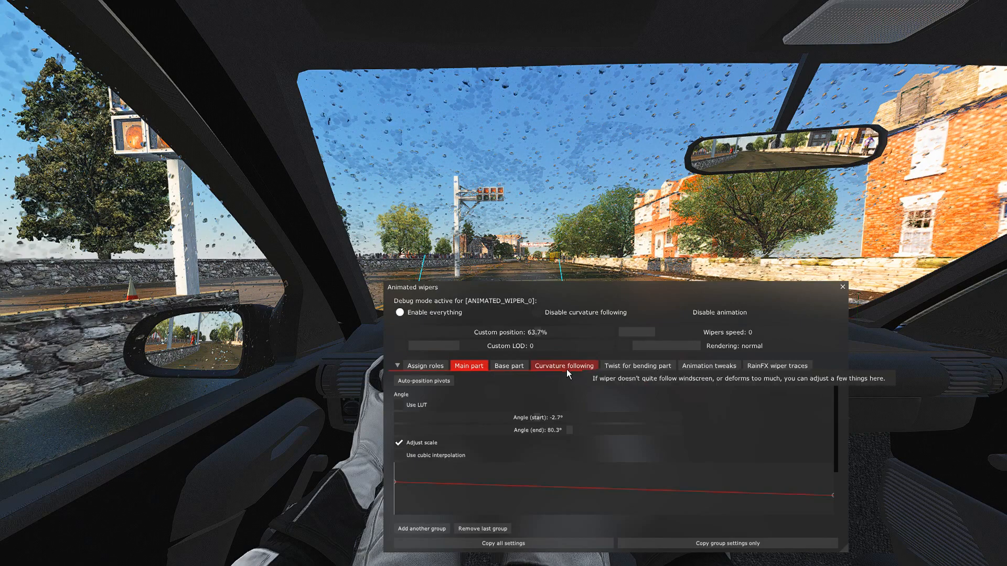
left_click(564, 366)
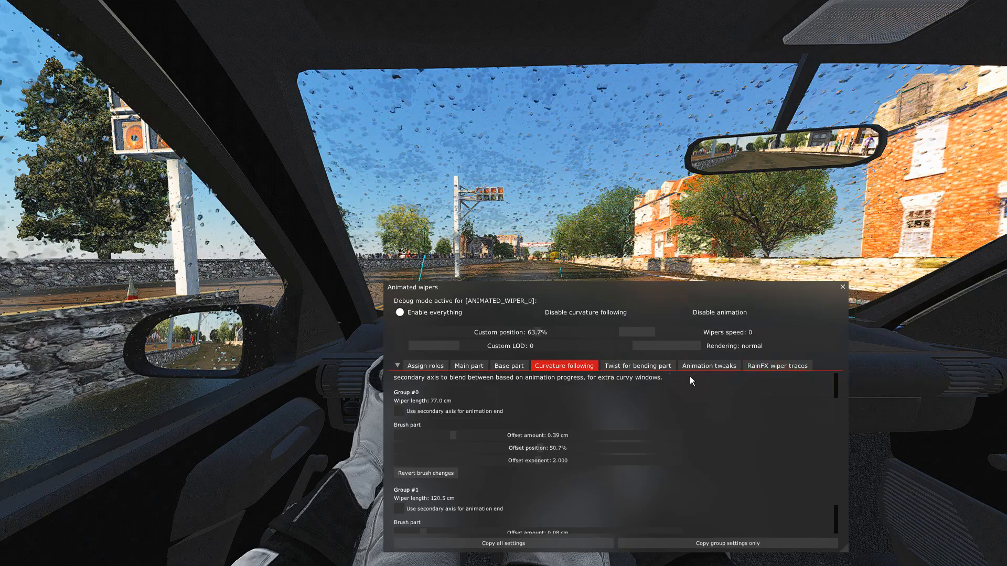
left_click(700, 366)
left_click_drag(591, 298, 618, 320)
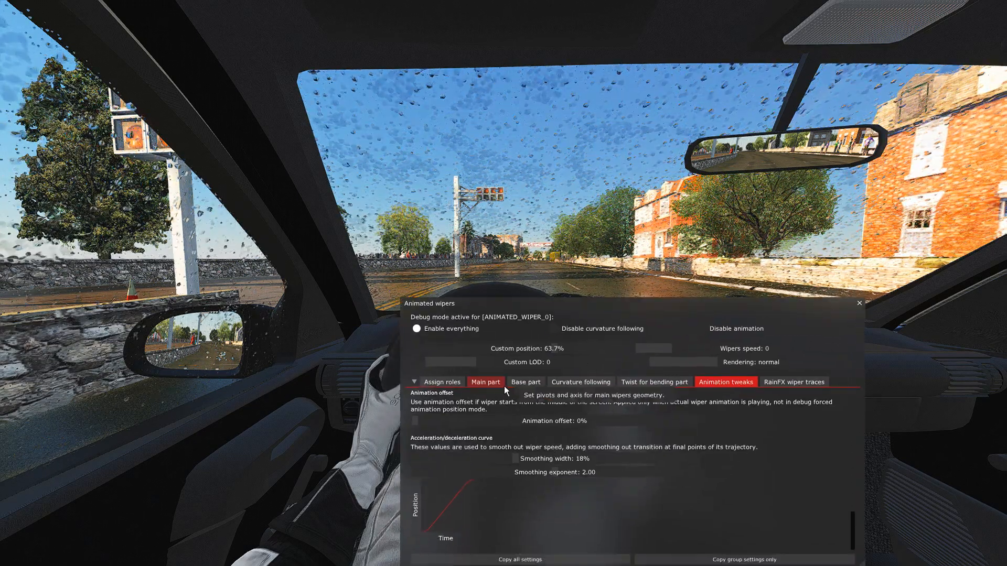
left_click_drag(608, 309, 608, 276)
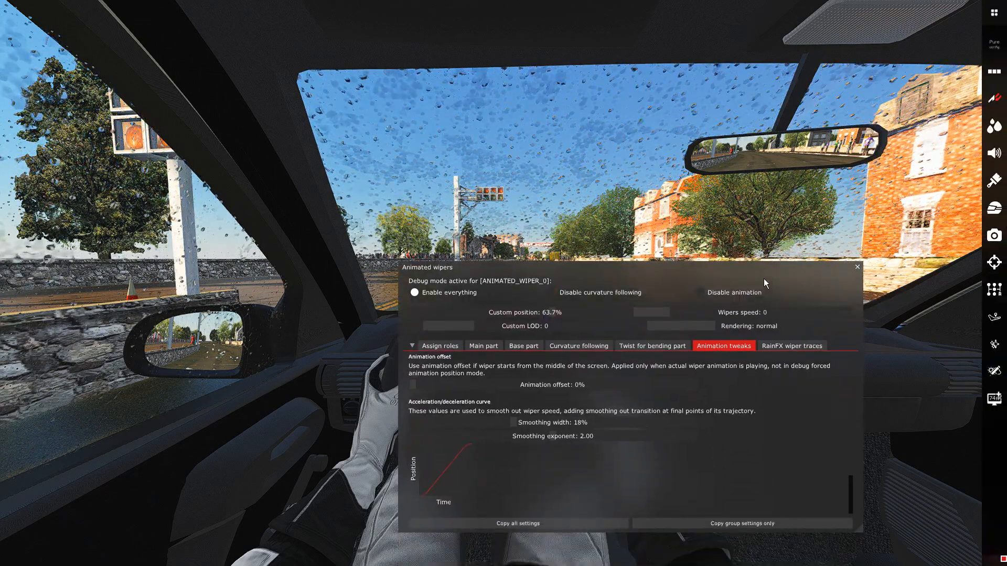
Open Sol Planner and raise the manual wiper control to 3 to watch the wipers at increasing speeds.
left_click_drag(762, 279, 709, 284)
left_click(993, 72)
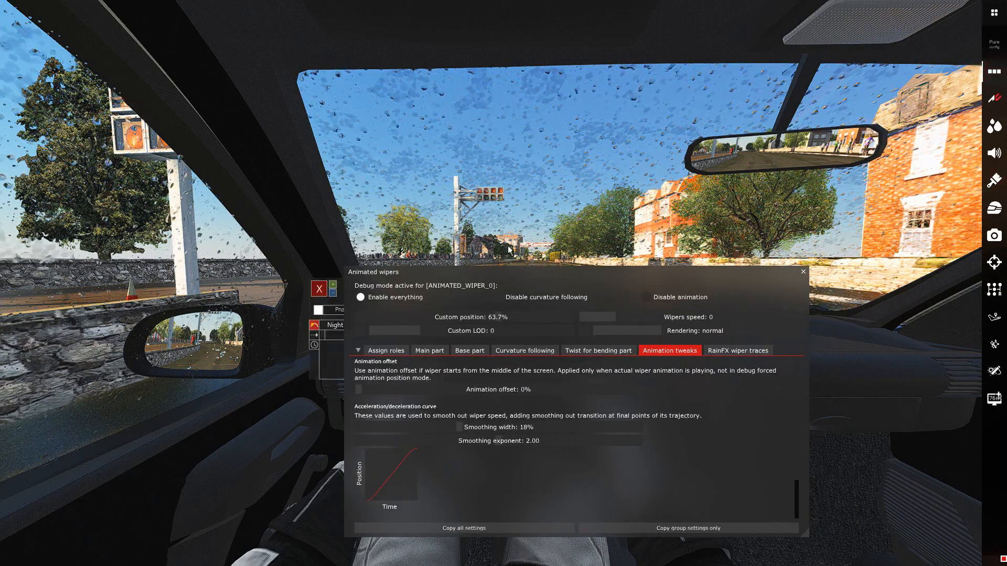
left_click_drag(502, 279, 514, 440)
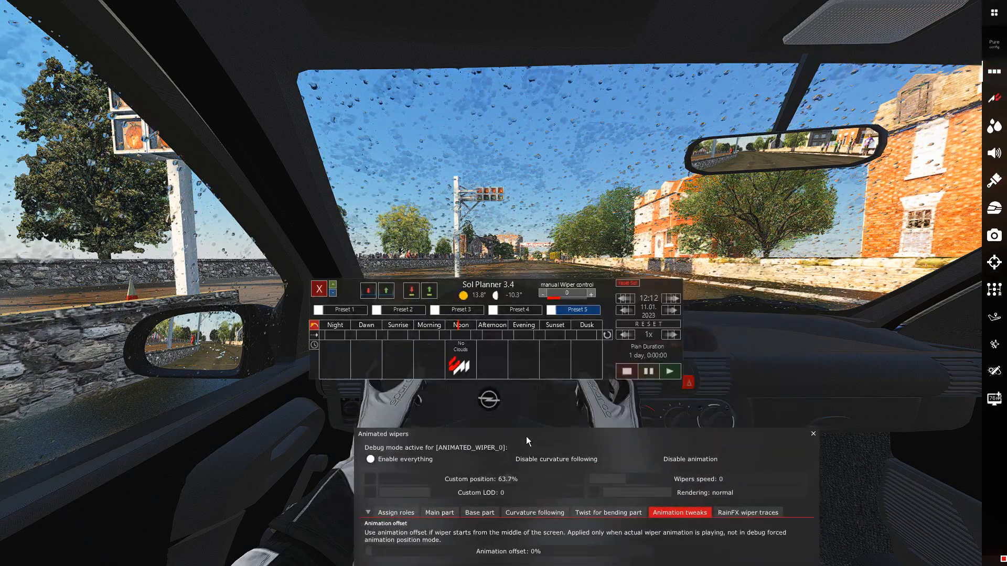
left_click(591, 295)
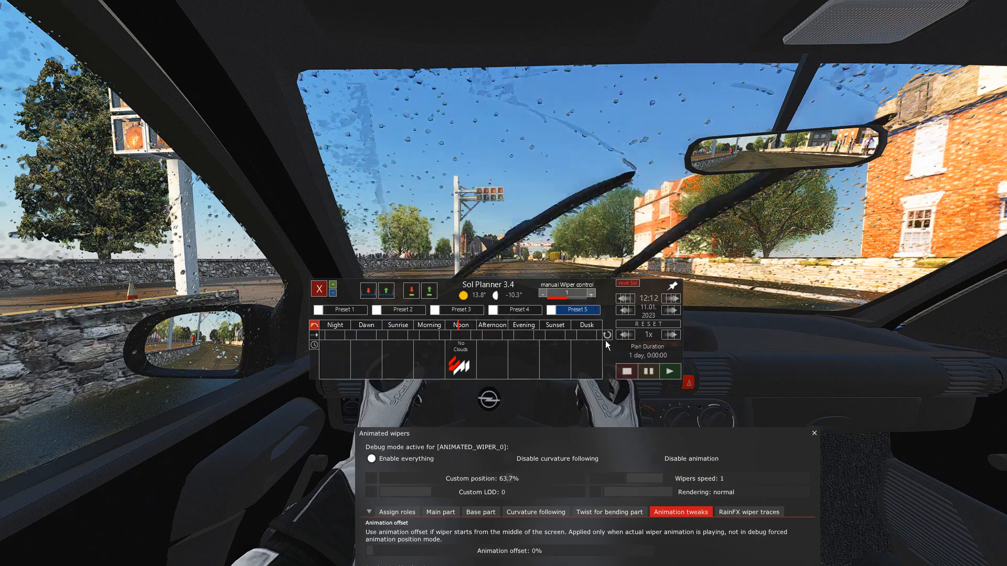
left_click(590, 294)
left_click(590, 294)
left_click(591, 295)
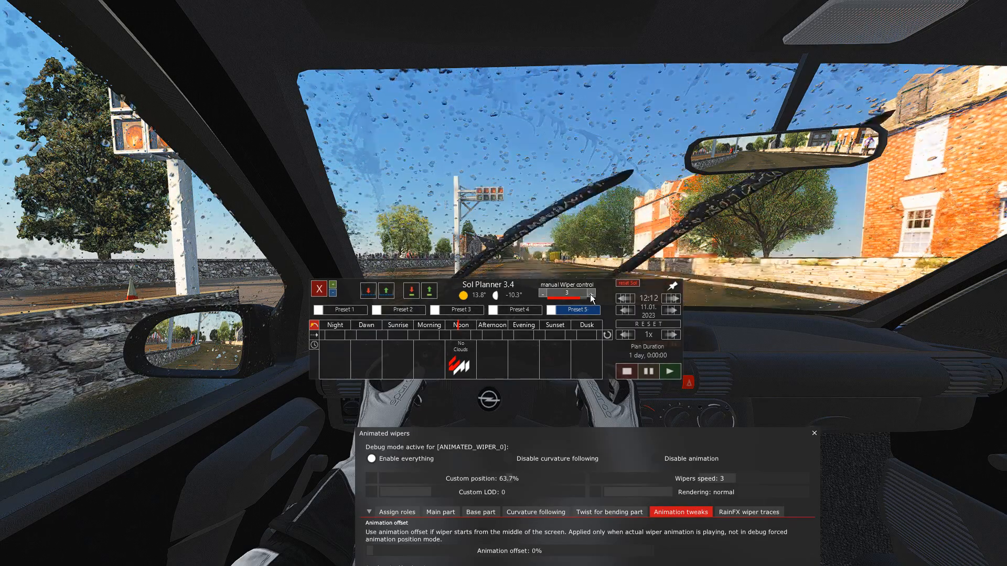
Return the manual wiper control to 0, close Sol Planner and bring the animation tweaks settings back into view.
left_click(542, 294)
left_click(543, 294)
left_click(542, 294)
left_click(542, 294)
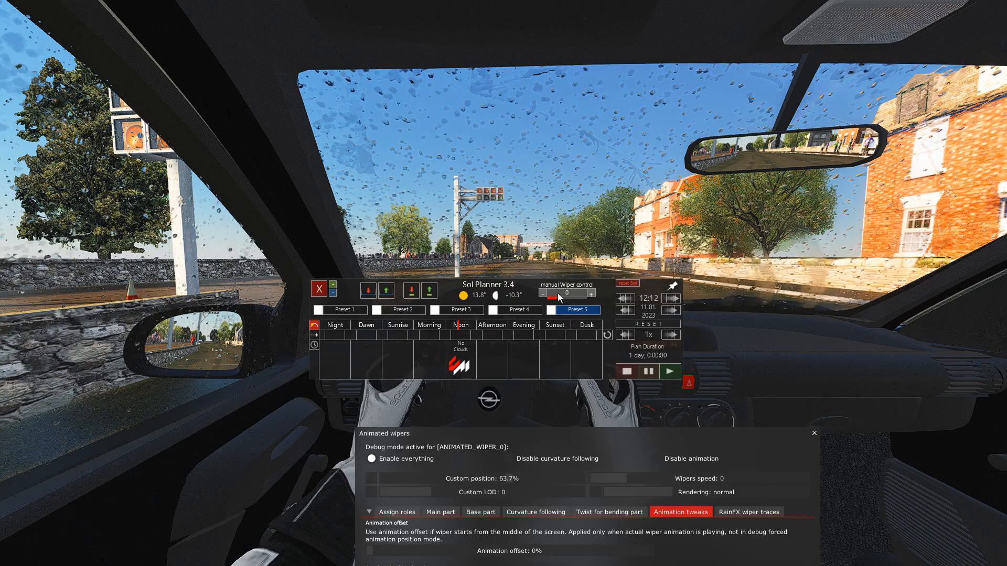
left_click(319, 289)
left_click_drag(615, 431, 617, 314)
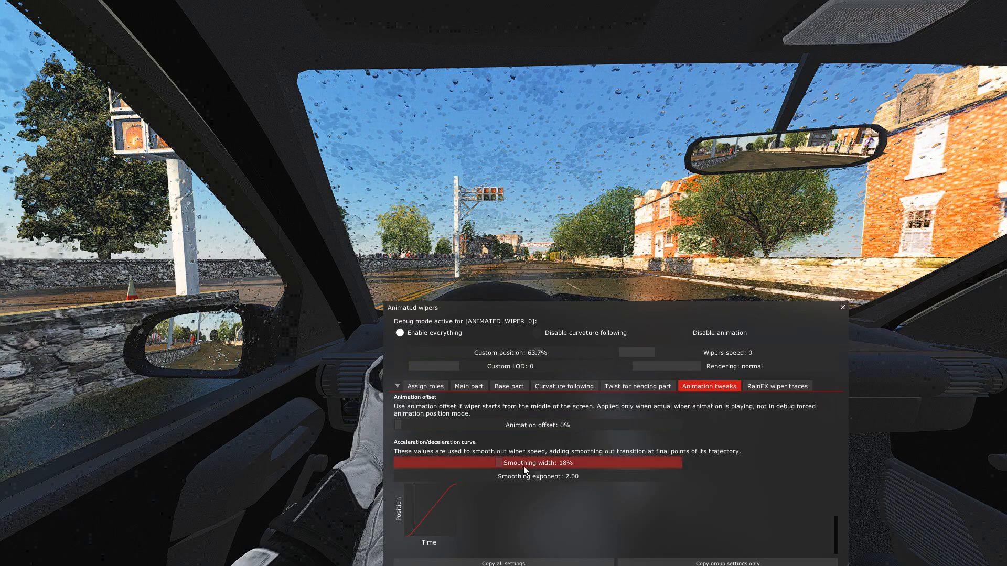
Run the wipers with the smoothing width raised to 38% and to 50% to compare their motion.
key("w")
key("w")
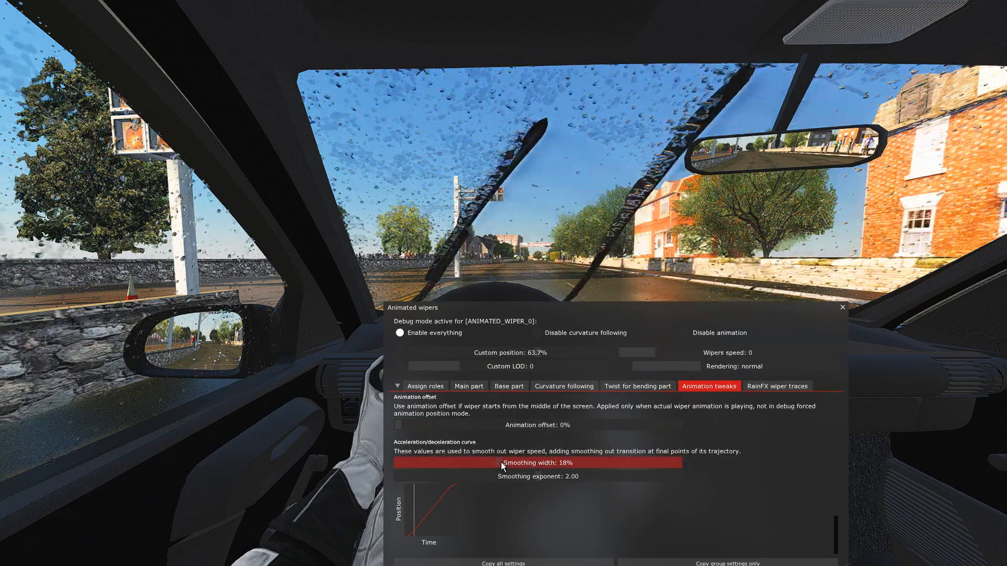
left_click_drag(500, 466, 617, 459)
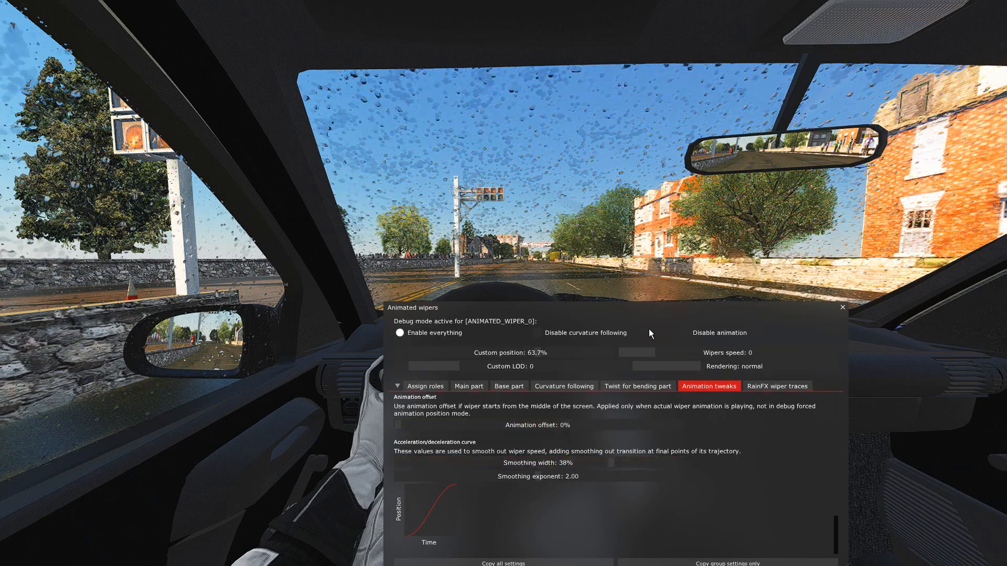
left_click_drag(666, 315, 665, 326)
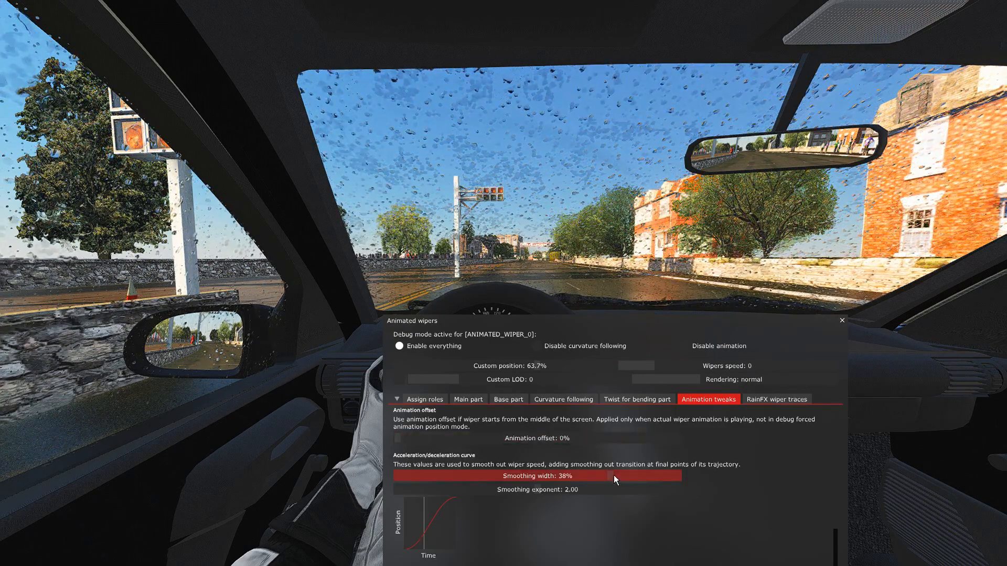
left_click_drag(612, 476, 679, 477)
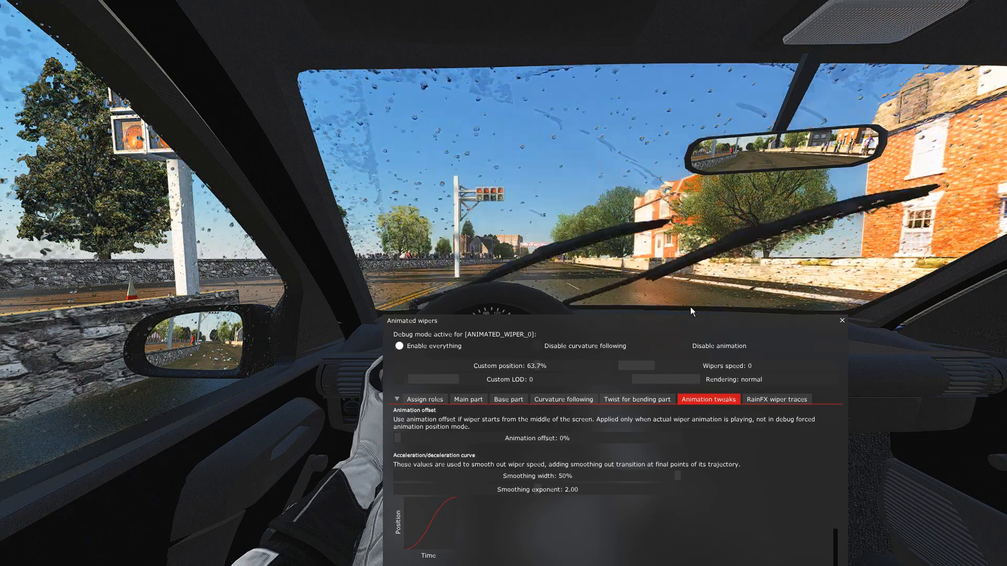
Try the wiper motion with the smoothing width lowered to 0%, and set the width to 18%.
left_click_drag(610, 477, 482, 478)
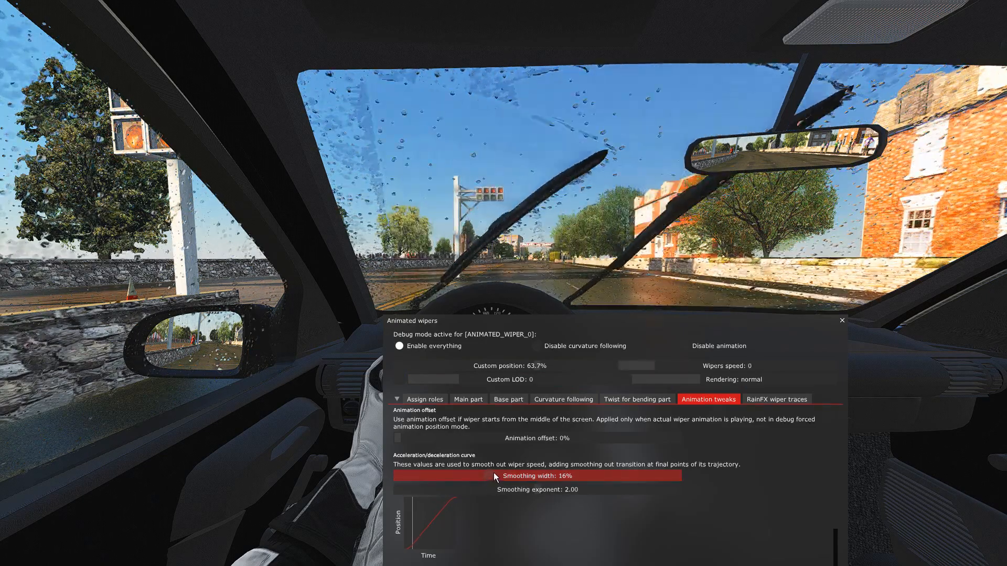
left_click_drag(482, 477, 408, 477)
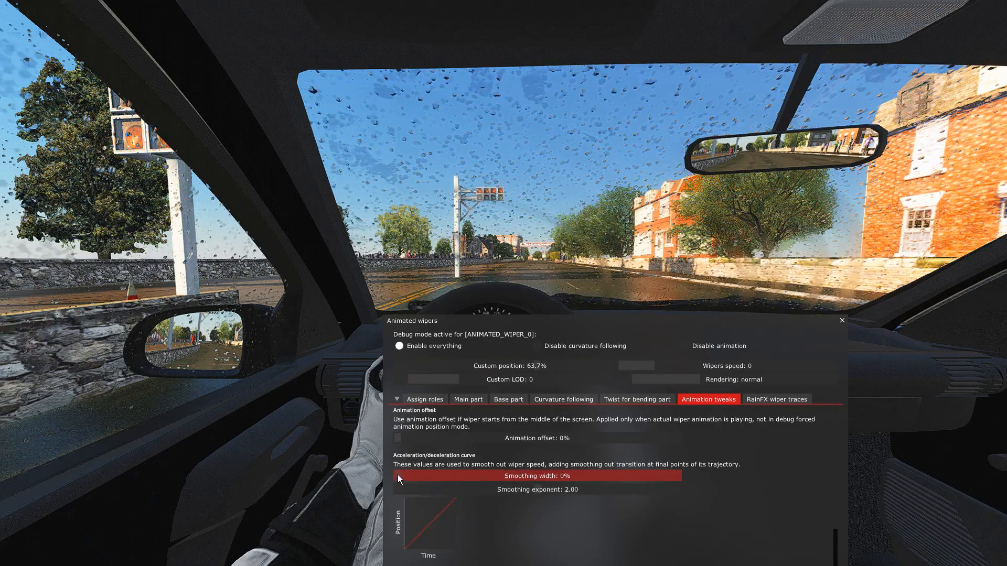
left_click_drag(647, 325, 650, 305)
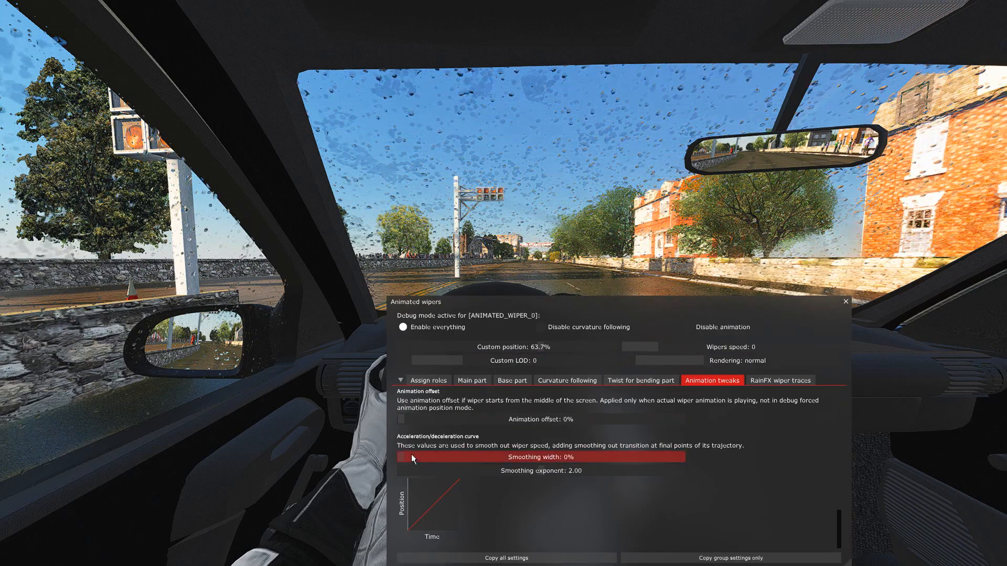
left_click_drag(404, 458, 502, 457)
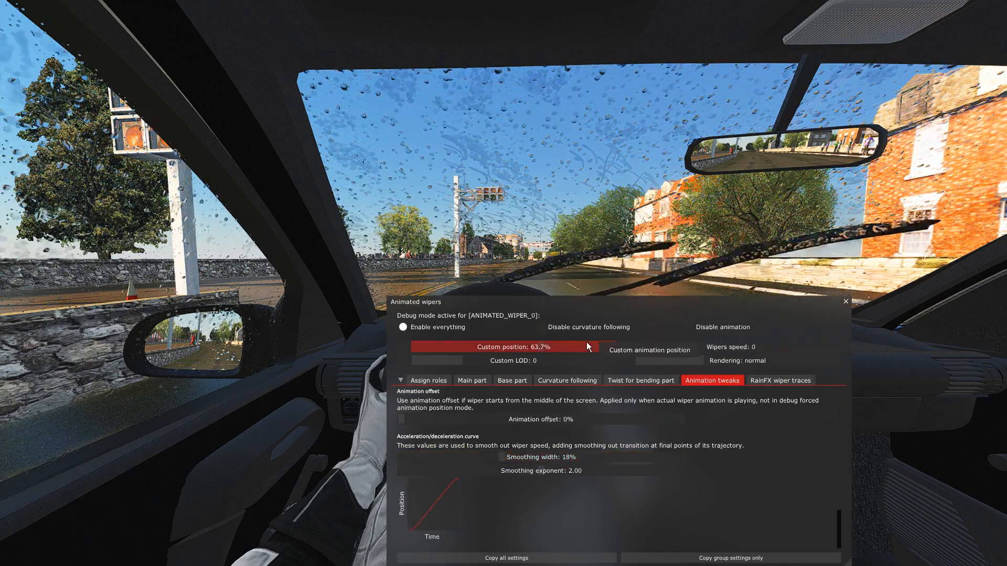
Set the smoothing exponent to 1.00 and the smoothing width to 0% to make the acceleration curve linear.
left_click_drag(626, 312, 634, 276)
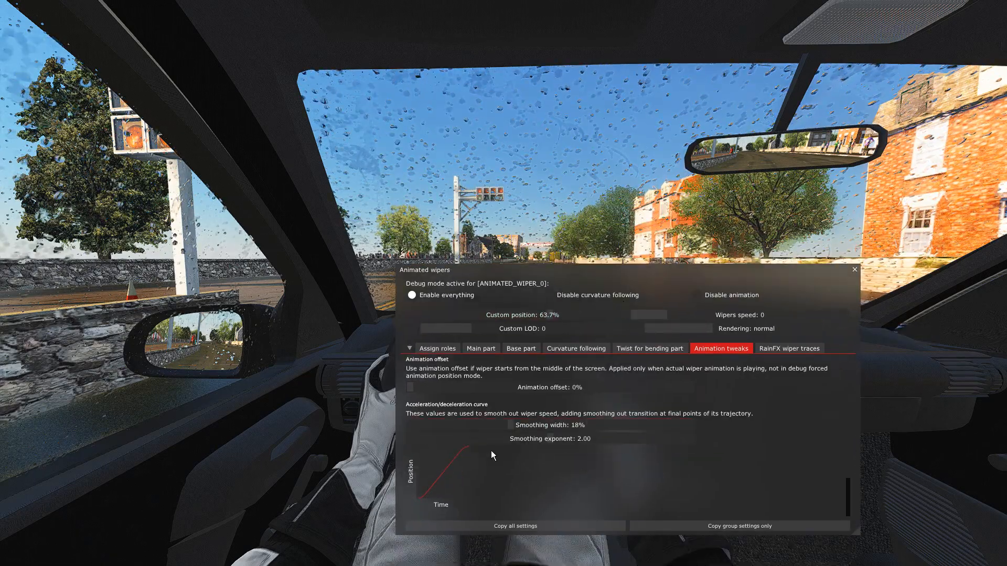
left_click_drag(554, 438, 398, 446)
left_click_drag(636, 272, 642, 300)
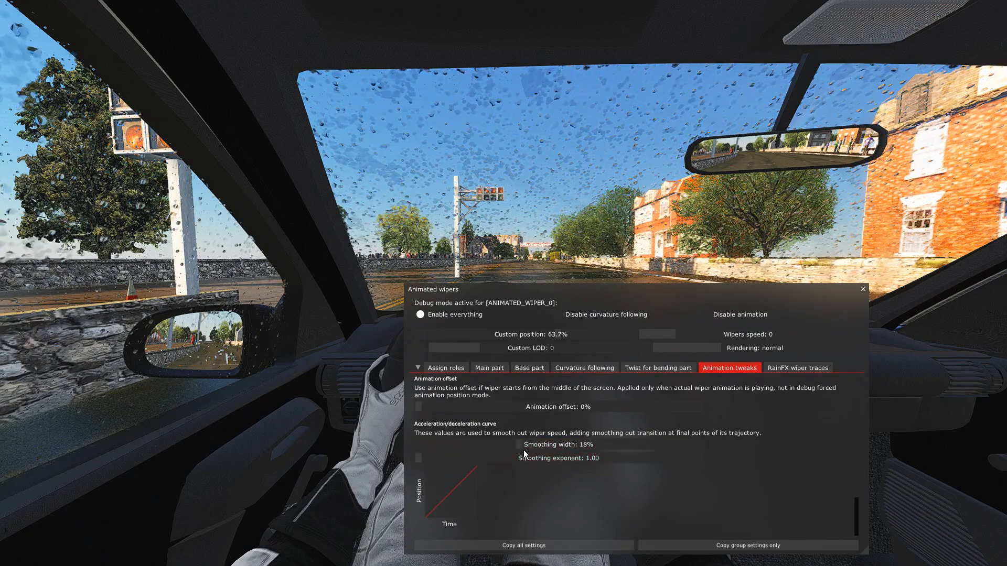
left_click_drag(520, 445, 408, 445)
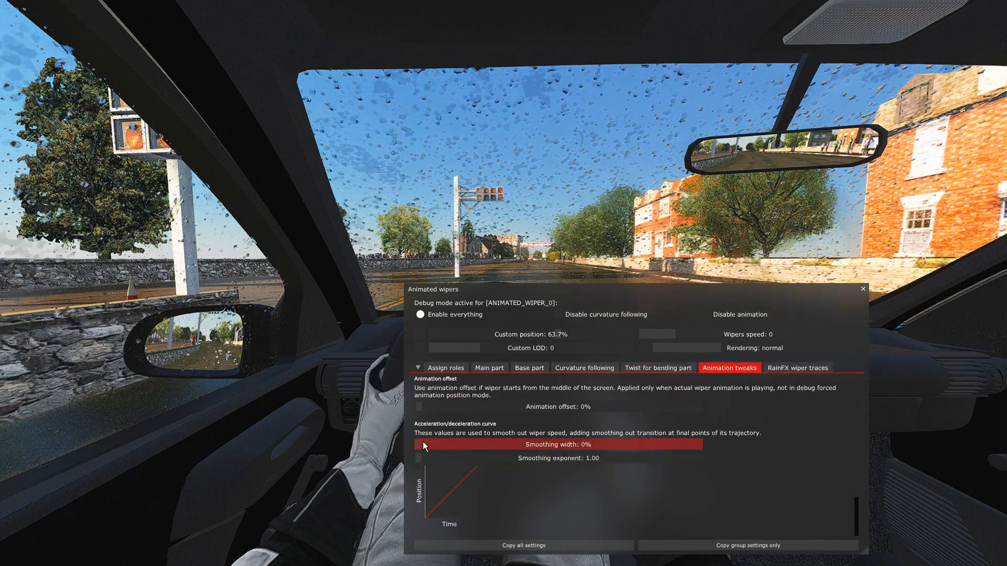
mouse_move(419, 445)
left_mouse_down()
mouse_move(709, 441)
mouse_move(419, 445)
left_mouse_up()
Raise the activation lag to 0.999 and keep the windscreen clear to watch how the wipers start.
left_click_drag(653, 286, 666, 235)
scroll(570, 445, "down", 3)
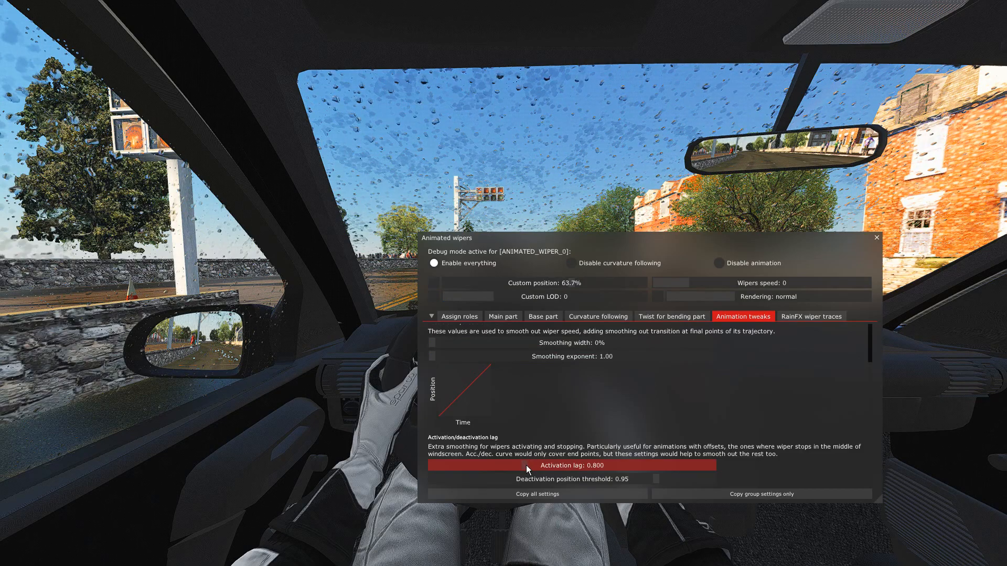
left_click_drag(526, 465, 710, 464)
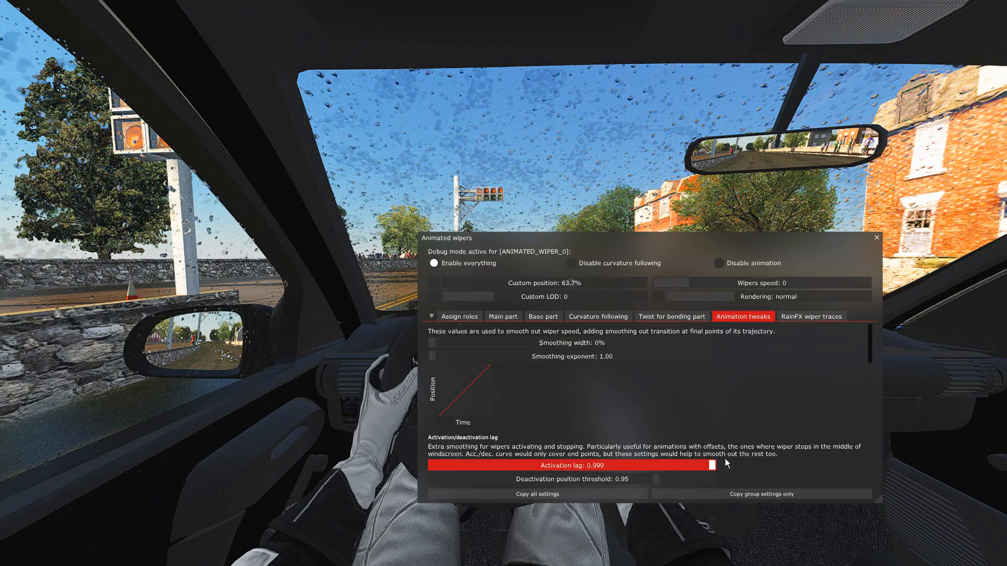
left_click_drag(657, 241, 629, 366)
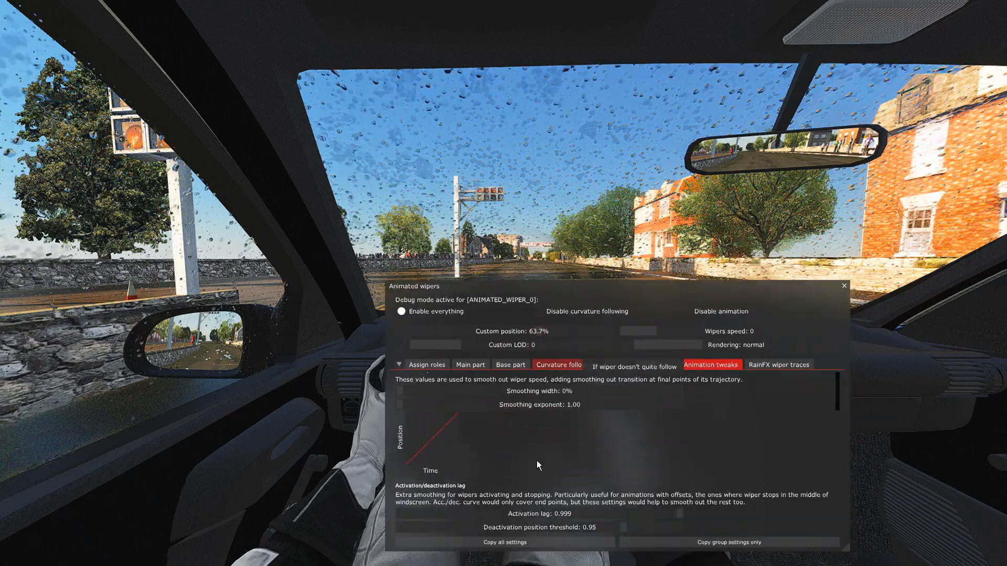
Lower the activation lag to 0.000 and watch the wipers start and stop without smoothing.
left_click_drag(566, 514, 518, 516)
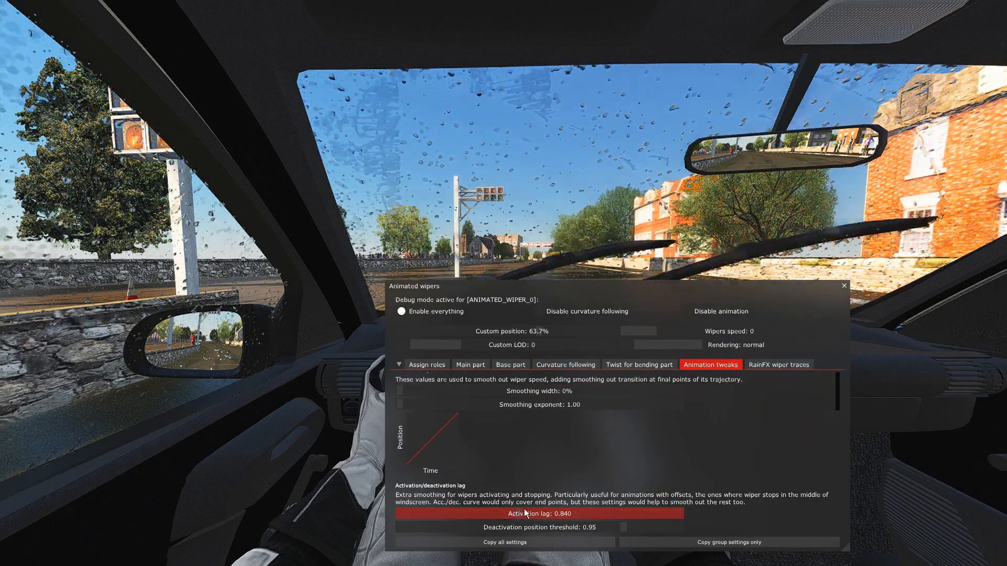
left_click_drag(513, 514, 387, 512)
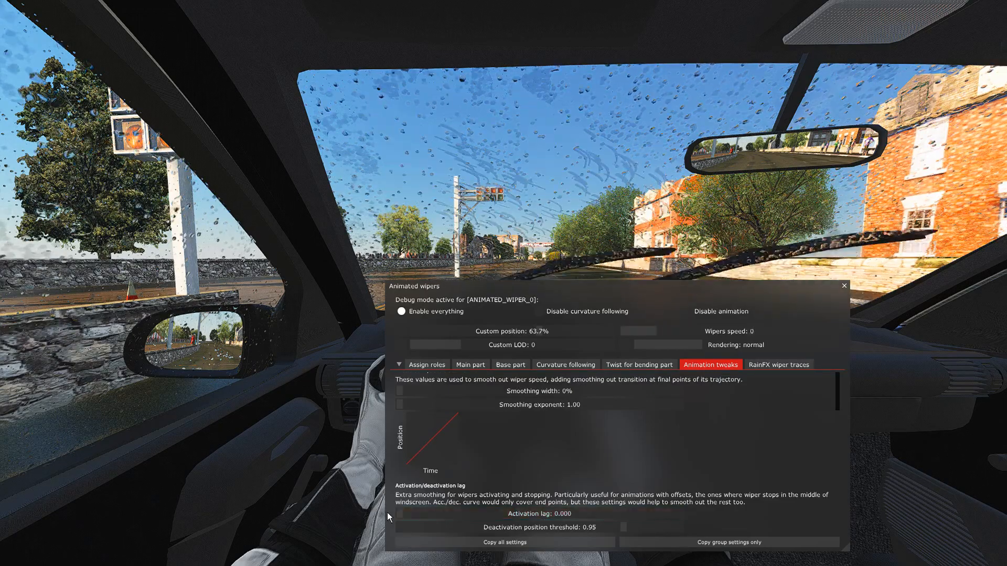
left_click_drag(638, 305, 613, 414)
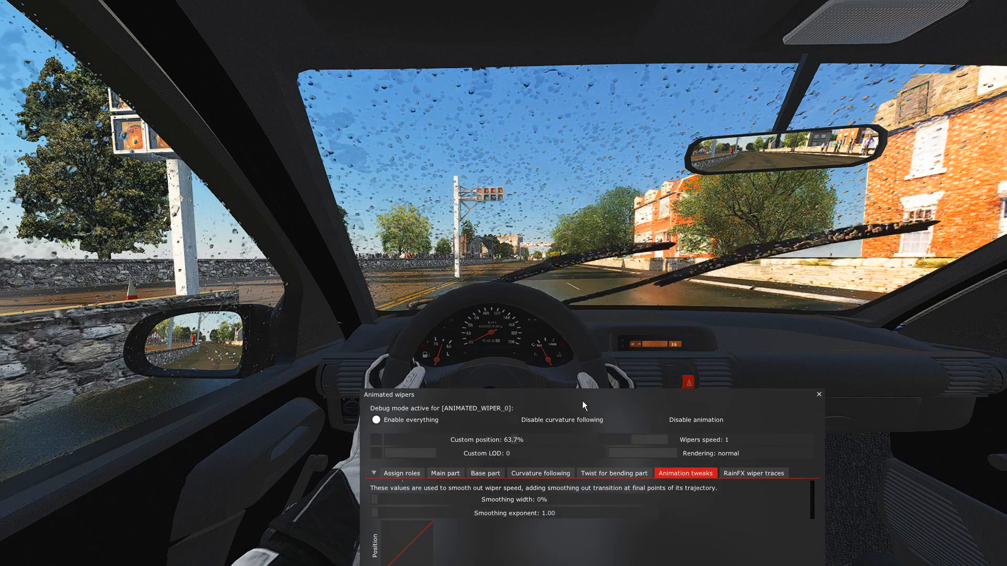
left_click_drag(590, 401, 627, 263)
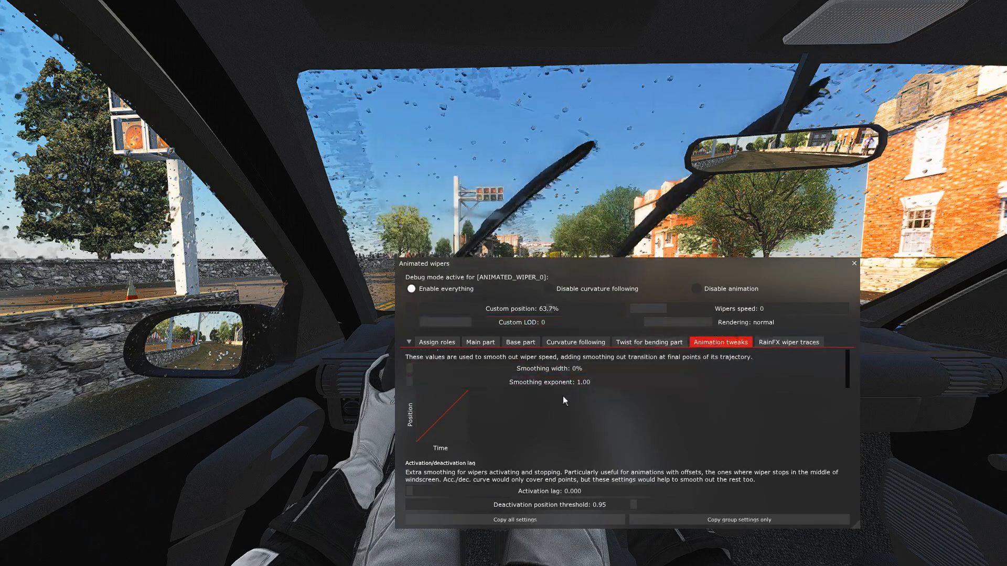
Set the activation lag back to 0.999 and switch the wipers on and off to compare the response.
left_click_drag(416, 492, 705, 490)
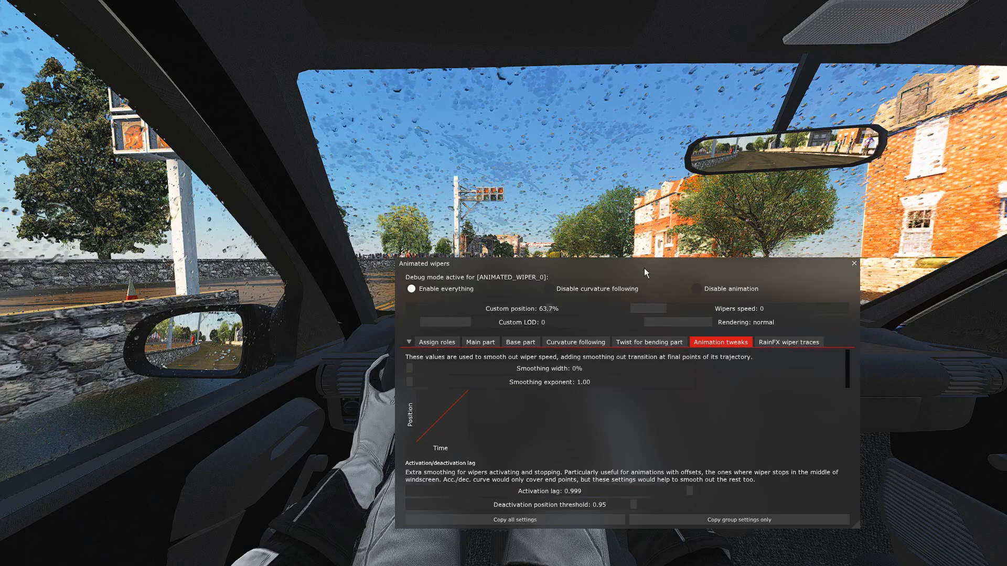
left_click_drag(632, 271, 607, 326)
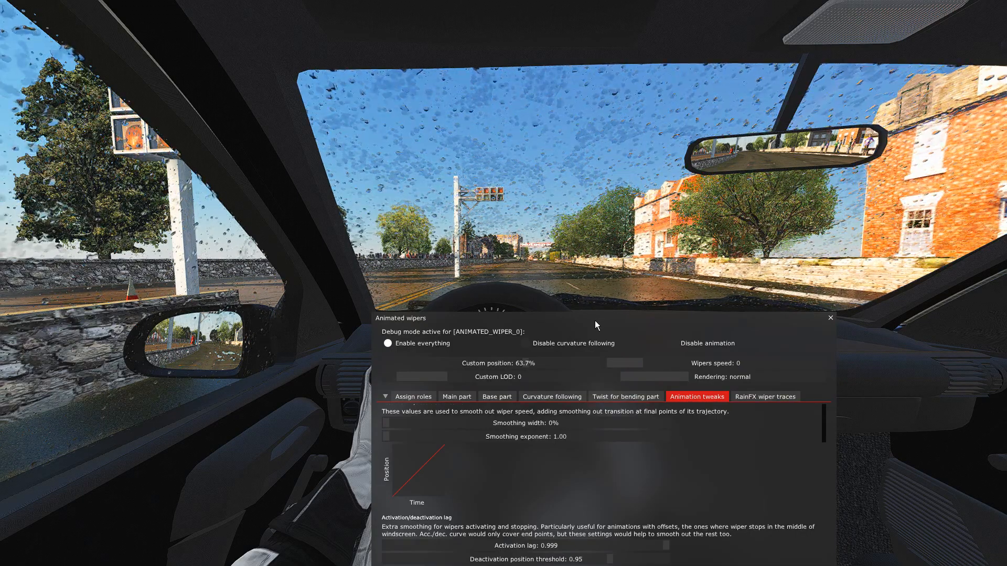
key("w")
key("w")
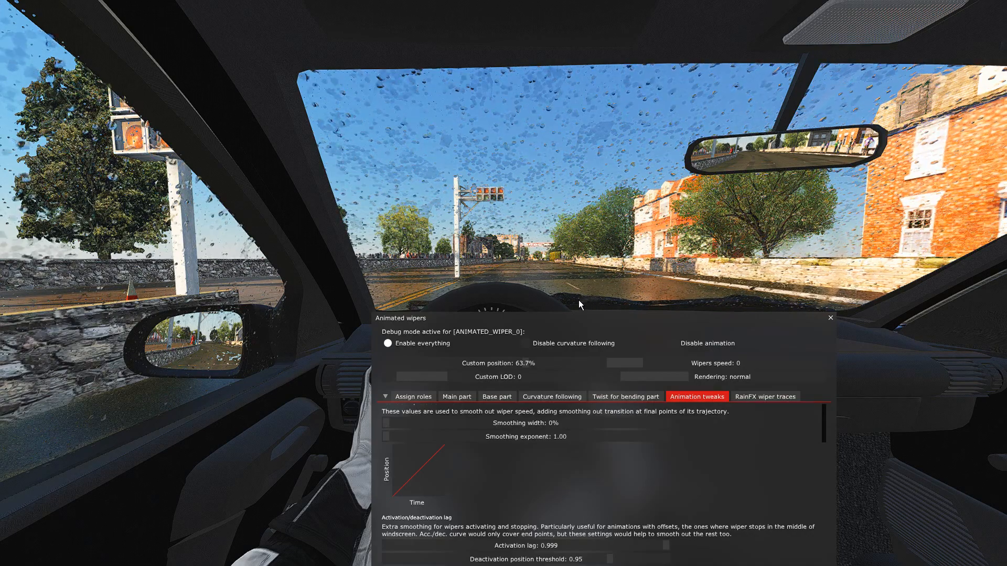
Set the activation lag to 0.800 and observe the wipers with the windscreen in view.
left_click_drag(594, 322, 599, 201)
left_click_drag(670, 425, 483, 437)
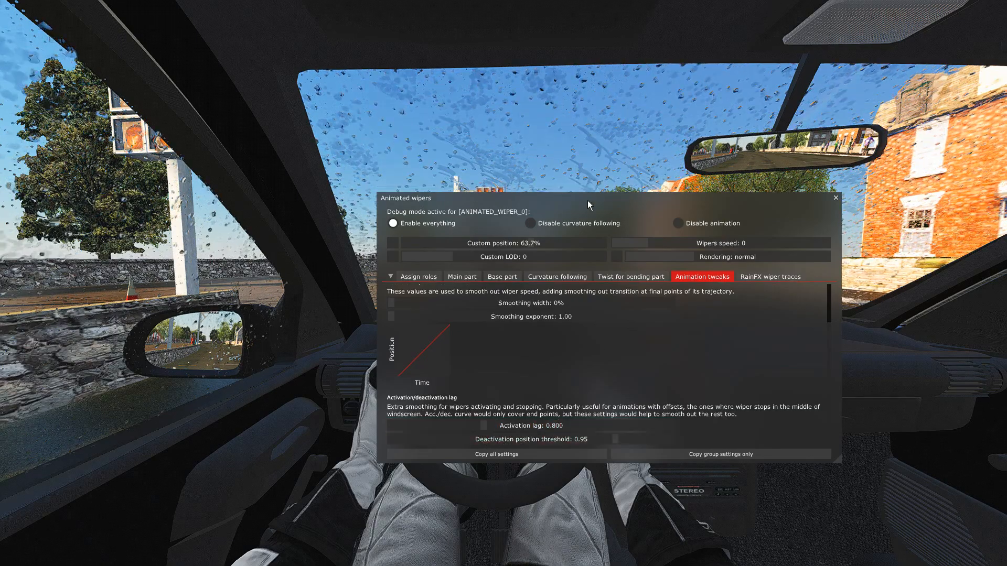
left_click_drag(587, 199, 592, 347)
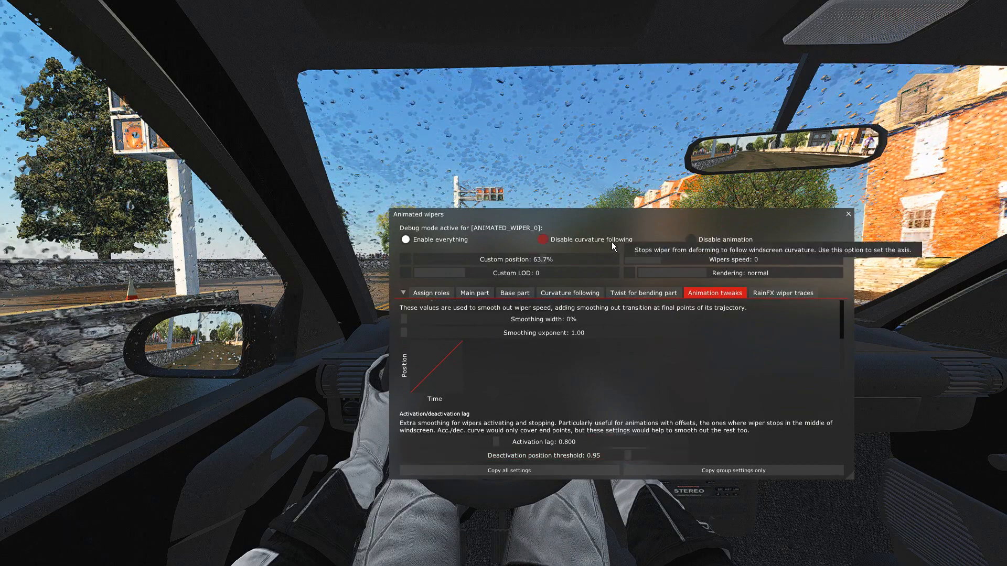
Try deactivation position thresholds of 1.00 and 0.75, run the wipers with an activation lag of 0.999, and lower the lag again.
left_click_drag(623, 225, 633, 209)
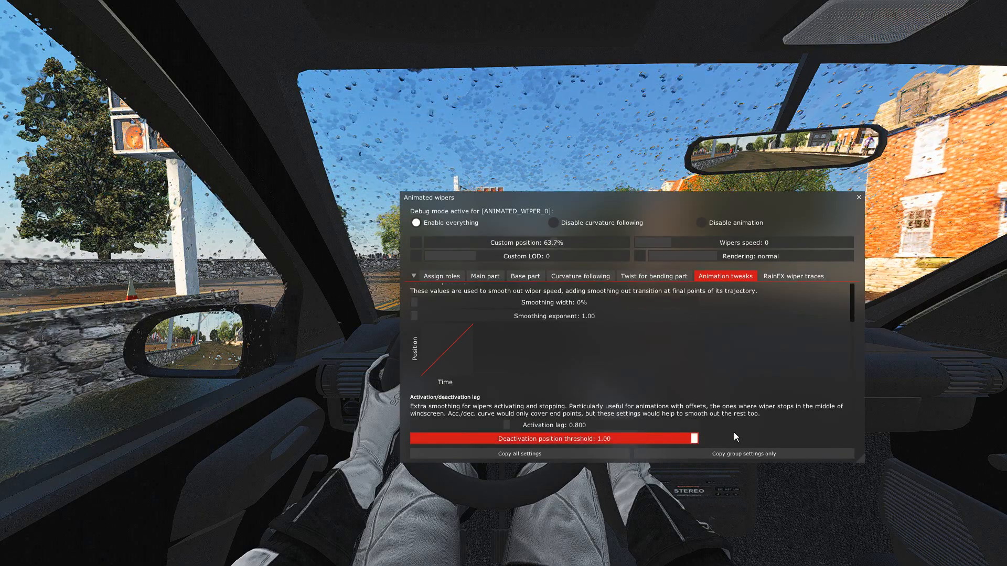
left_click_drag(628, 209, 650, 292)
left_click_drag(550, 512, 680, 509)
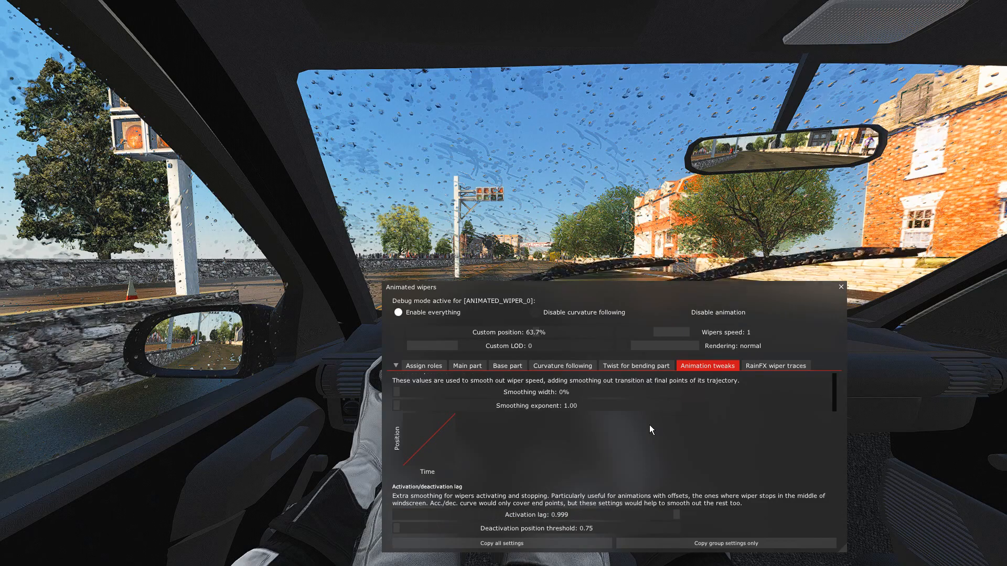
key("w")
left_click_drag(576, 517, 489, 533)
Look over the assigned roles and the main part settings, checking the scale curve's end point while the wipers run.
scroll(597, 448, "up", 2)
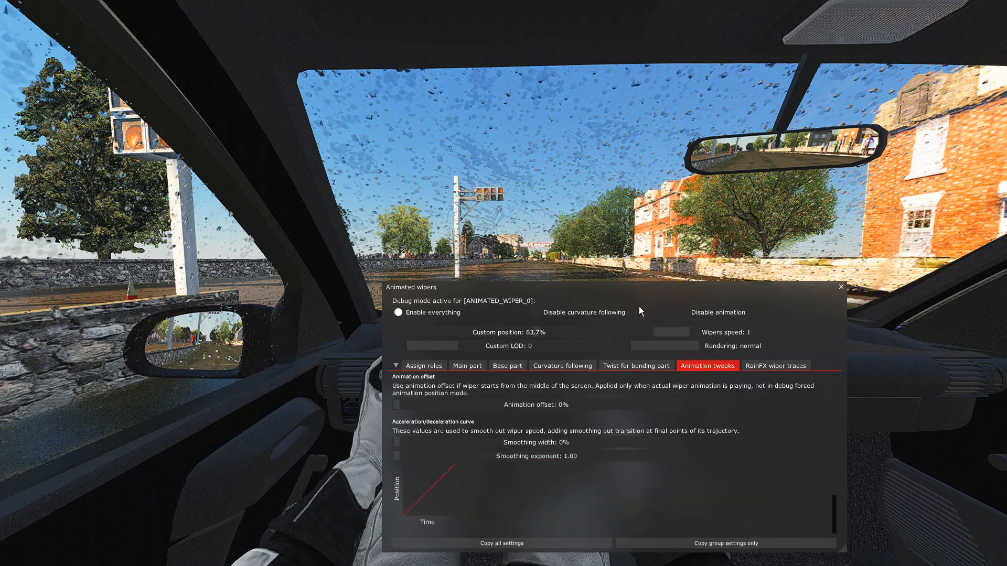
left_click_drag(629, 295, 615, 382)
left_click(426, 452)
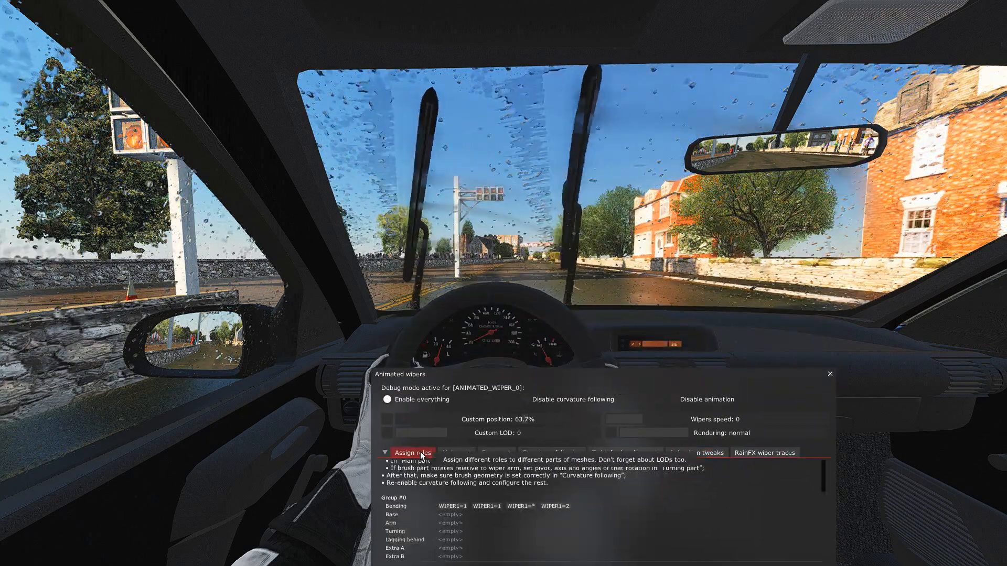
left_click_drag(498, 462, 540, 369)
left_click(497, 360)
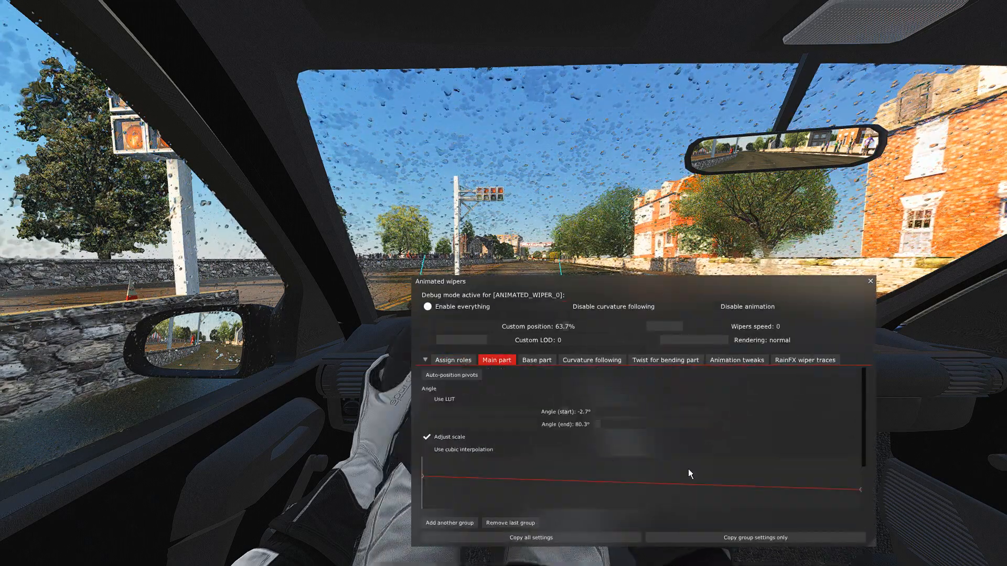
mouse_move(859, 489)
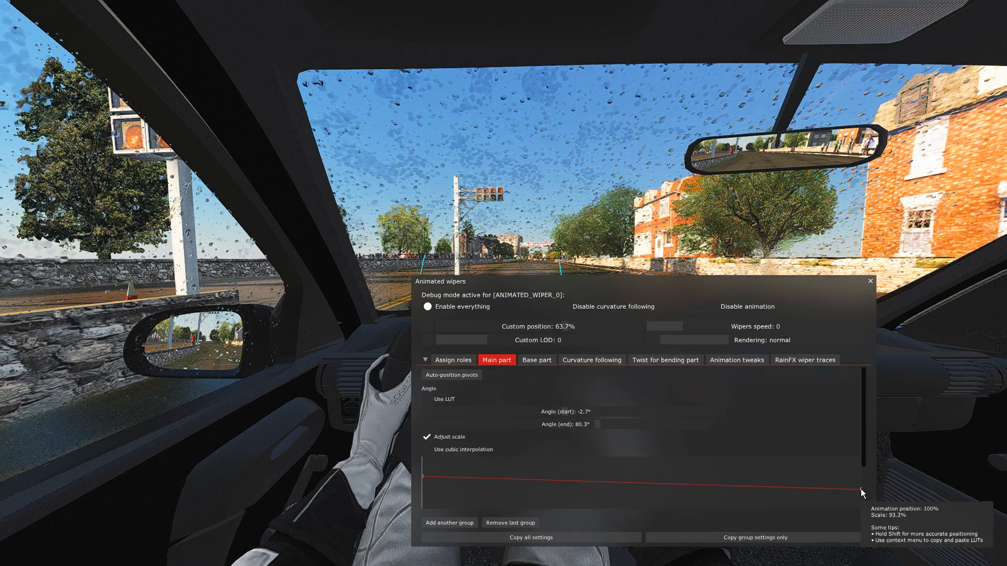
left_click_drag(632, 296, 611, 389)
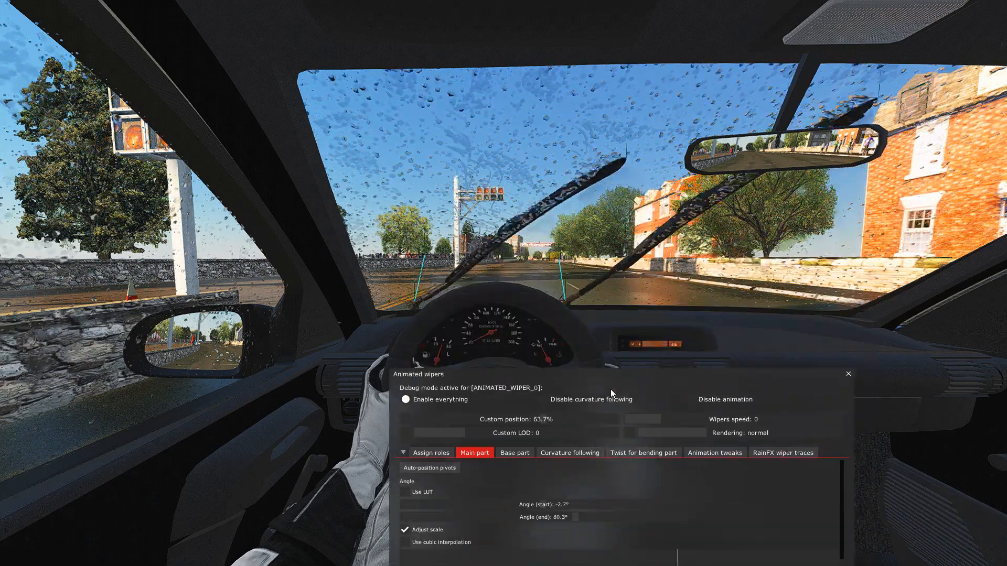
Review the mesh role assignments of both wiper groups and bring the main part settings back into view.
left_click(433, 452)
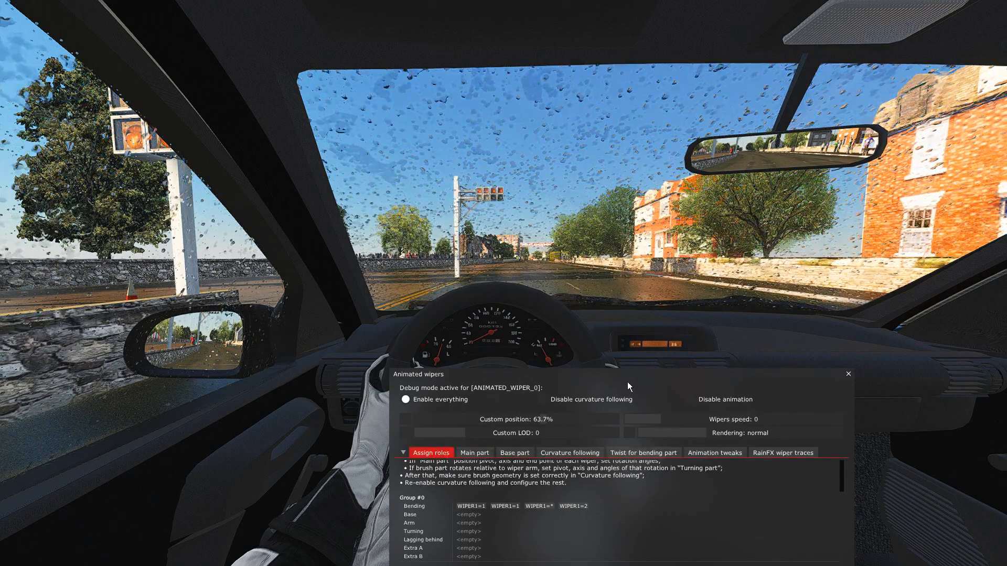
left_click_drag(627, 380, 626, 222)
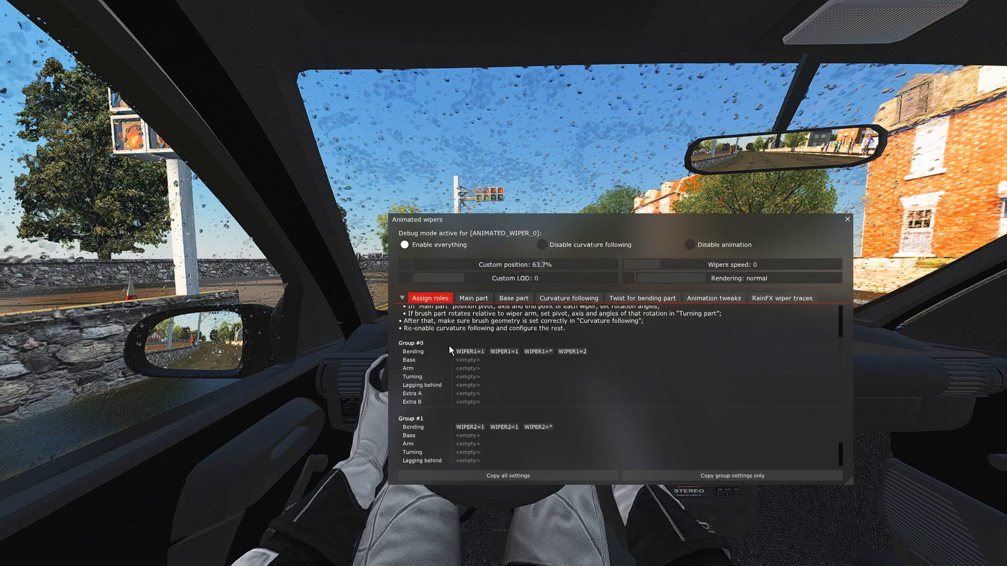
scroll(447, 352, "down", 2)
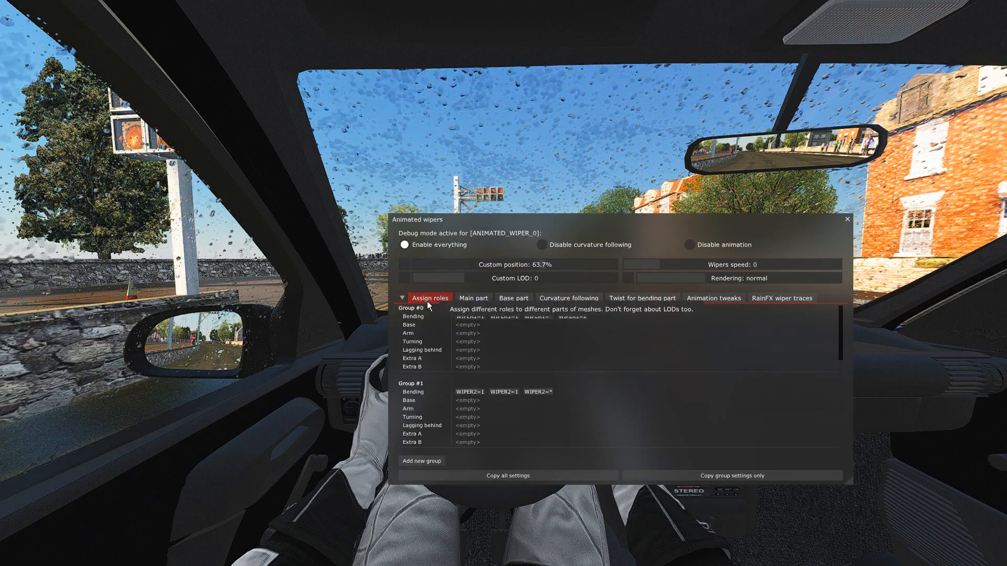
left_click(480, 300)
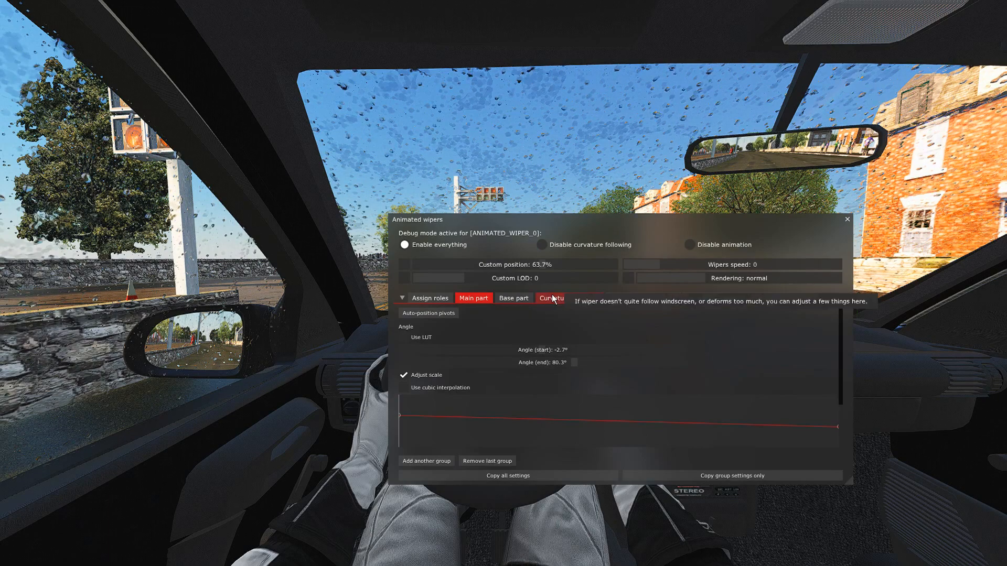
left_click_drag(613, 227, 599, 233)
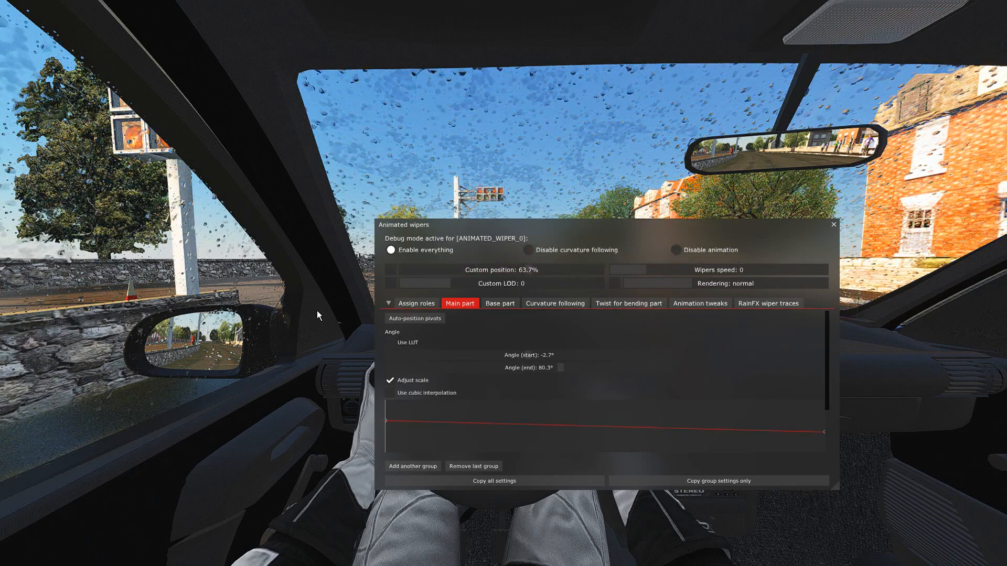
Move the wiper settings window clear of the windscreen view, disable Debug rain in the weather debug settings, and close them.
mouse_move(595, 231)
left_mouse_down()
mouse_move(587, 249)
mouse_move(589, 232)
left_mouse_up()
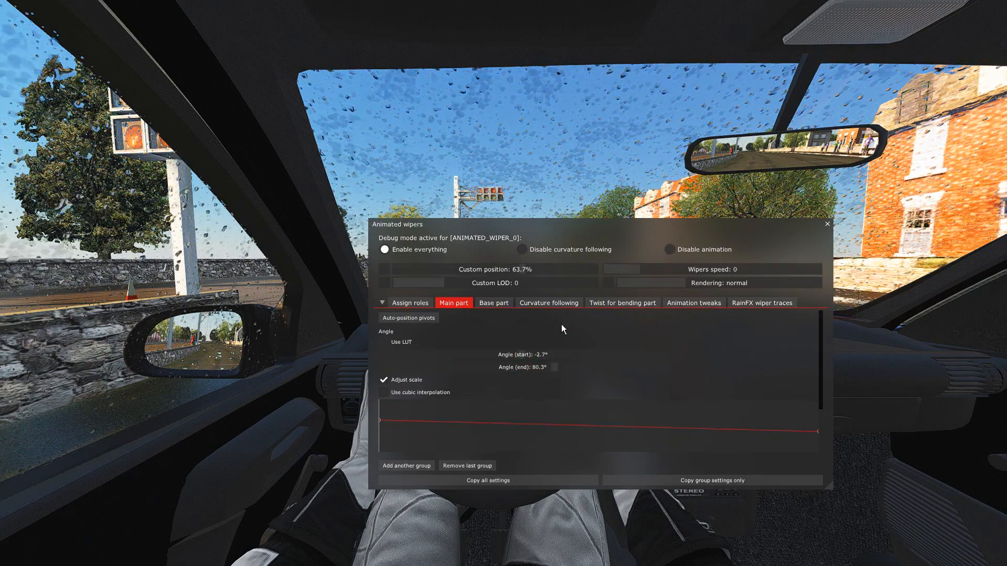
left_click_drag(630, 250, 567, 339)
mouse_move(1001, 278)
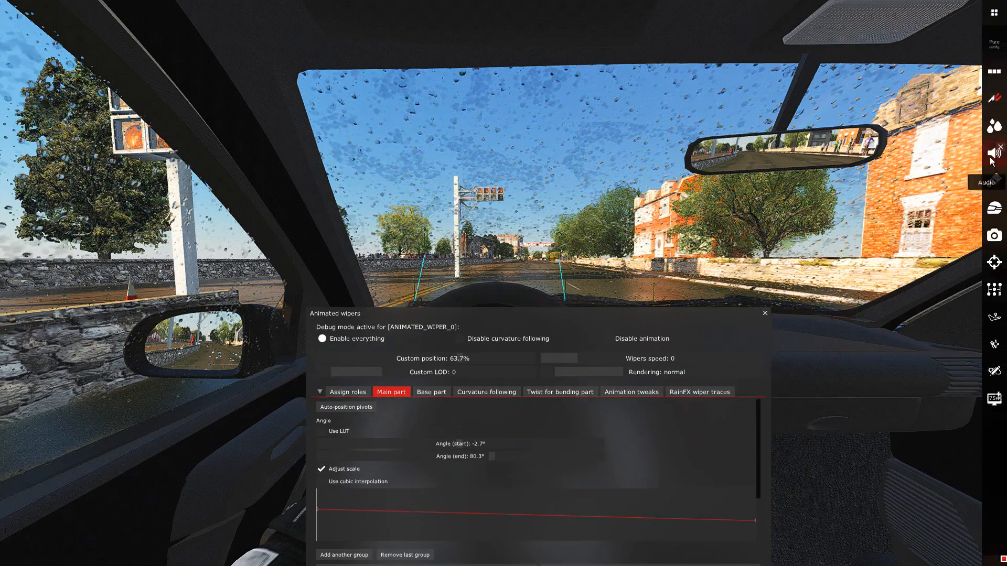
left_click(994, 126)
left_click_drag(603, 198, 700, 125)
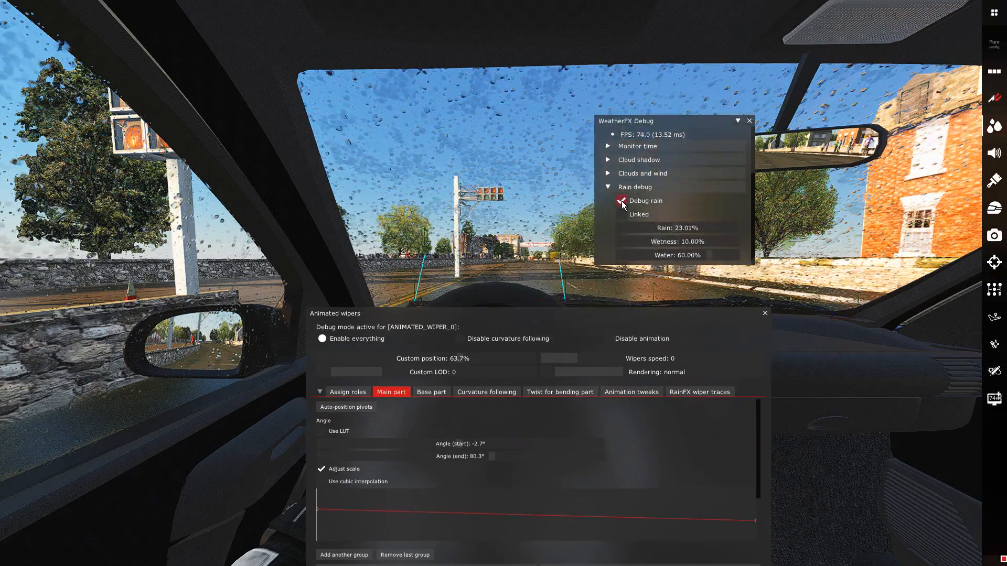
left_click(621, 202)
left_click(748, 122)
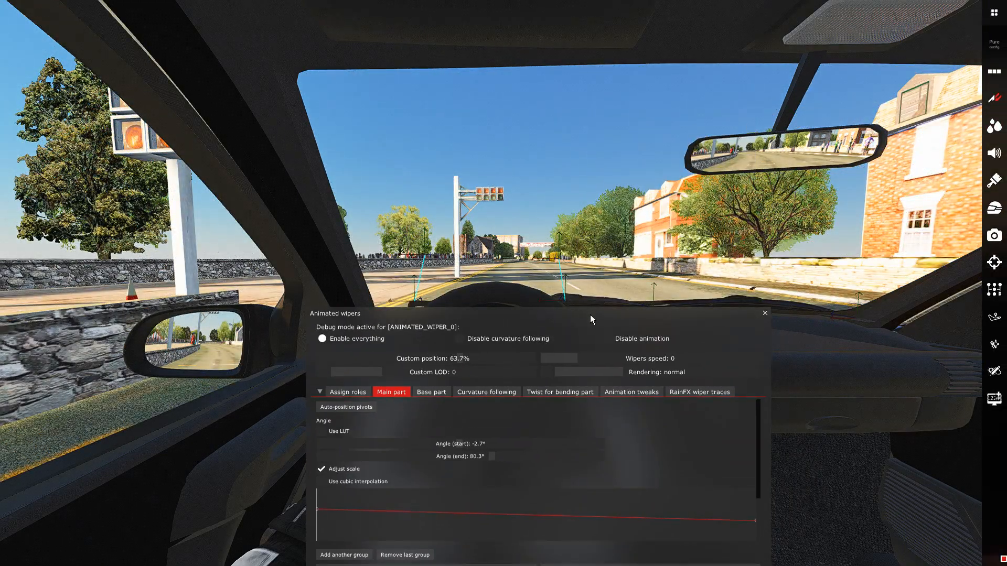
Reposition the wiper settings window, look over the main part settings once more, and copy the complete wiper configuration for all groups.
left_click_drag(590, 315, 745, 224)
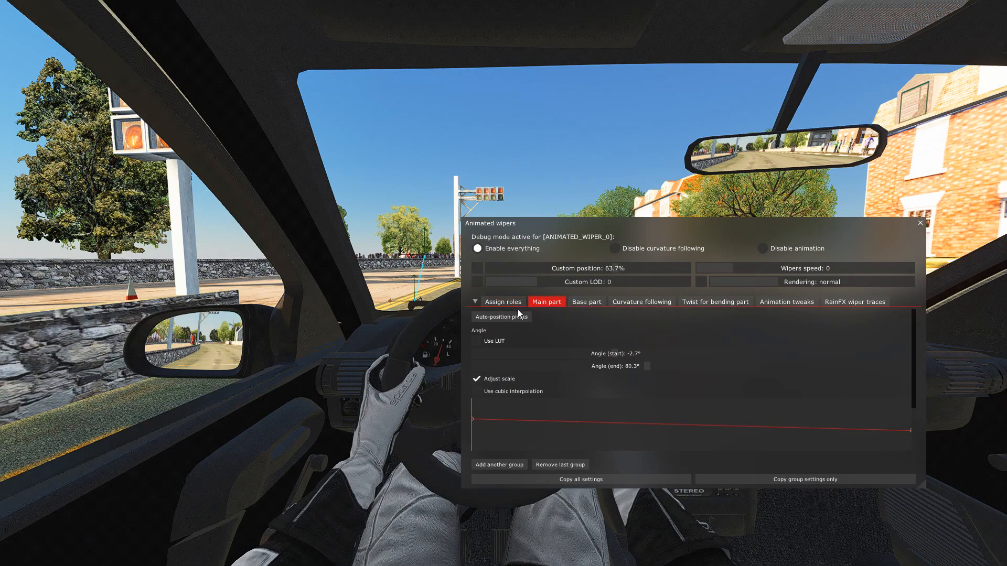
left_click_drag(656, 231, 603, 245)
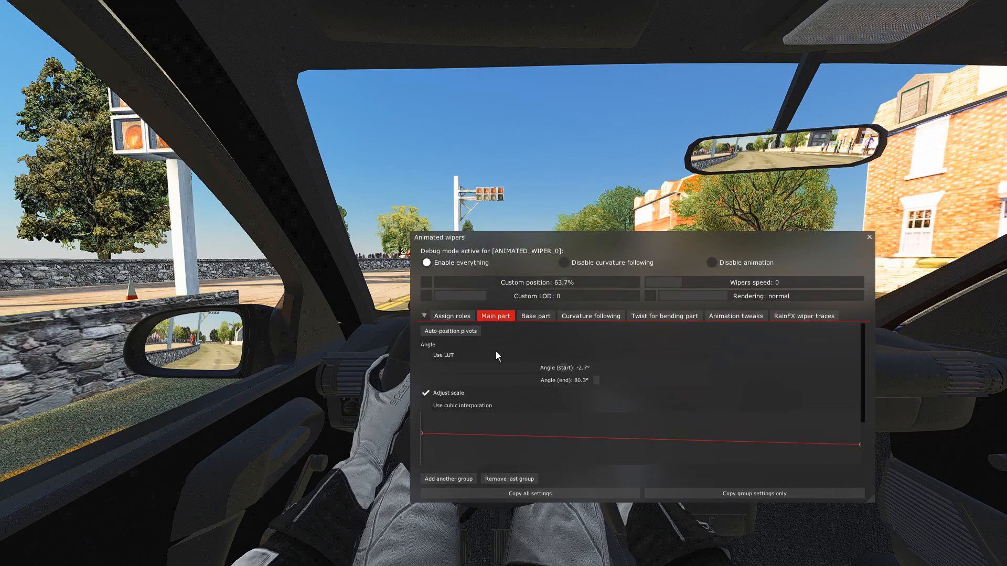
left_click(463, 316)
left_click(493, 317)
left_click_drag(611, 245, 649, 207)
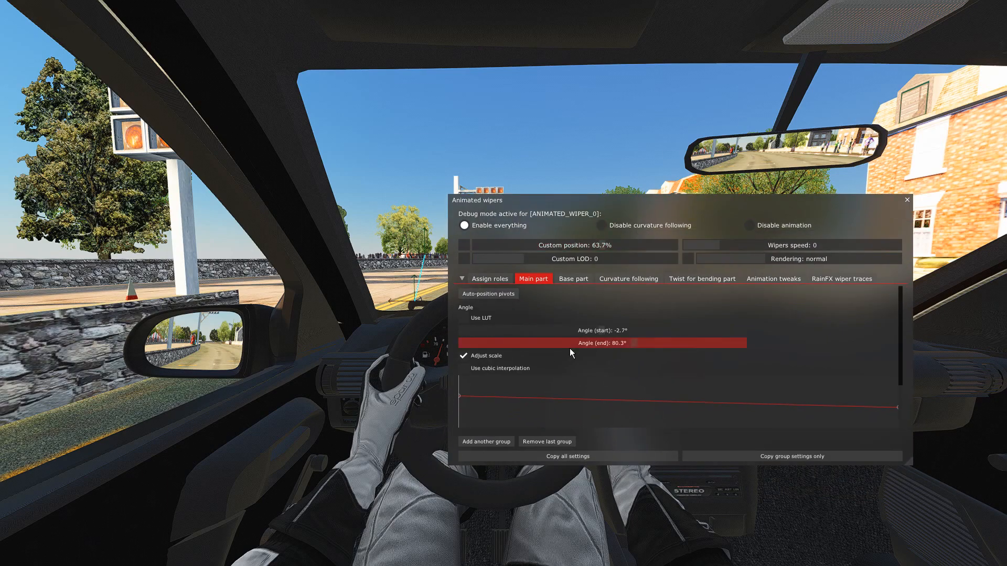
mouse_move(628, 425)
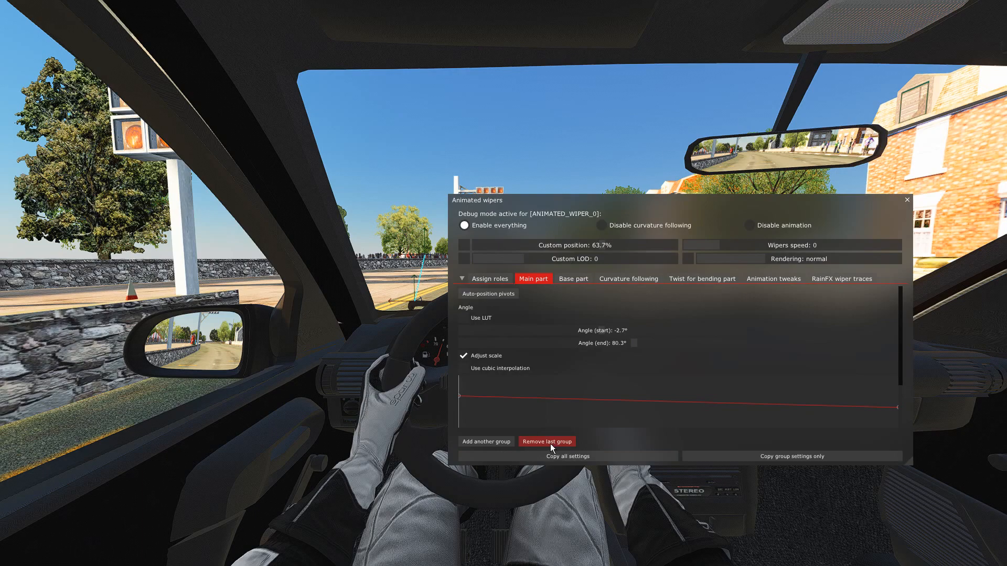
mouse_move(551, 419)
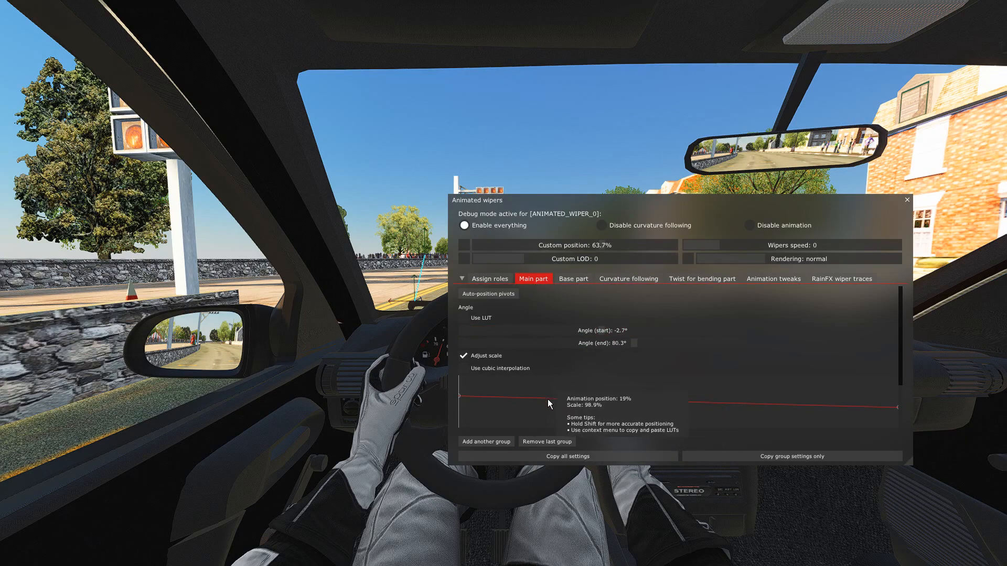
left_click(568, 458)
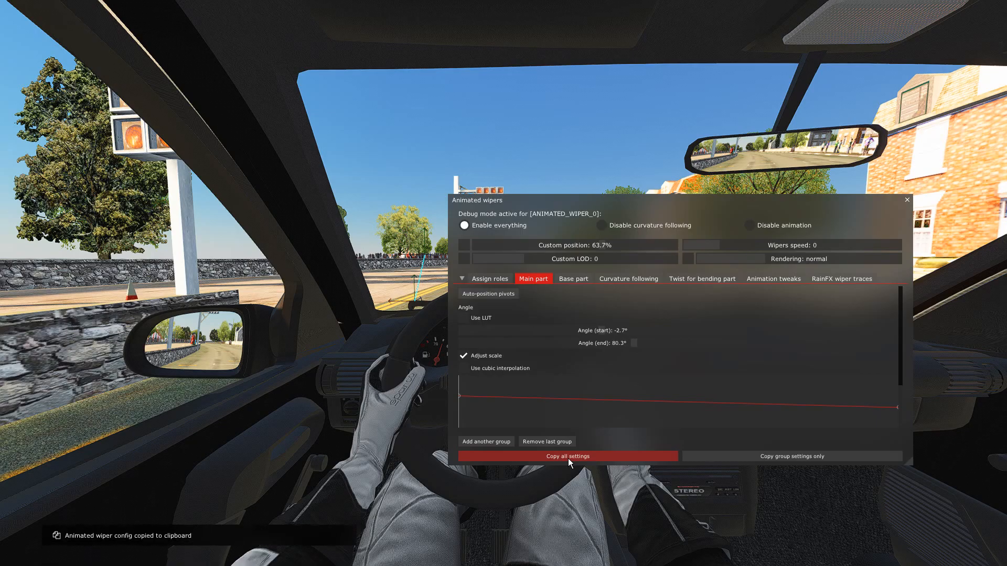
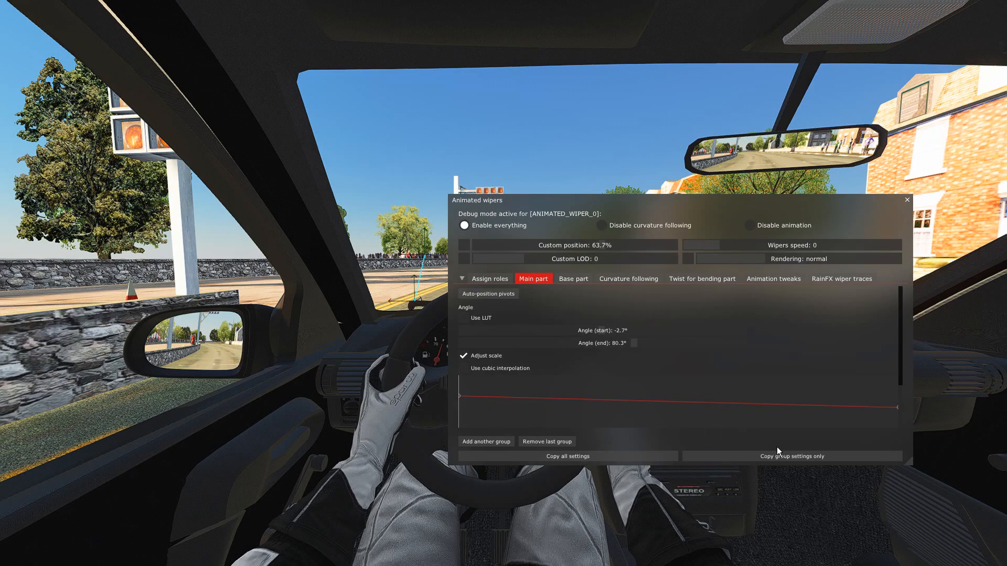
Move the Animated wipers window clear of the windscreen and copy all wiper settings to the clipboard again.
left_click(569, 456)
left_click_drag(675, 202, 666, 218)
left_click_drag(640, 250, 635, 297)
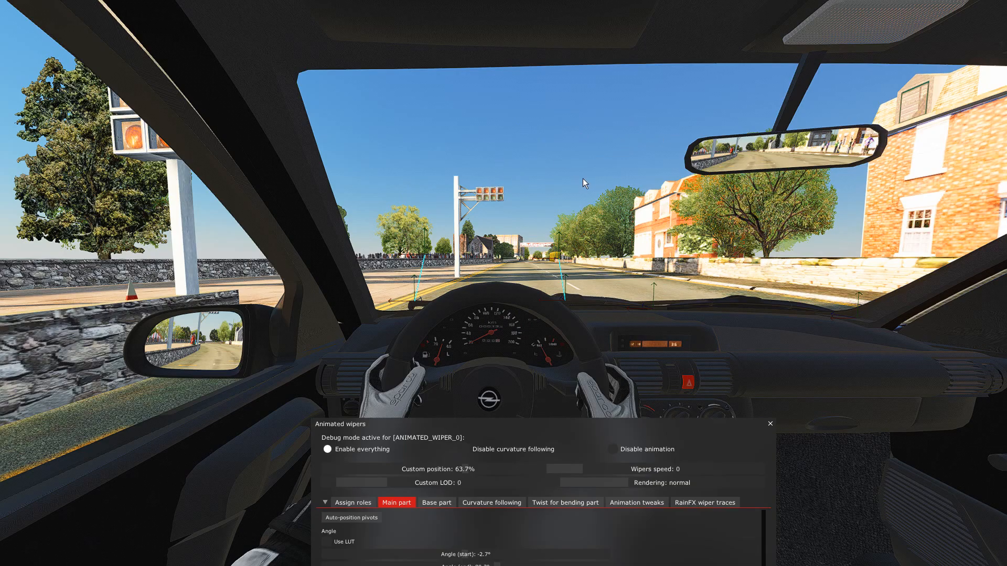
left_click_drag(569, 420, 622, 256)
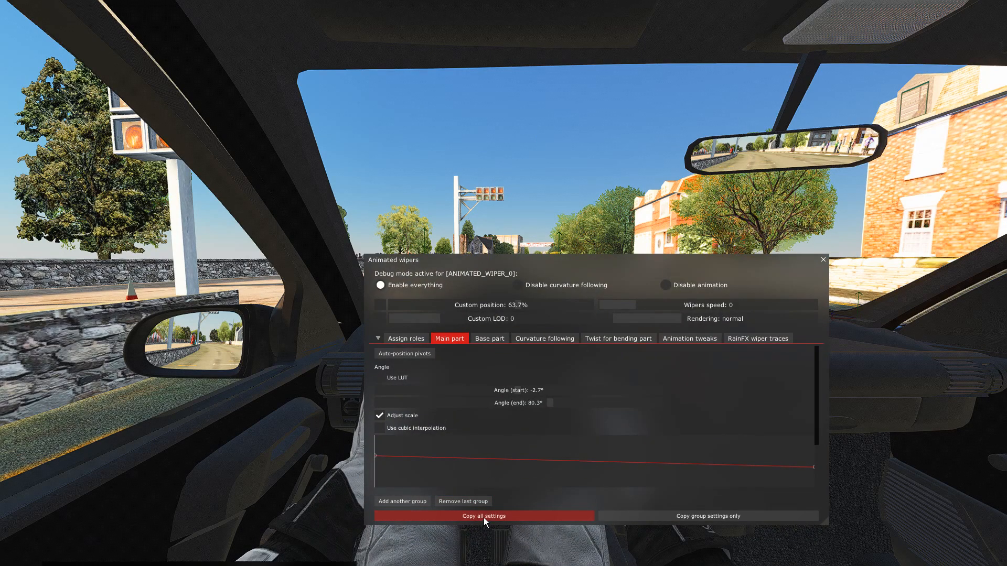
left_click(483, 517)
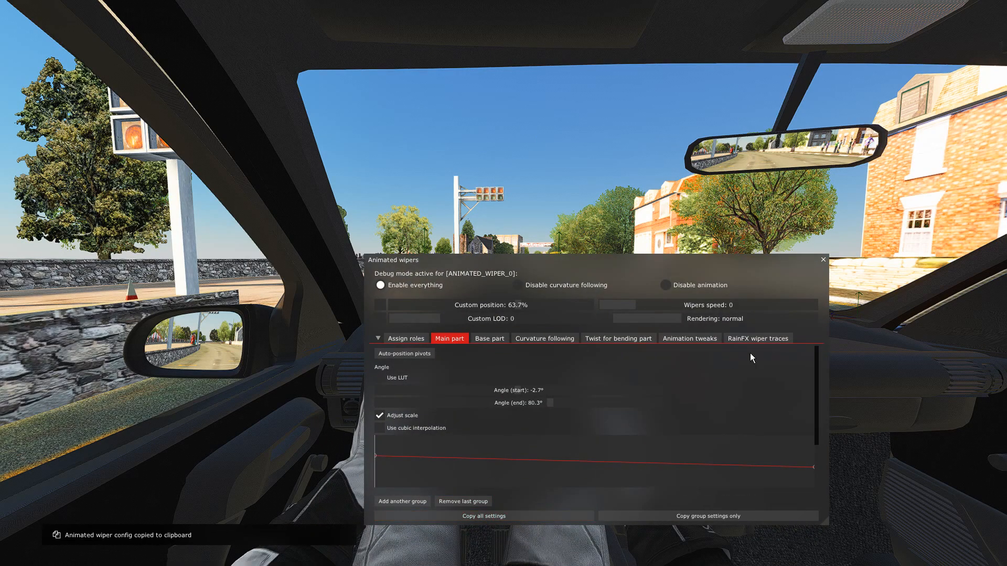
Close the Animated wipers window and exit the driving session back to Content Manager.
left_click(823, 261)
key("Escape")
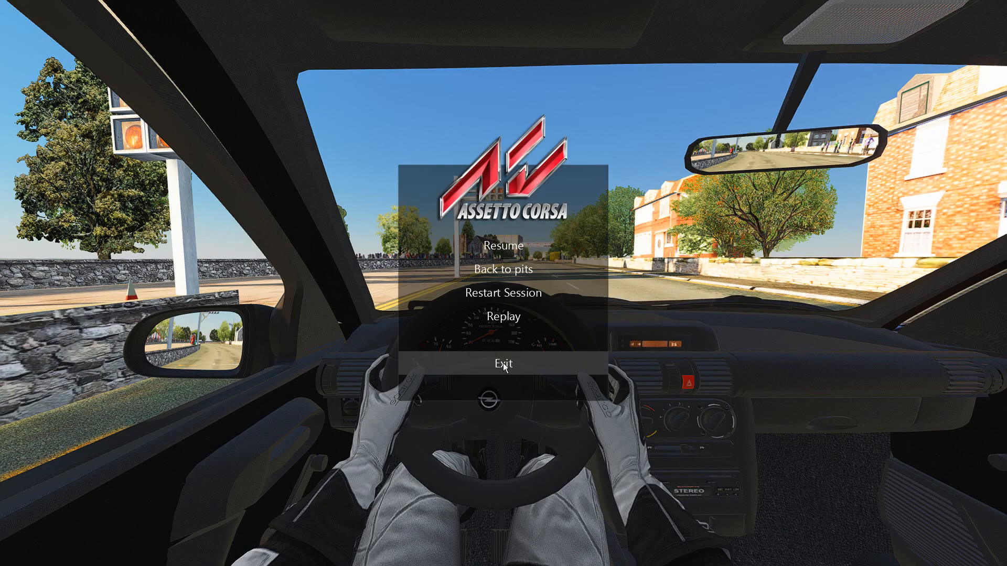
left_click(504, 364)
left_click(676, 409)
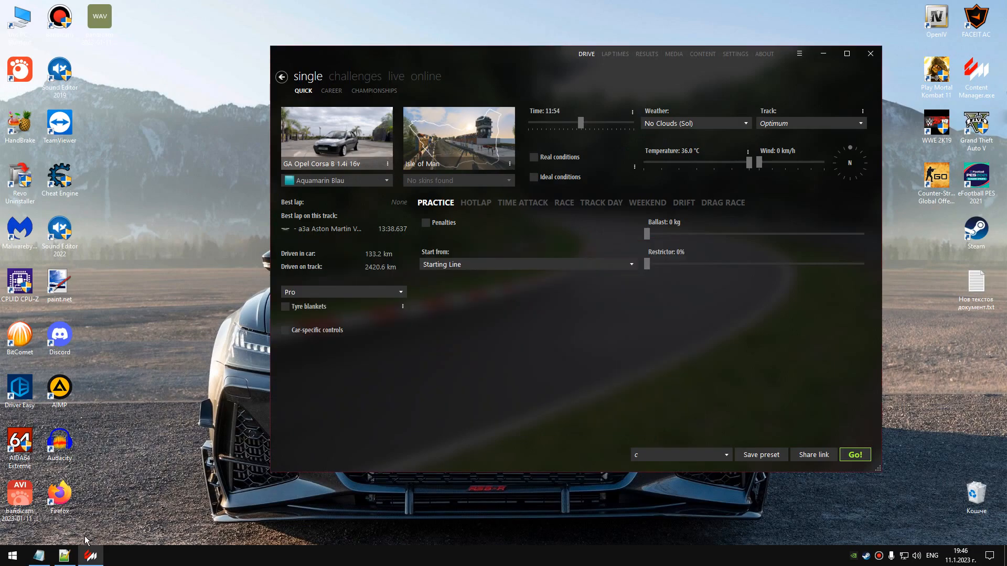
Switch to ext_config.ini in Notepad++ and paste the copied wiper configuration on a new line below DISABLE_WIPER_KSANIM = 1.
left_click(64, 555)
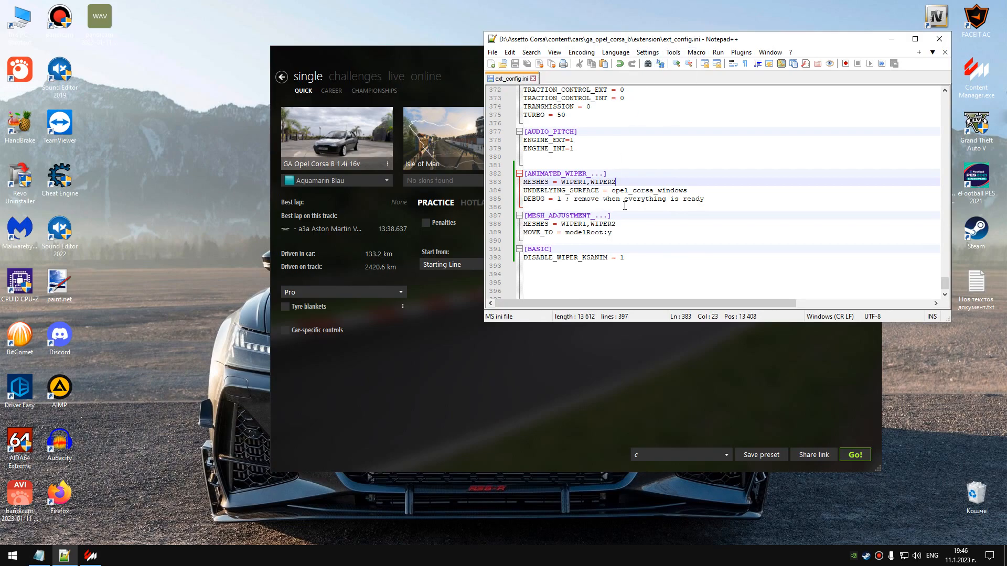
left_click(624, 258)
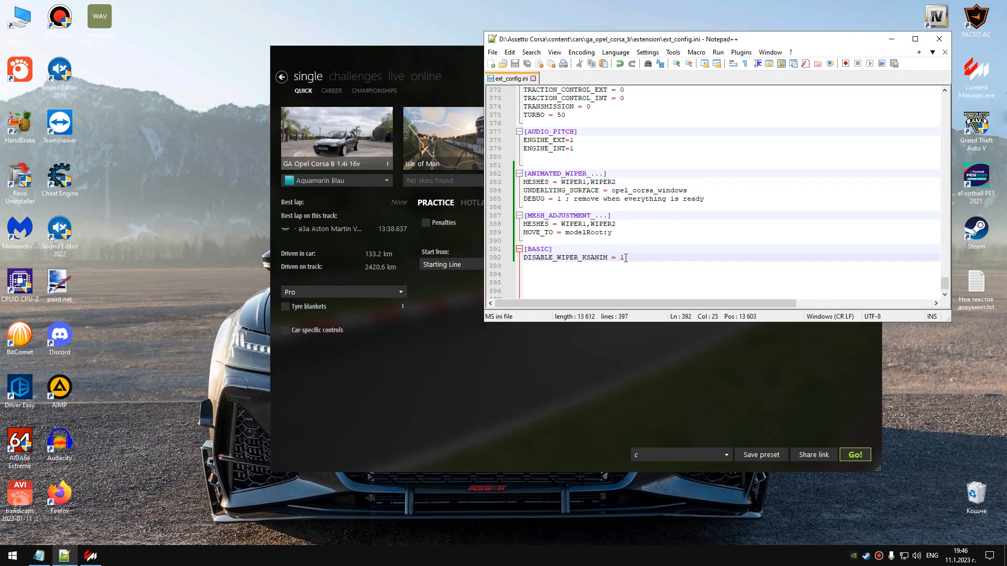
key("Return")
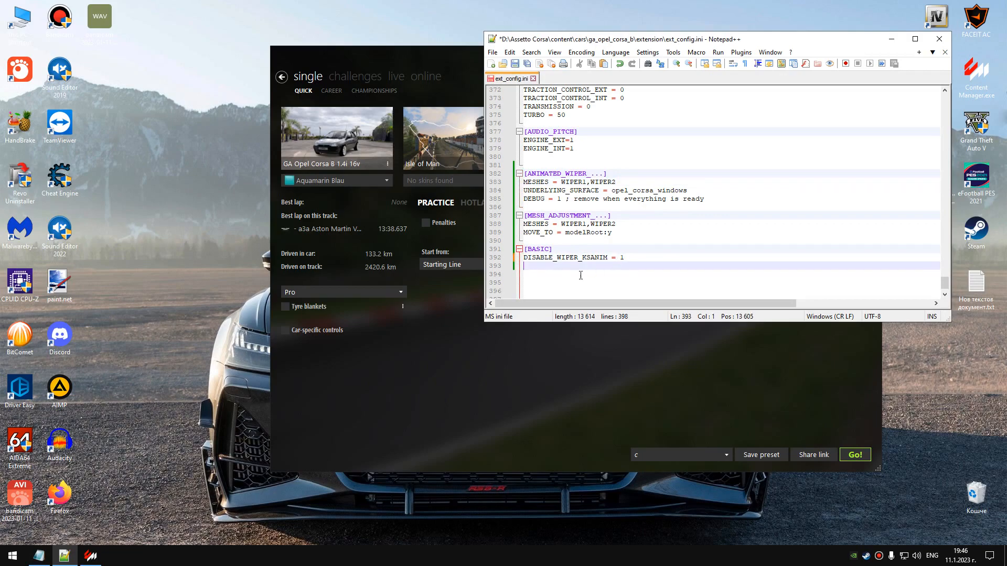
right_click(533, 266)
left_click(554, 292)
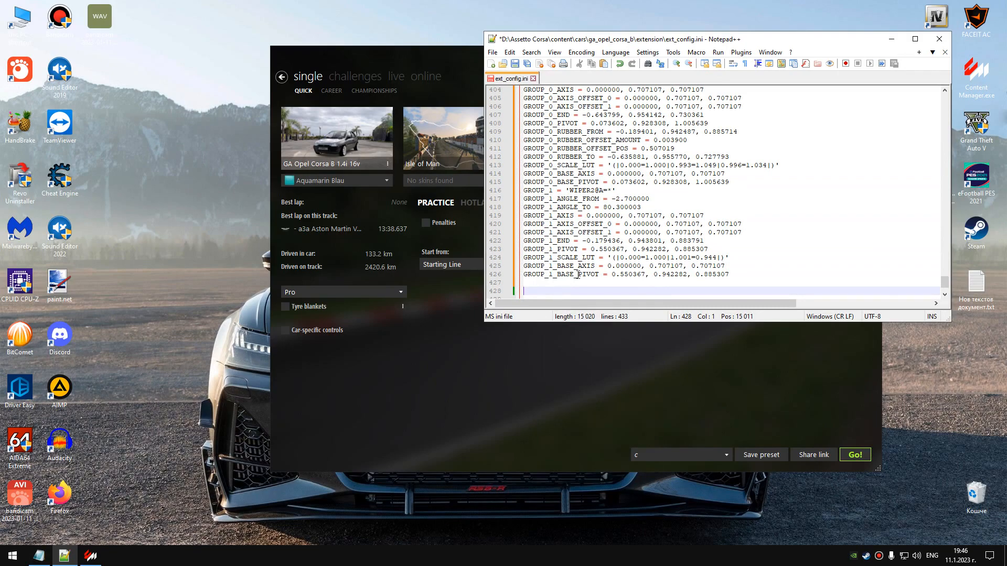
Read through the pasted [ANIMATED_WIPER_0] section, checking the general entries and the values of both wiper groups.
scroll(582, 236, "up", 6)
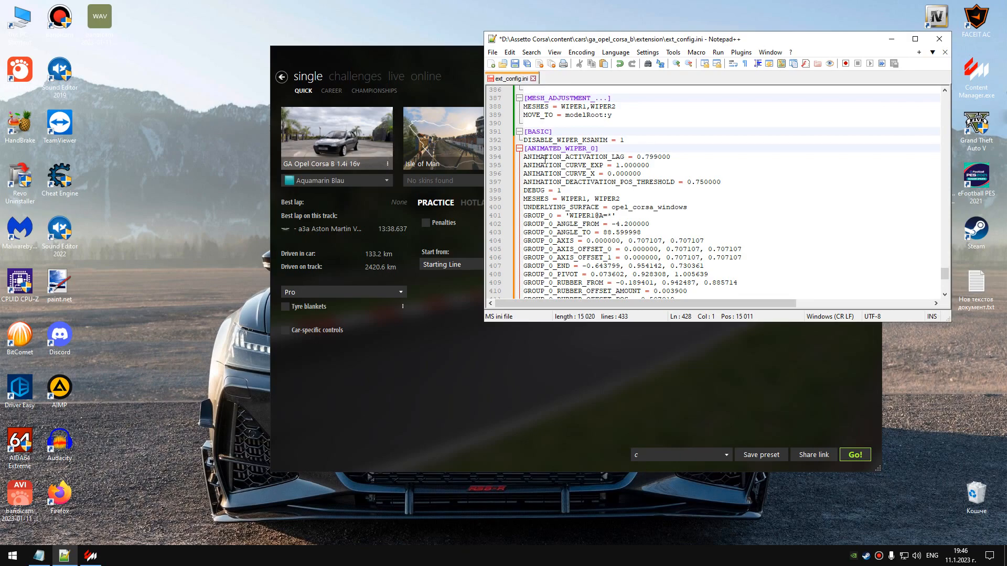
scroll(547, 168, "down", 2)
scroll(556, 181, "up", 2)
scroll(562, 190, "down", 1)
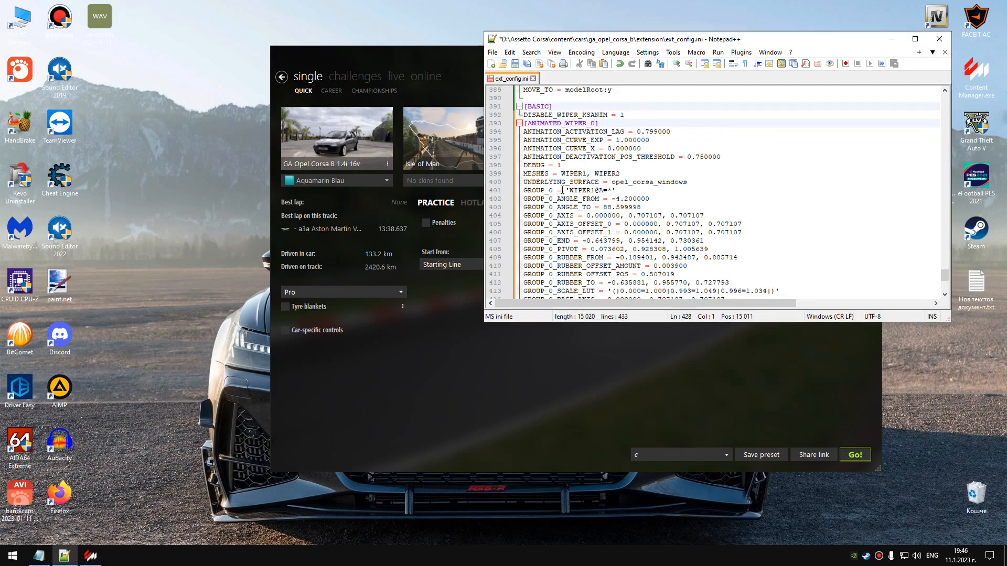
scroll(562, 190, "down", 1)
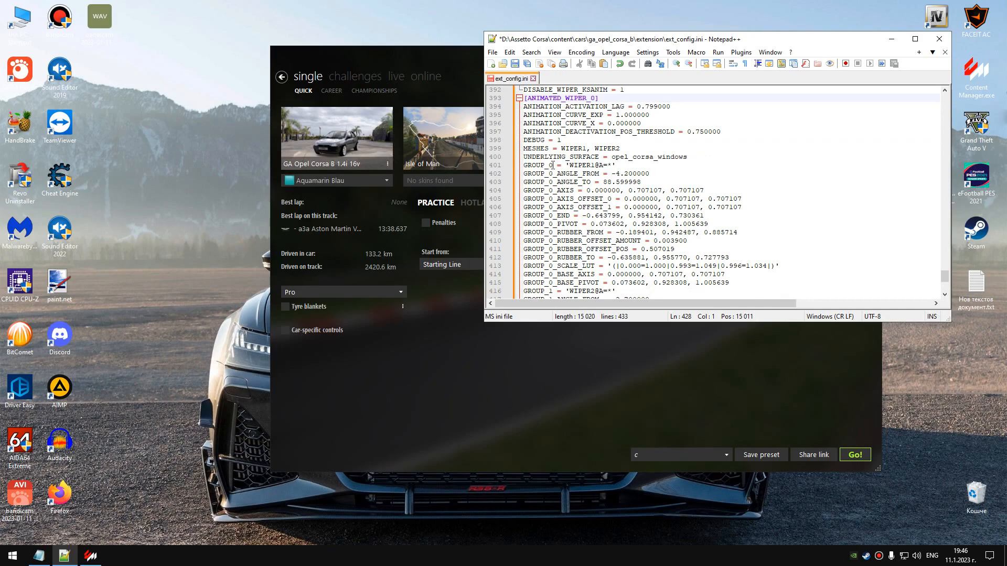
scroll(550, 166, "down", 3)
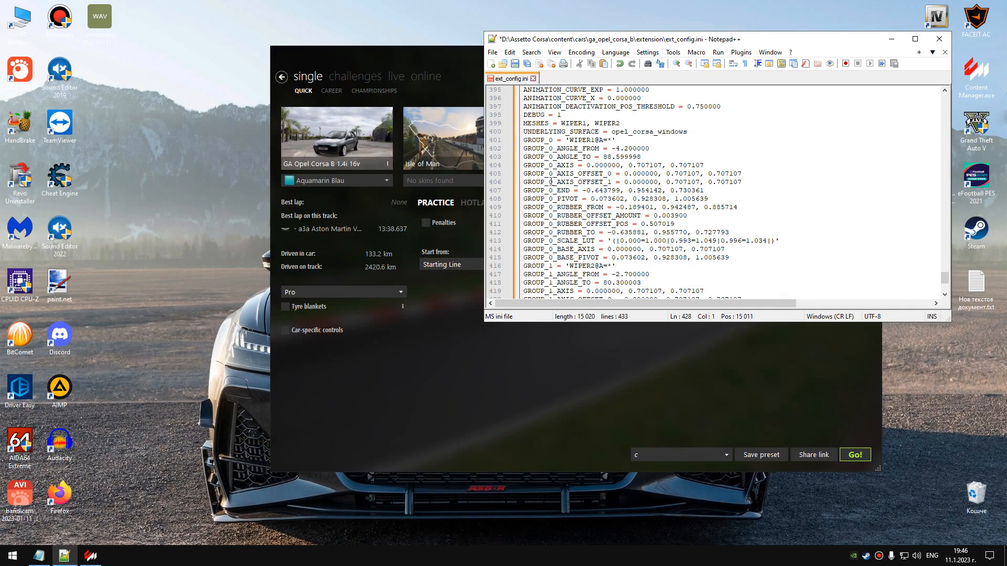
scroll(550, 219, "down", 2)
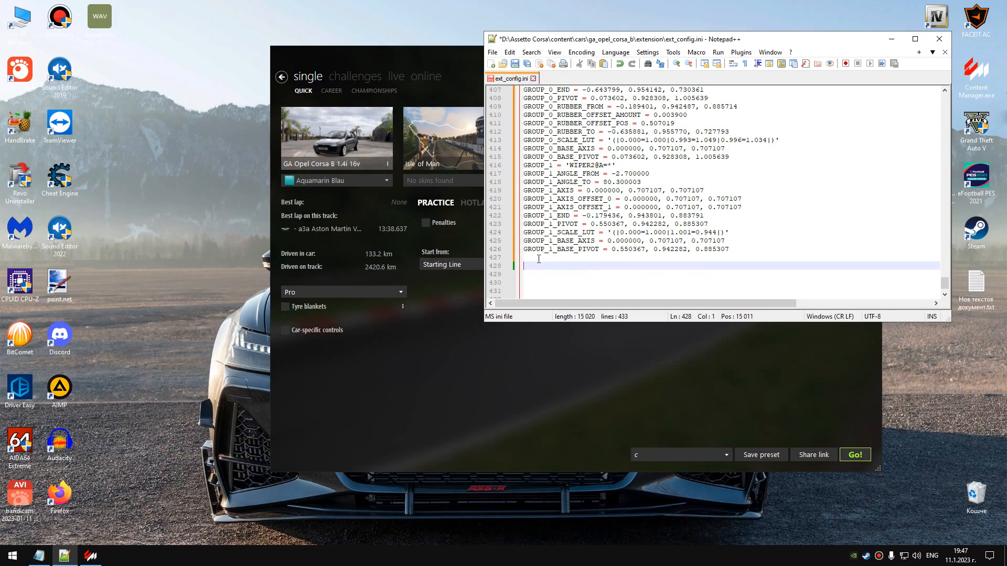
Save ext_config.ini and close Notepad++.
left_click(535, 256)
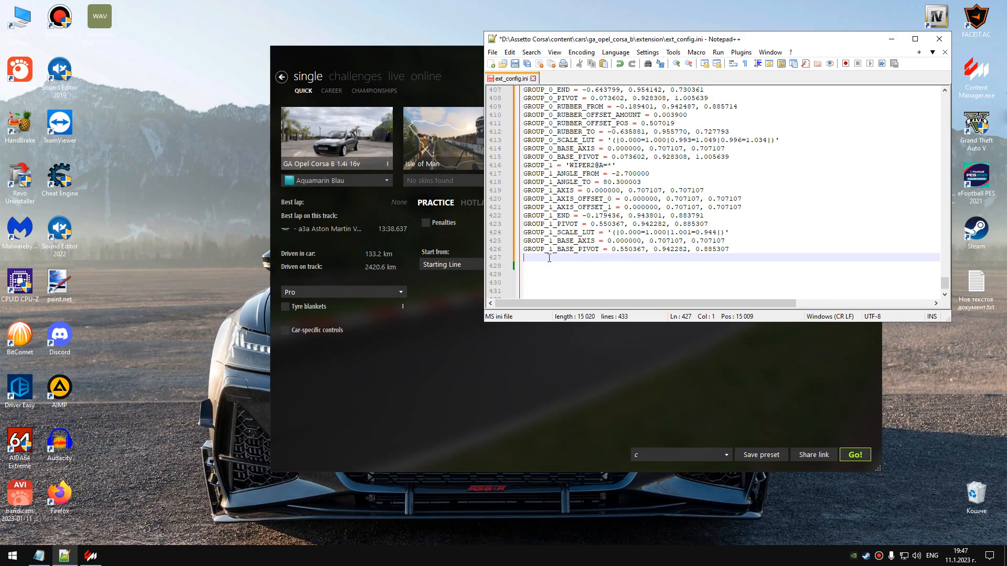
left_click(516, 66)
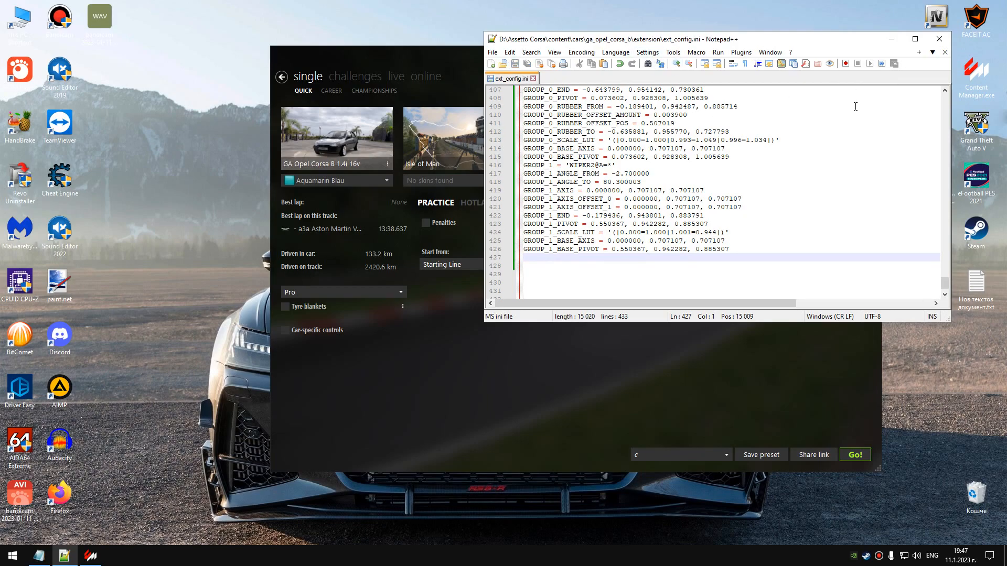
left_click(938, 41)
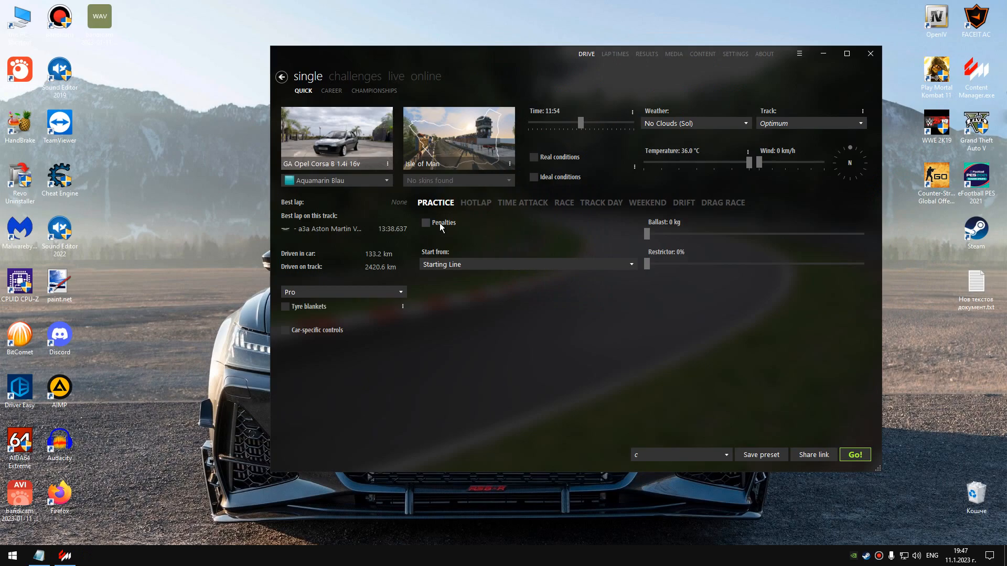
Start the practice session with the Opel Corsa B on Isle of Man and enter the driver's seat.
left_click(855, 455)
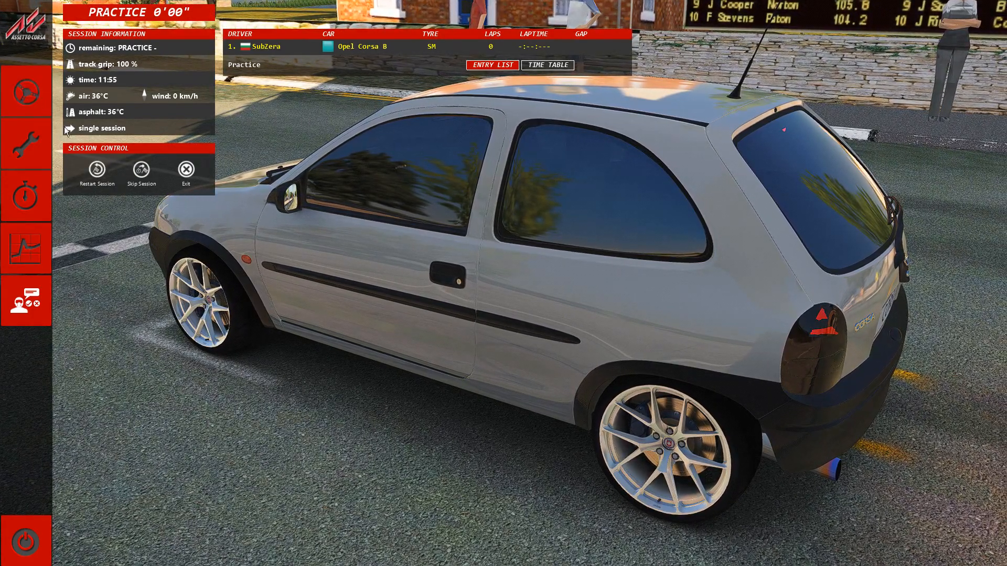
left_click(35, 96)
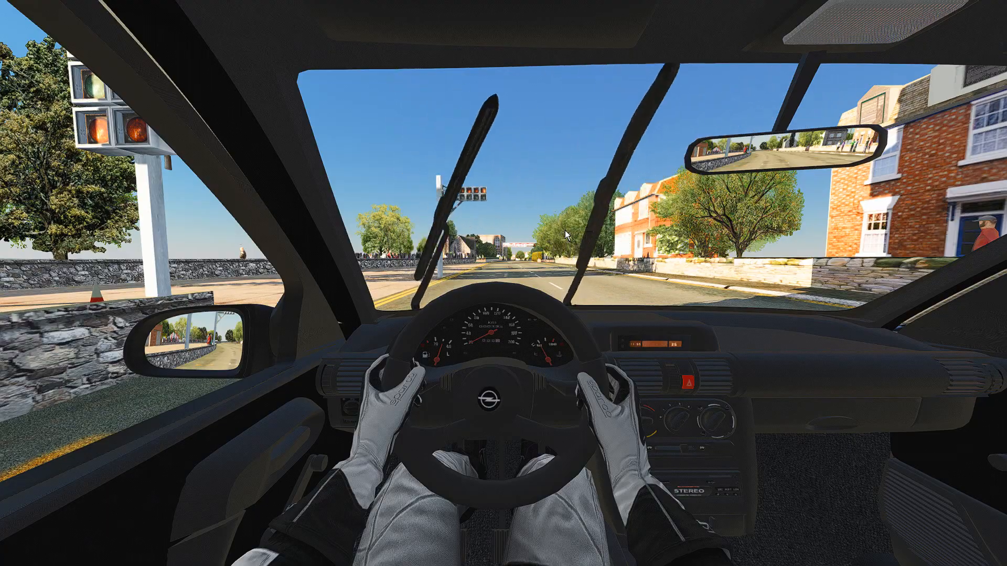
Watch the running wipers sweep the windscreen from outside with the free camera, and return to the cockpit view.
key("F7")
right_click_drag(599, 274, 744, 293)
key("Up")
right_click_drag(664, 272, 691, 272)
key("Down")
key("Up")
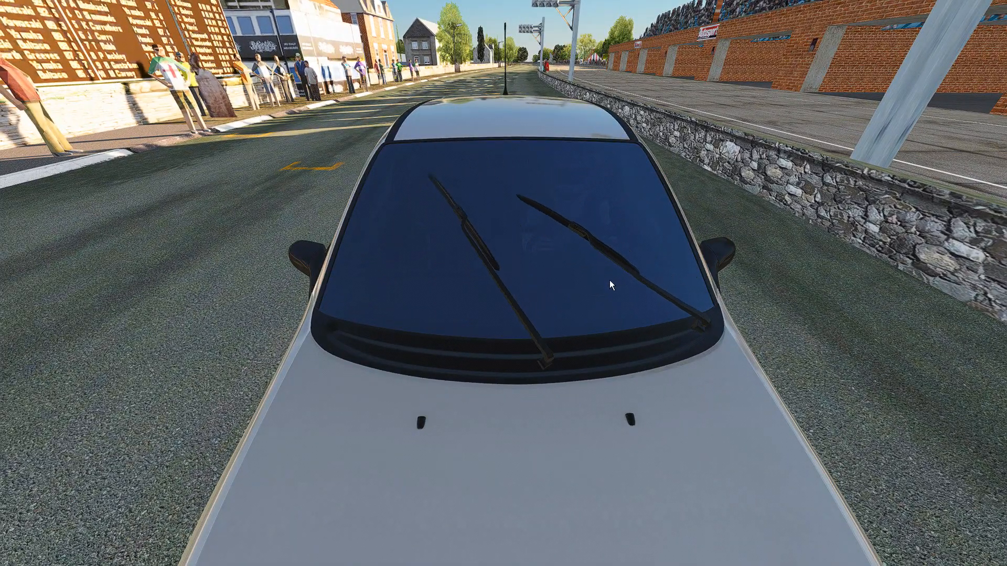
key("Up")
key("Right")
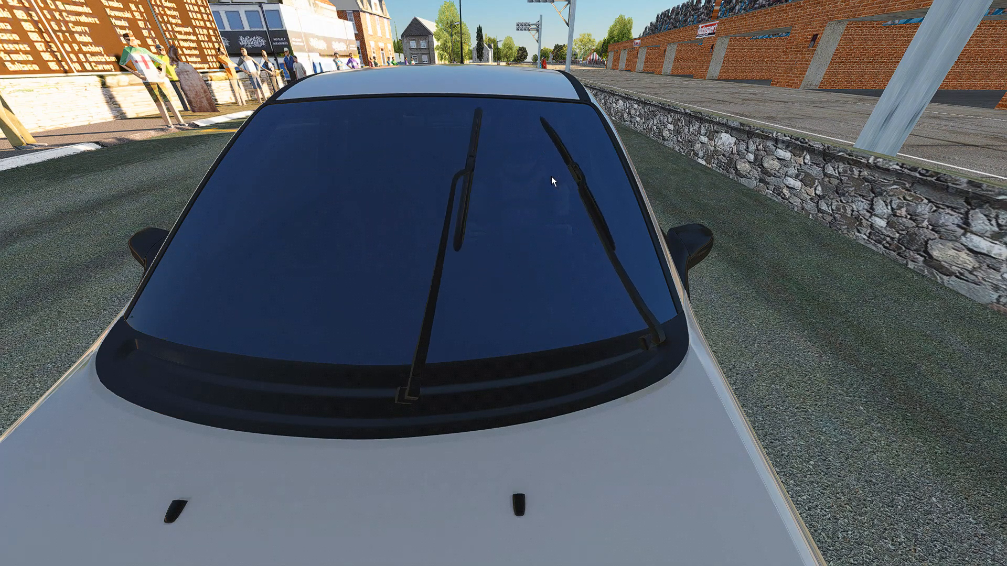
mouse_move(542, 190)
left_mouse_down()
mouse_move(536, 146)
mouse_move(540, 188)
left_mouse_up()
key("Up")
key("Down")
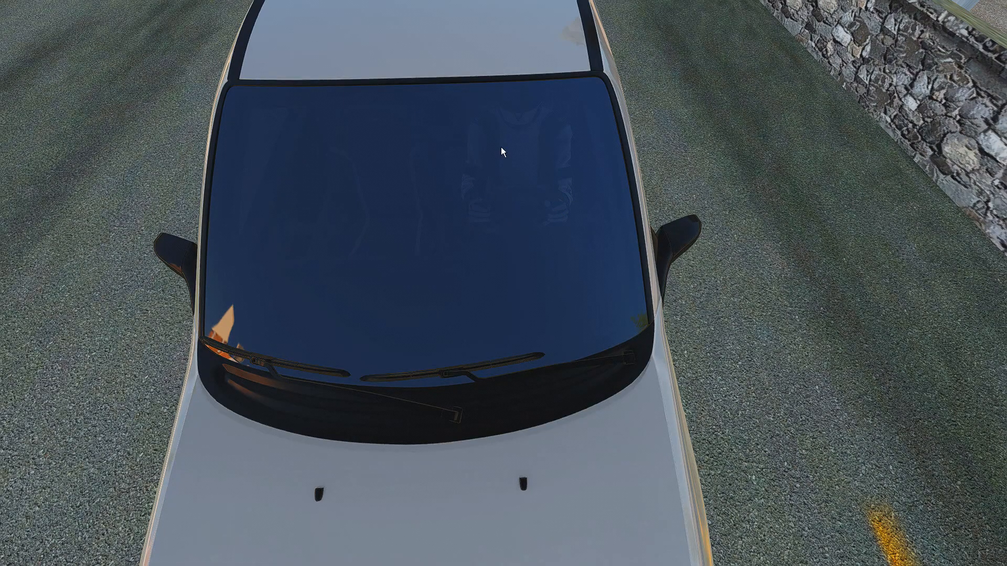
key("F1")
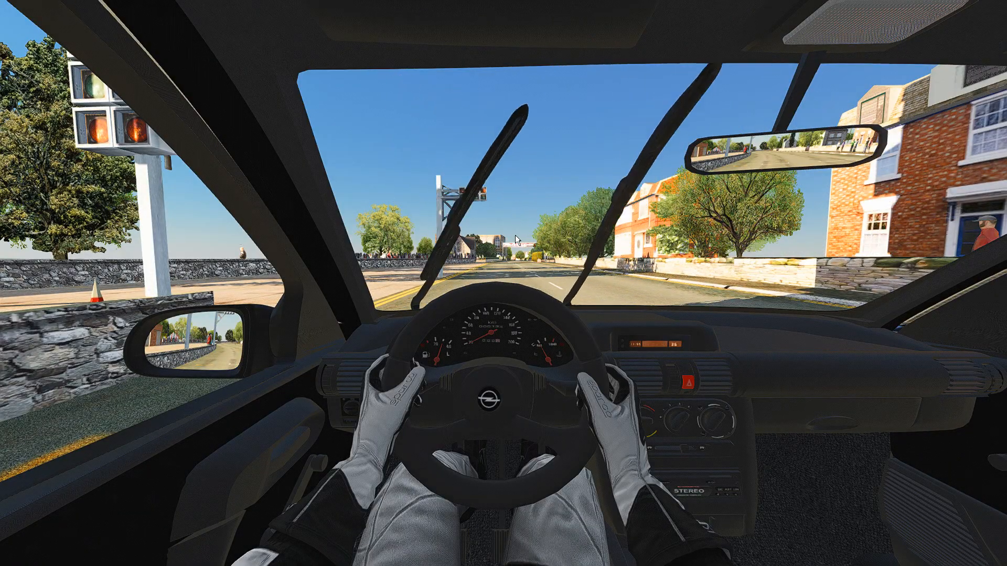
Enable Debug rain in the WeatherFX Debug settings, set Rain to 100%, and close the settings.
left_click(994, 126)
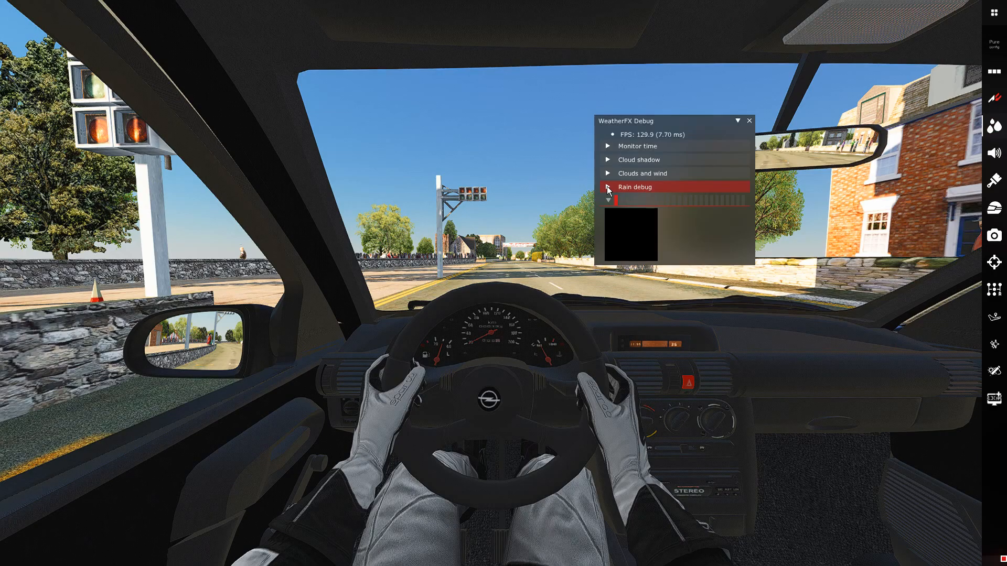
left_click(610, 187)
left_click(621, 201)
left_click_drag(690, 128, 562, 367)
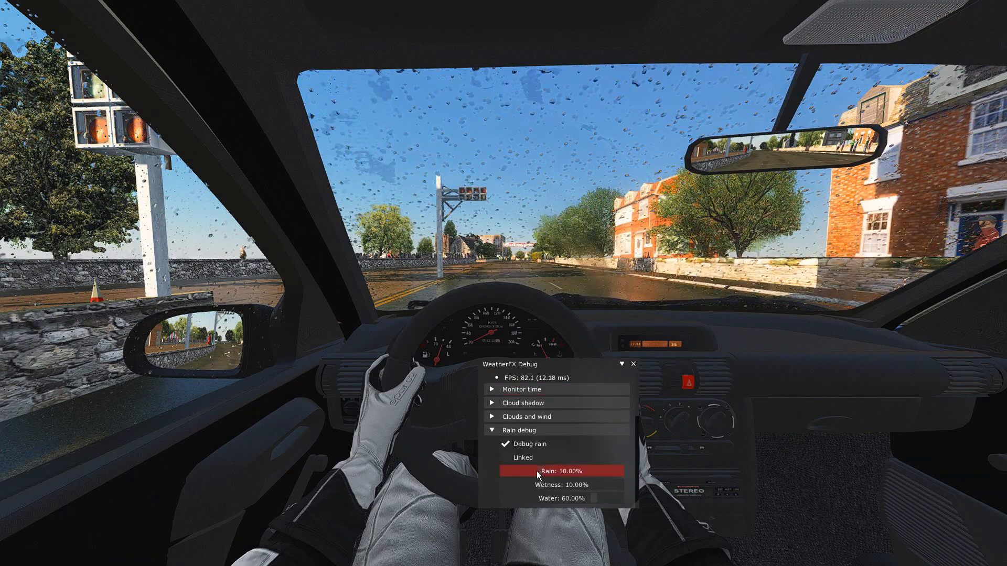
left_click_drag(540, 473, 635, 458)
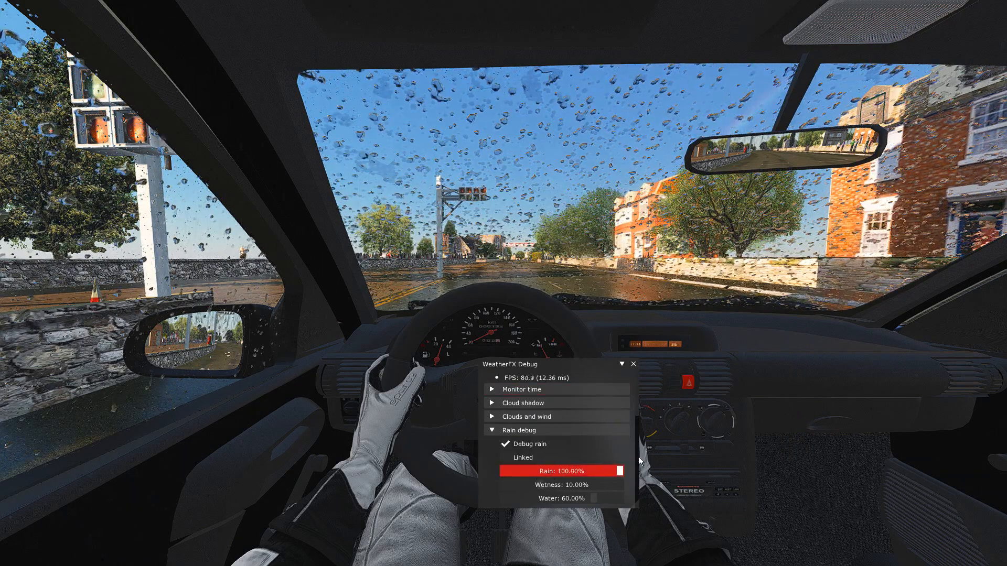
left_click(634, 363)
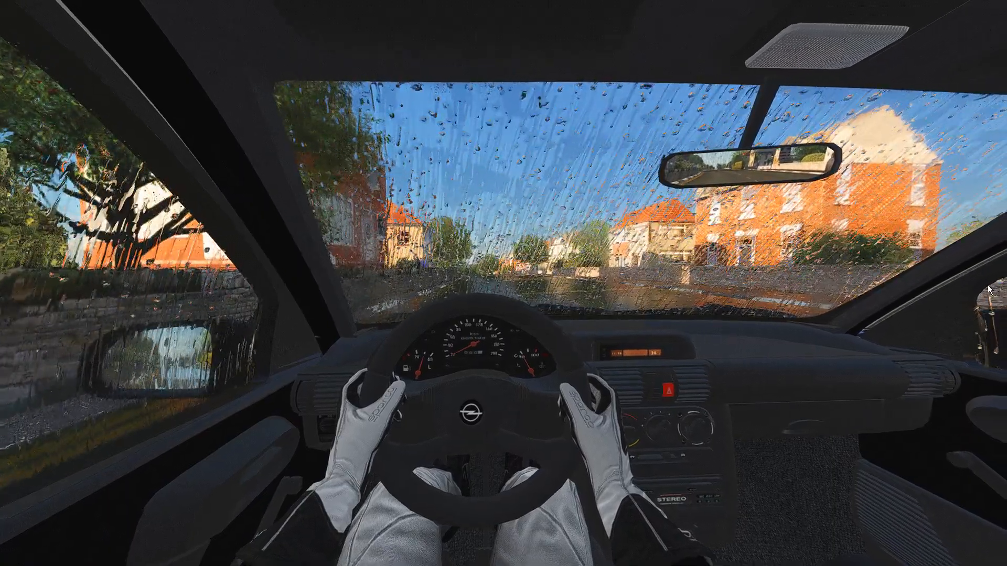
Disable Debug rain in the WeatherFX Debug settings and close them.
mouse_move(992, 262)
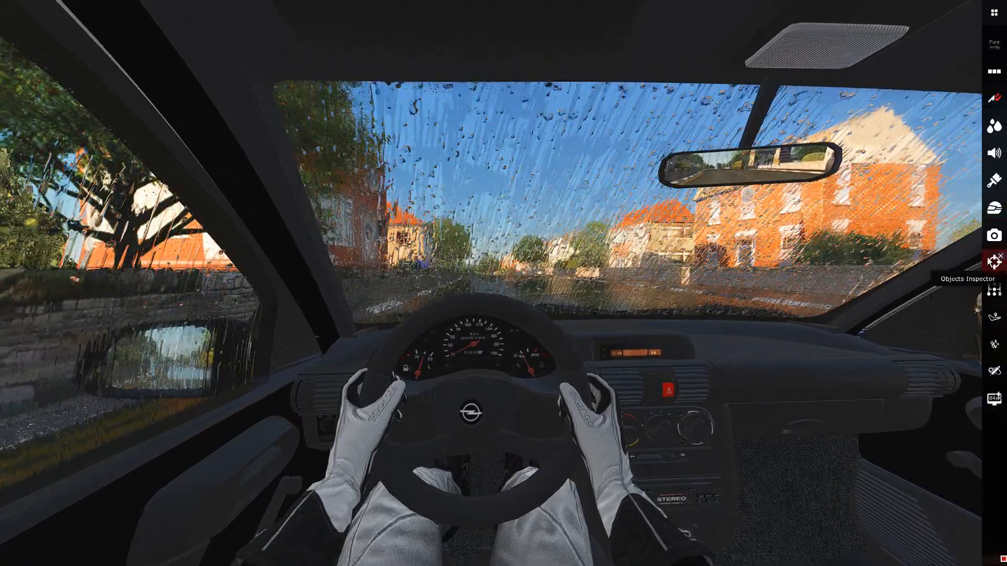
left_click(994, 126)
left_click(503, 445)
left_click(633, 365)
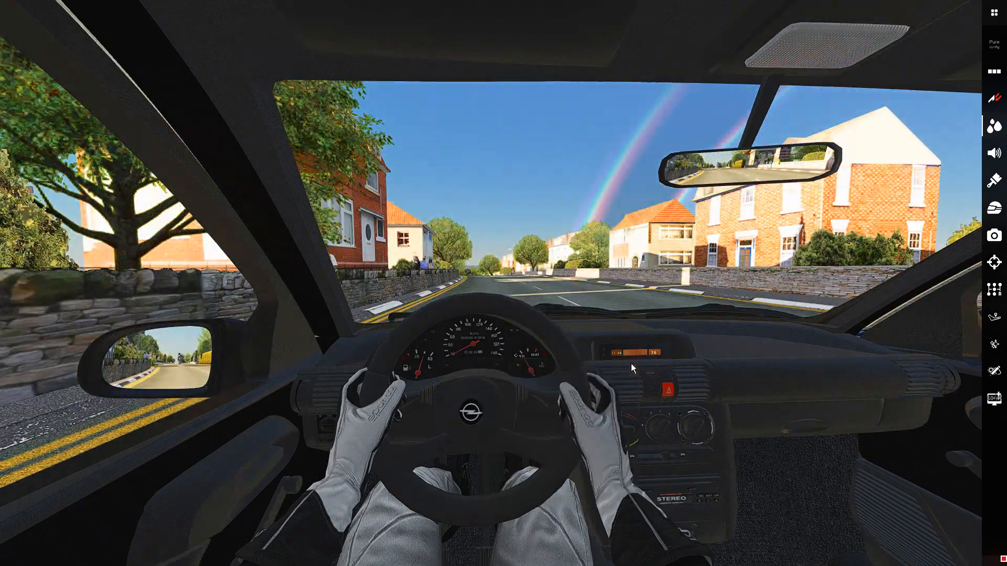
Open the Animated wipers tool from the Objects Inspector and show its Main part settings clear of the windscreen.
left_click(992, 264)
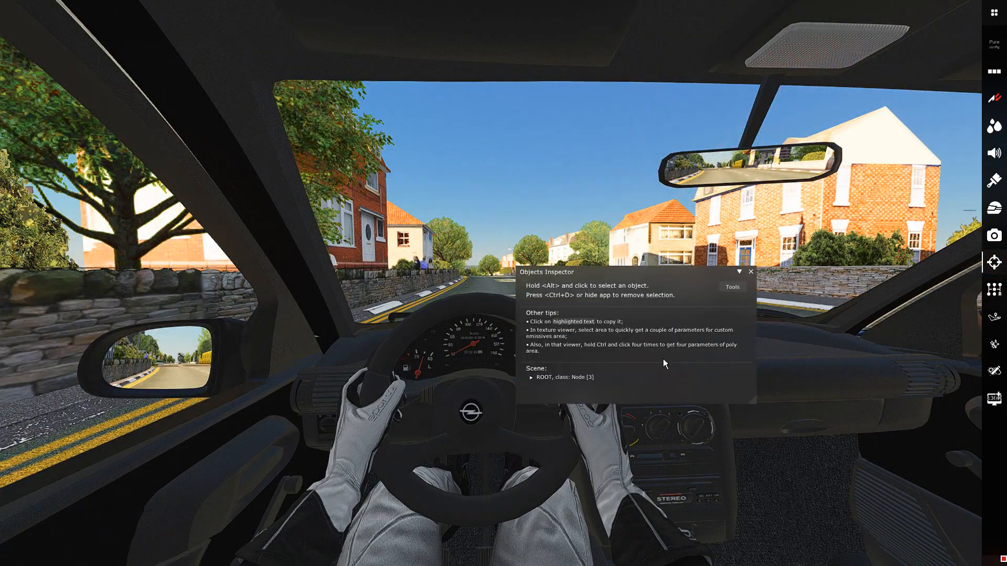
left_click(733, 288)
left_click(760, 294)
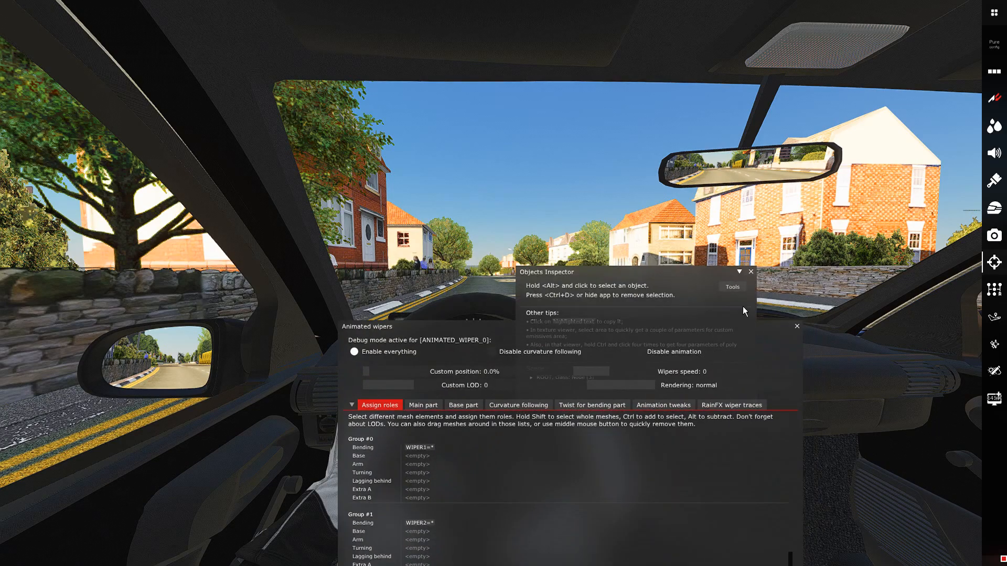
left_click(751, 272)
left_click_drag(674, 326, 764, 248)
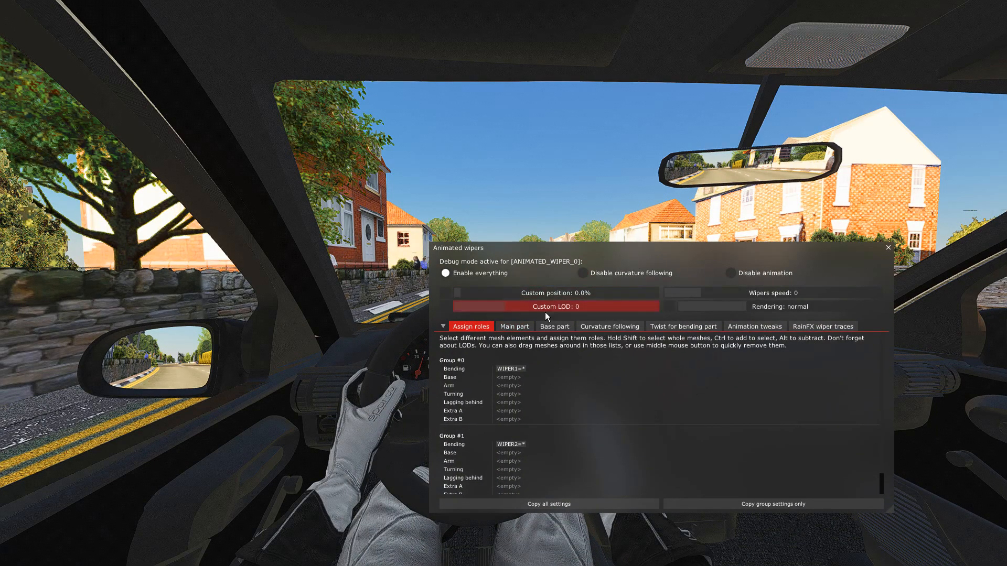
left_click(515, 326)
left_click_drag(628, 248, 555, 383)
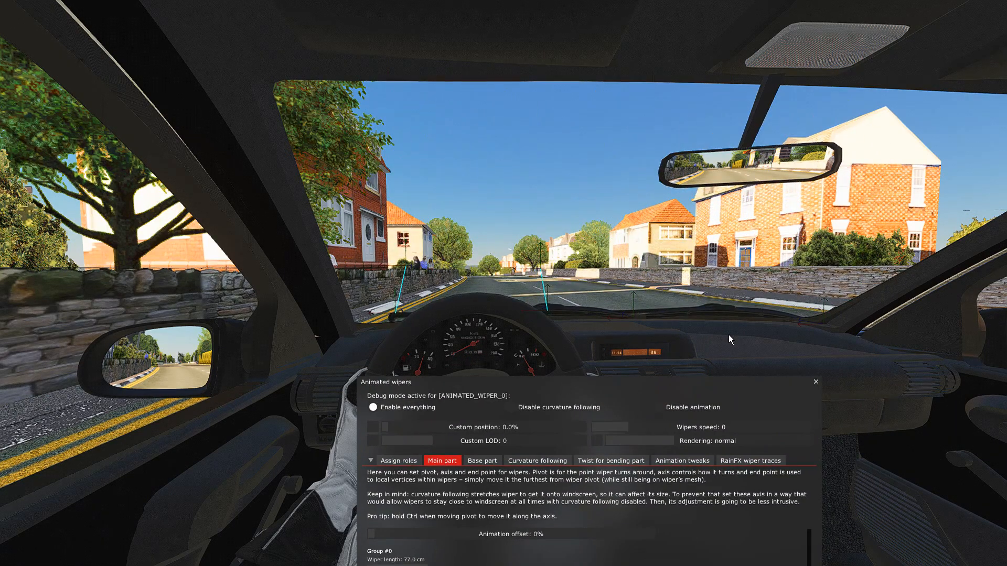
Examine both wipers' motion over the windscreen from in front of the car, and bring the Main part settings fully into view.
key("F7")
right_click_drag(725, 294, 515, 402)
key("Up")
key("Down")
right_click_drag(650, 297, 625, 250)
key("Up")
key("Down")
key("Up")
key("Down")
key("Up")
key("Down")
key("Up")
key("Down")
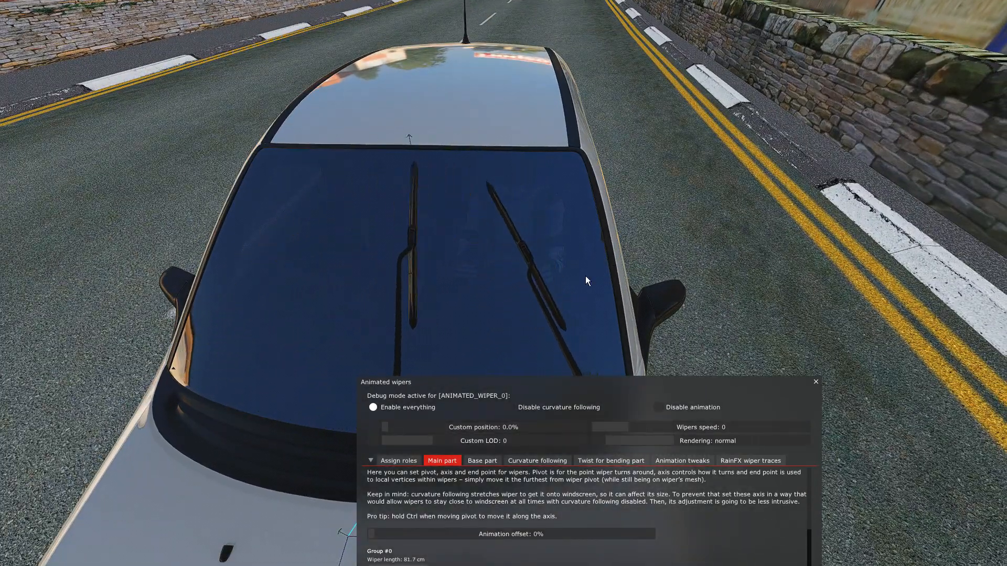
left_click_drag(551, 383, 606, 290)
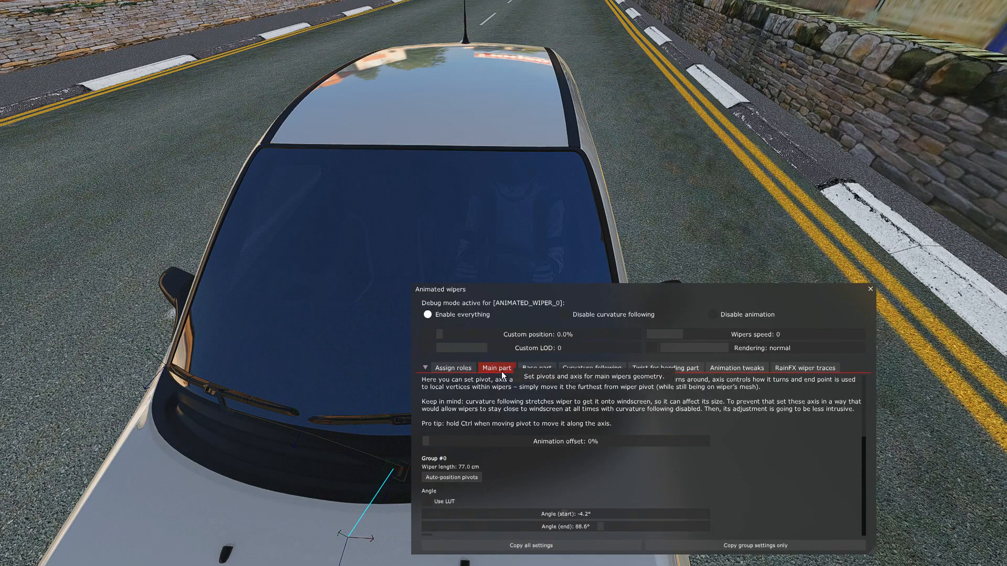
Adjust the end point of Group #1's scale curve in the Main part settings to about 95% at 100% animation position.
scroll(500, 420, "down", 2)
scroll(503, 438, "down", 2)
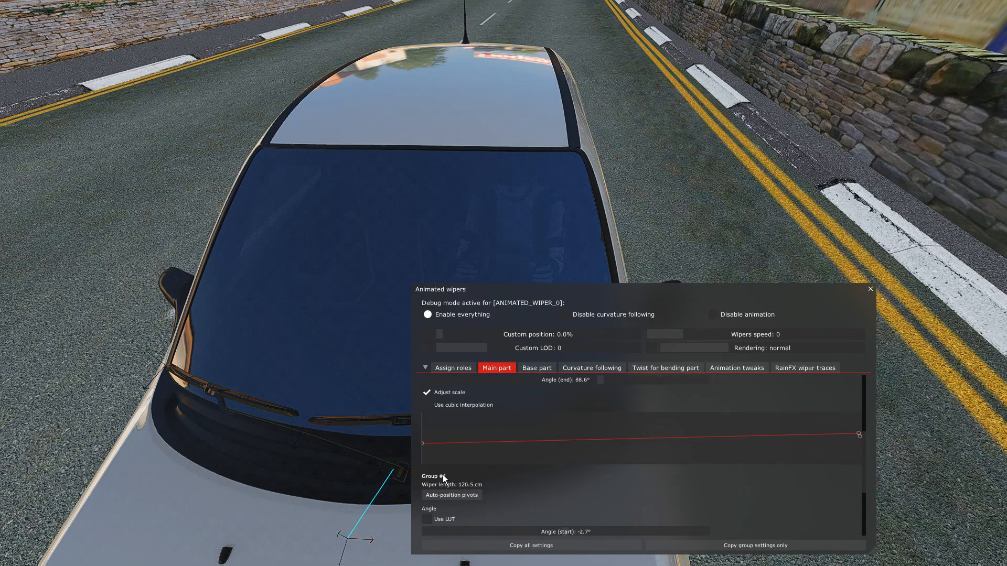
left_click_drag(546, 290, 629, 458)
left_click_drag(691, 464, 757, 82)
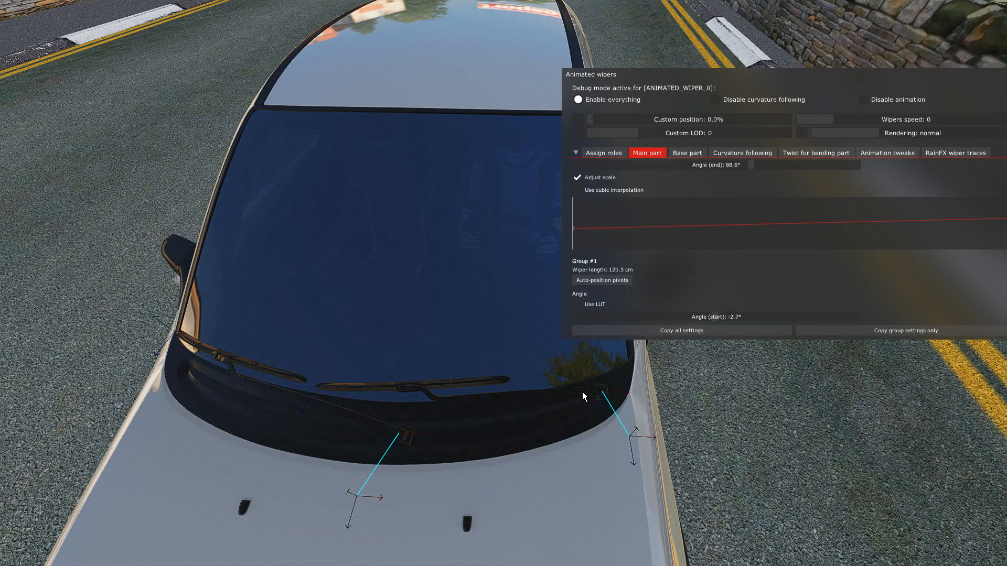
scroll(671, 252, "down", 2)
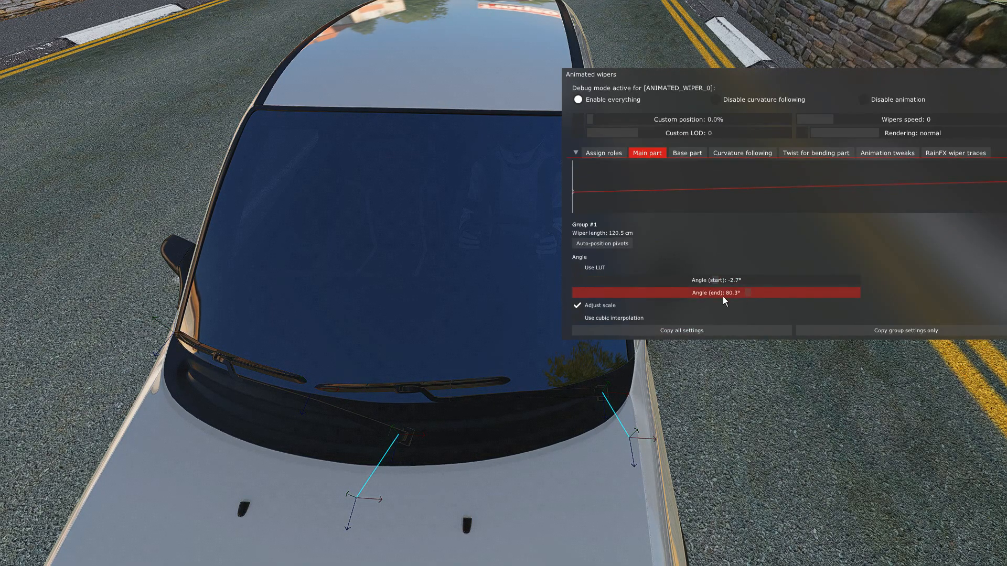
left_click_drag(747, 78, 740, 89)
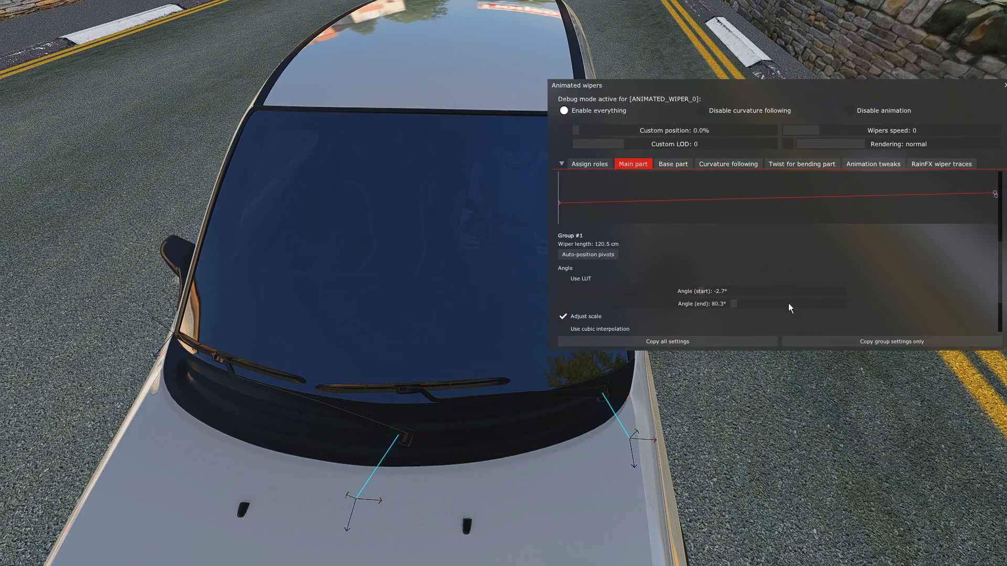
scroll(776, 303, "down", 3)
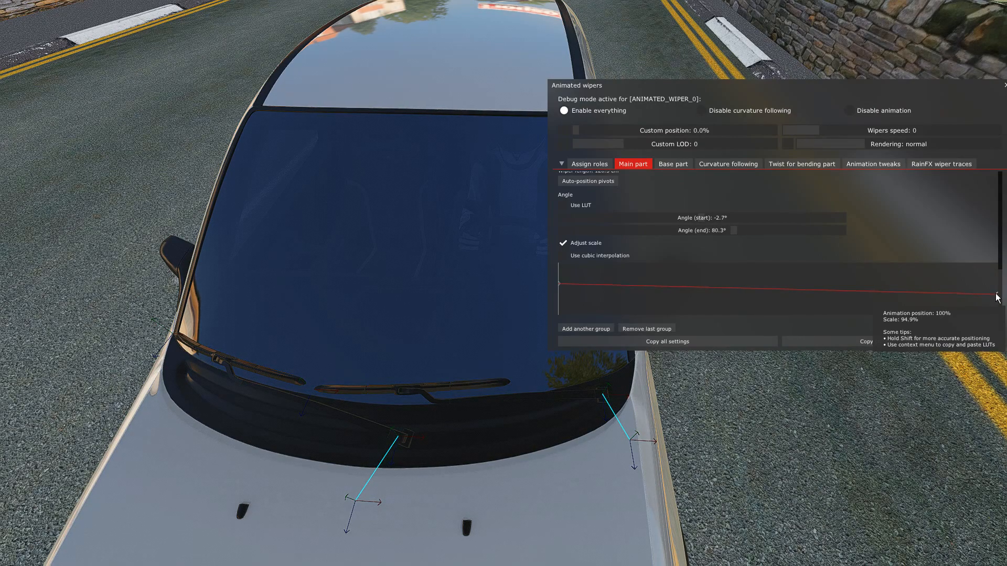
left_click_drag(785, 84, 698, 446)
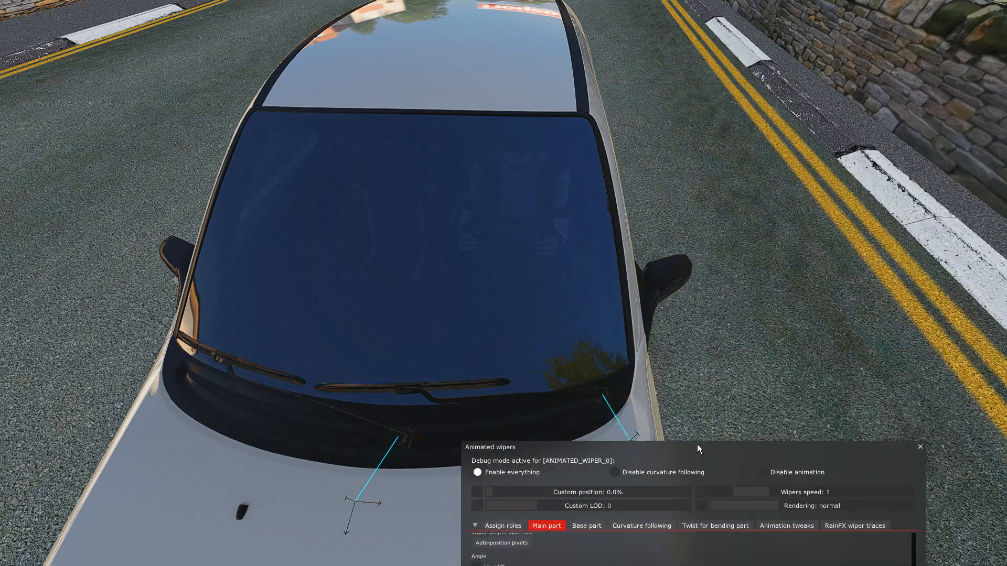
Switch to the cockpit view and copy all settings of the animated wipers to the clipboard.
key("F1")
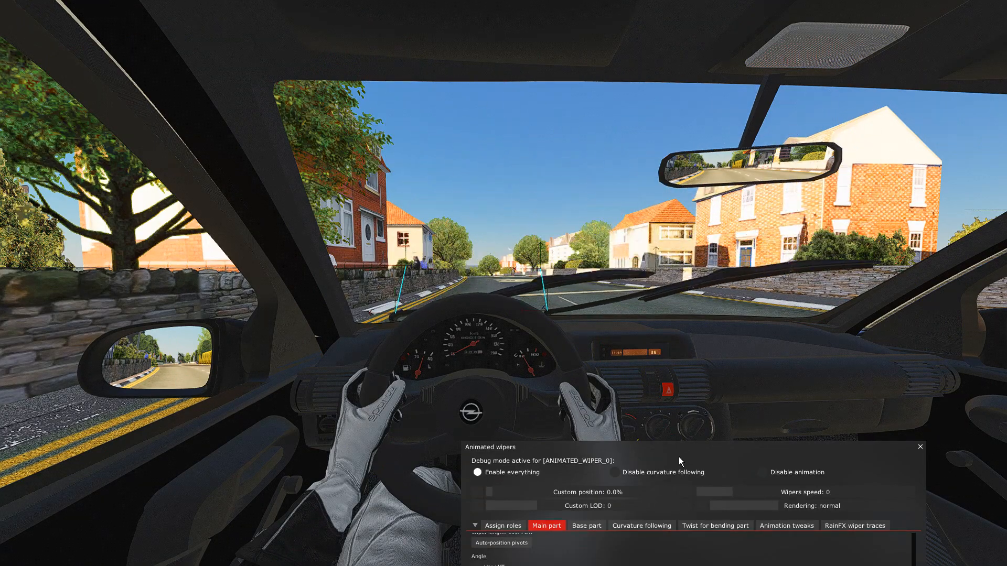
left_click(510, 527)
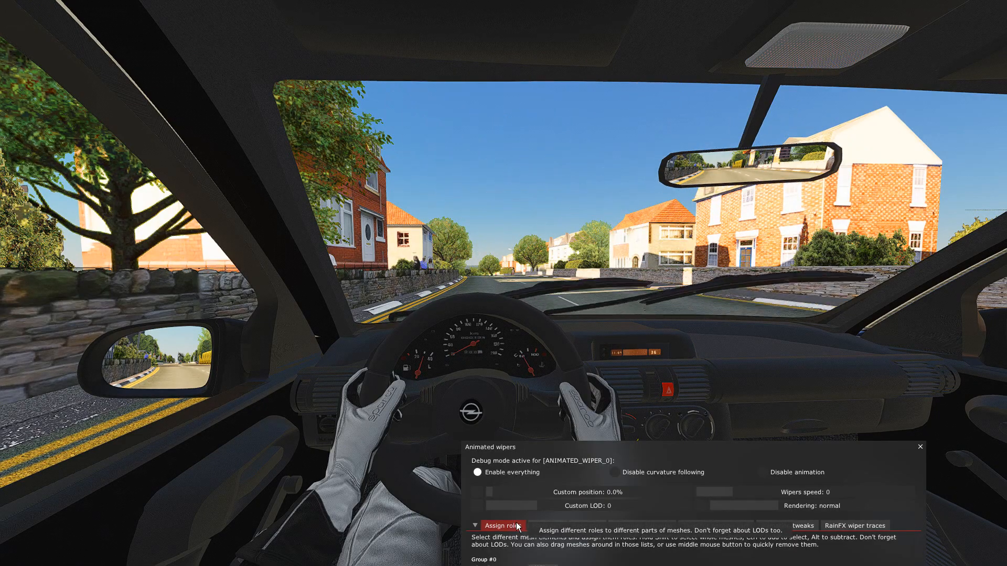
left_click_drag(704, 463, 705, 179)
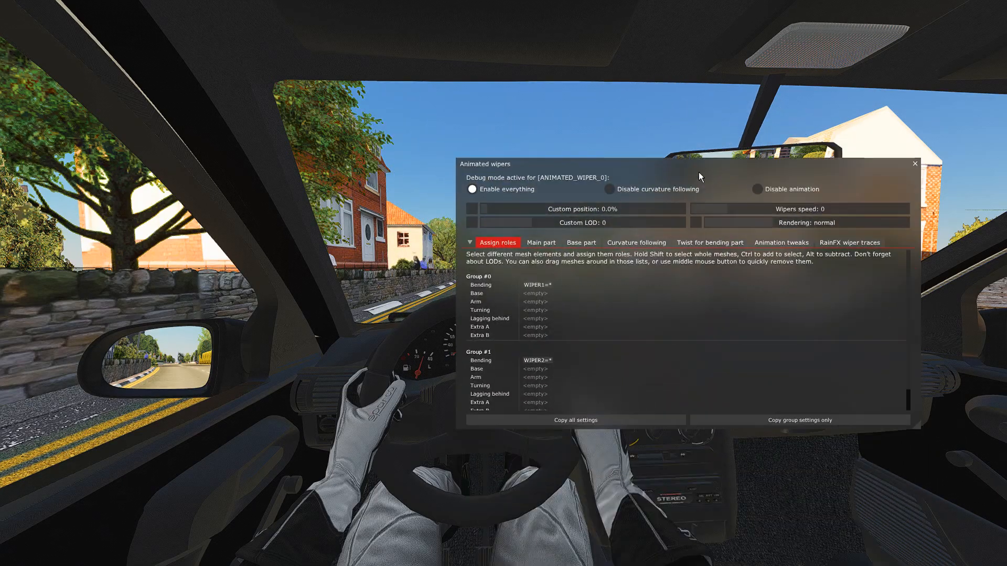
left_click(587, 420)
left_click(544, 243)
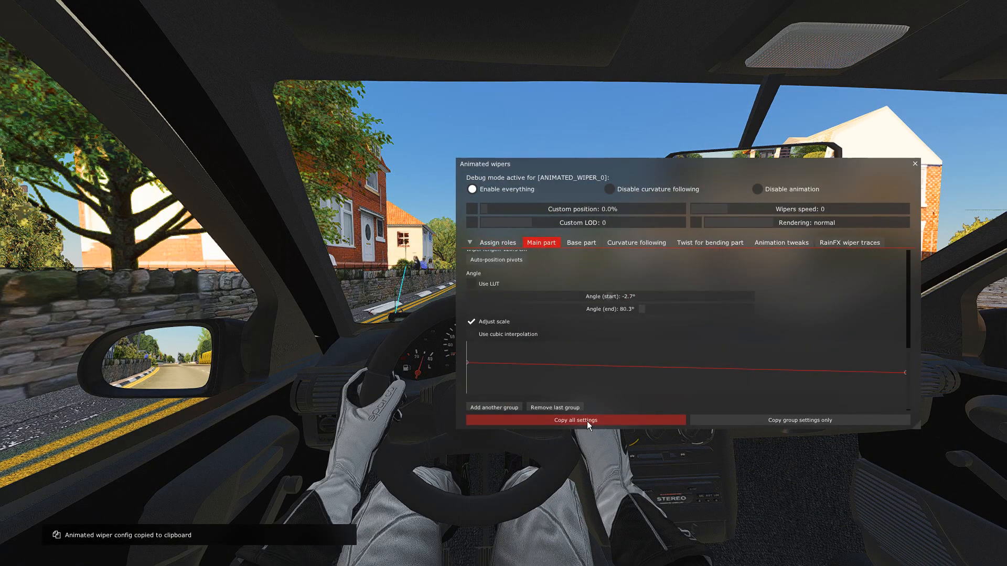
Exit the driving session and open ext_config.ini from the Opel Corsa B's extension folder in Notepad++.
left_click(915, 164)
key("Escape")
left_click(516, 367)
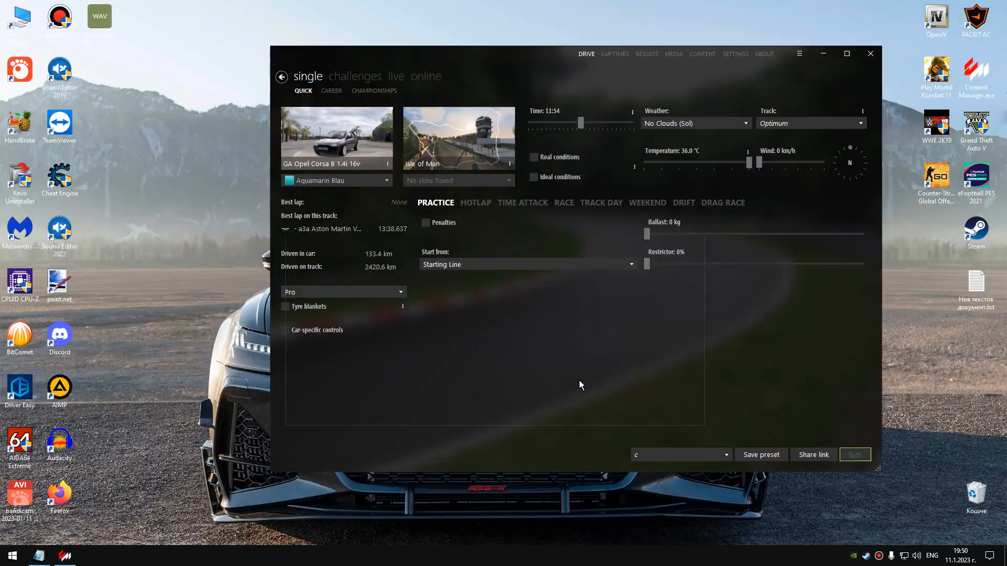
left_click(675, 406)
right_click(326, 135)
left_click(371, 319)
double_click(428, 204)
double_click(439, 183)
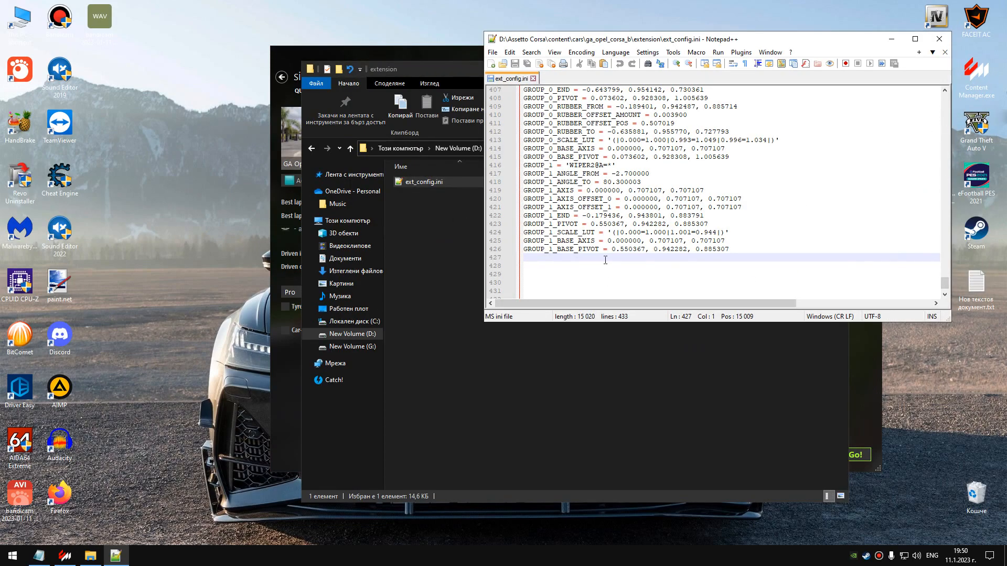
Replace the existing [ANIMATED_WIPER_0] section of ext_config.ini with the copied wiper settings and save the file.
scroll(605, 260, "up", 8)
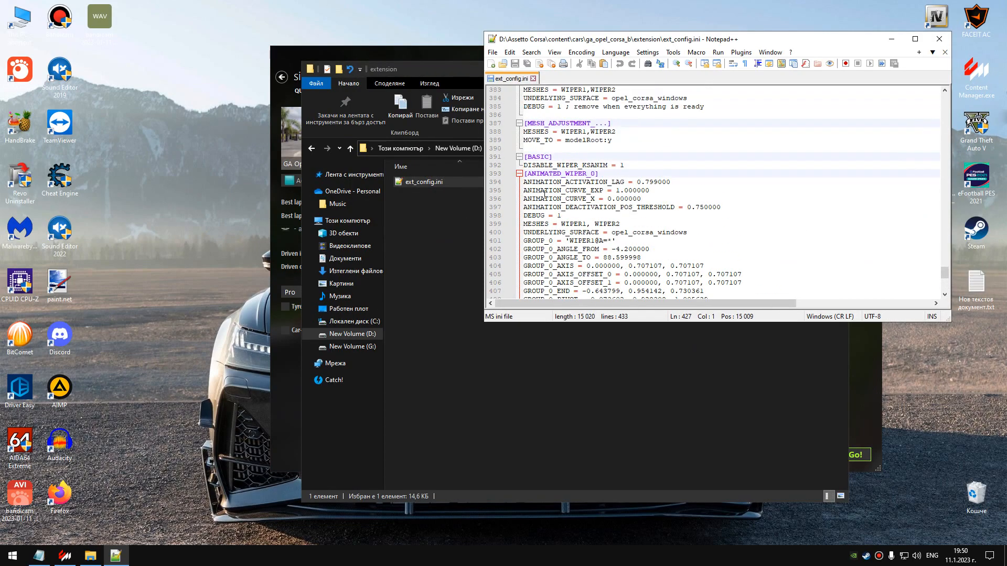
left_click_drag(526, 174, 770, 235)
key("Delete")
right_click(572, 230)
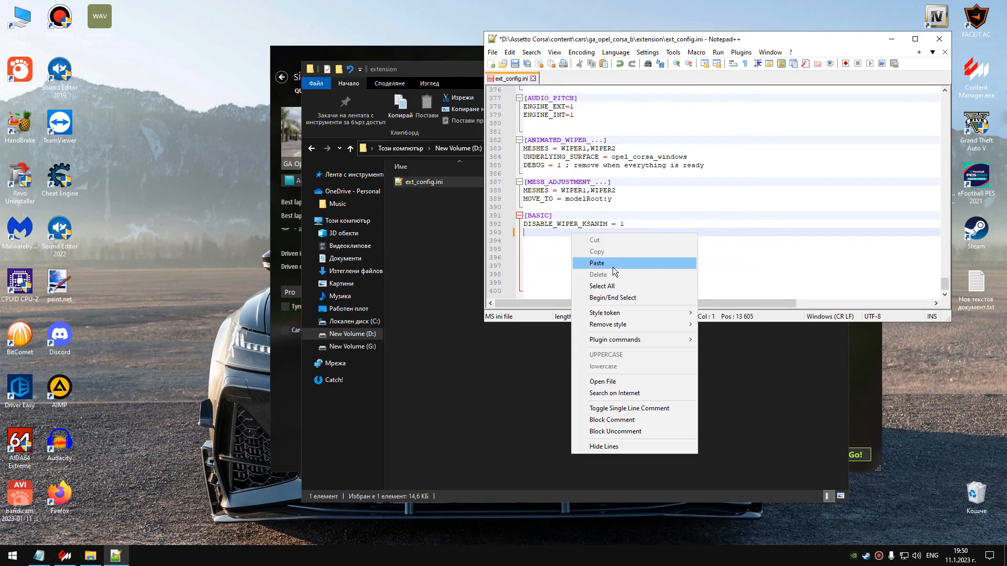
left_click(612, 261)
scroll(584, 257, "up", 4)
scroll(586, 256, "up", 2)
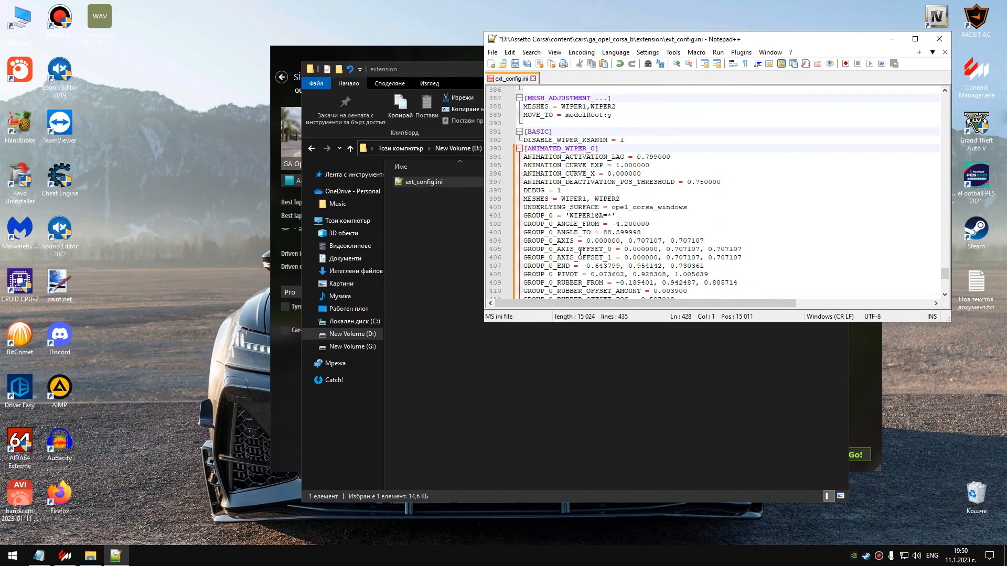
scroll(573, 241, "down", 2)
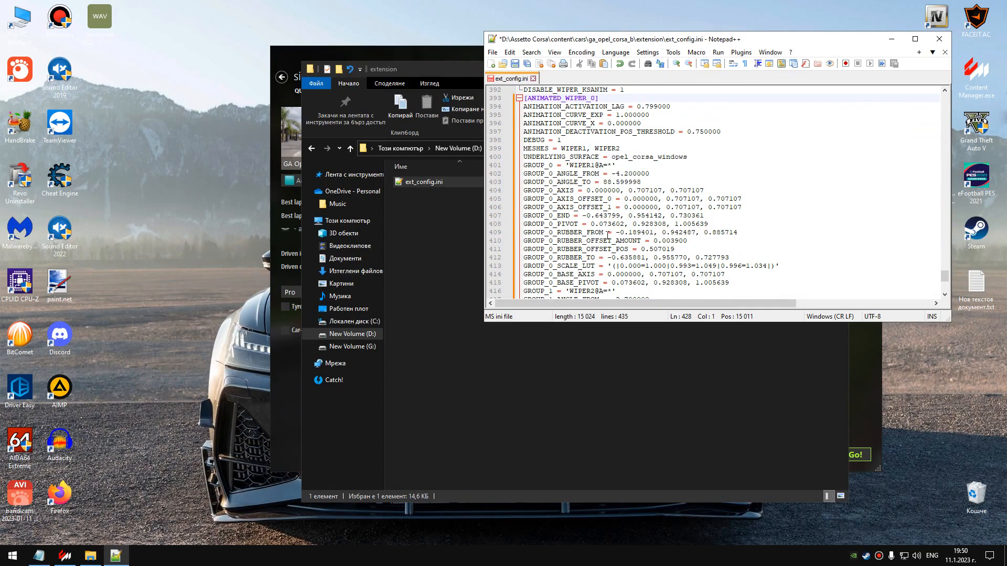
left_click_drag(690, 45, 642, 49)
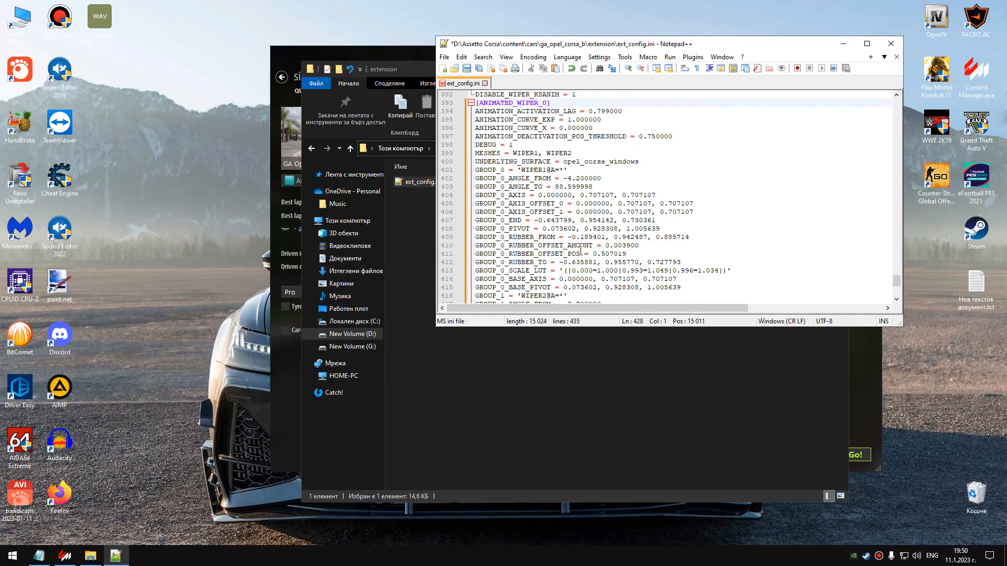
scroll(586, 254, "down", 1)
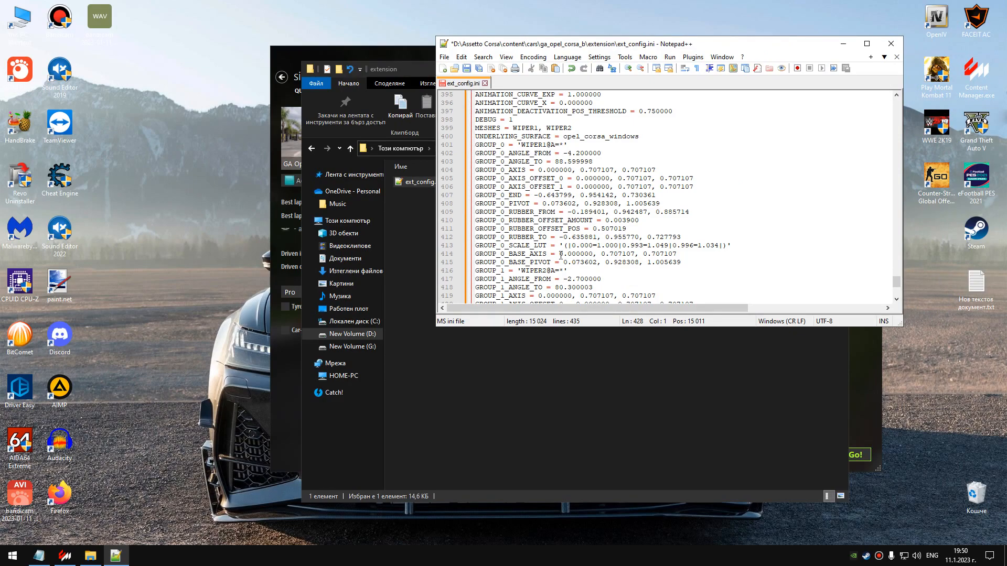
scroll(560, 254, "up", 2)
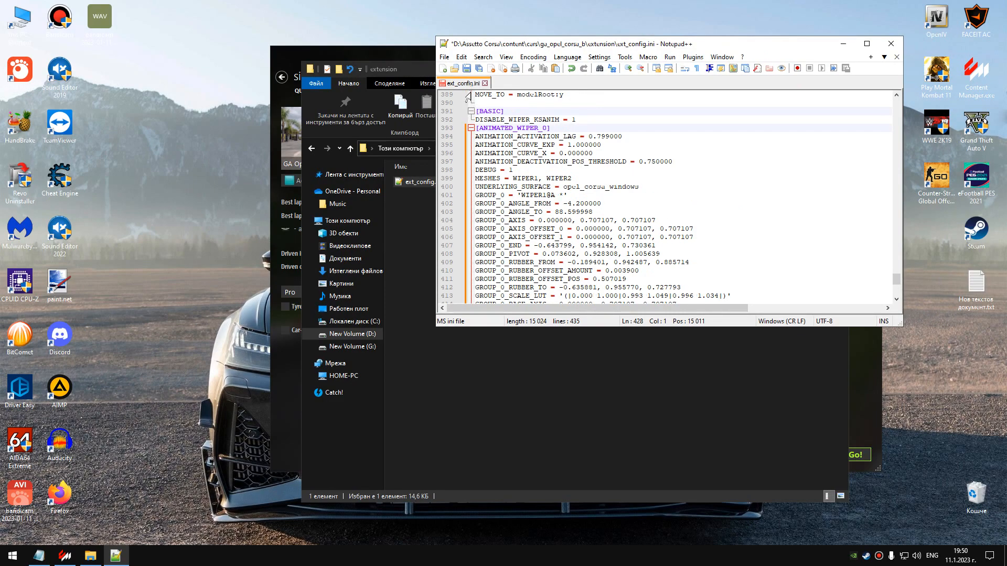
left_click(466, 68)
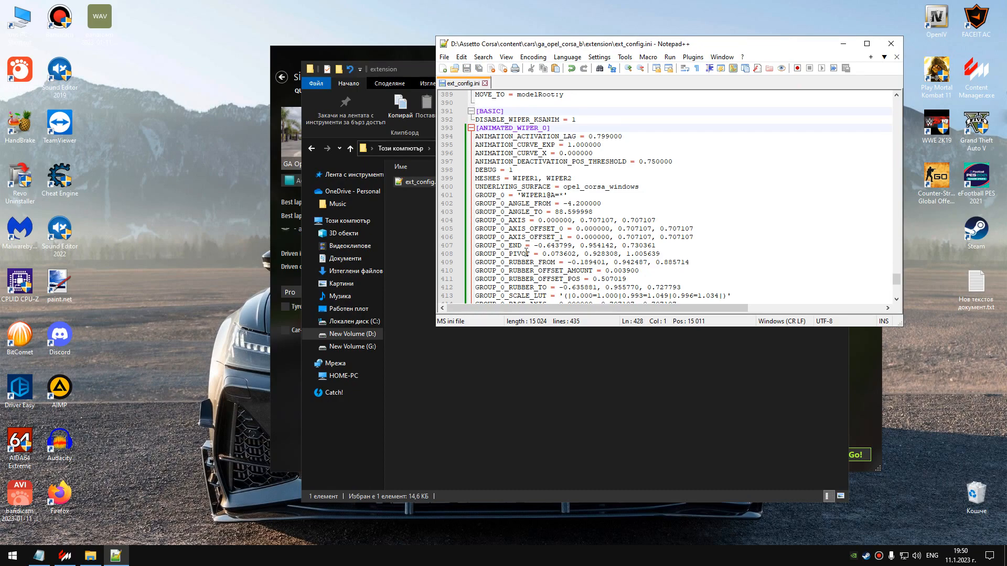
scroll(518, 246, "down", 5)
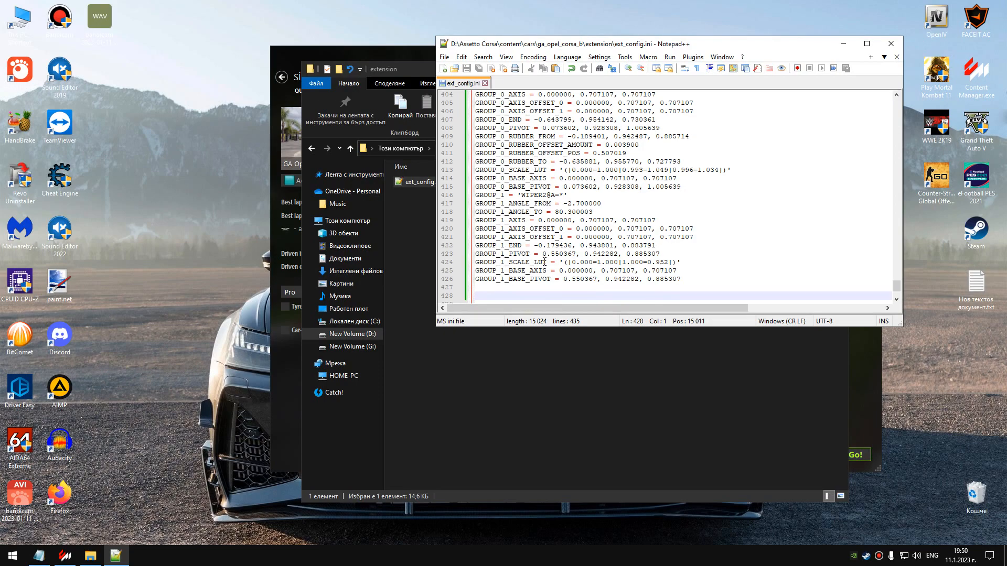
Put the editor and folder windows away and start the Isle of Man practice session with the Corsa in Content Manager.
left_click(843, 44)
left_click(837, 69)
mouse_move(323, 145)
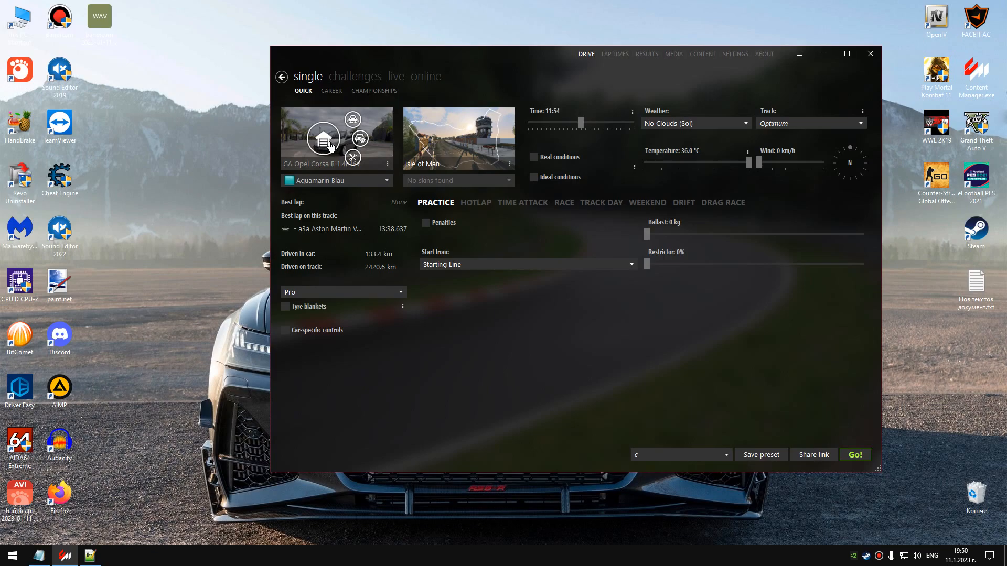
left_click(854, 455)
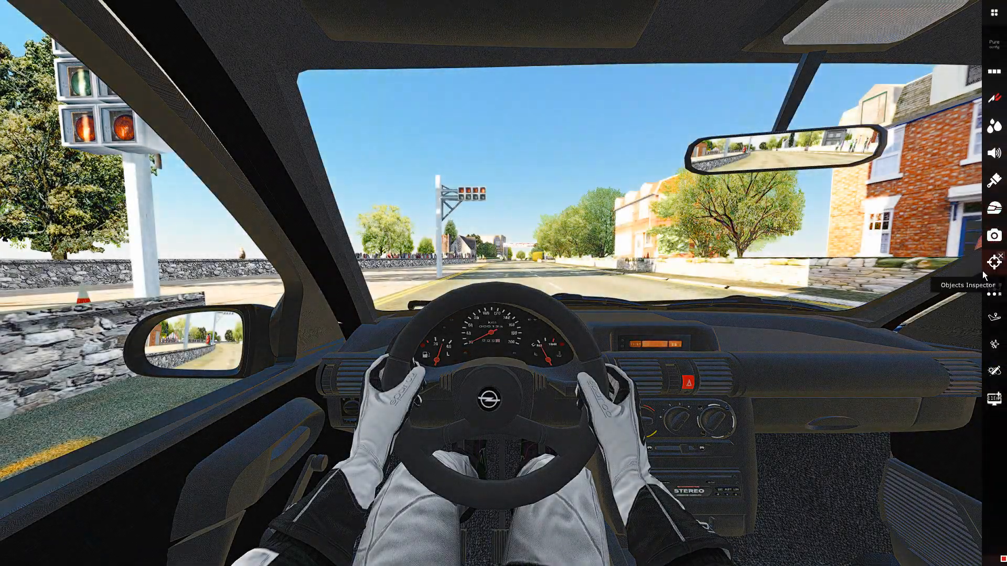
Open the Animated wipers tool from the Objects Inspector, close the inspector, and show the Main part settings.
left_click(992, 263)
left_click(732, 287)
left_click(756, 293)
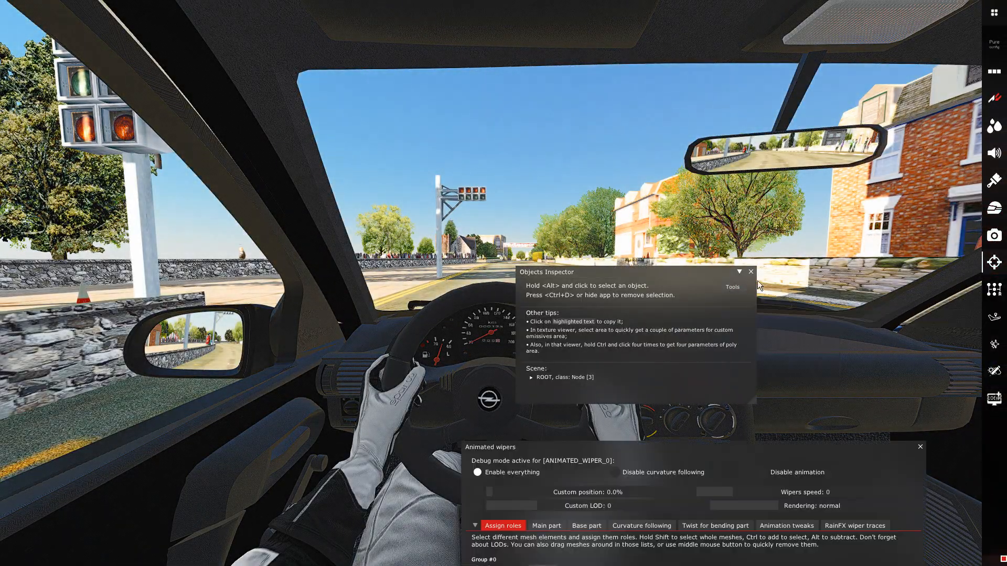
left_click(751, 272)
left_click_drag(679, 443, 647, 160)
left_click(514, 242)
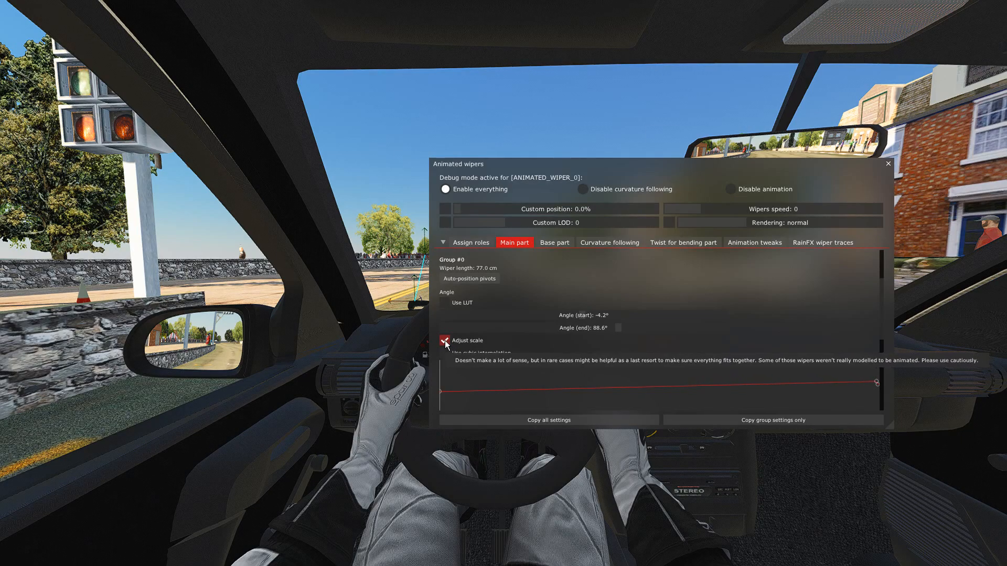
Examine the scale curves of Group #0 and Group #1 and watch the wipers sweep the windscreen from the cockpit.
scroll(499, 352, "down", 1)
mouse_move(876, 348)
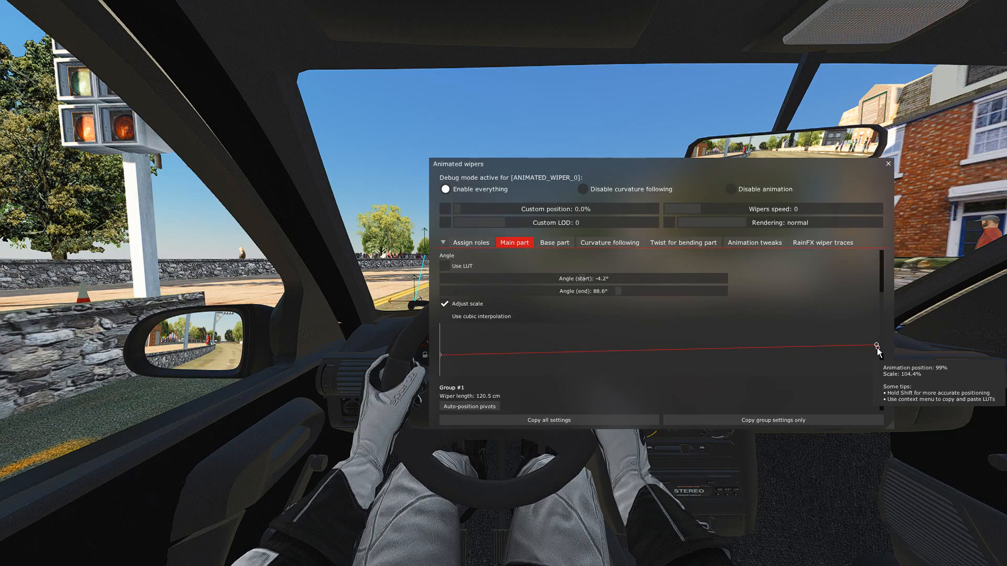
left_click_drag(691, 180, 652, 178)
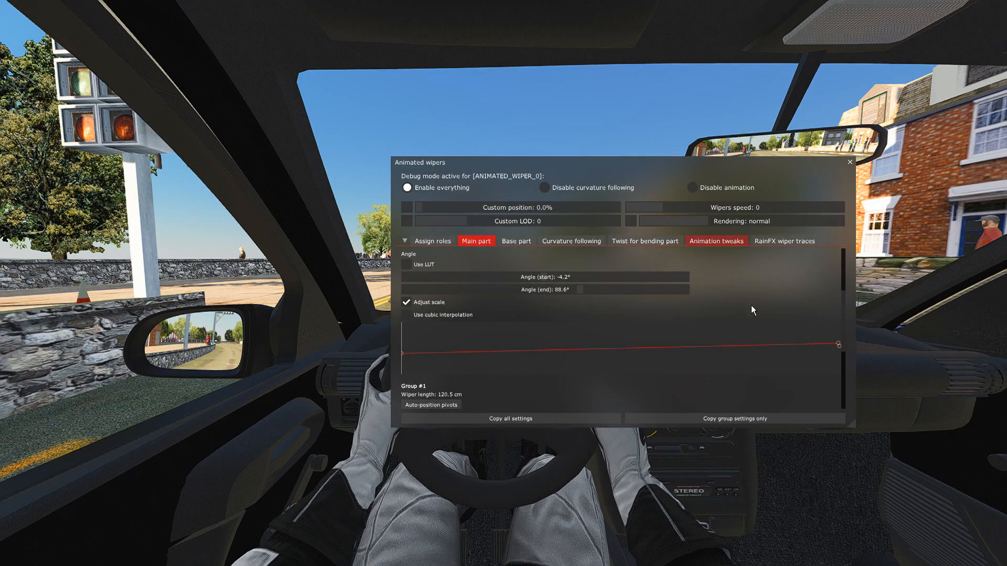
mouse_move(839, 345)
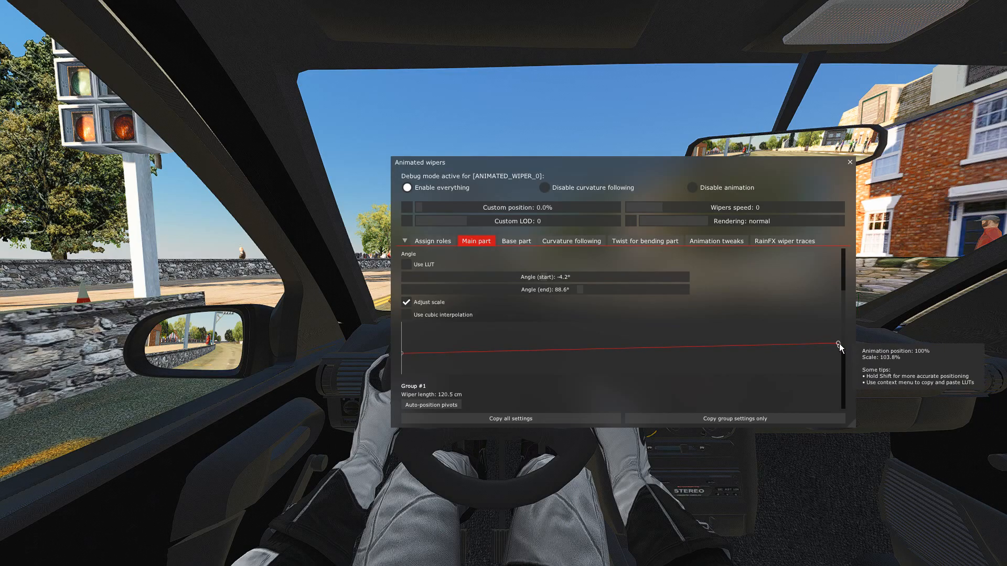
left_click_drag(722, 168, 725, 344)
key("w")
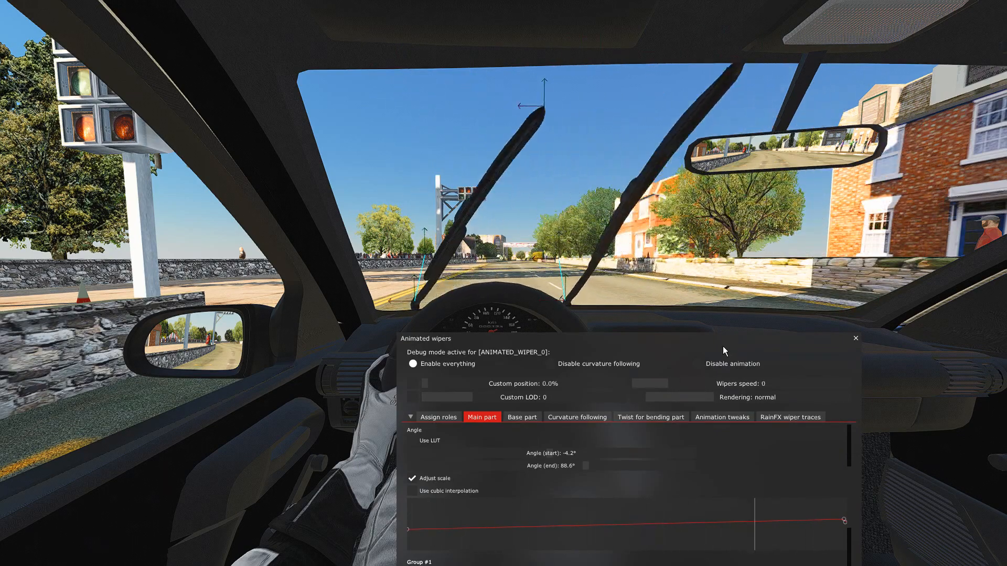
left_click_drag(722, 346, 725, 203)
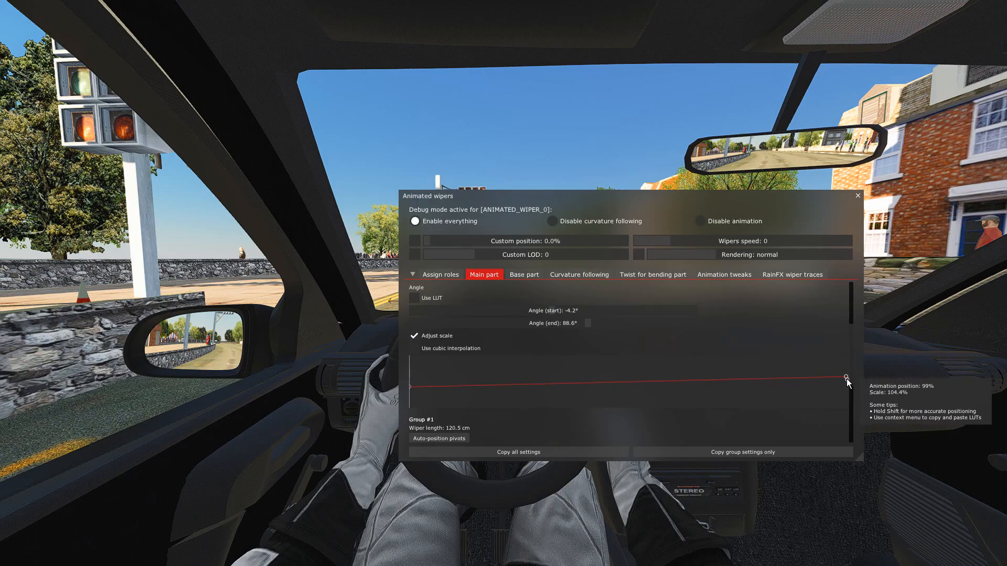
scroll(615, 392, "down", 5)
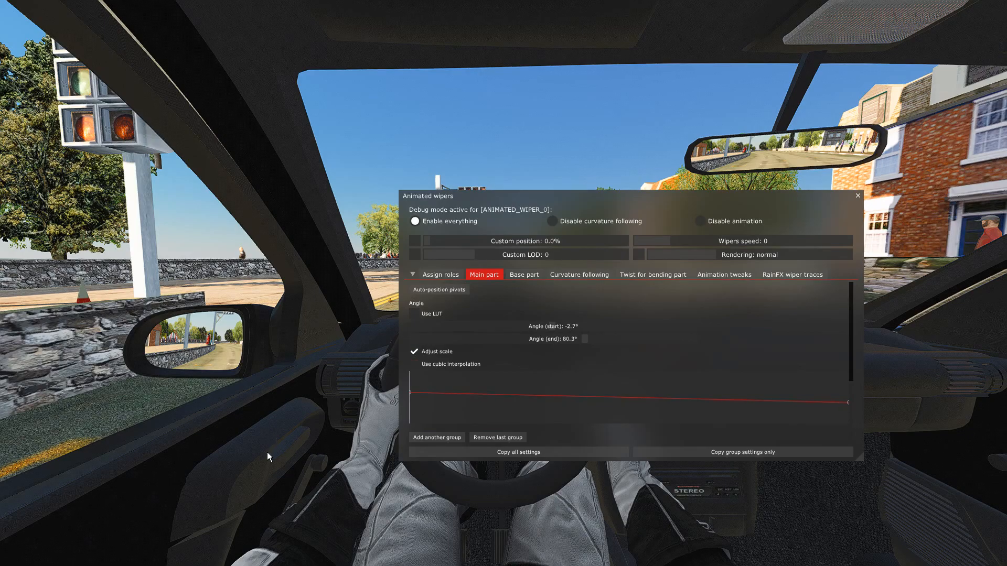
Bring up ext_config.ini in Notepad++ over the game to check the saved wiper values, and return to the game.
key("super")
left_click(66, 557)
key("super")
left_click(66, 558)
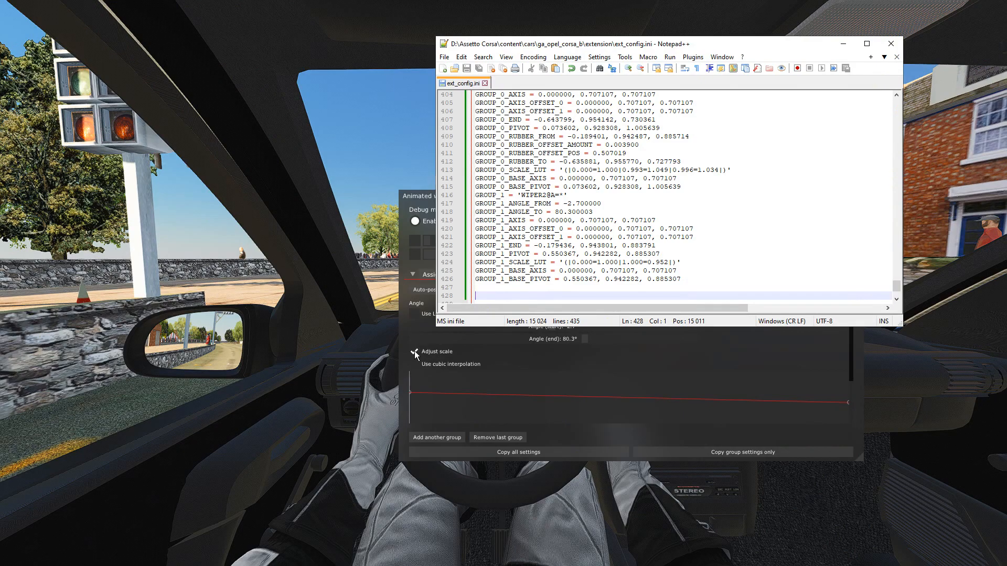
left_click(329, 370)
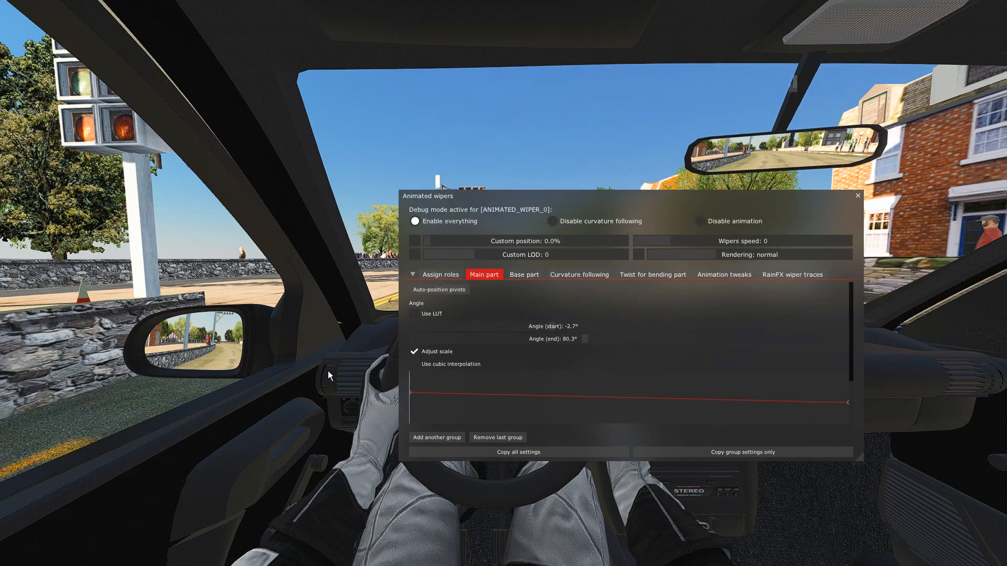
Close the wipers tool, set the end scale of GROUP_1_SCALE_LUT to 0.98 in ext_config.ini in Notepad++, and save the file.
left_click(858, 197)
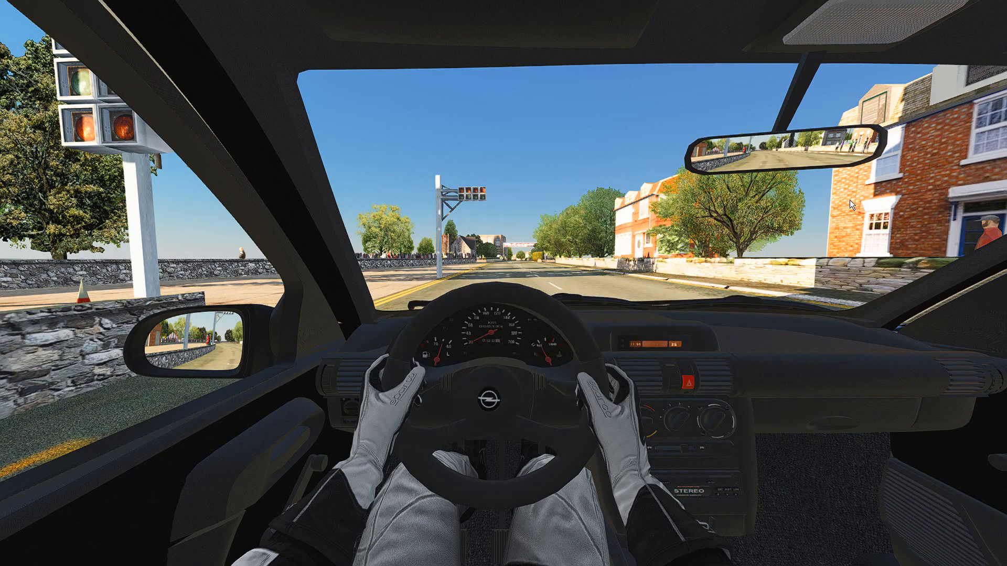
key("super")
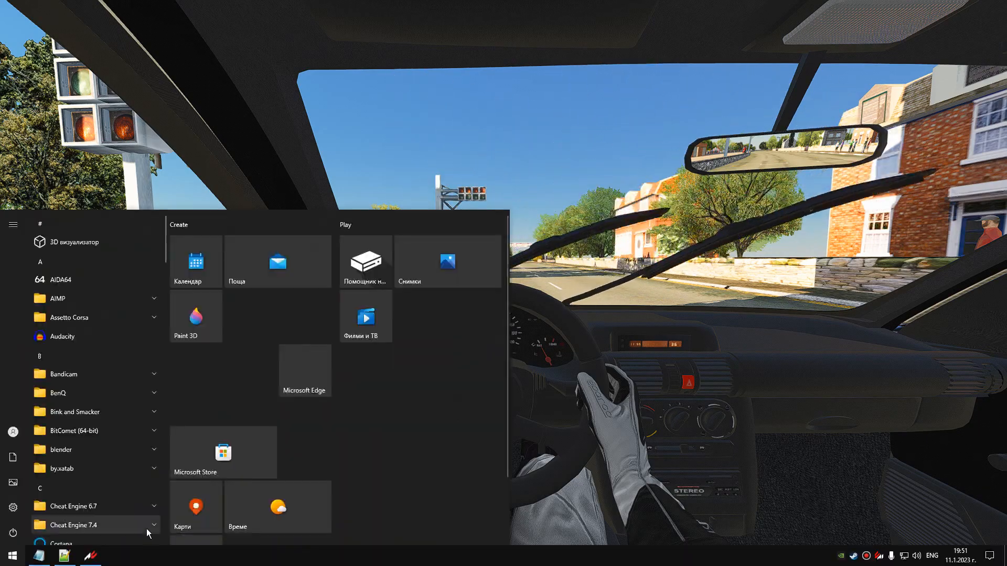
left_click(64, 555)
left_click_drag(710, 44, 791, 42)
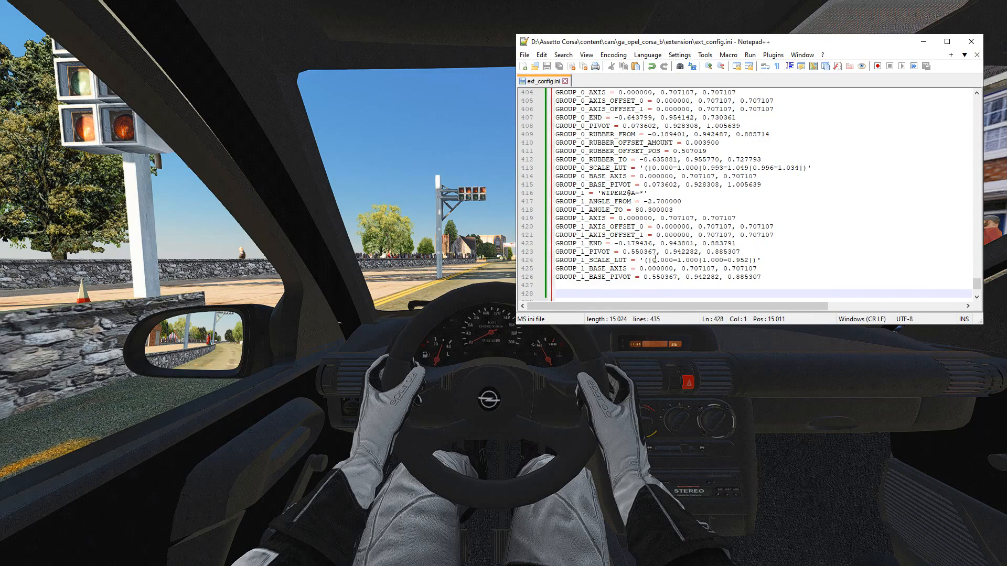
left_click_drag(740, 46, 809, 42)
left_click(818, 258)
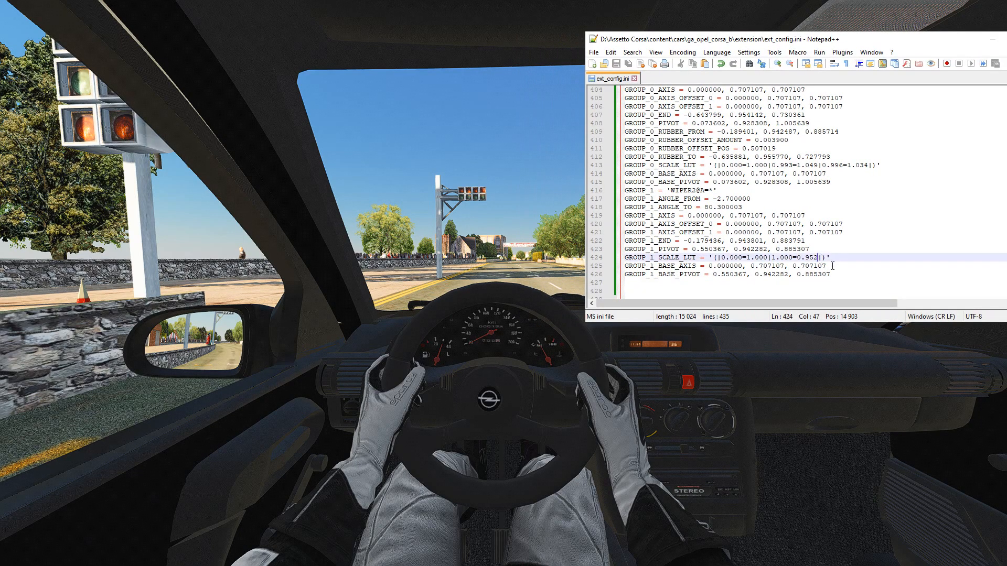
key("BackSpace")
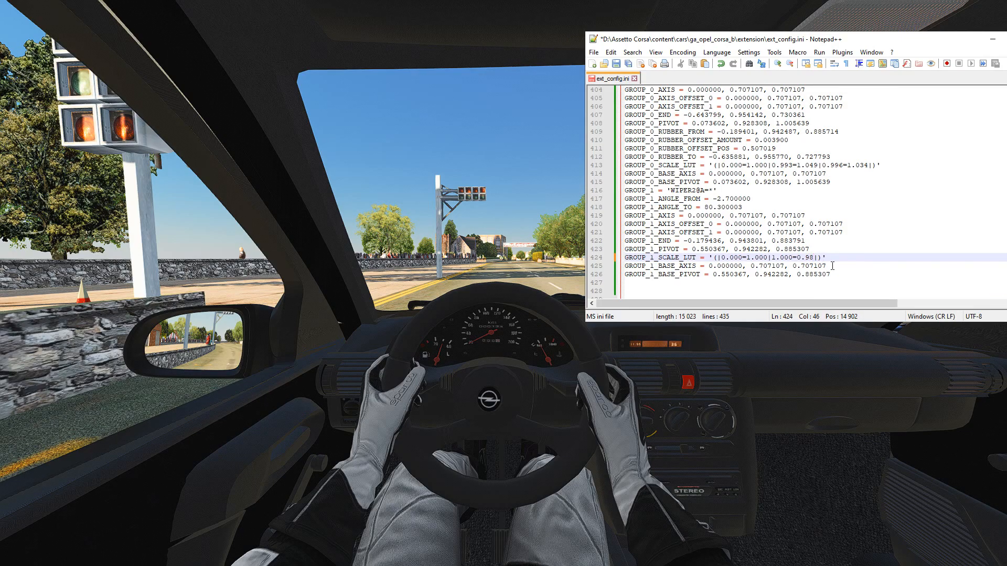
left_click(616, 64)
left_click(505, 178)
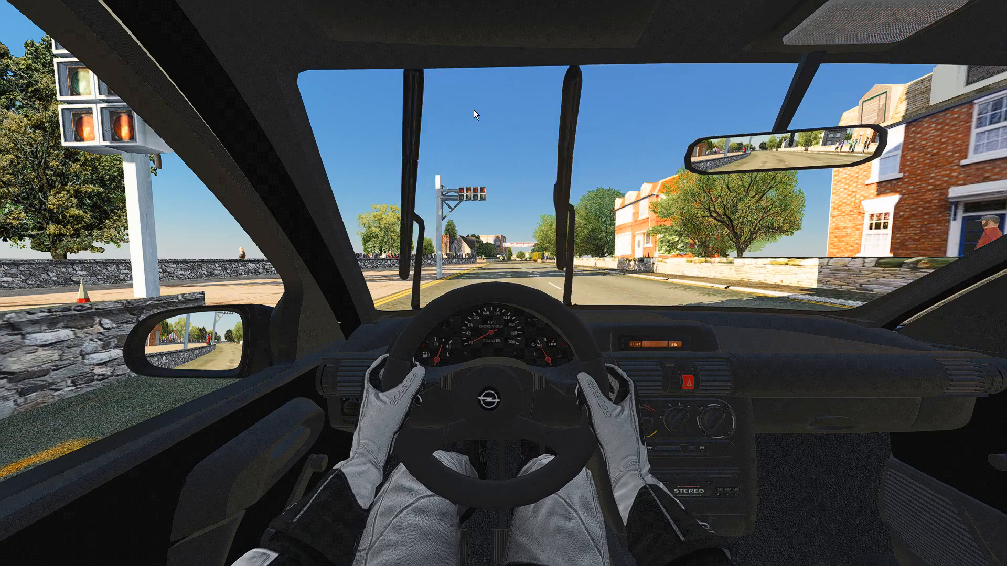
Watch the wipers sweep the windscreen from outside the car, and return to the cockpit view.
right_click_drag(528, 184, 404, 203)
key("F5")
scroll(405, 202, "down", 3)
scroll(406, 202, "up", 3)
scroll(406, 202, "down", 2)
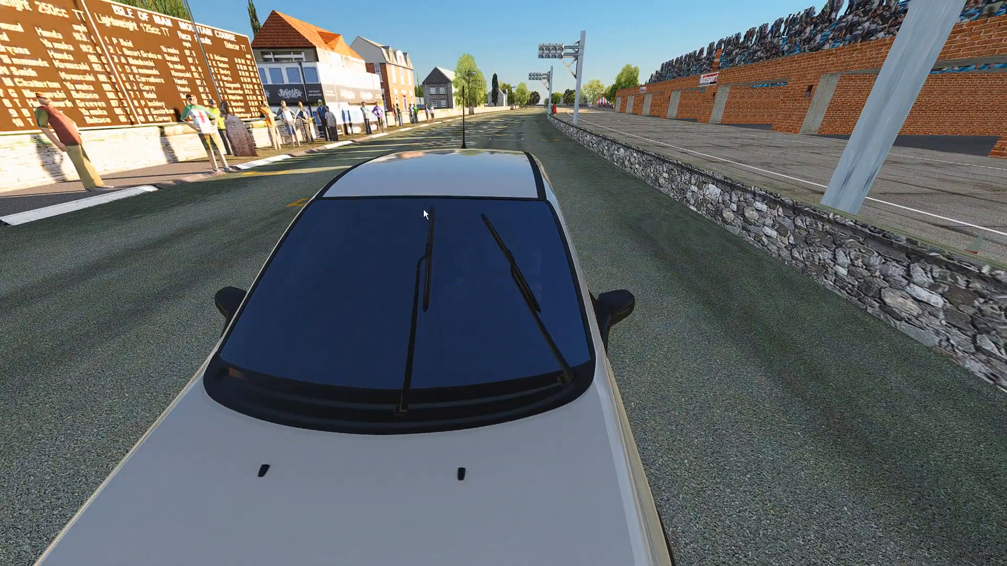
key("F1")
Set the end scale of GROUP_1_SCALE_LUT to 1230 in ext_config.ini, save it, and return to the game.
key("super")
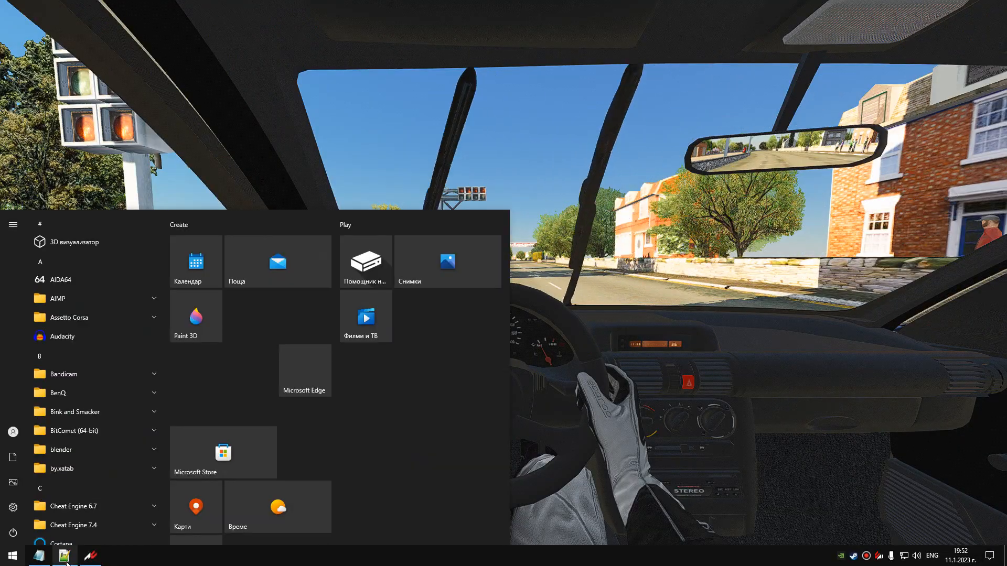
left_click(62, 558)
key("BackSpace")
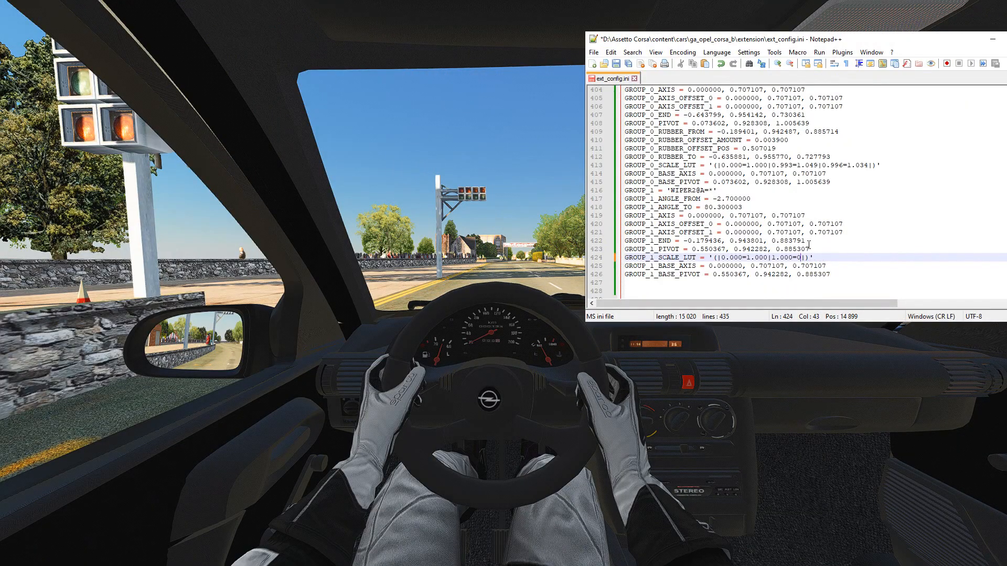
type("1230")
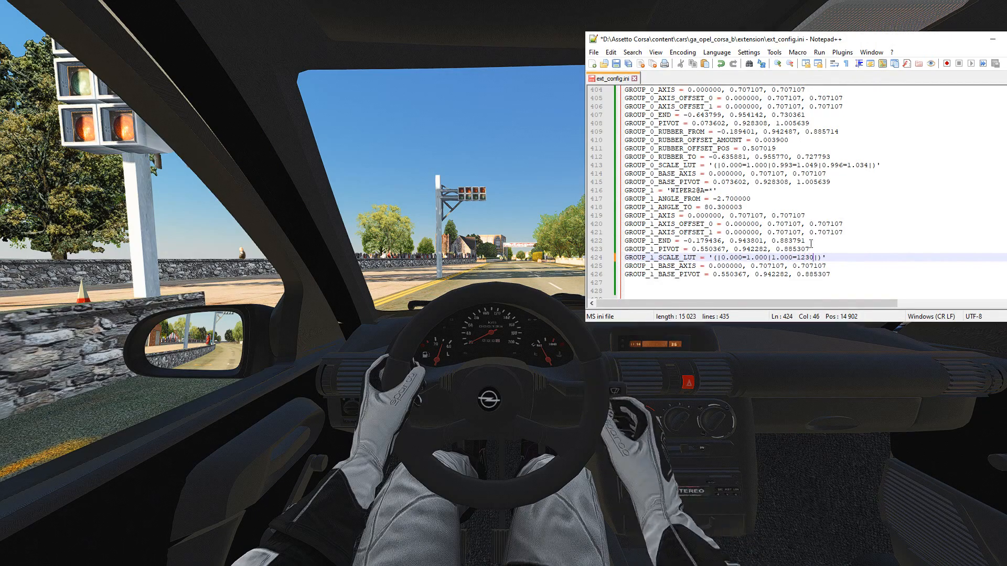
left_click(616, 63)
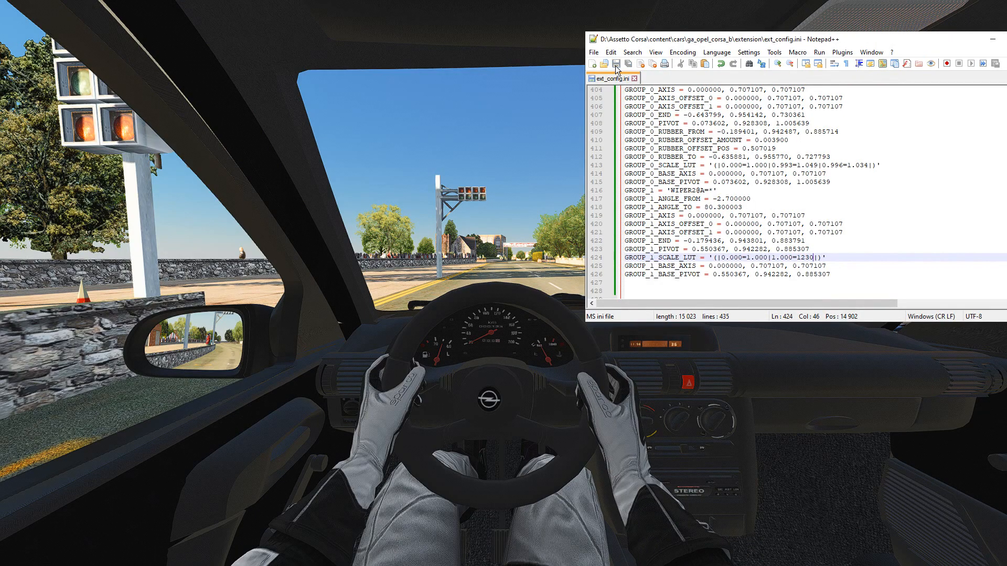
left_click(508, 185)
Change the end scale of GROUP_1_SCALE_LUT to 1000, save the file, and check the wipers in the game.
key("super")
left_click(63, 558)
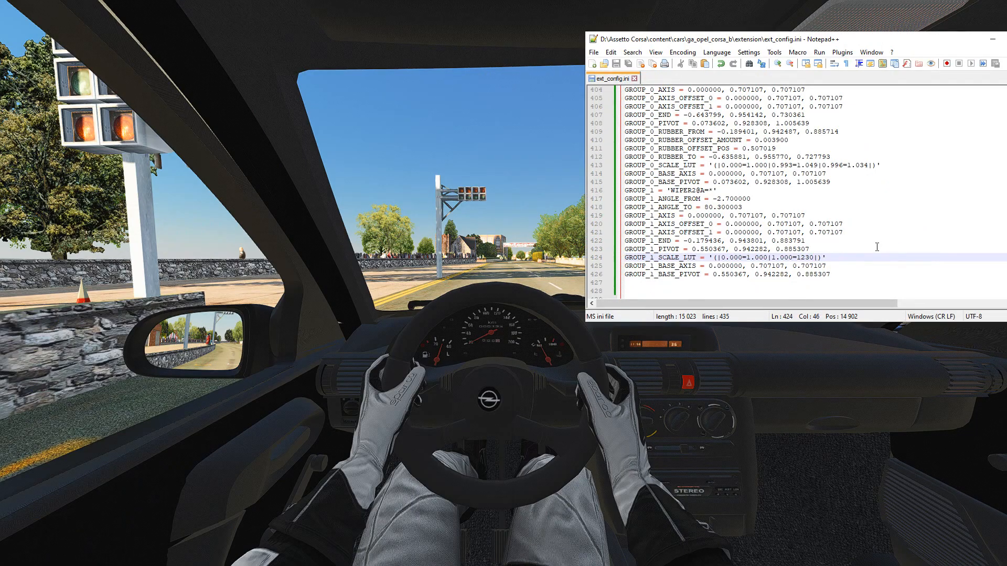
key("BackSpace")
key("BackSpace")
key("BackSpace")
type("00")
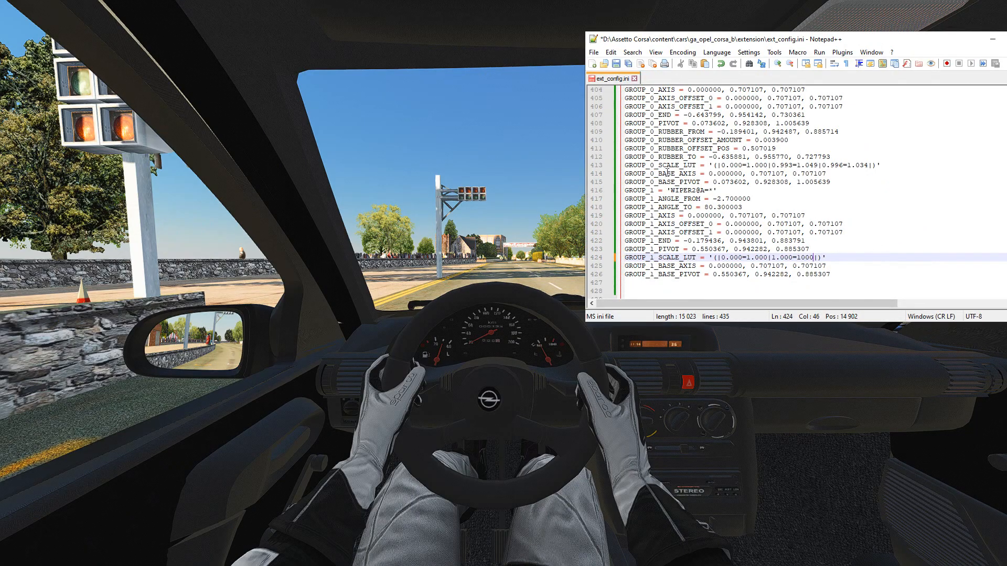
key("ctrl+s")
left_click(495, 205)
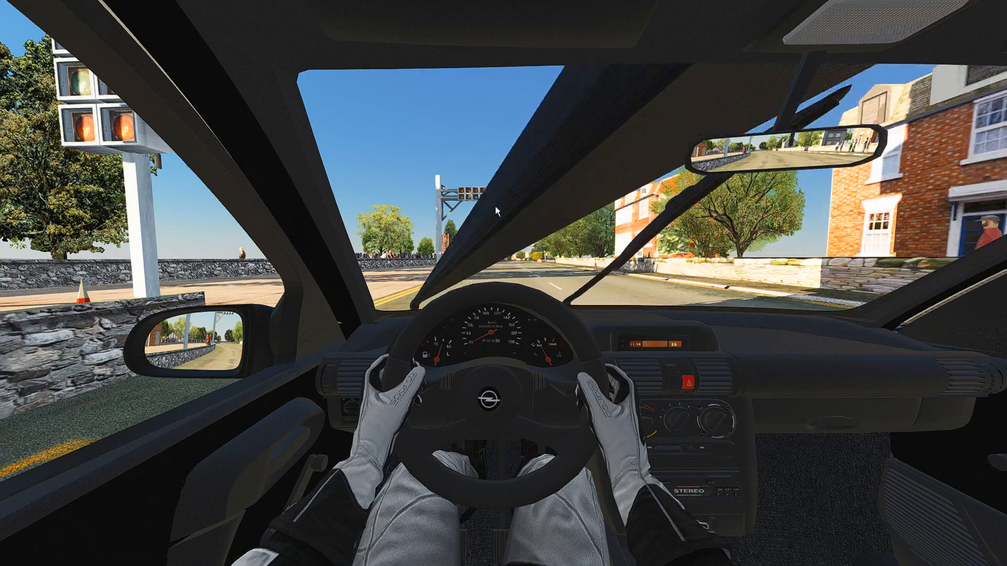
key("super")
left_click(49, 557)
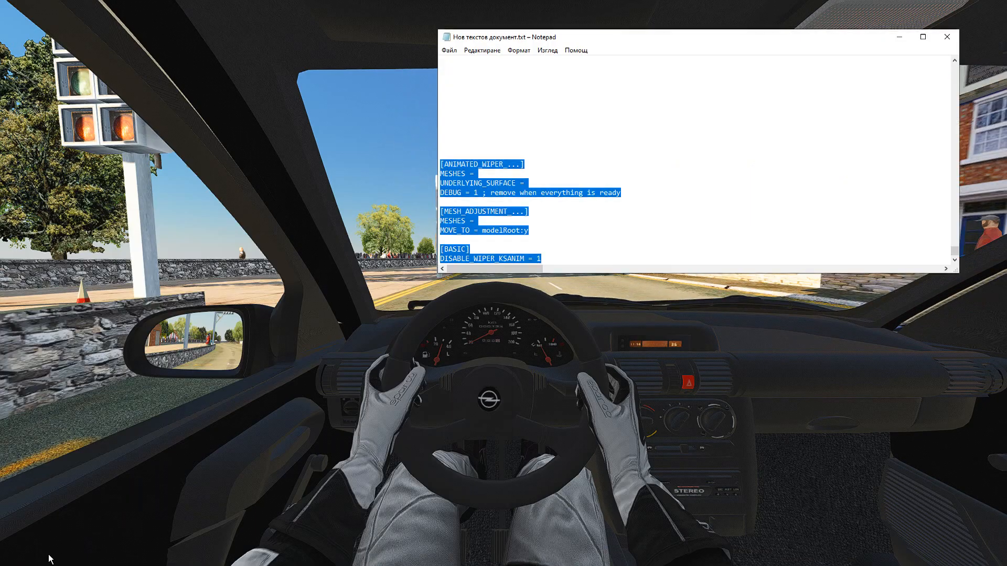
left_click(900, 38)
Set the end scale of GROUP_1_SCALE_LUT to 0.999 in ext_config.ini, save it, and watch the wipers in the game.
key("super")
left_click(68, 559)
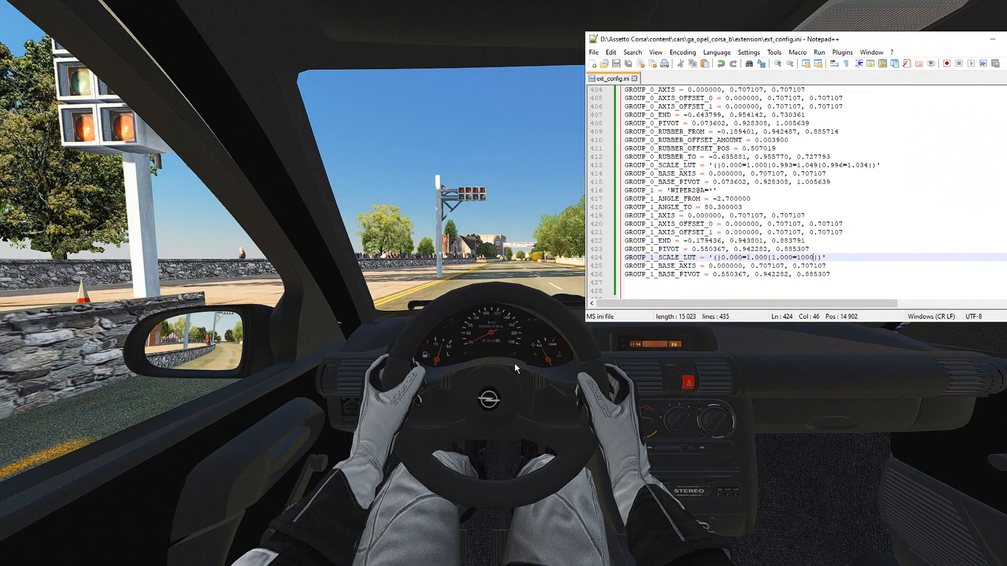
key("BackSpace")
key("BackSpace")
key("BackSpace")
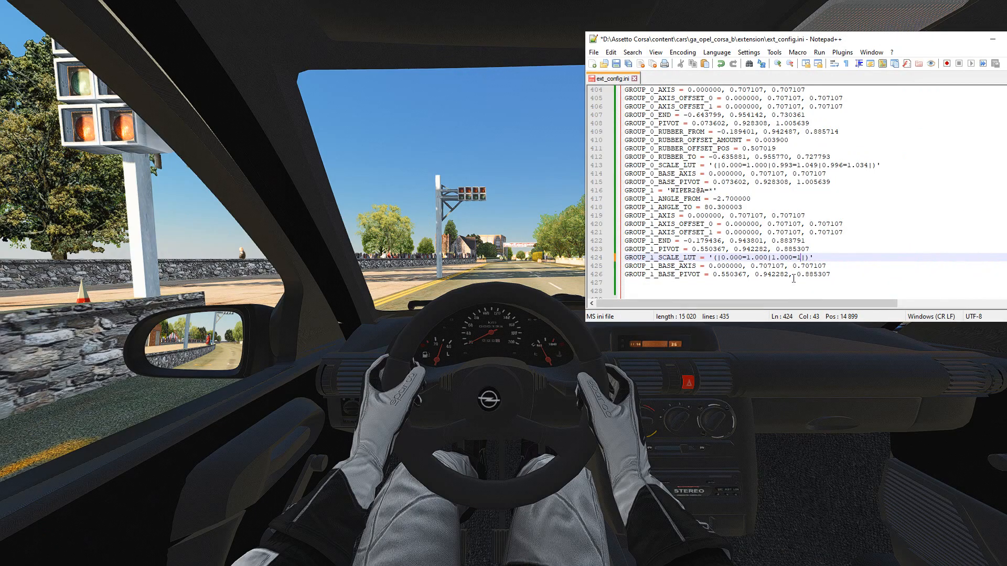
type(".999")
left_click(616, 64)
left_click(507, 156)
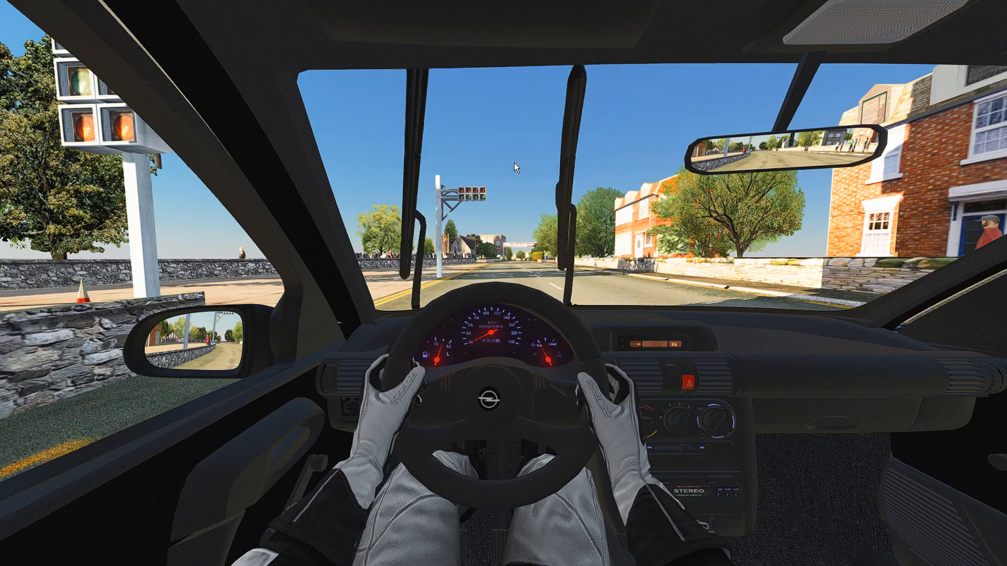
Restore the end scale of GROUP_1_SCALE_LUT to 0.952 in ext_config.ini, and put the editor away.
key("super")
left_click(66, 555)
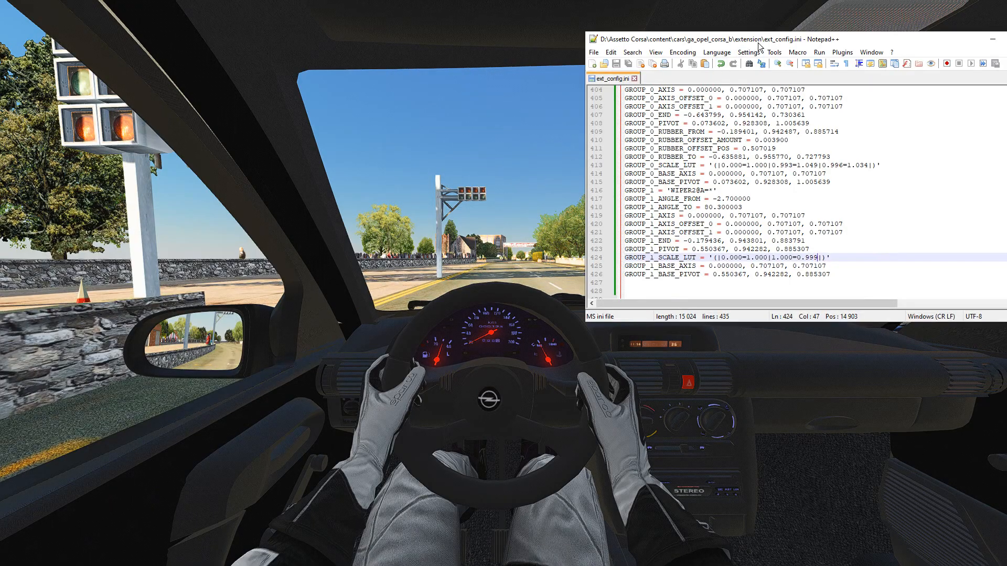
left_click_drag(843, 44, 705, 85)
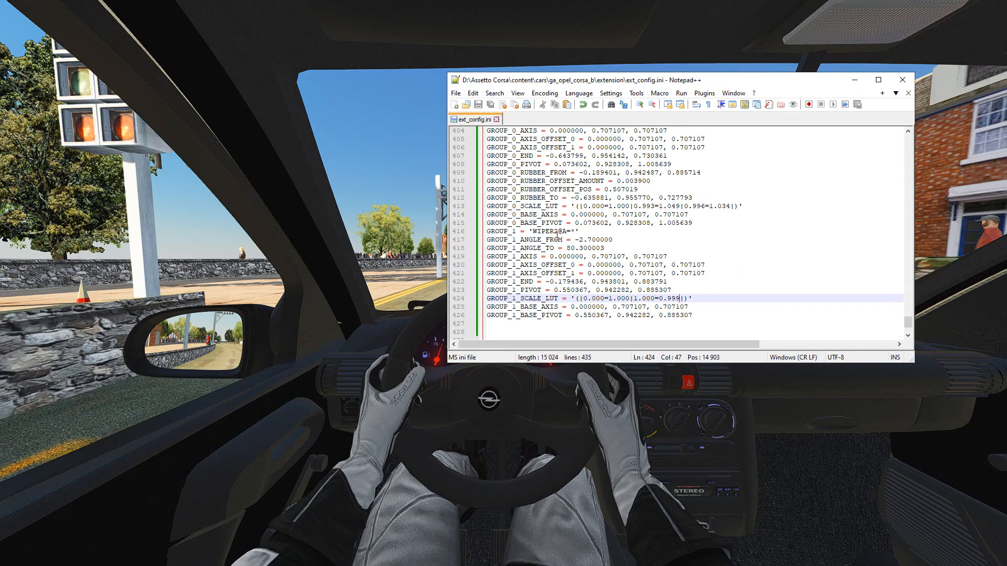
scroll(557, 234, "up", 4)
scroll(530, 220, "up", 2)
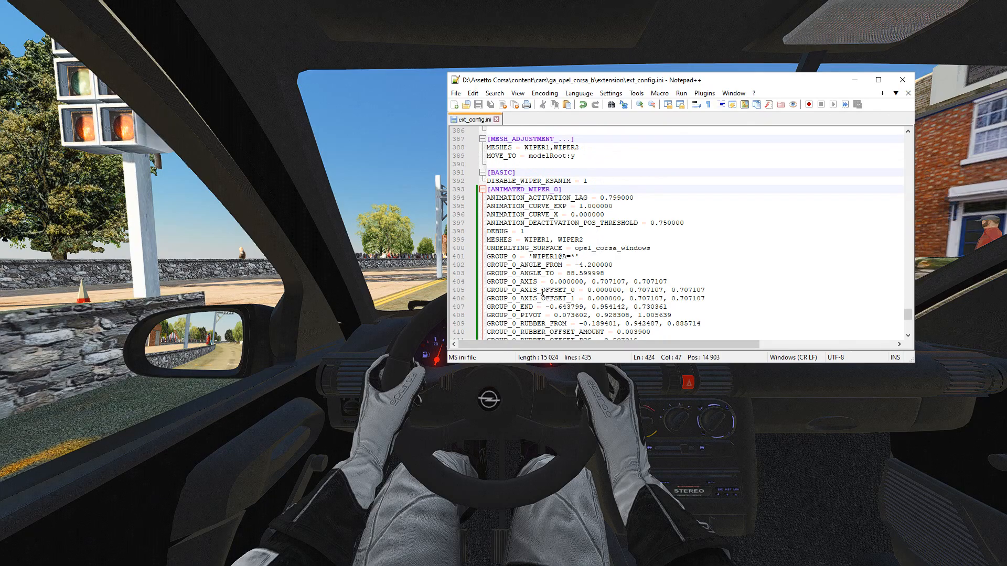
scroll(540, 290, "down", 8)
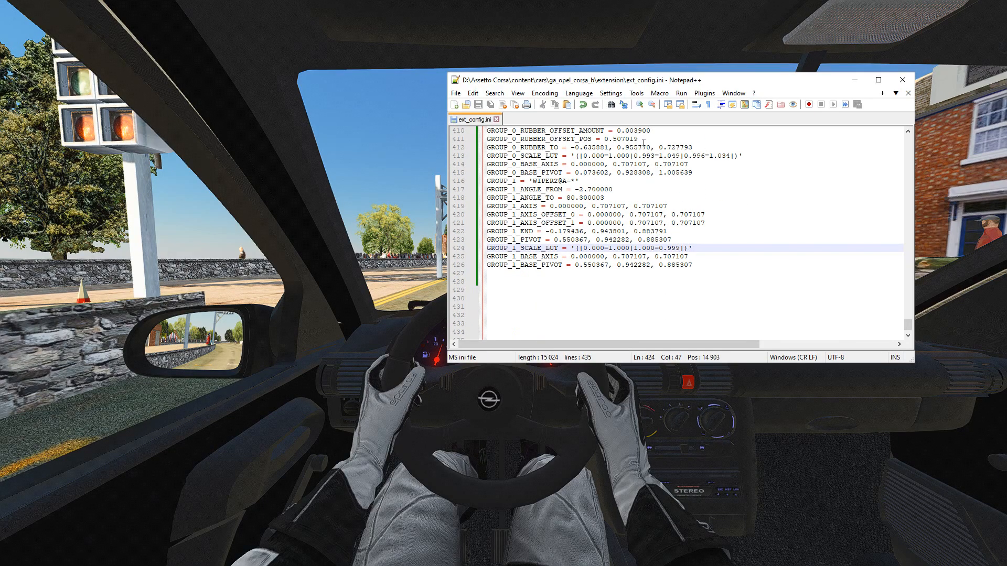
left_click_drag(735, 84, 570, 136)
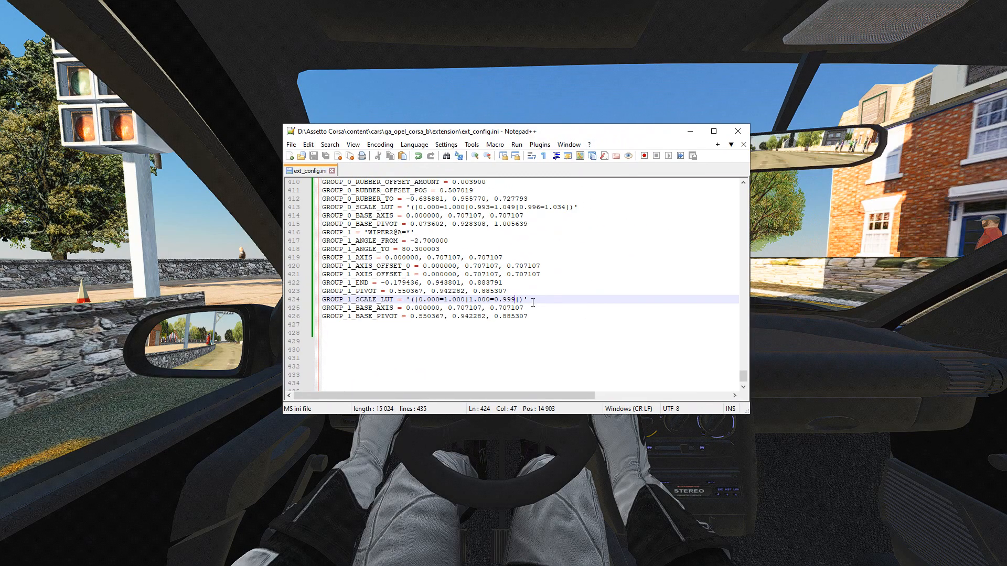
type("1230")
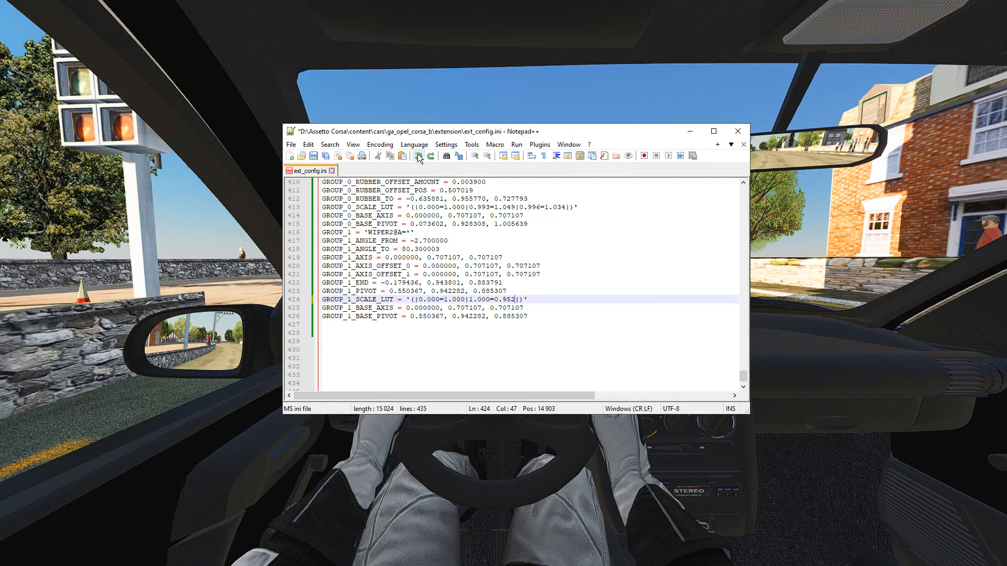
left_click(697, 134)
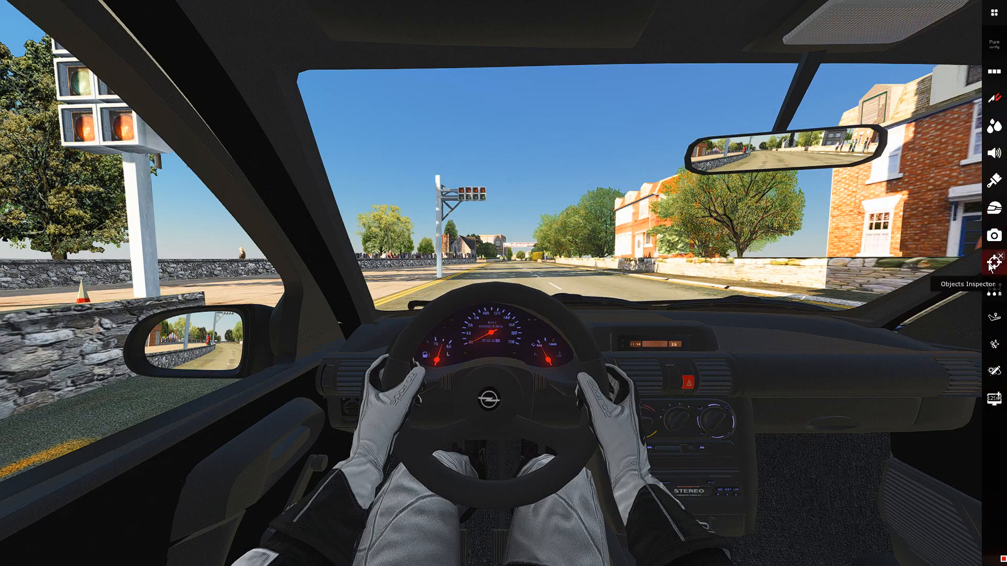
Reopen the Animated wipers tool from the Objects Inspector, and close the inspector.
left_click(993, 263)
left_click(732, 287)
left_click(750, 292)
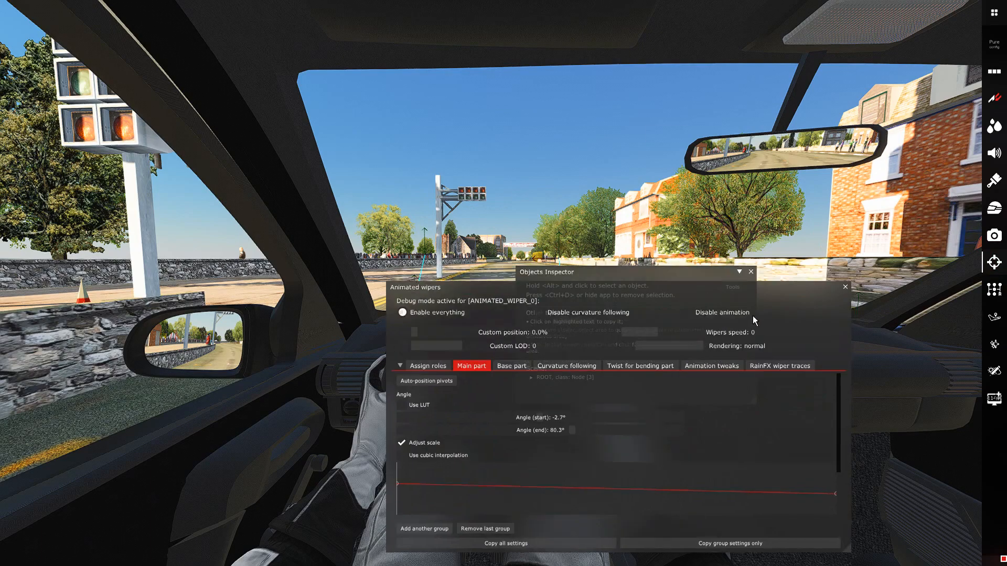
left_click(751, 271)
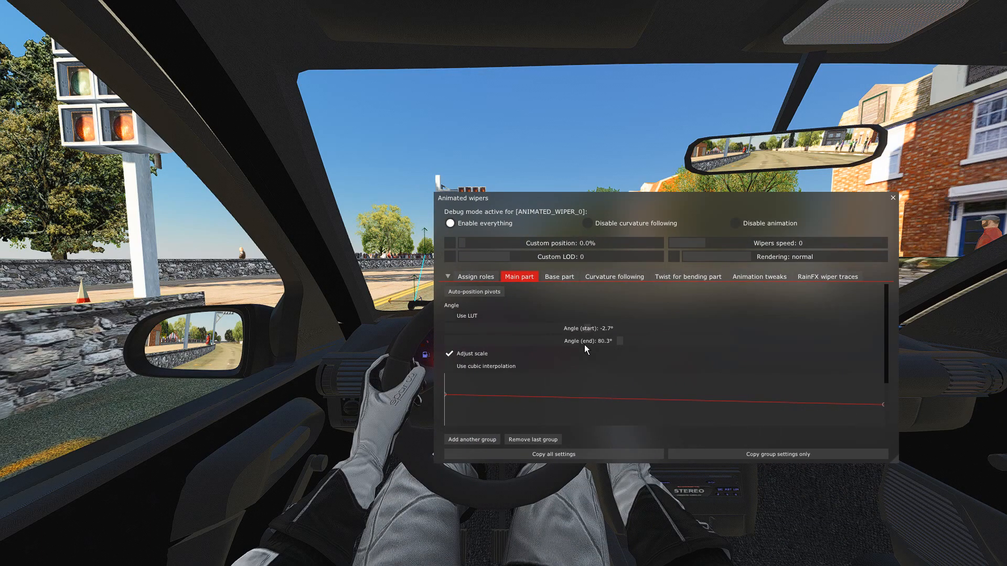
Flatten Group #0's scale curve and raise its end point to a scale of 102.8%.
scroll(576, 349, "up", 10)
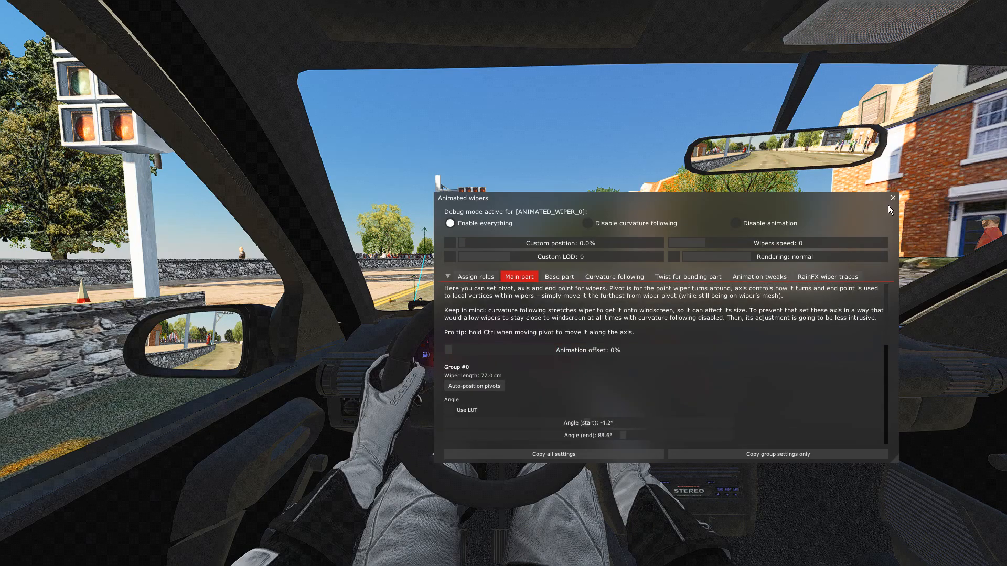
scroll(786, 357, "down", 5)
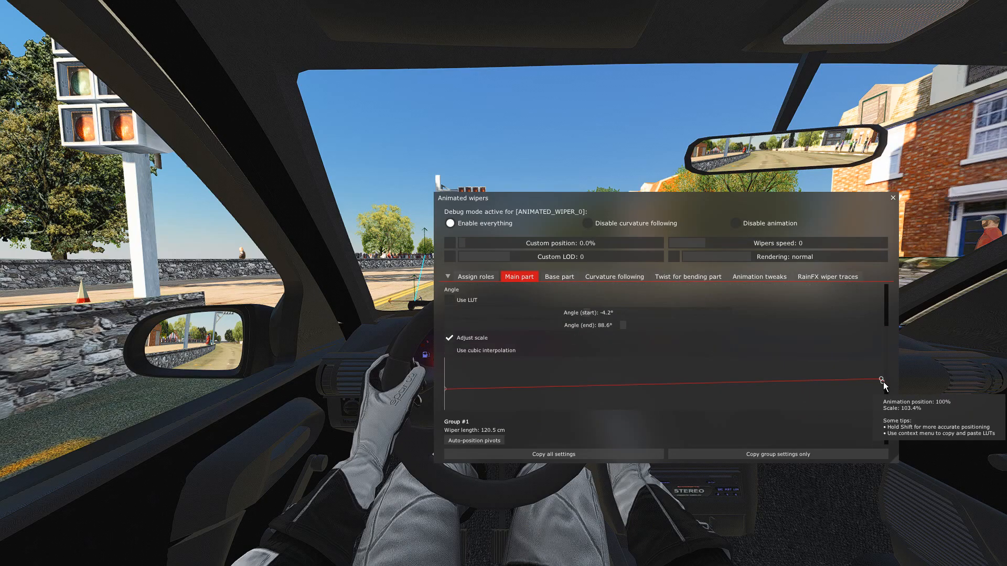
right_click(881, 383)
left_click(899, 418)
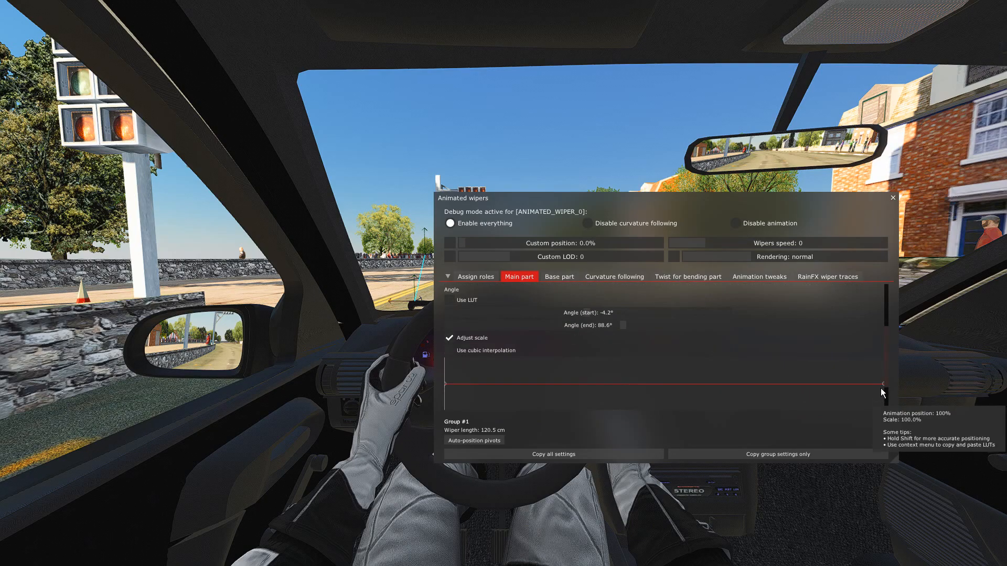
left_click_drag(883, 384, 881, 376)
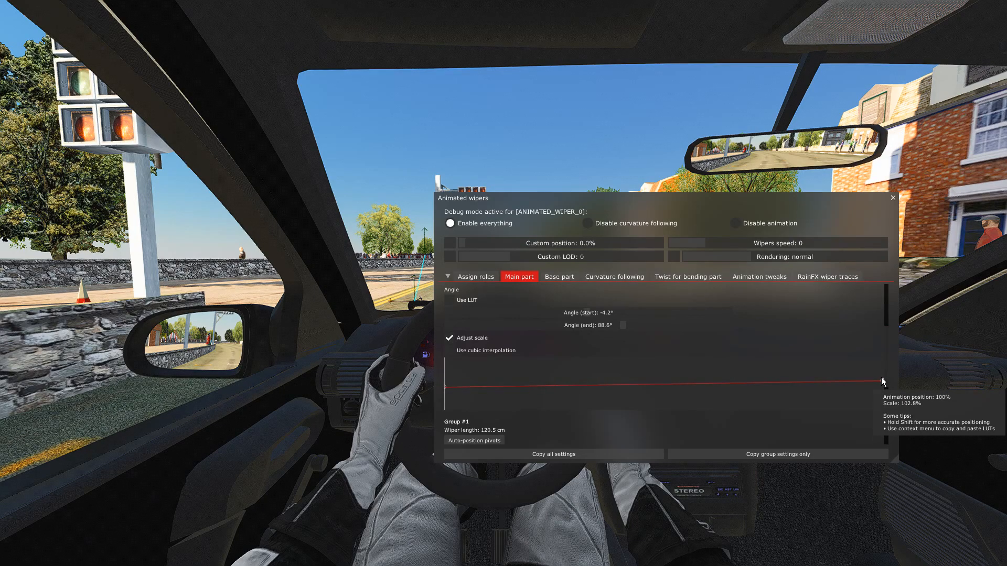
Move the wipers tool clear of the windscreen to check the sweep, move it back, and copy all wiper settings.
left_click_drag(746, 219, 705, 421)
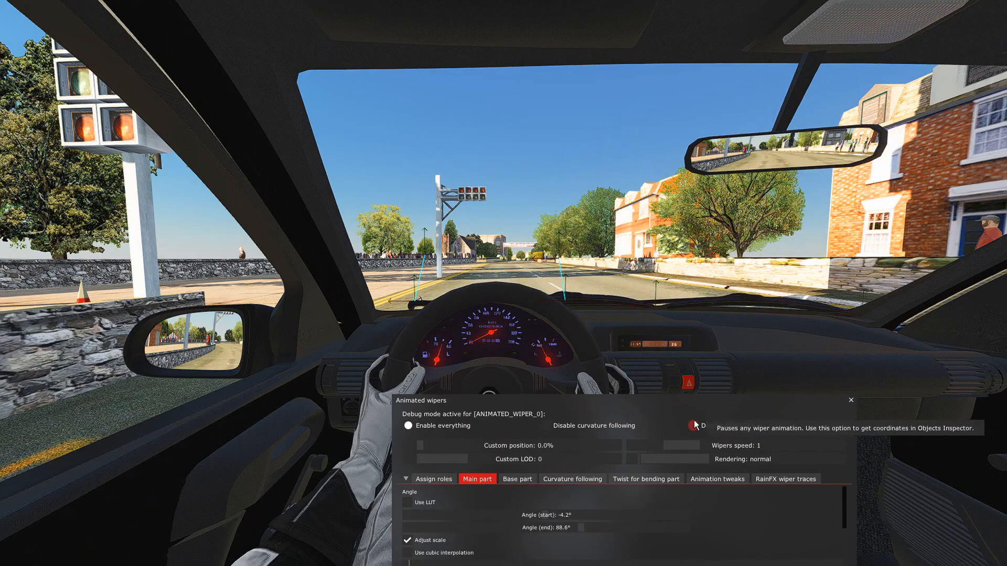
left_click_drag(655, 418, 656, 181)
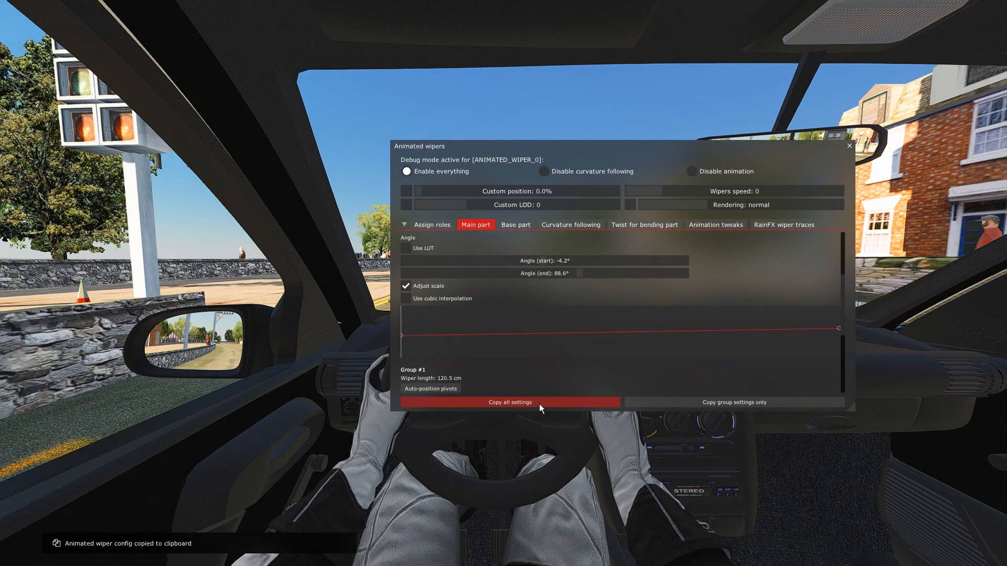
Set the smoothing width of the wipers' acceleration/deceleration curve to 18% in the animation tweaks.
left_click(711, 226)
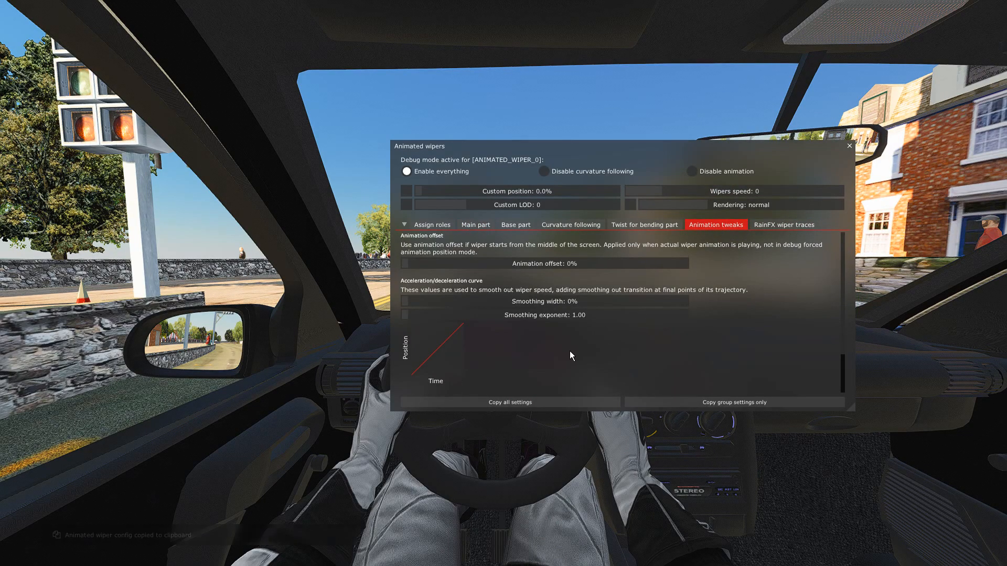
double_click(518, 301)
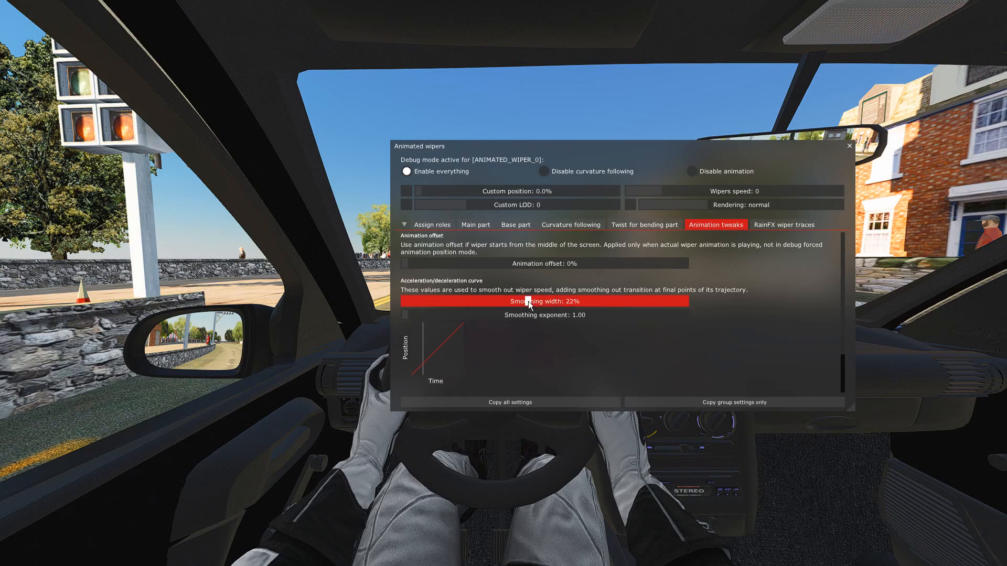
left_click_drag(625, 302, 690, 303)
left_click_drag(494, 306, 504, 305)
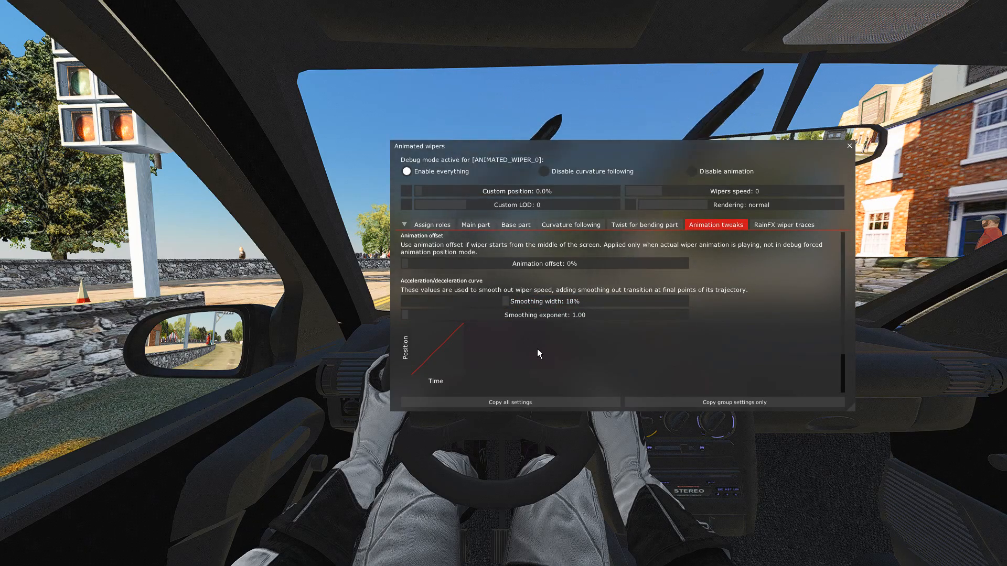
scroll(545, 351, "down", 2)
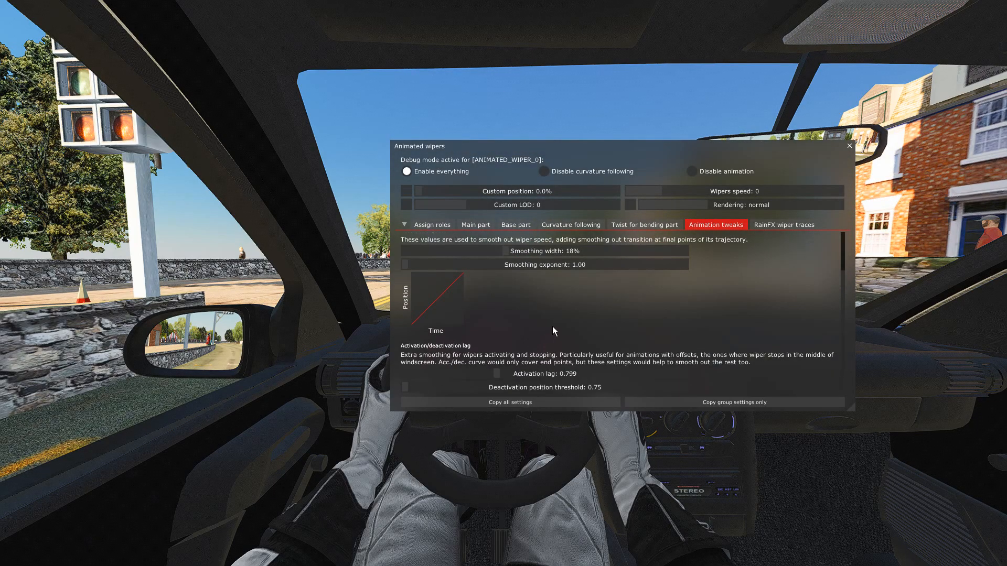
Move the wipers tool slightly higher, return to the main part settings, and copy all wiper settings.
left_click_drag(631, 158, 645, 118)
left_click(514, 203)
left_click(553, 379)
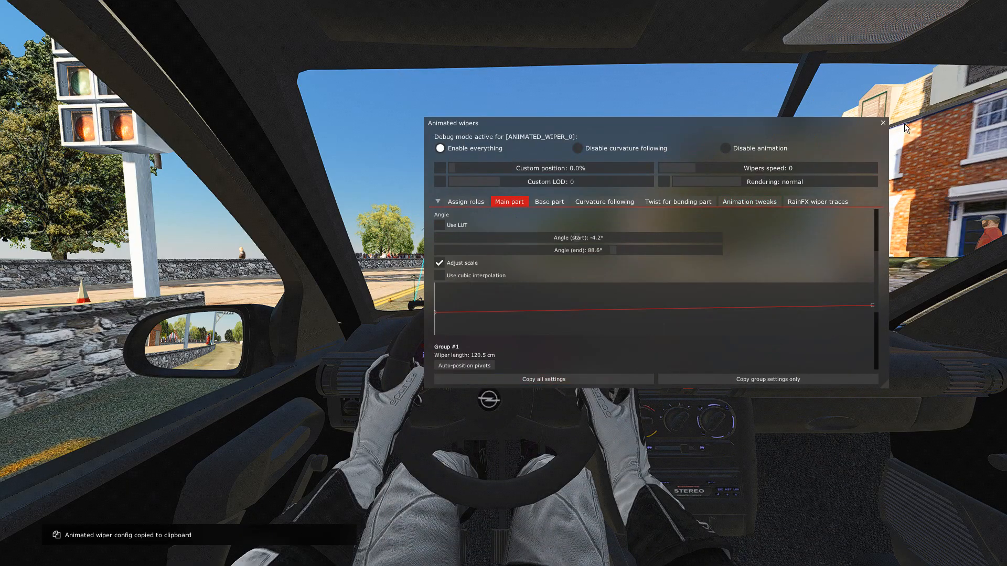
Exit the session, replace the [ANIMATED_WIPER_0] section in ext_config.ini with the copied settings, then save and close the file's editor.
key("Escape")
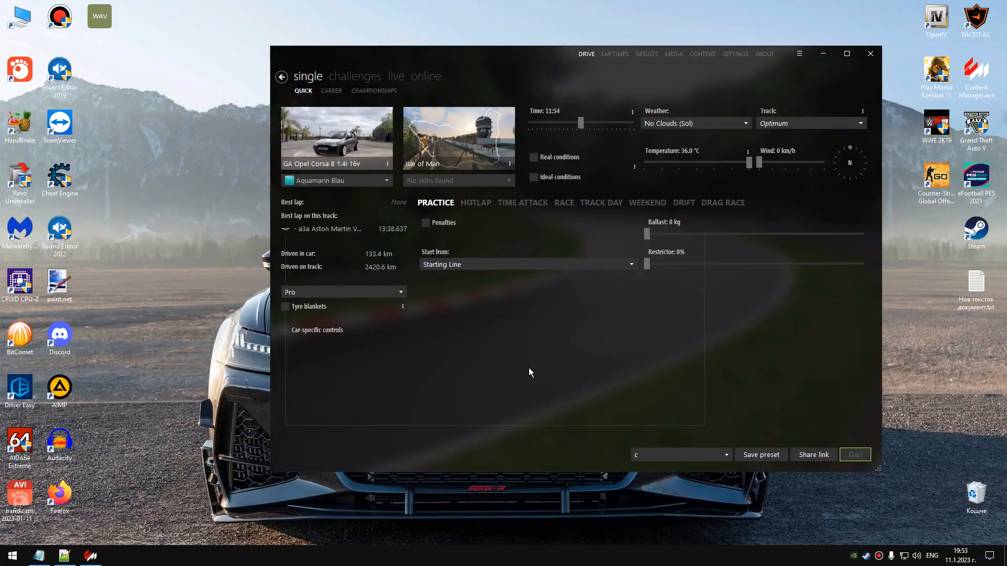
left_click(676, 410)
left_click(67, 556)
left_click_drag(681, 316, 322, 241)
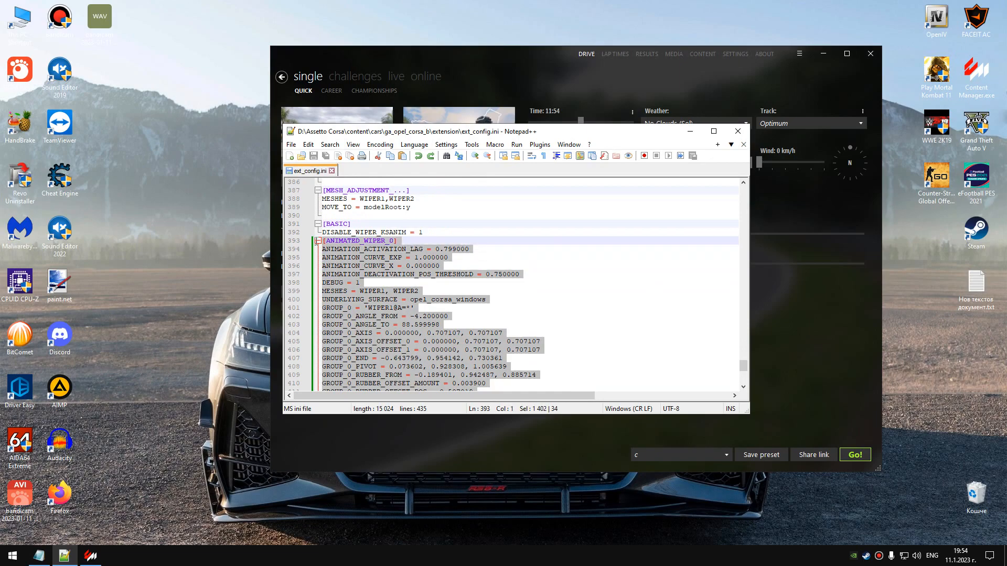
key("Delete")
key("ctrl+v")
scroll(398, 302, "up", 5)
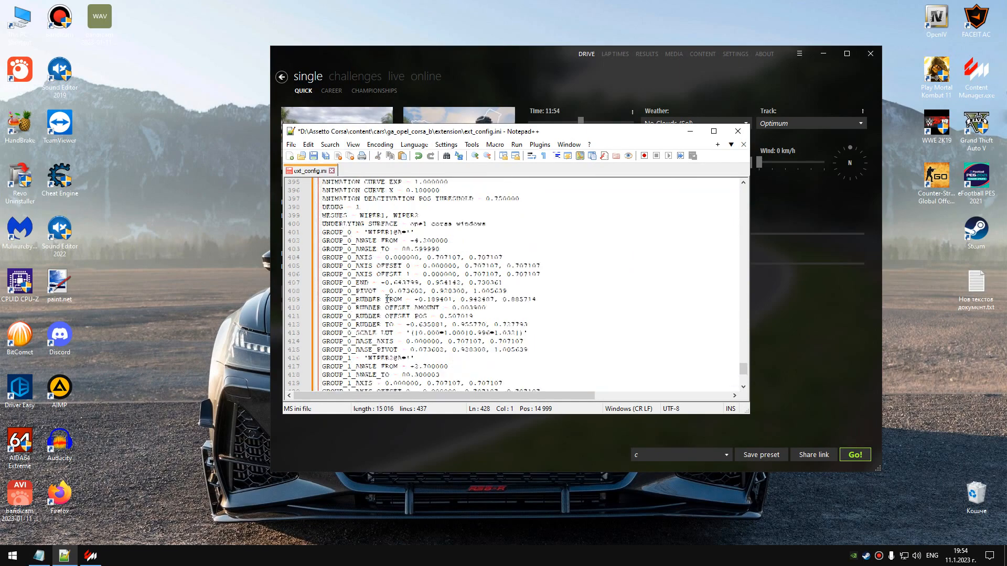
scroll(385, 299, "up", 1)
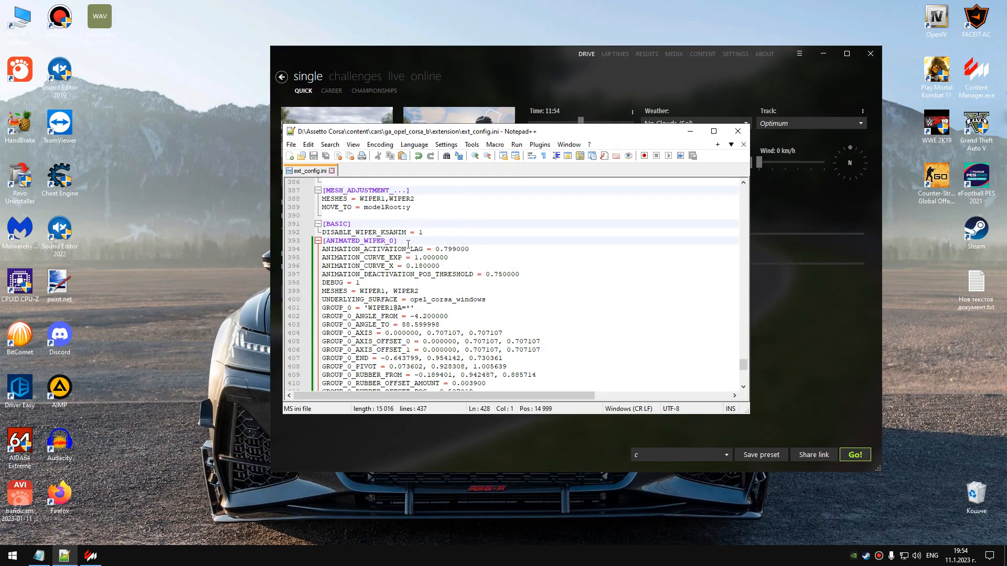
left_click(742, 132)
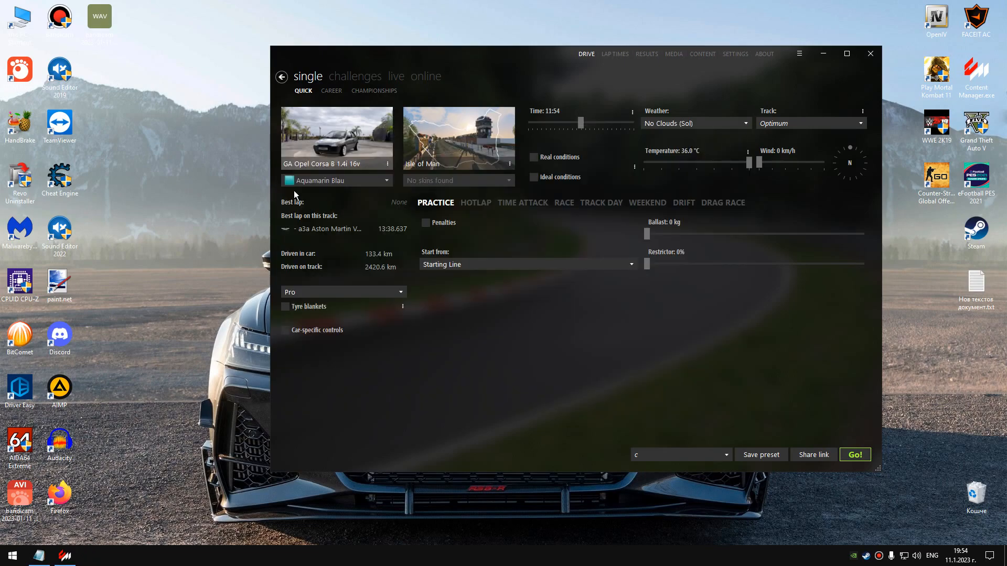
Choose the Toyota Supra MKIV from the mods as the car for the practice session.
left_click(328, 150)
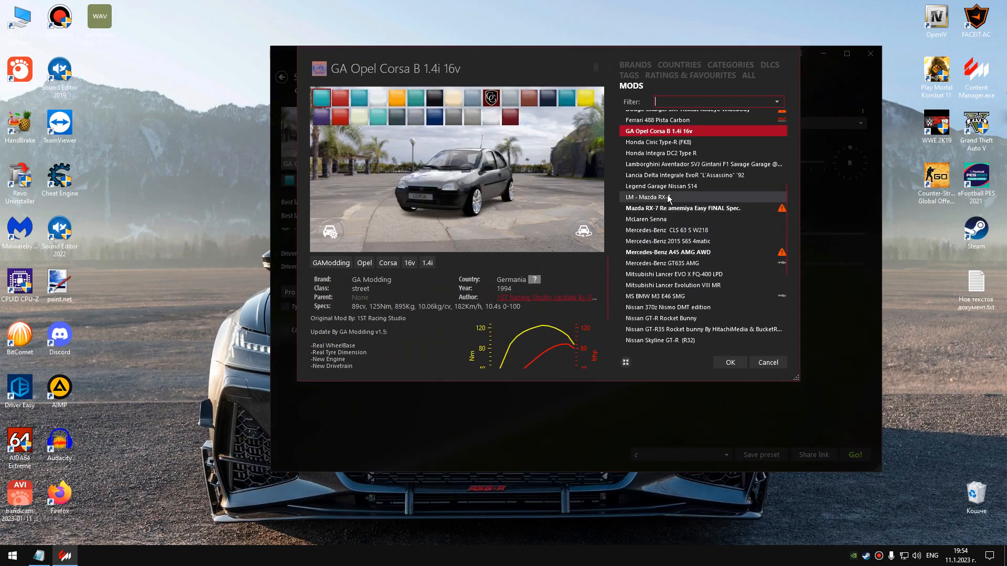
scroll(676, 296, "down", 5)
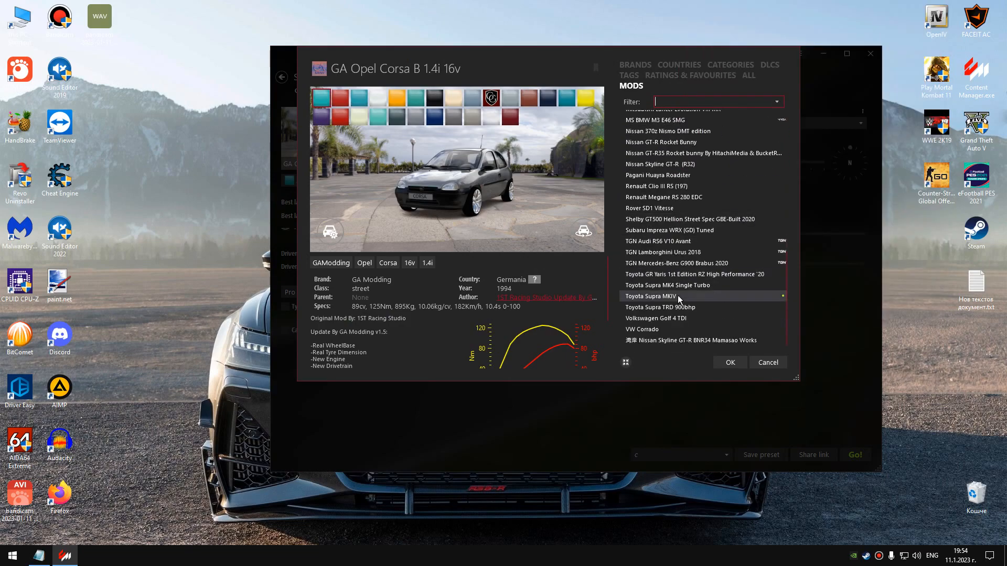
left_click(684, 286)
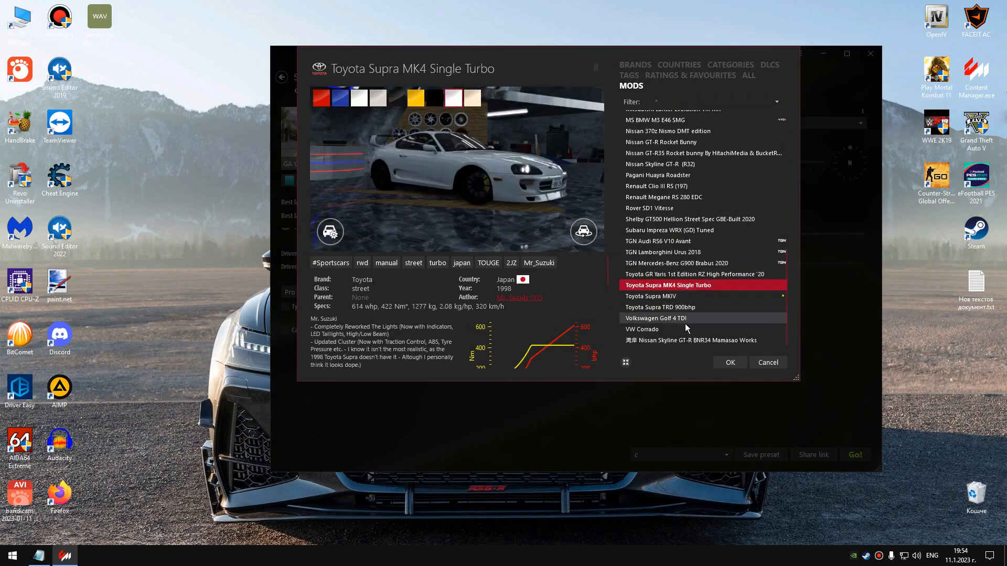
left_click(677, 297)
left_click(729, 362)
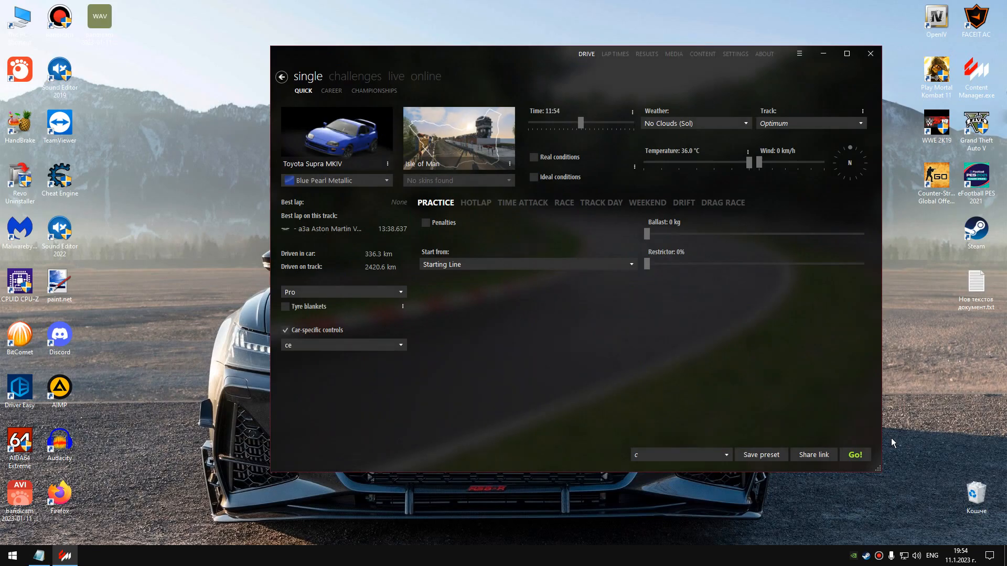
Start the practice session, enter the car, and check it from an outside camera before returning to the cockpit view.
left_click(856, 455)
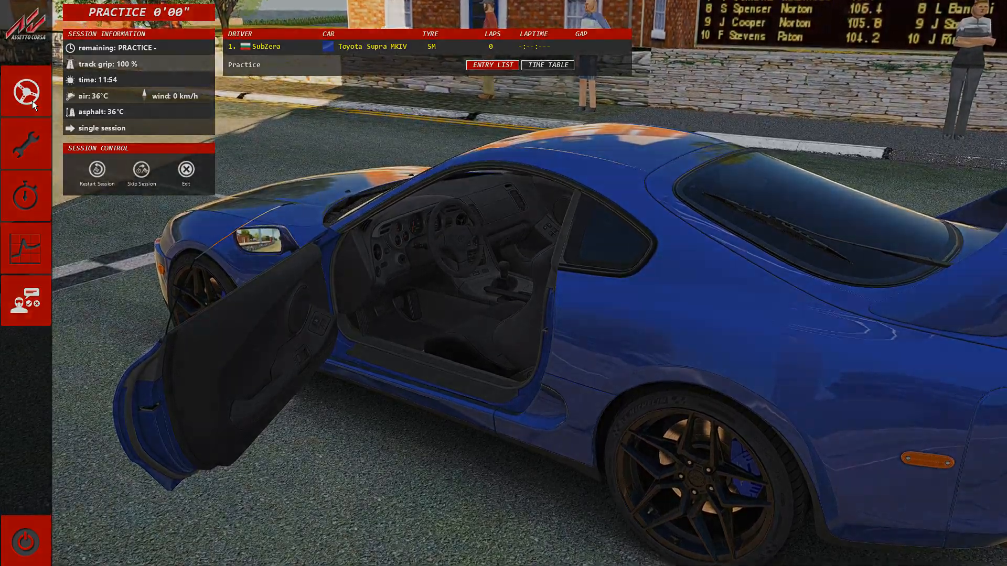
left_click(32, 101)
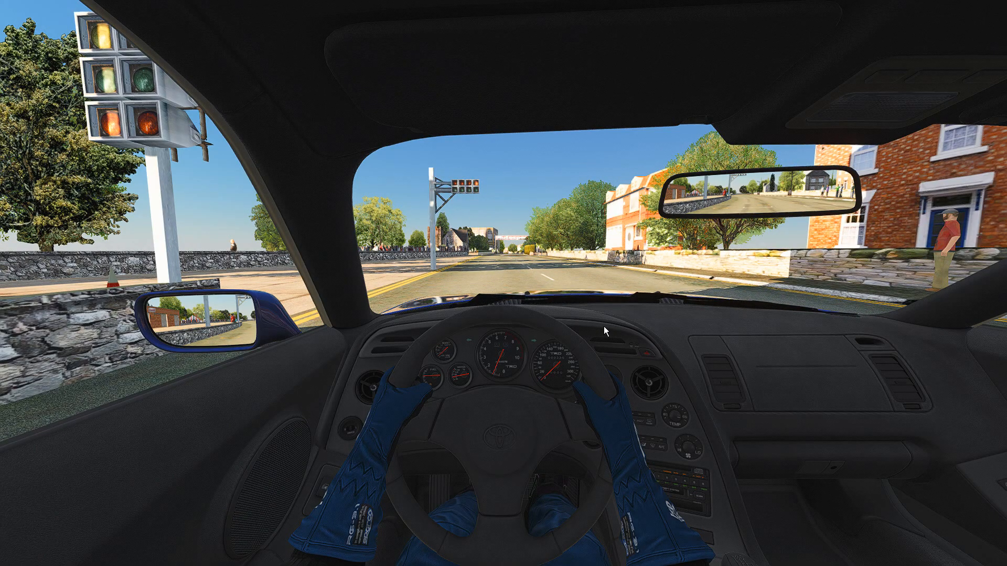
key("F5")
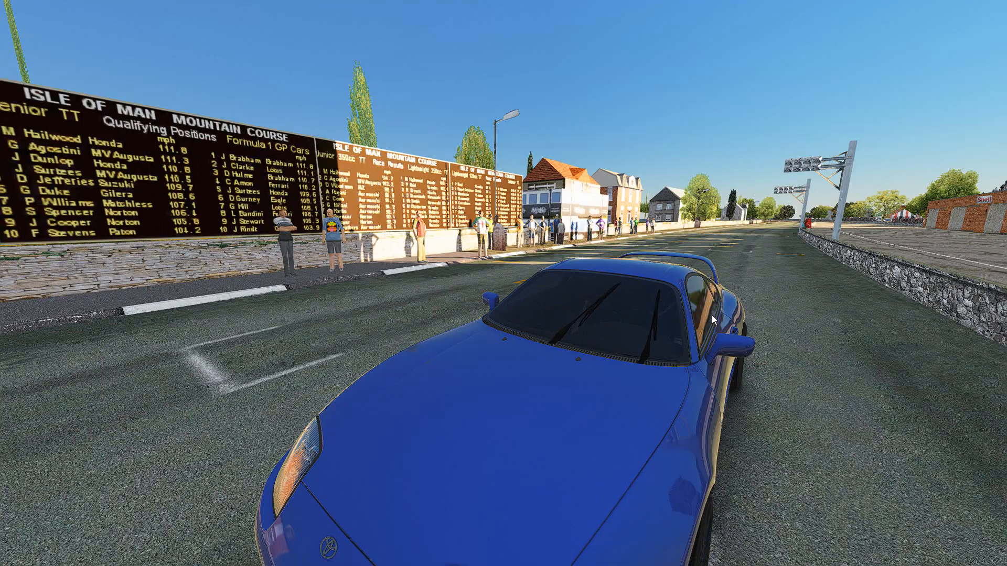
key("F1")
Open the WeatherFX Debug app, enable Debug rain, and shift the window slightly higher.
mouse_move(995, 153)
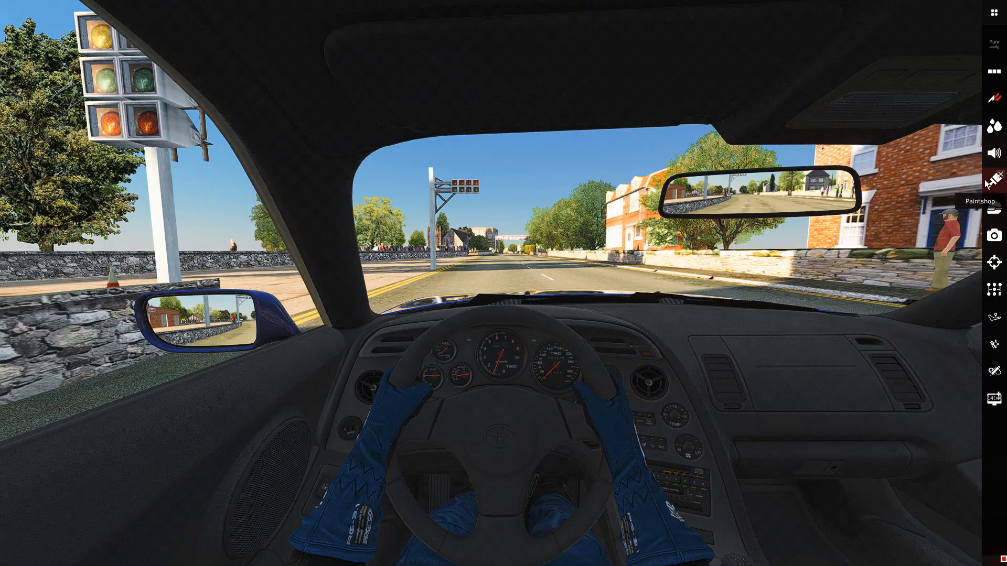
left_click(991, 135)
left_click(492, 430)
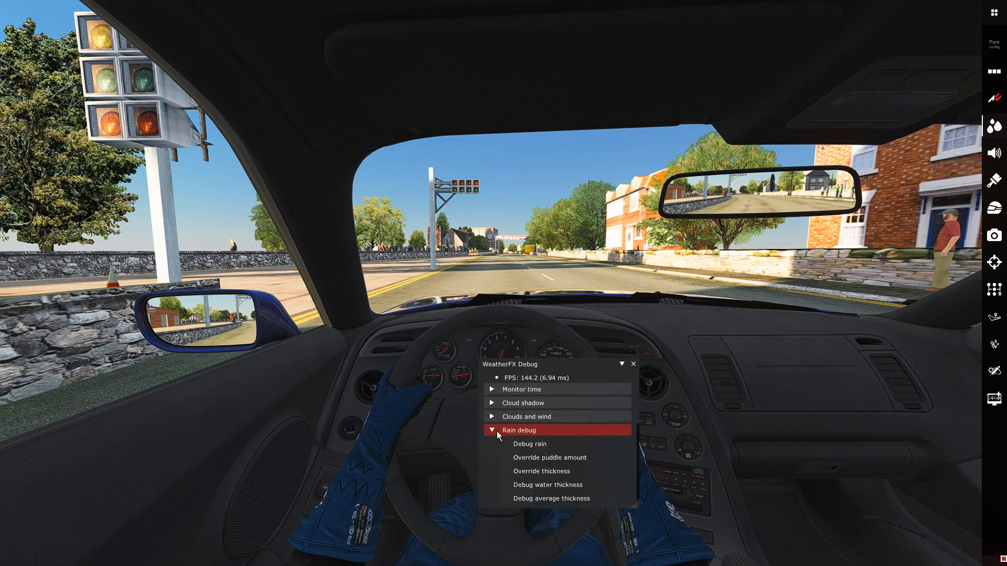
left_click(506, 445)
left_click_drag(580, 369, 570, 357)
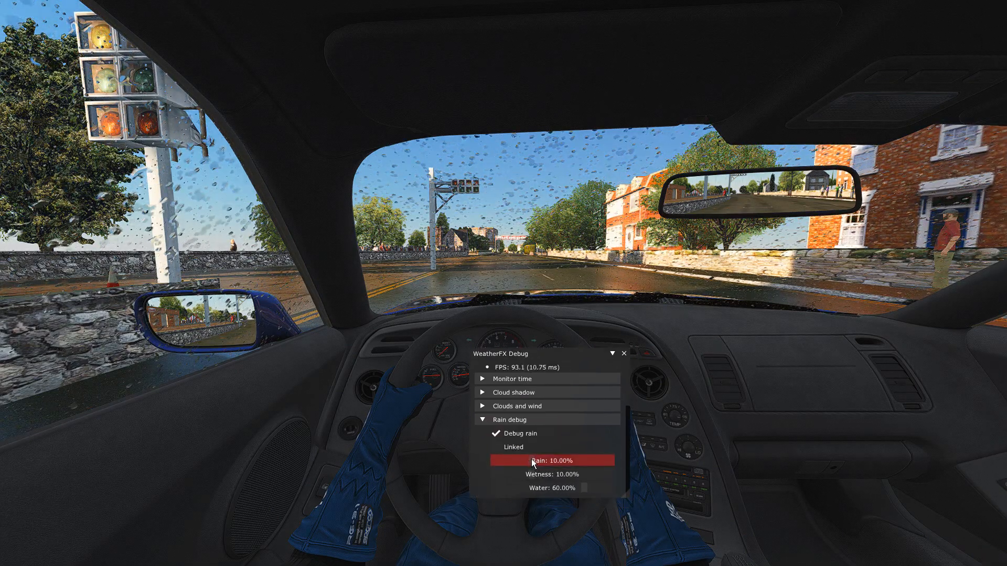
left_click_drag(582, 350, 577, 338)
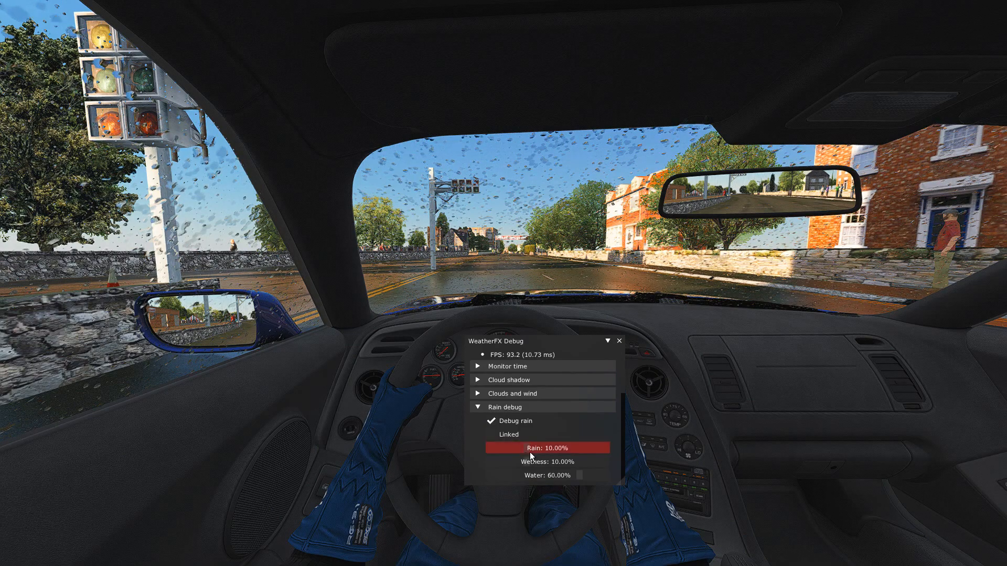
Clear the view briefly to watch the wipers, raise the debug rain to about 81%, and close WeatherFX Debug.
left_click(607, 341)
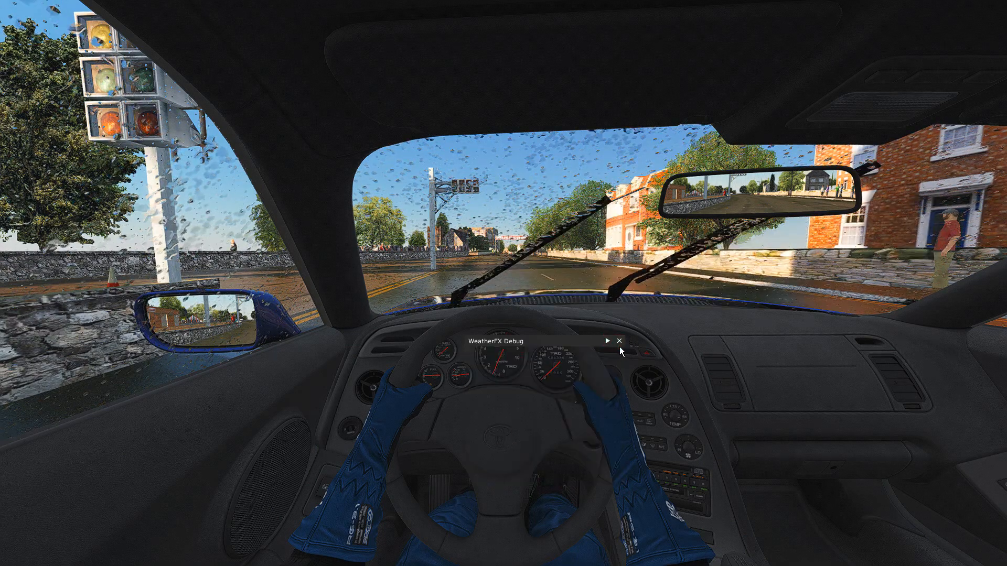
left_click(607, 341)
left_click_drag(575, 340, 570, 430)
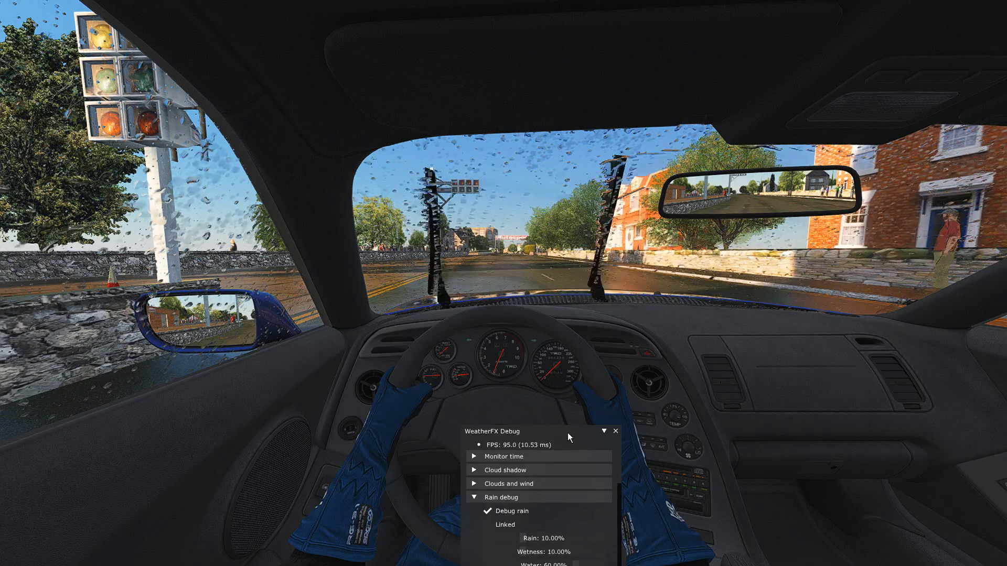
left_click_drag(568, 435, 592, 349)
left_click_drag(551, 455, 586, 457)
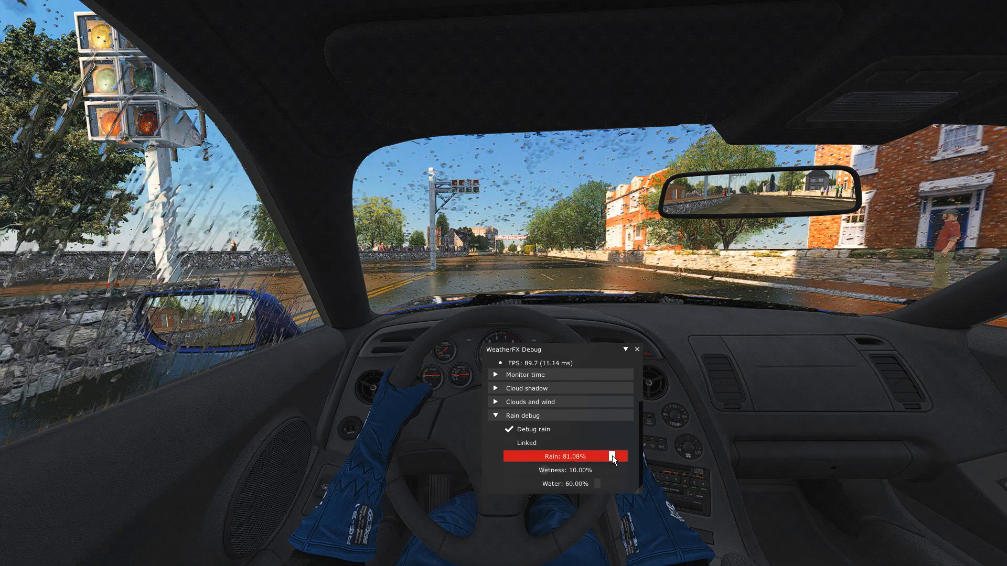
left_click(638, 350)
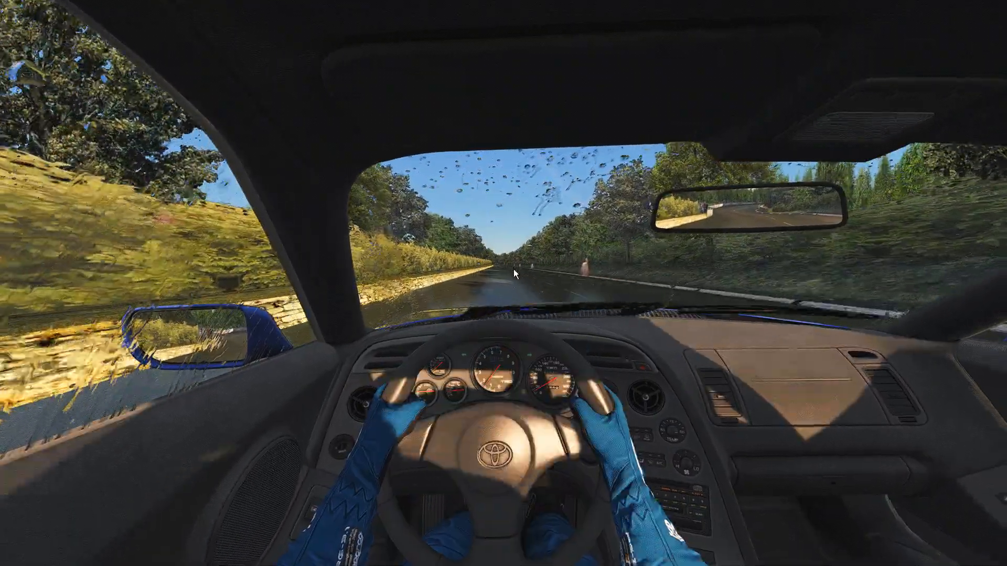
Exit the Supra driving session and minimize the Content Manager window.
key("Escape")
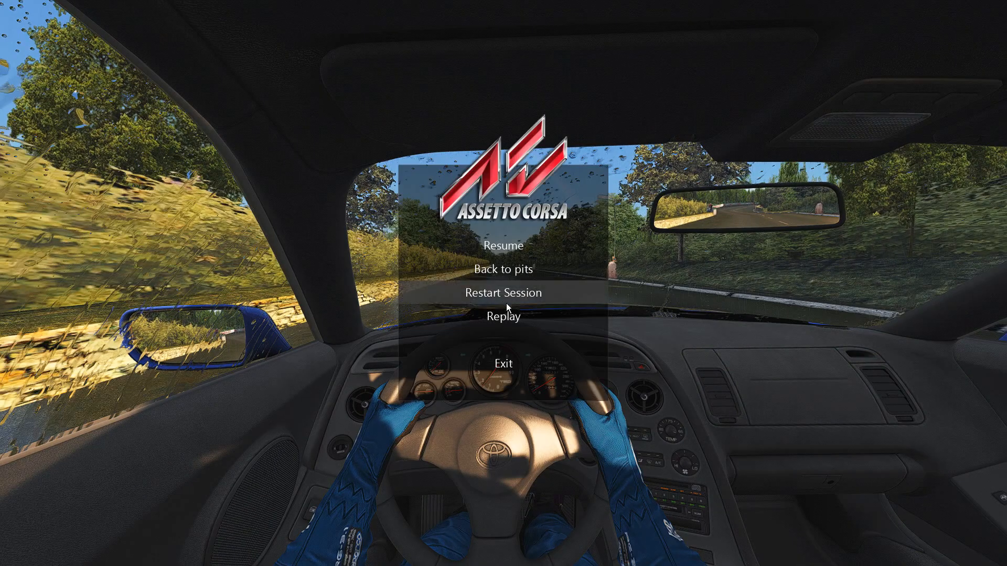
left_click(514, 363)
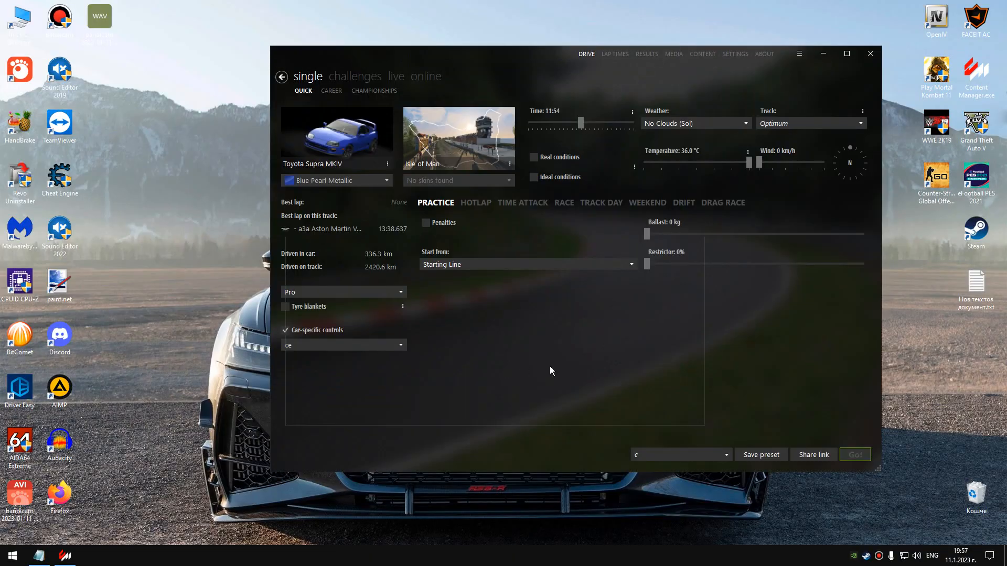
left_click(671, 409)
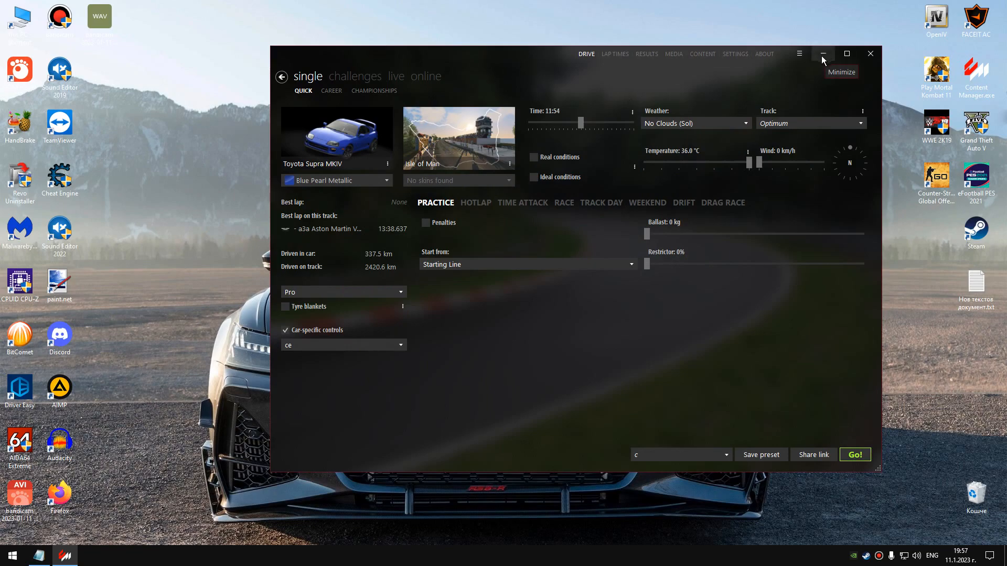
left_click_drag(541, 55, 487, 69)
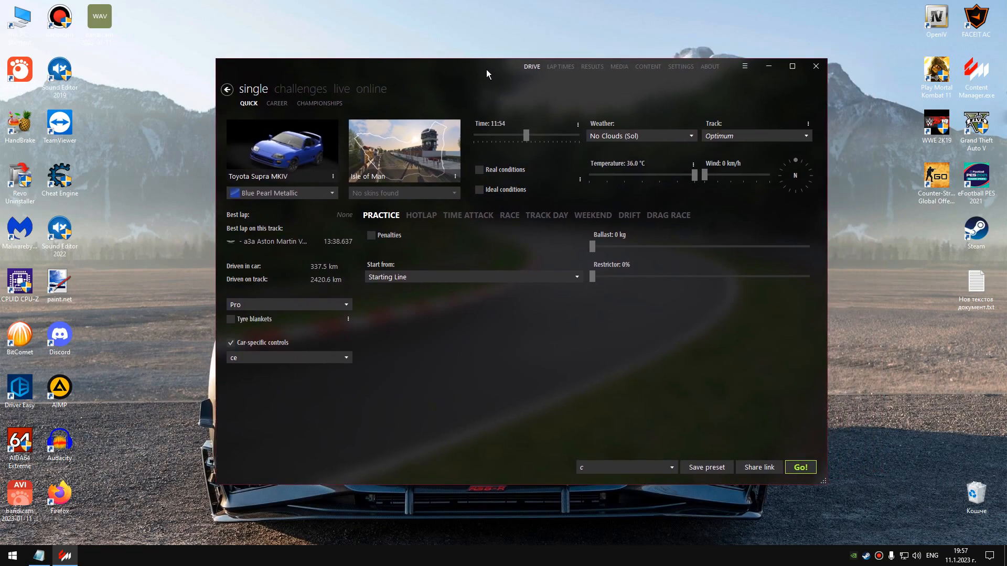
left_click(769, 66)
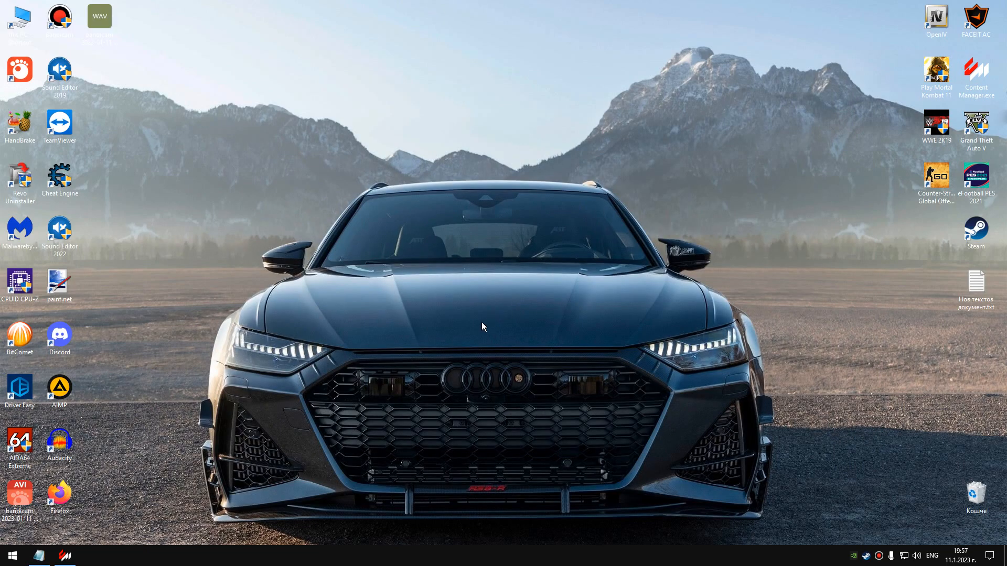
right_click(486, 301)
left_click(517, 334)
right_click(461, 331)
left_click(474, 363)
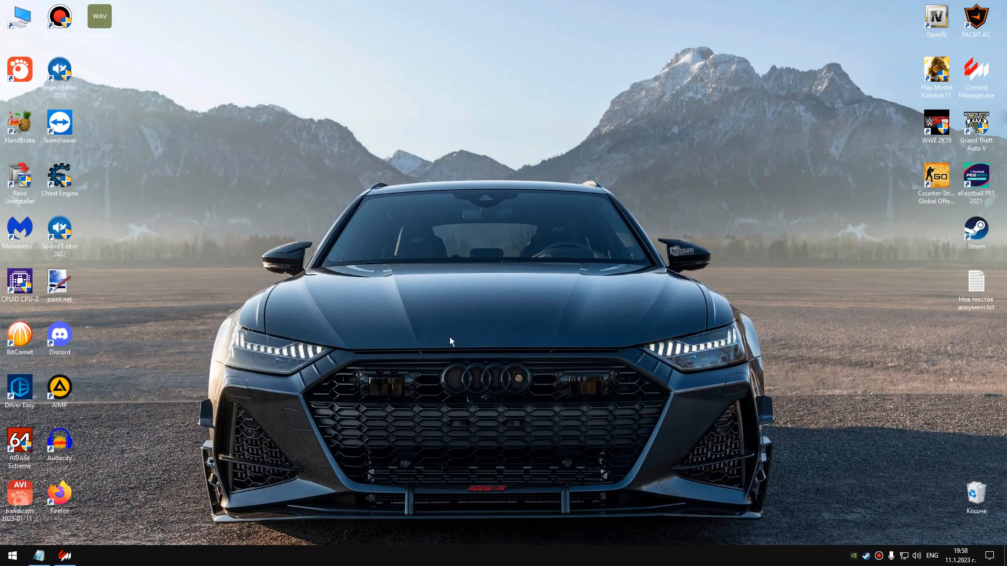